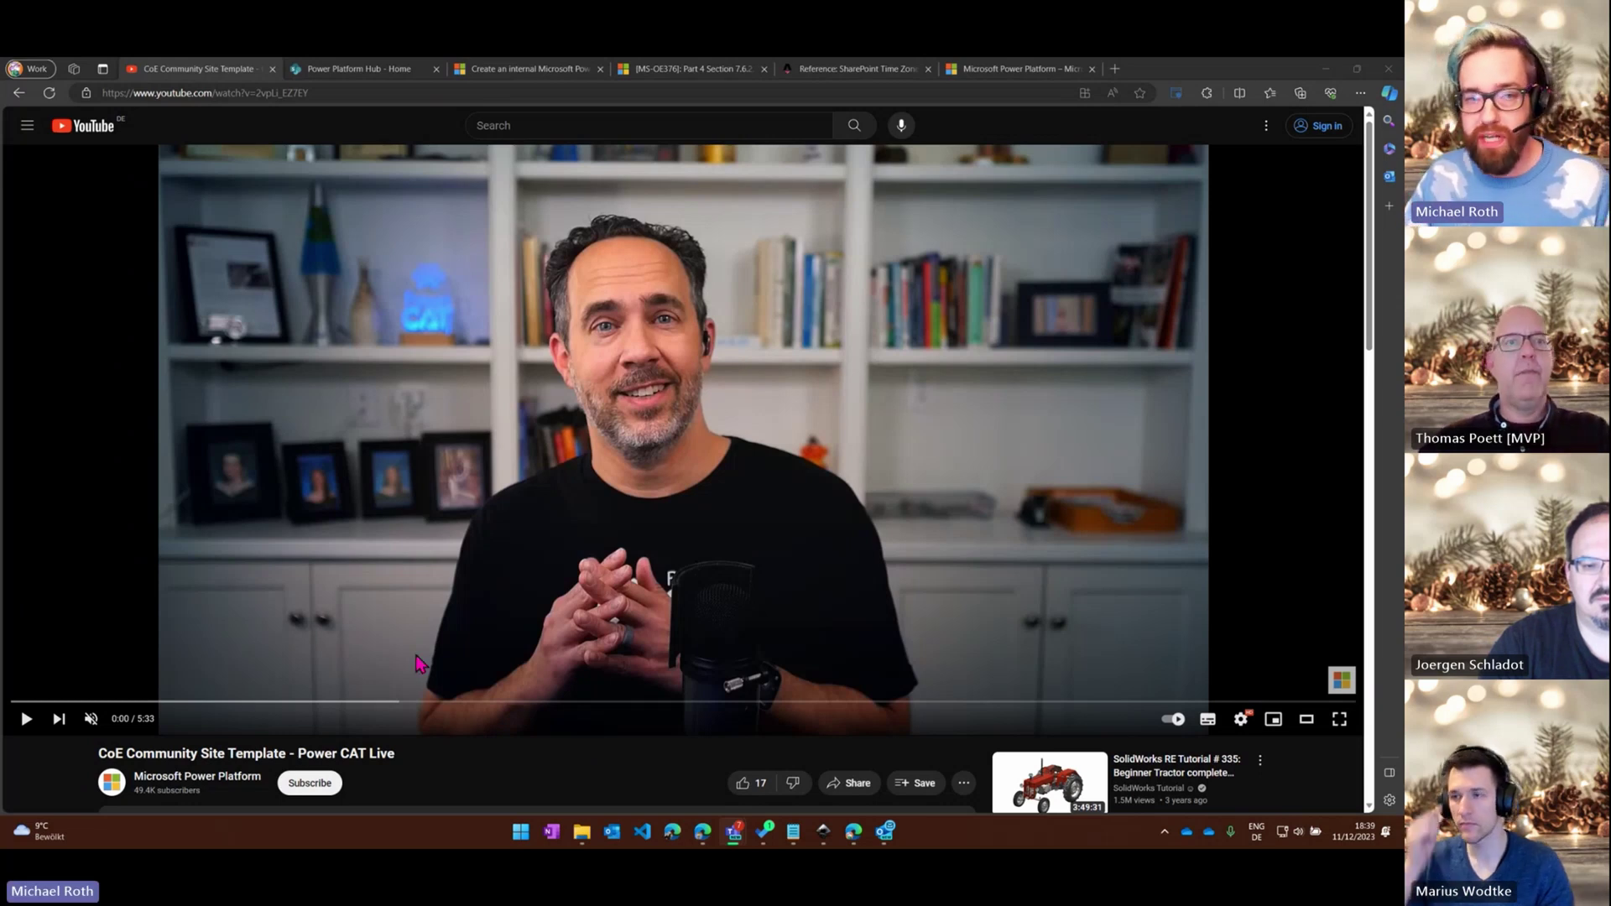
Switch to the Power Platform Hub site and review its Home page and its Getting started page
{"action": "left_click", "coordinate": [366, 76]}
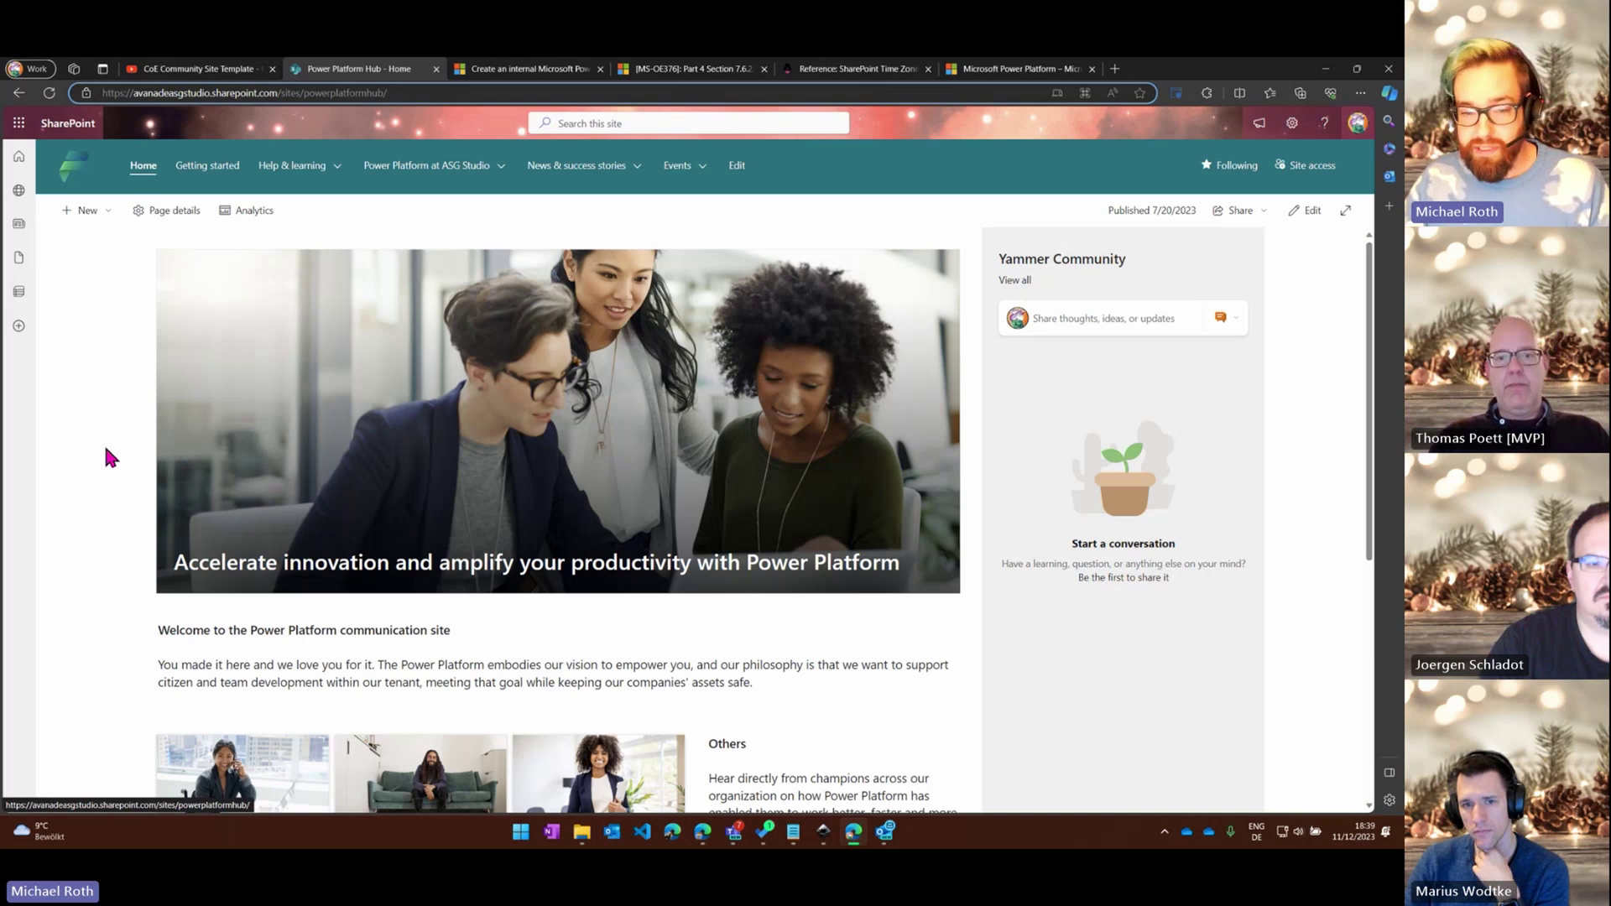
{"action": "scroll", "coordinate": [108, 457], "scroll_direction": "down", "scroll_amount": 4}
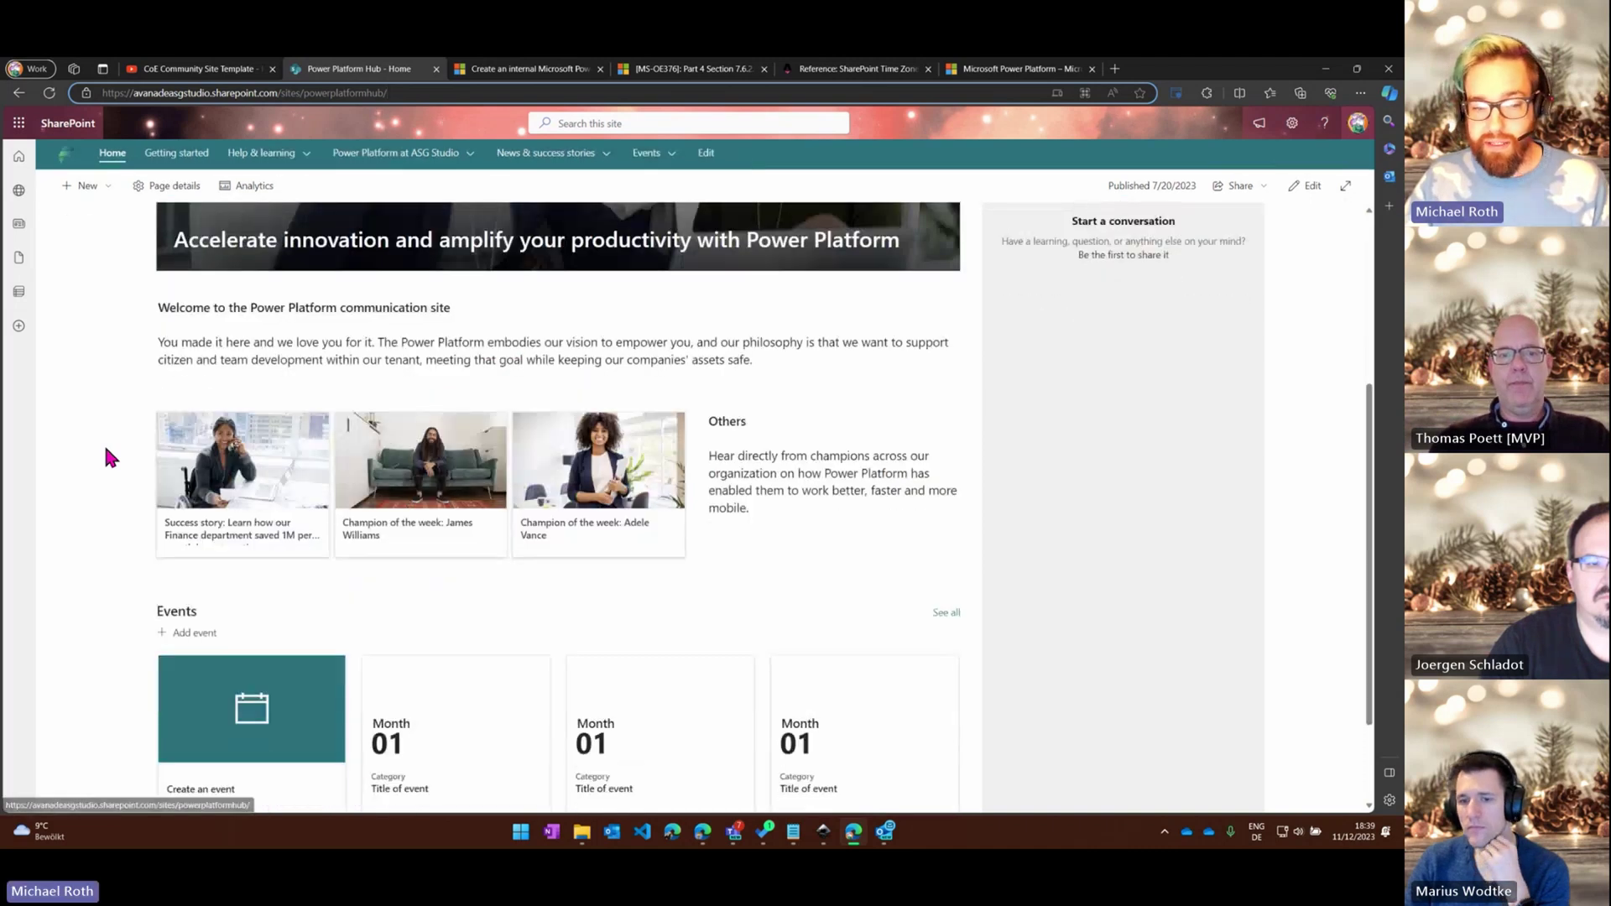
{"action": "scroll", "coordinate": [107, 450], "scroll_direction": "up", "scroll_amount": 1}
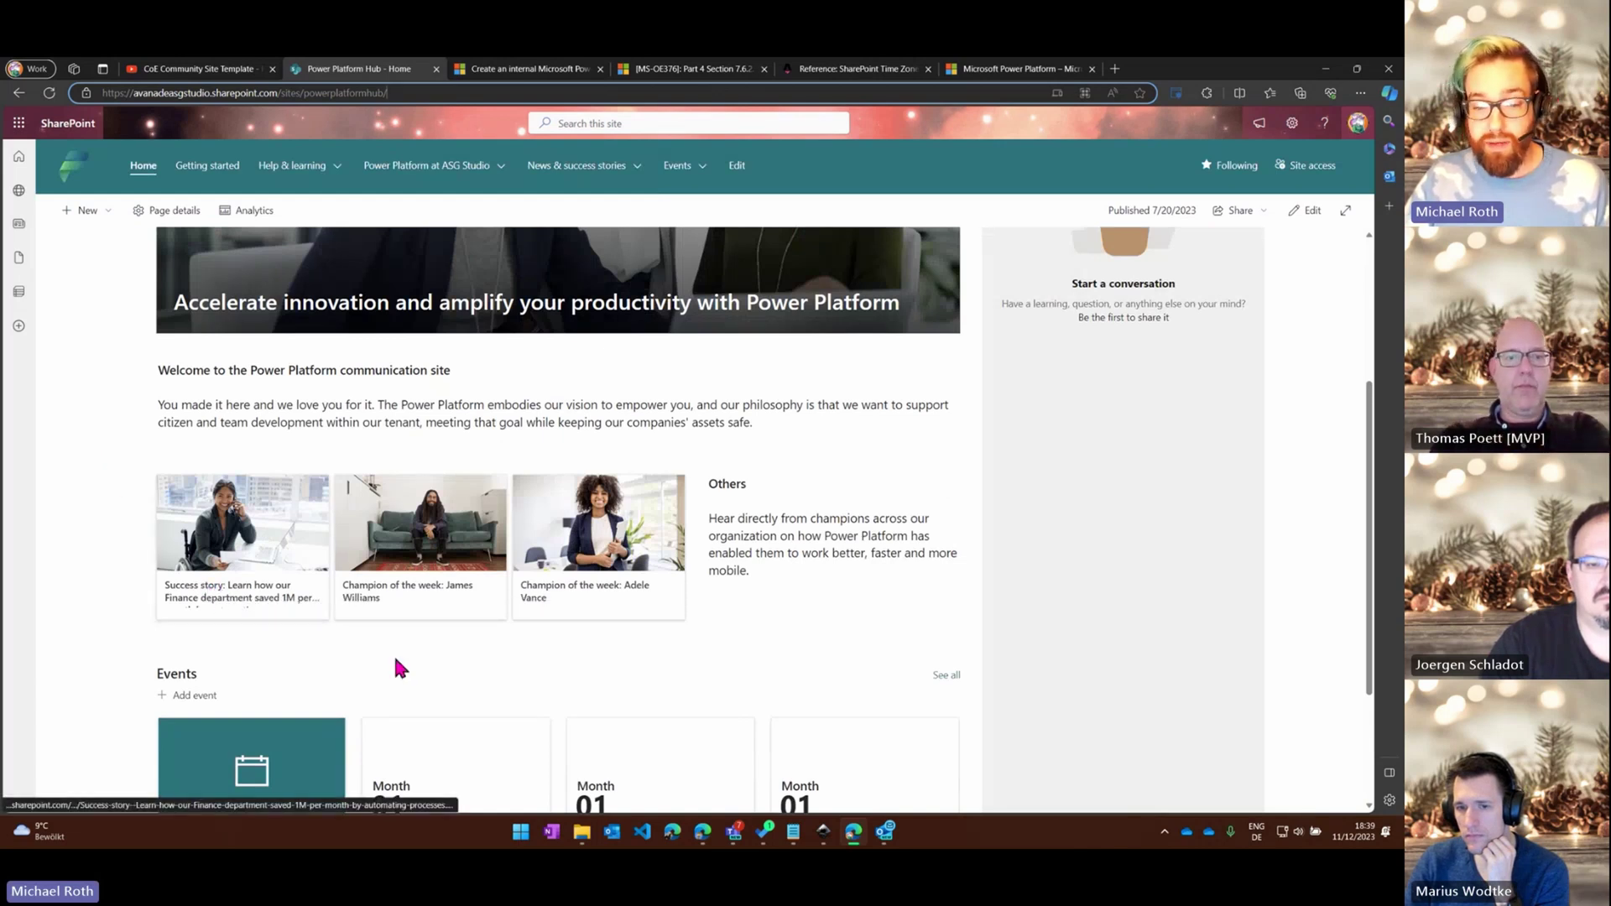
{"action": "scroll", "coordinate": [452, 611], "scroll_direction": "down", "scroll_amount": 2}
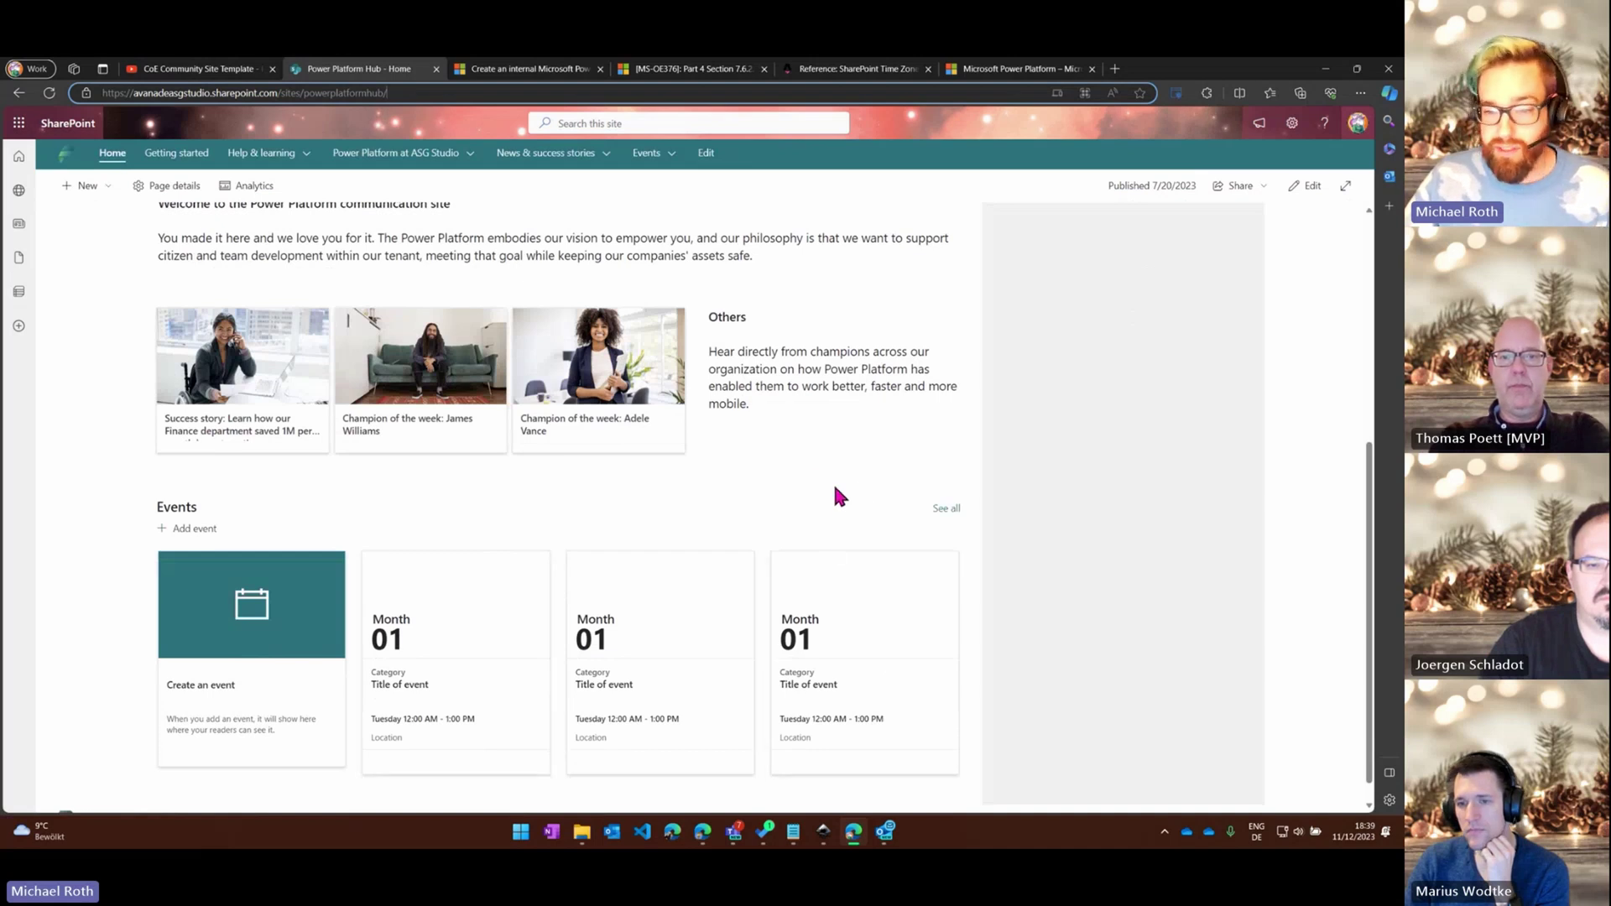
{"action": "scroll", "coordinate": [837, 482], "scroll_direction": "up", "scroll_amount": 1}
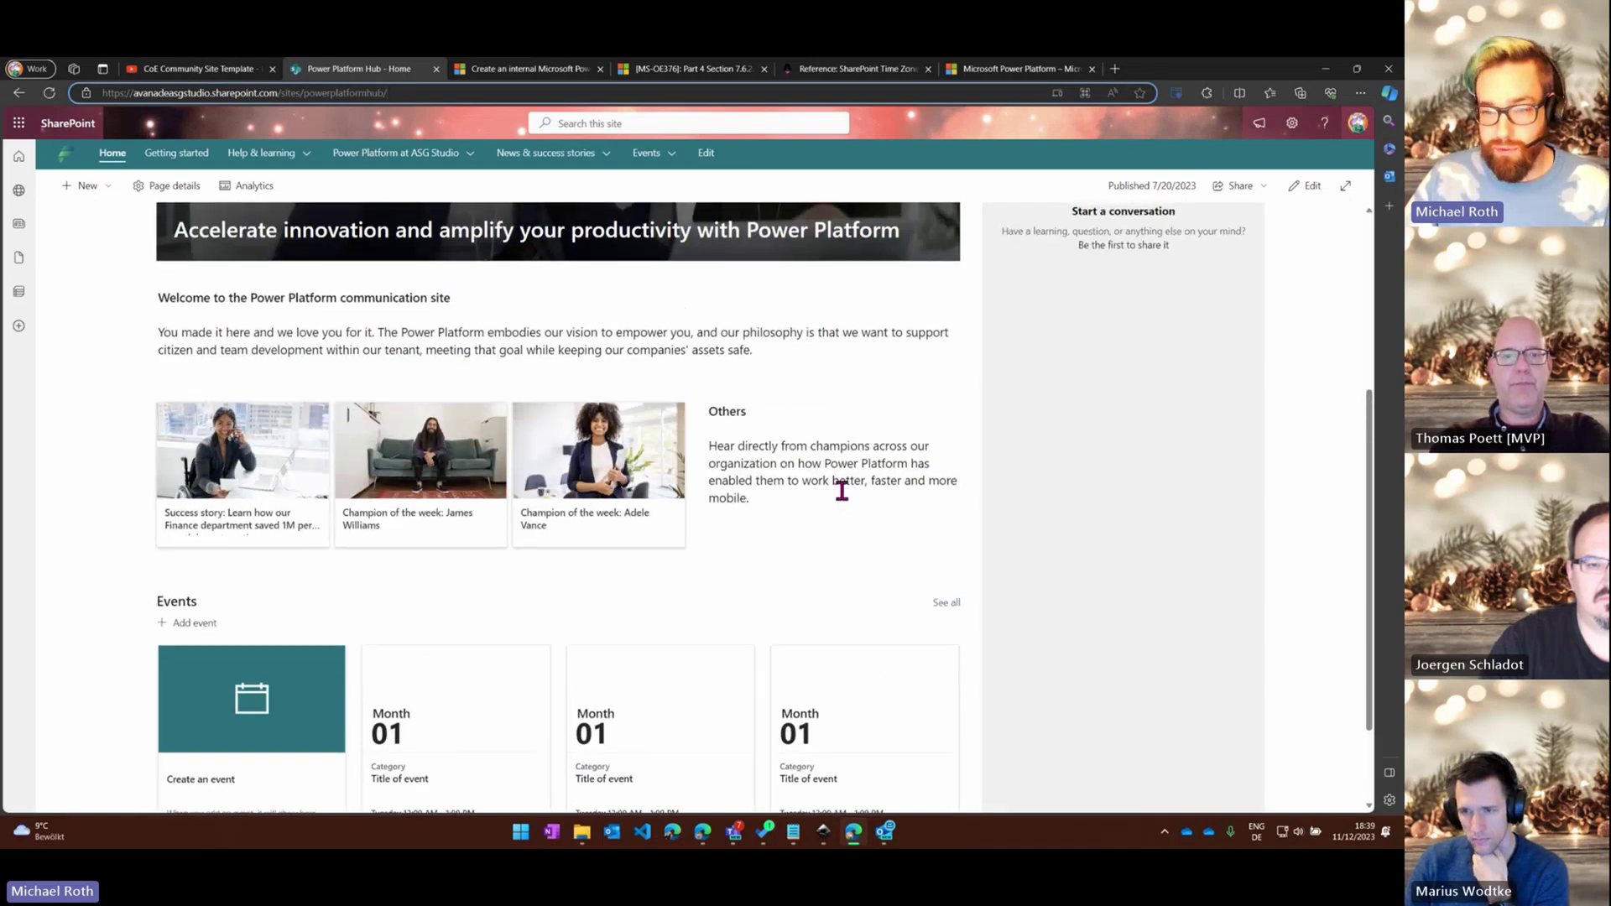
{"action": "scroll", "coordinate": [841, 484], "scroll_direction": "up", "scroll_amount": 3}
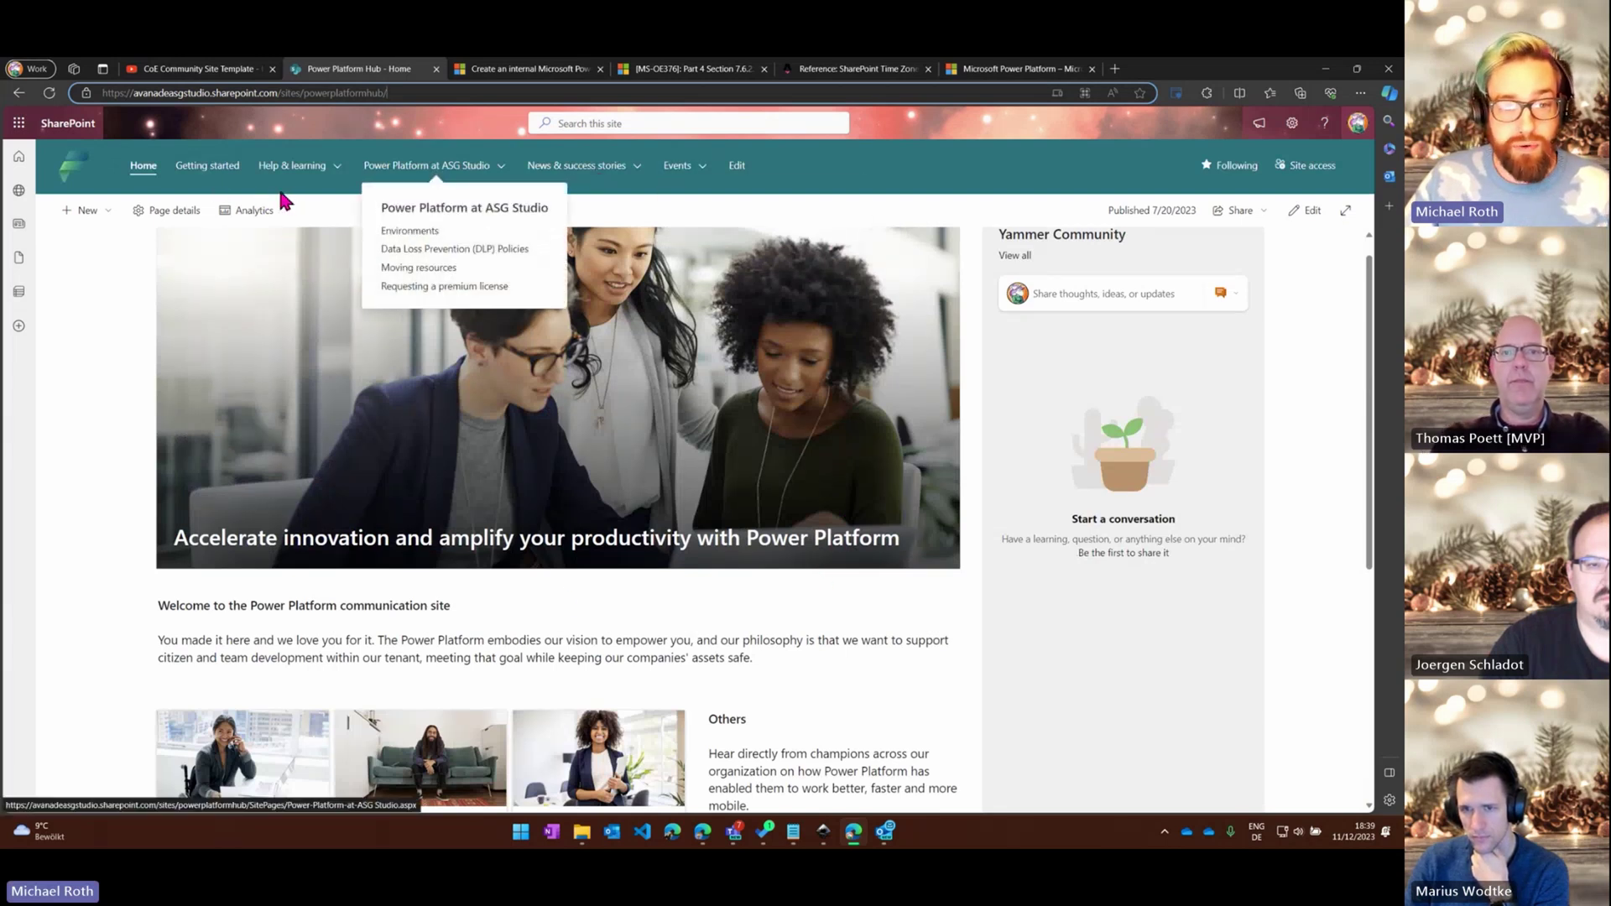
{"action": "left_click", "coordinate": [214, 167]}
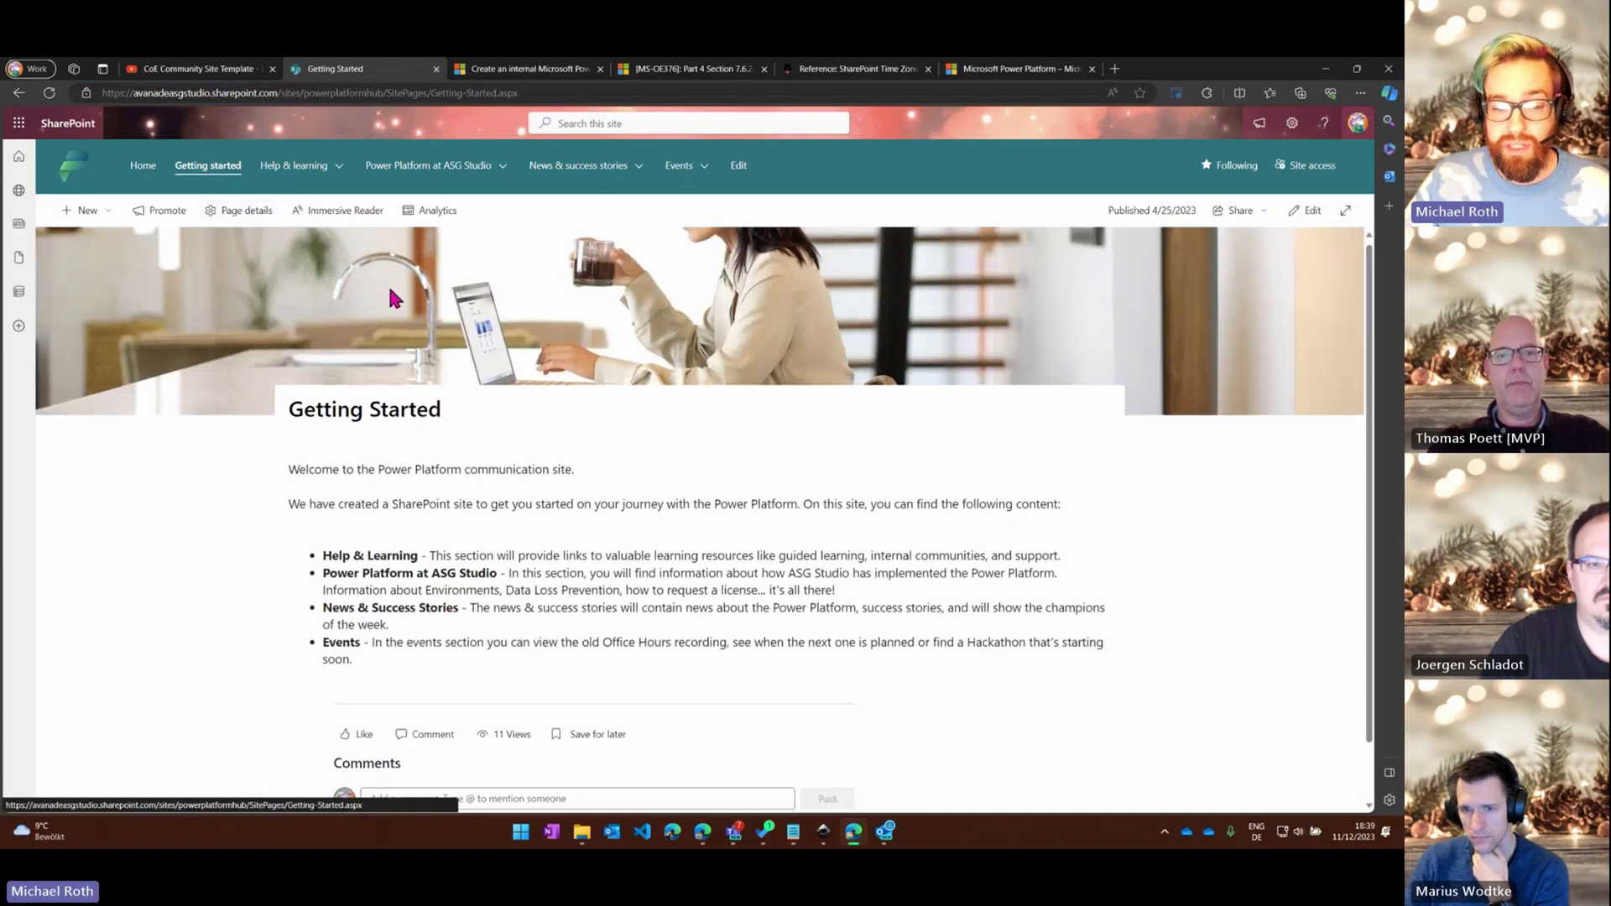
{"action": "scroll", "coordinate": [389, 284], "scroll_direction": "down", "scroll_amount": 1}
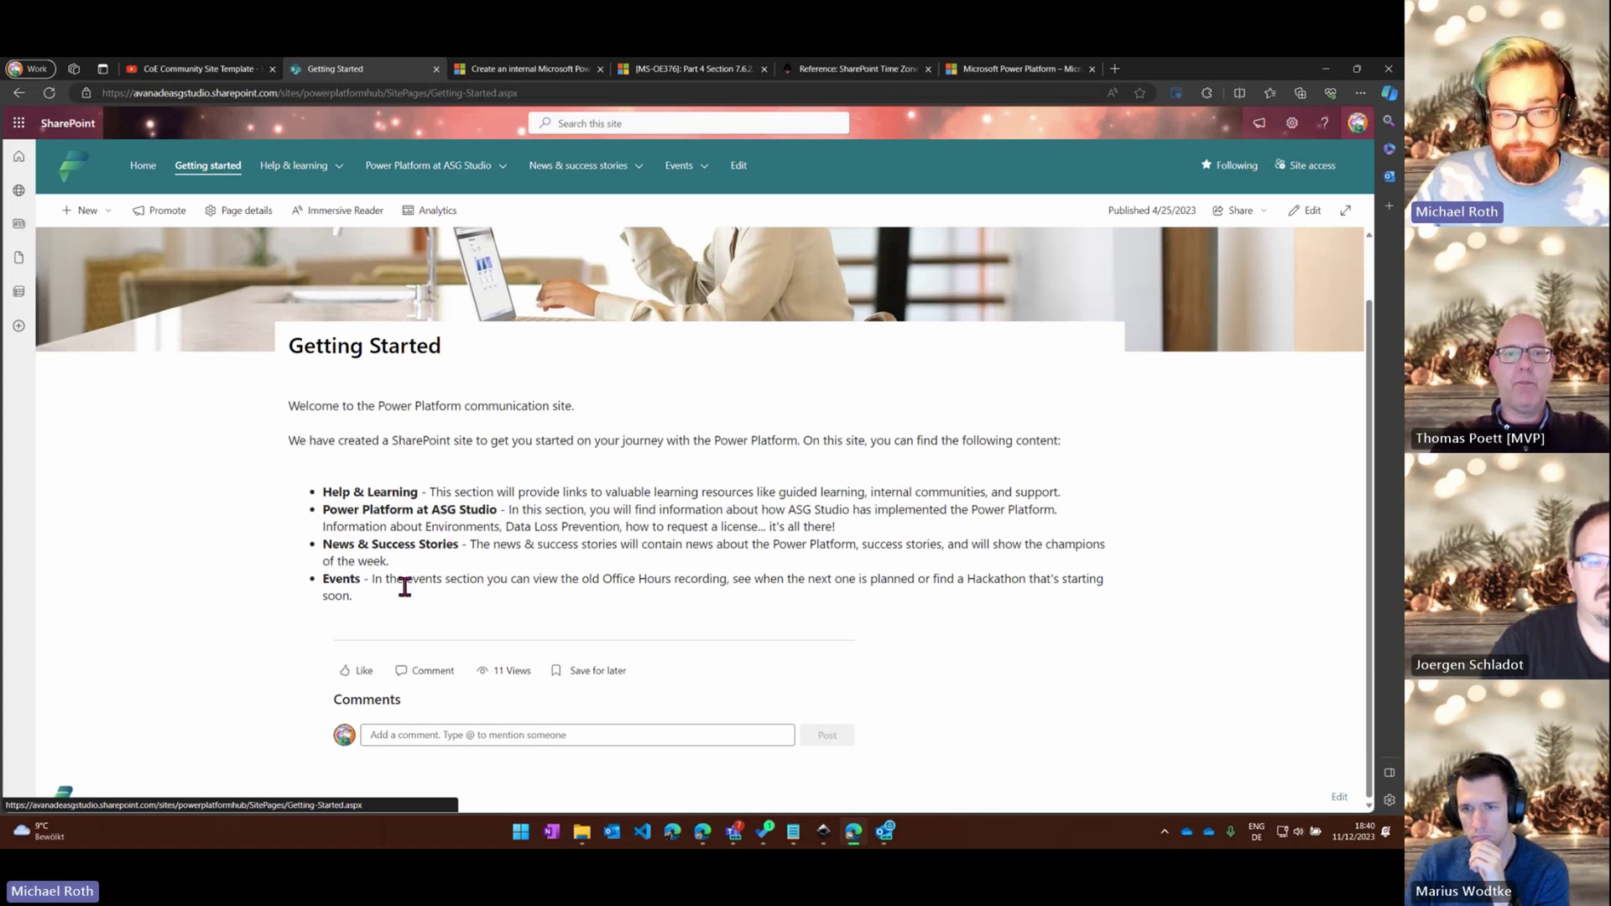
Review the learning materials on the Guided learning page, and open the Consultation & development page under Help & learning
{"action": "mouse_move", "coordinate": [325, 176]}
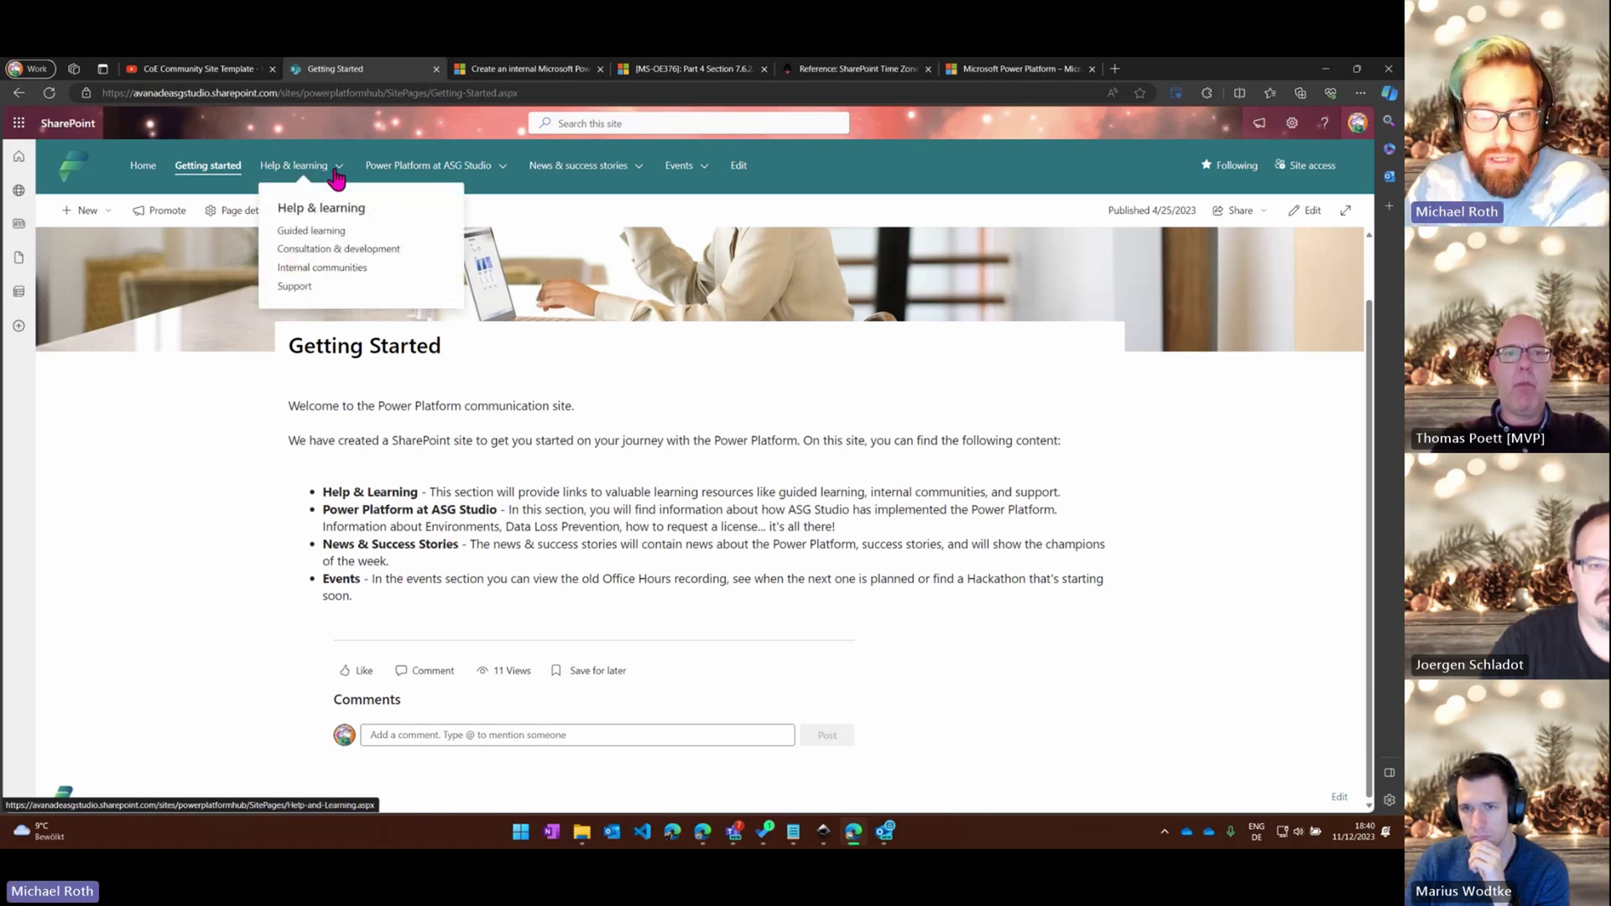
{"action": "left_click", "coordinate": [336, 235]}
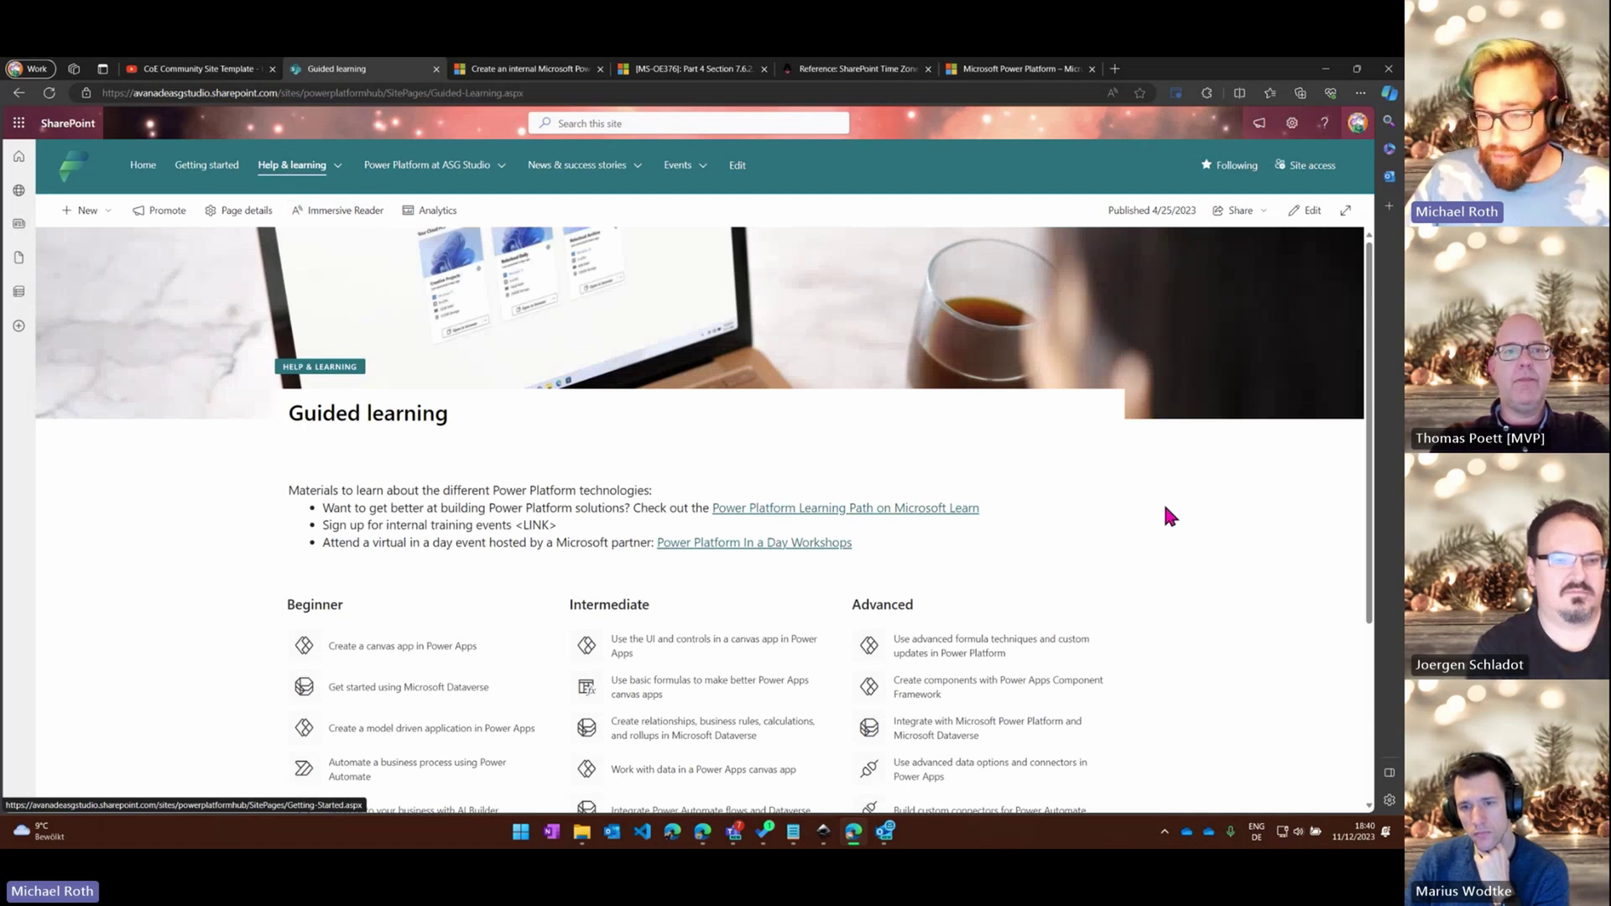
{"action": "scroll", "coordinate": [1166, 514], "scroll_direction": "down", "scroll_amount": 1}
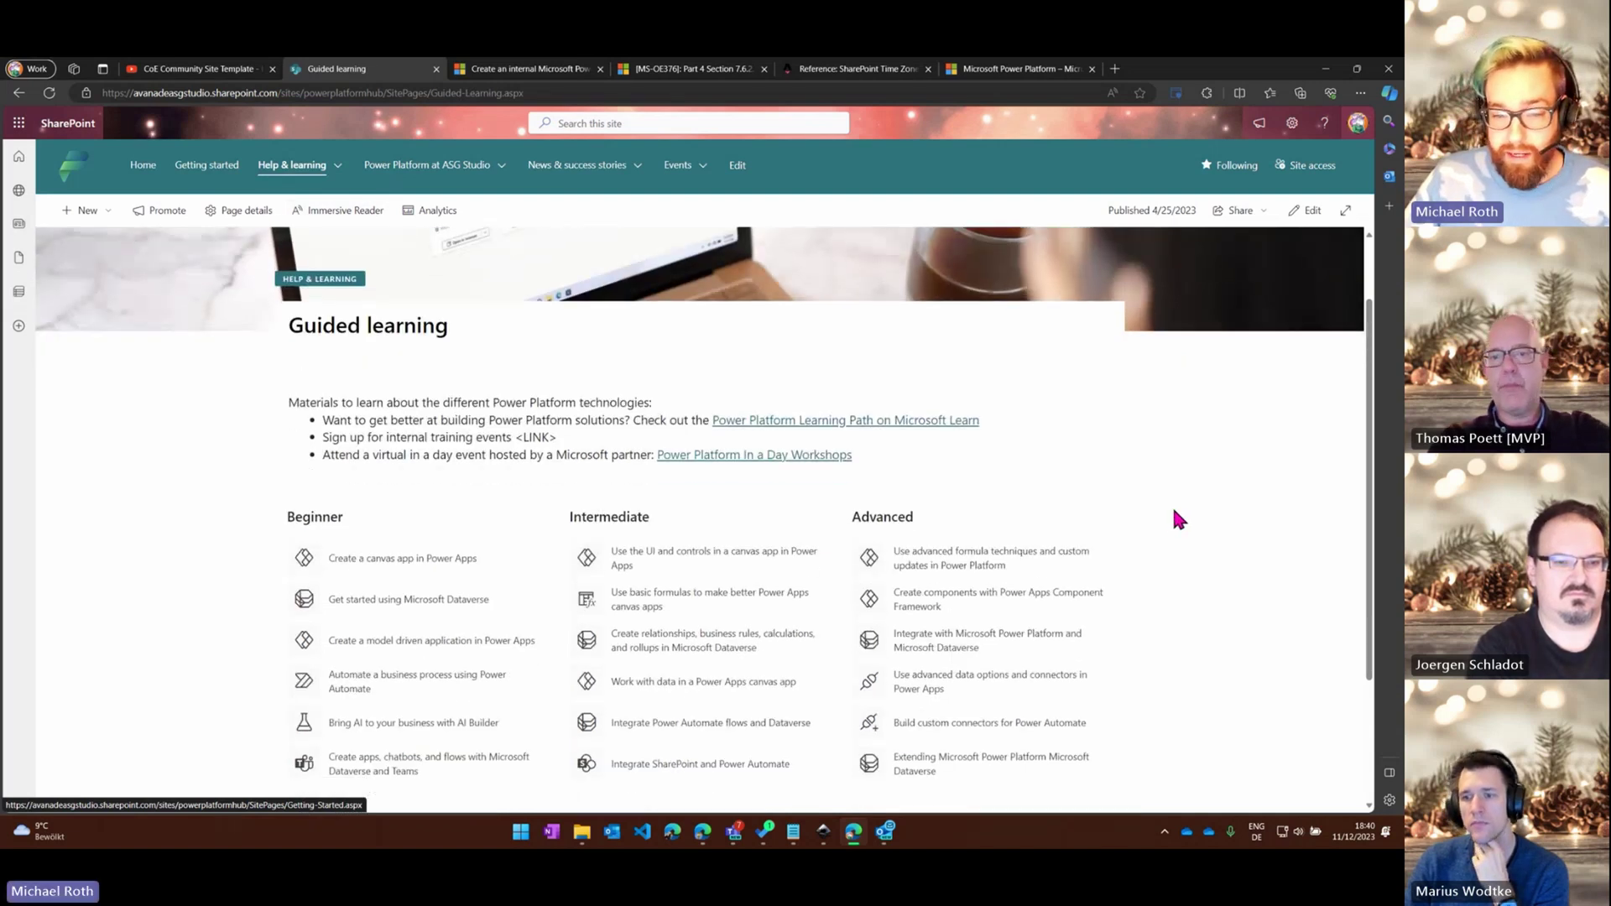
{"action": "scroll", "coordinate": [1173, 508], "scroll_direction": "down", "scroll_amount": 1}
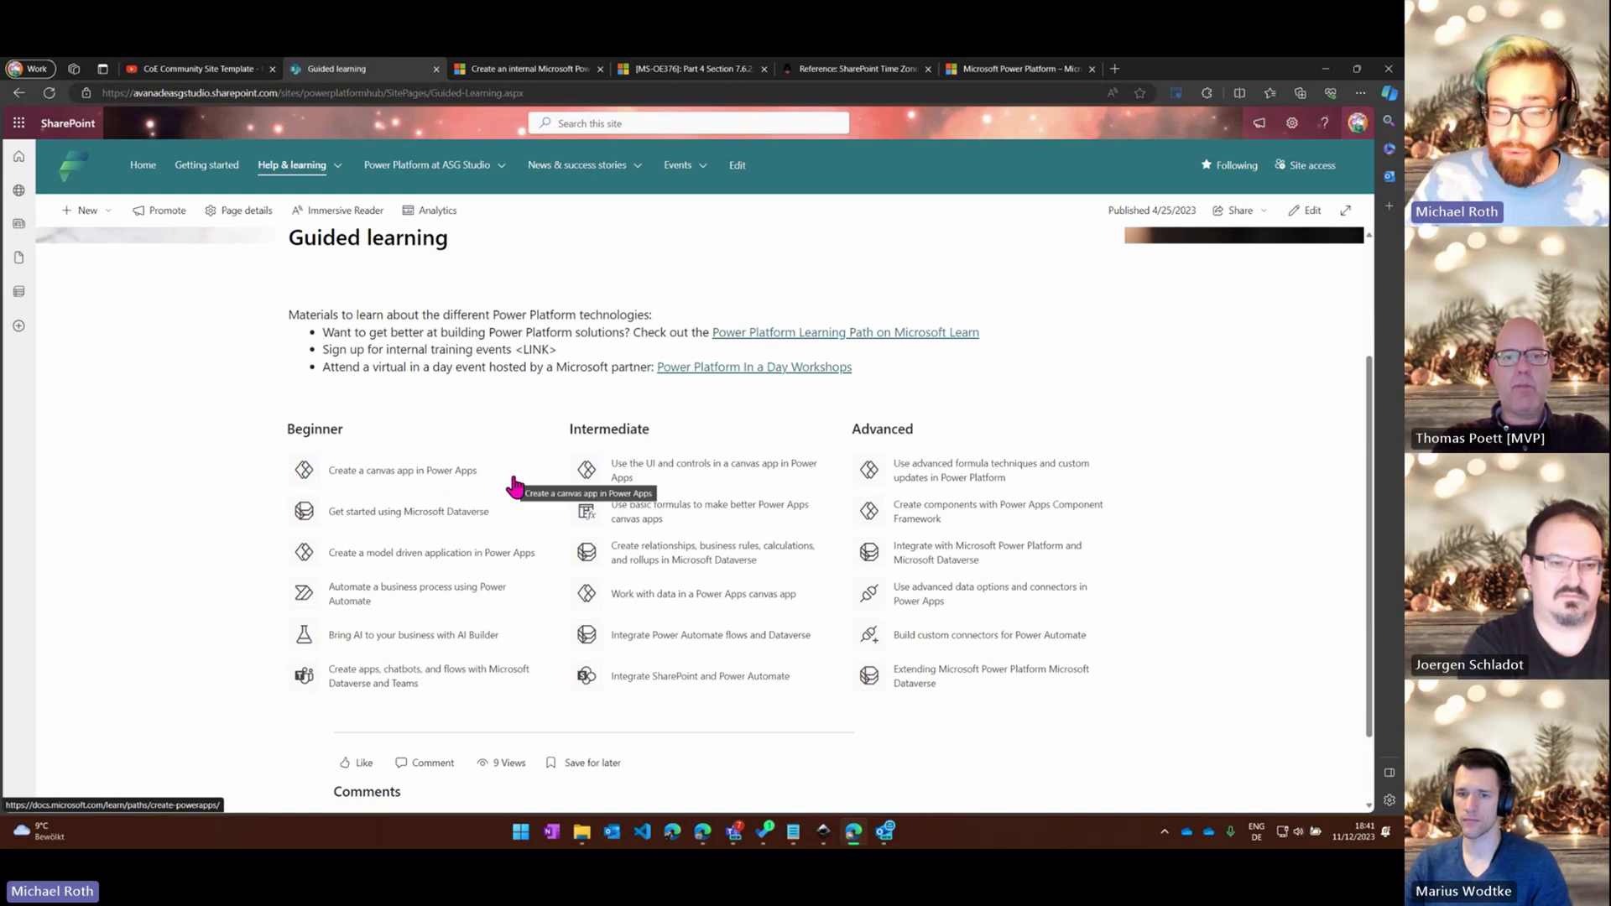
{"action": "scroll", "coordinate": [520, 485], "scroll_direction": "up", "scroll_amount": 3}
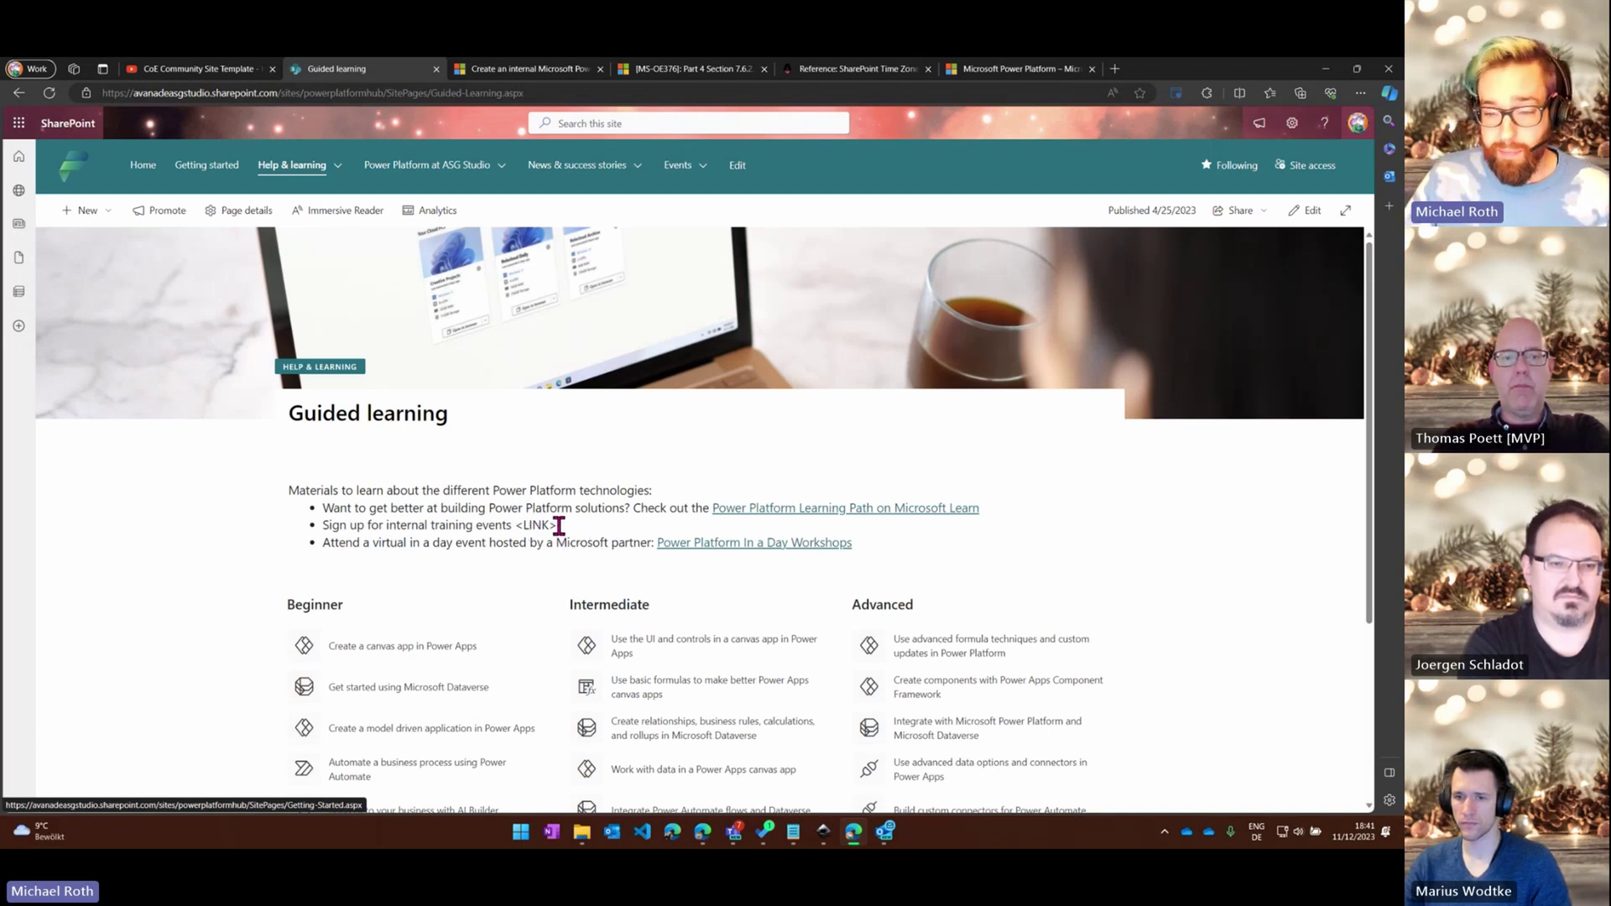
{"action": "scroll", "coordinate": [528, 470], "scroll_direction": "down", "scroll_amount": 2}
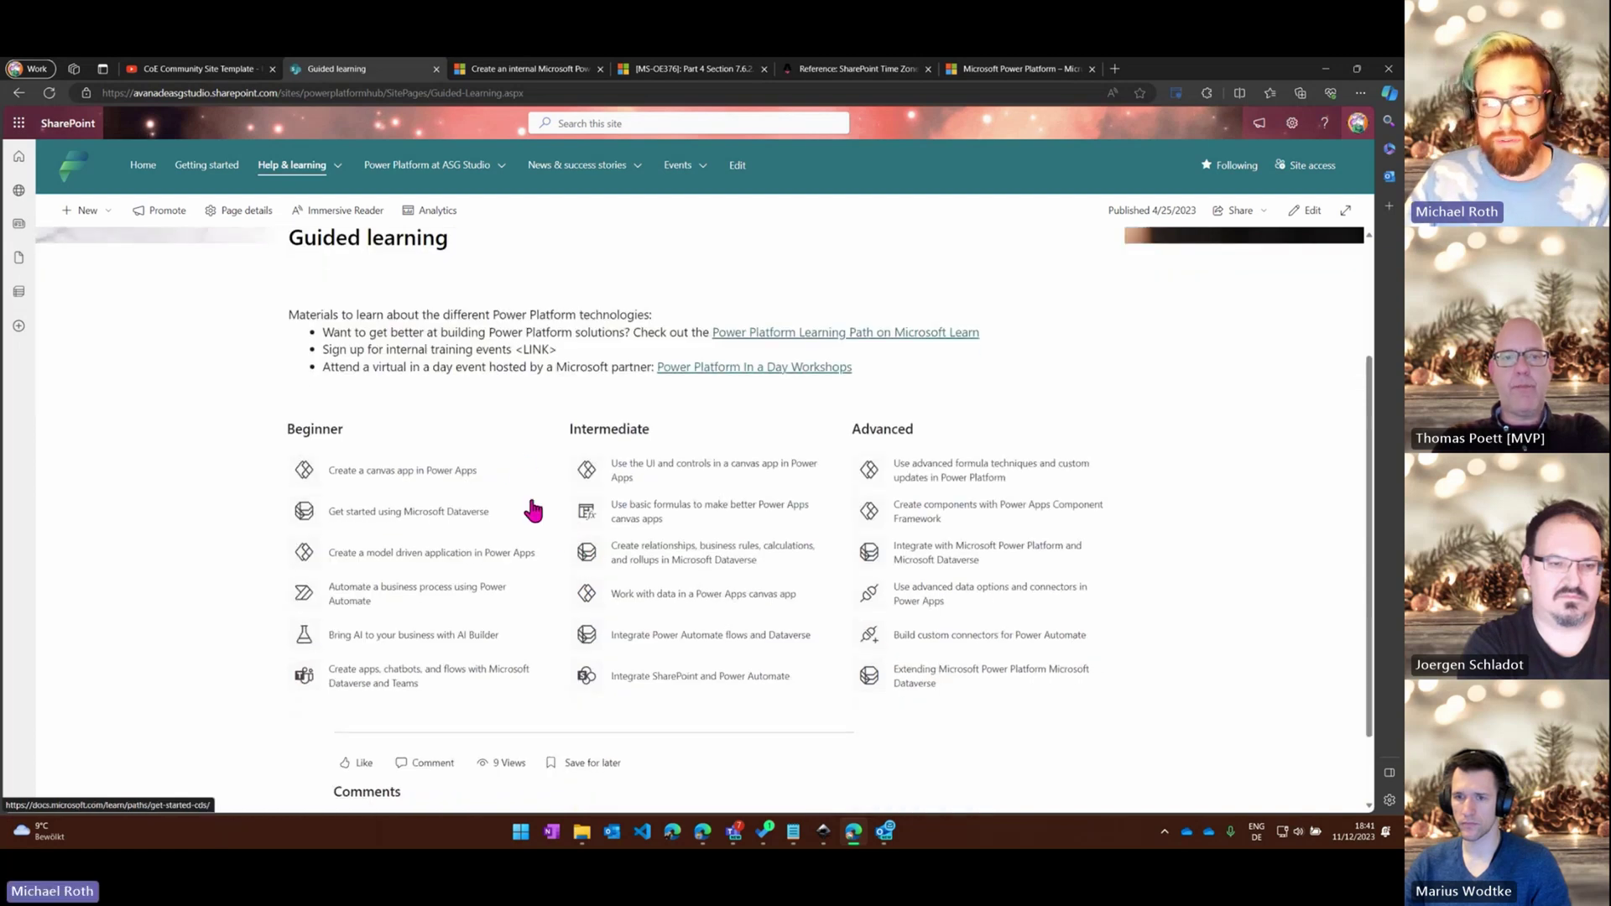
{"action": "scroll", "coordinate": [529, 495], "scroll_direction": "up", "scroll_amount": 2}
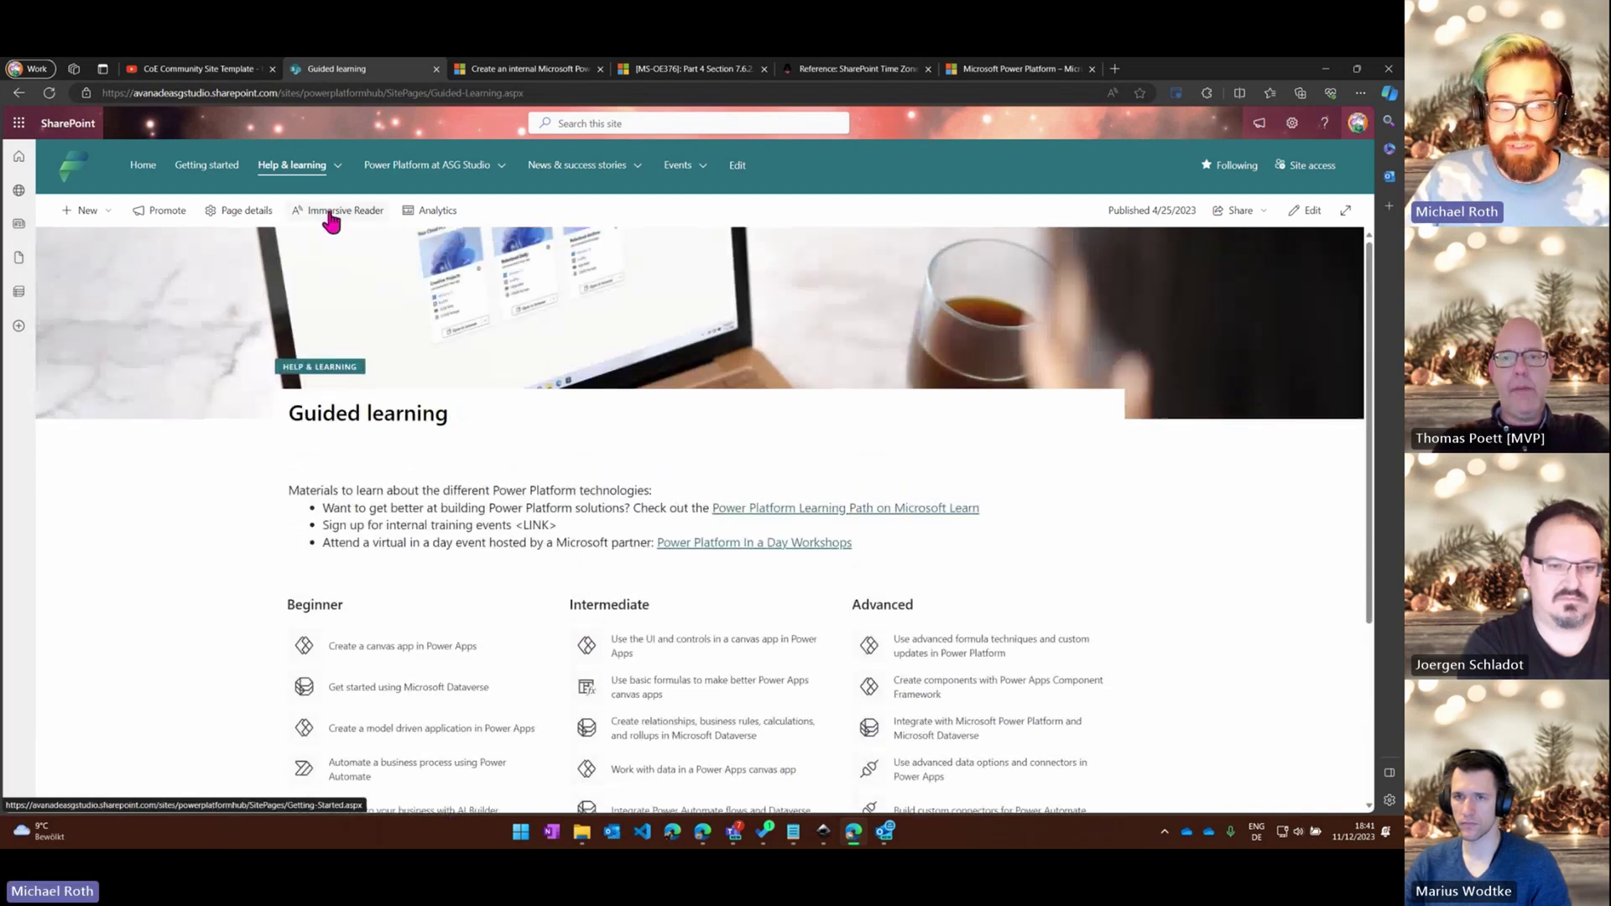
{"action": "mouse_move", "coordinate": [333, 168]}
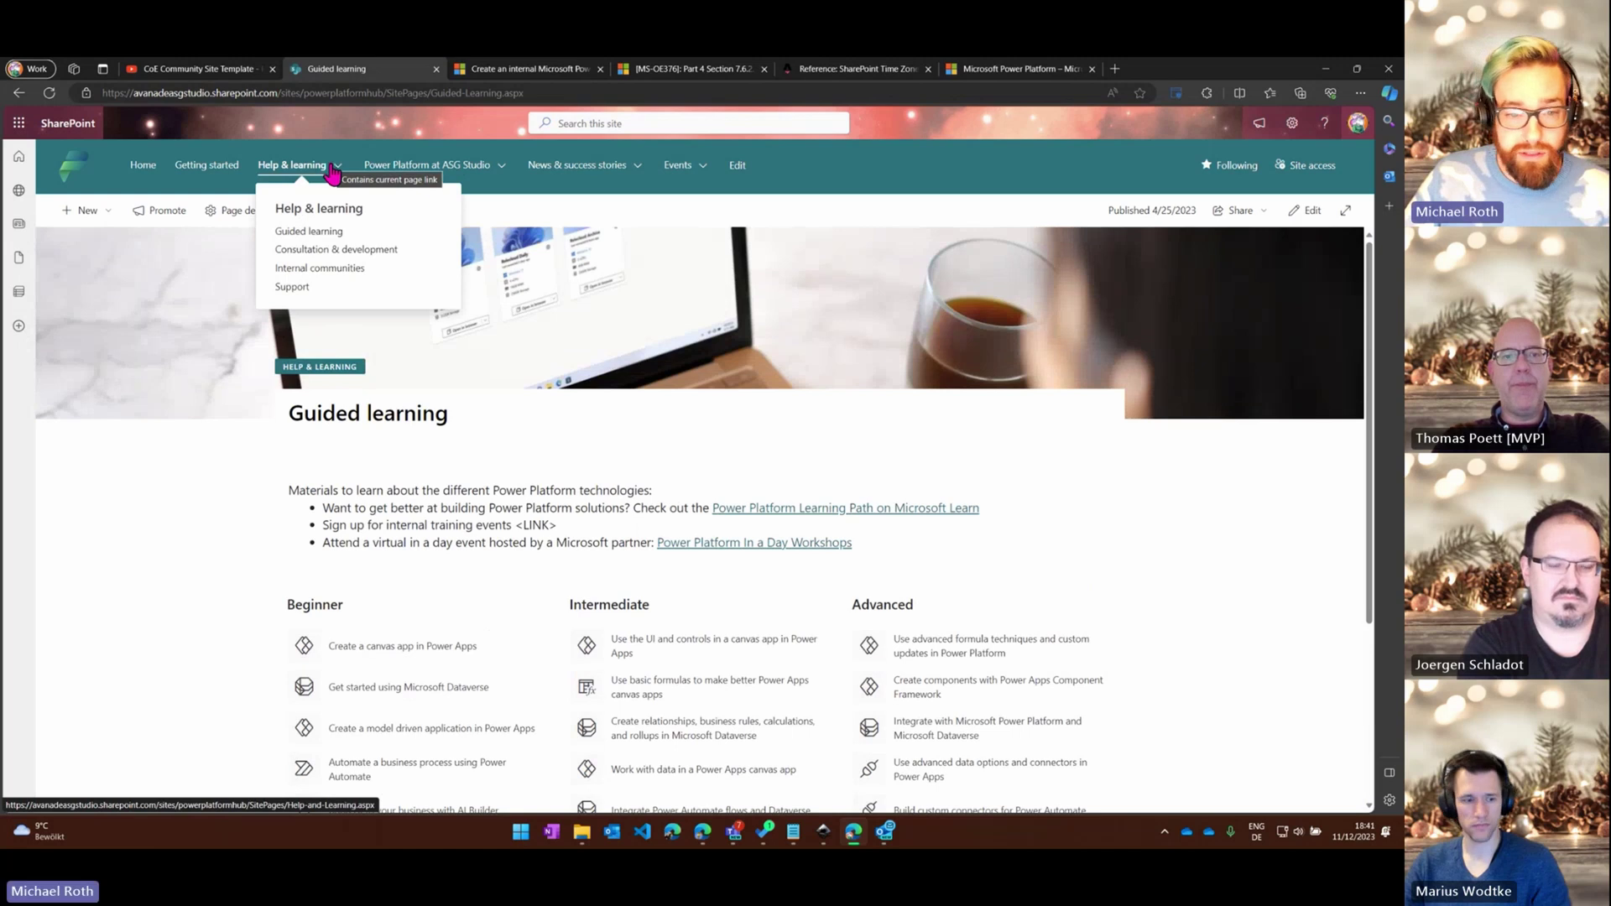
{"action": "left_click", "coordinate": [335, 250]}
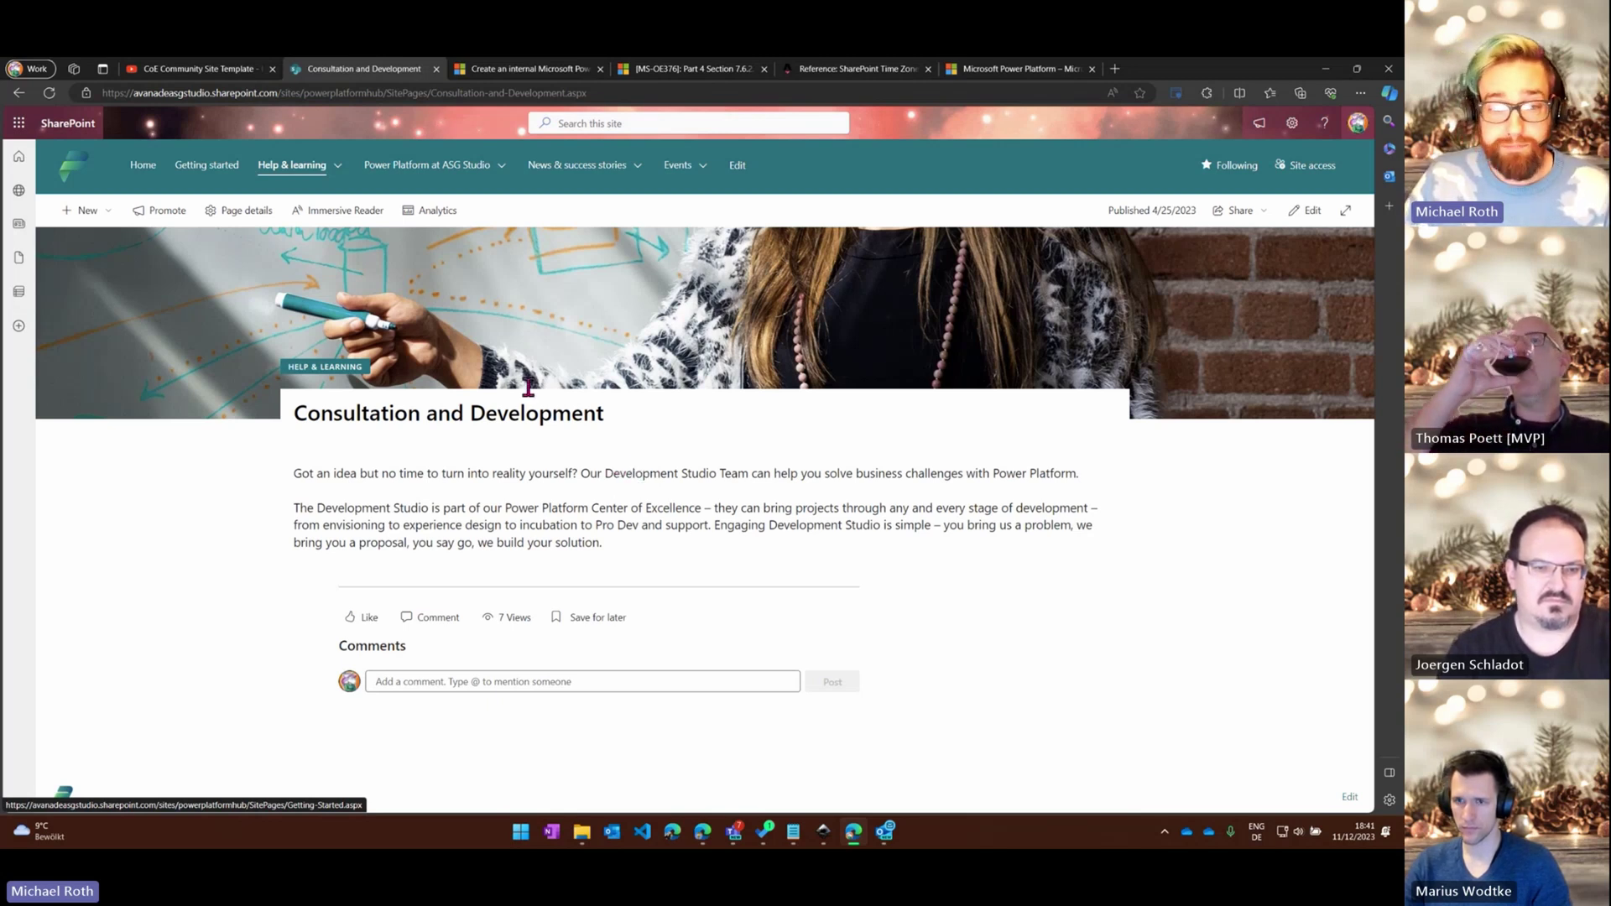
Review the Internal communities page with its Yammer section, and open the Support page under Help & learning
{"action": "mouse_move", "coordinate": [330, 174]}
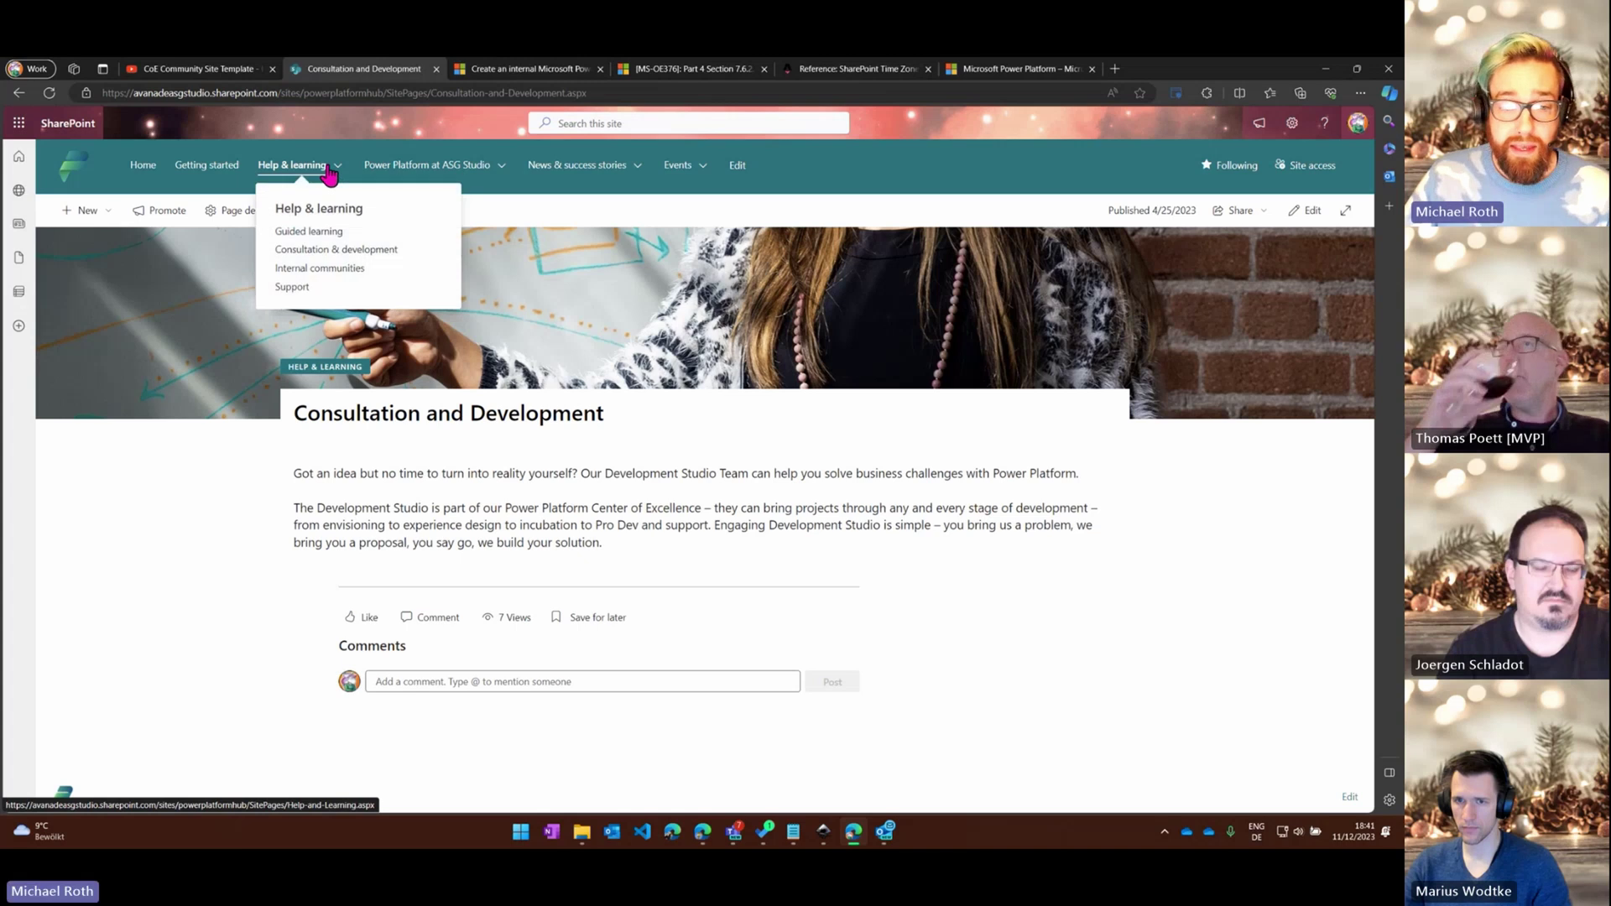
{"action": "left_click", "coordinate": [345, 269]}
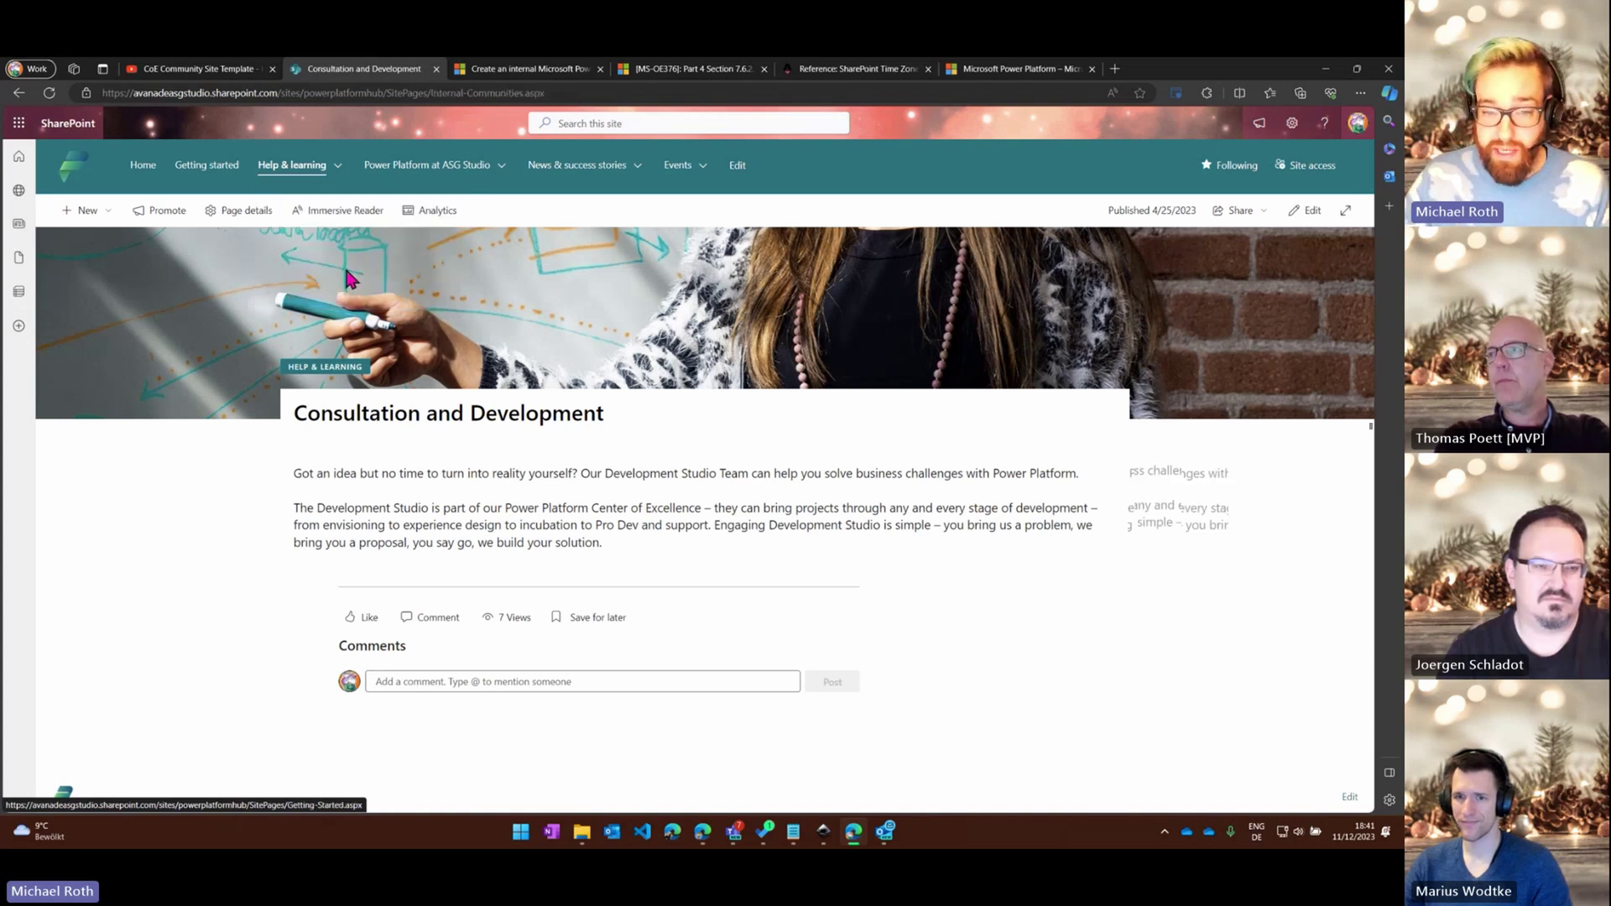
{"action": "scroll", "coordinate": [872, 472], "scroll_direction": "down", "scroll_amount": 2}
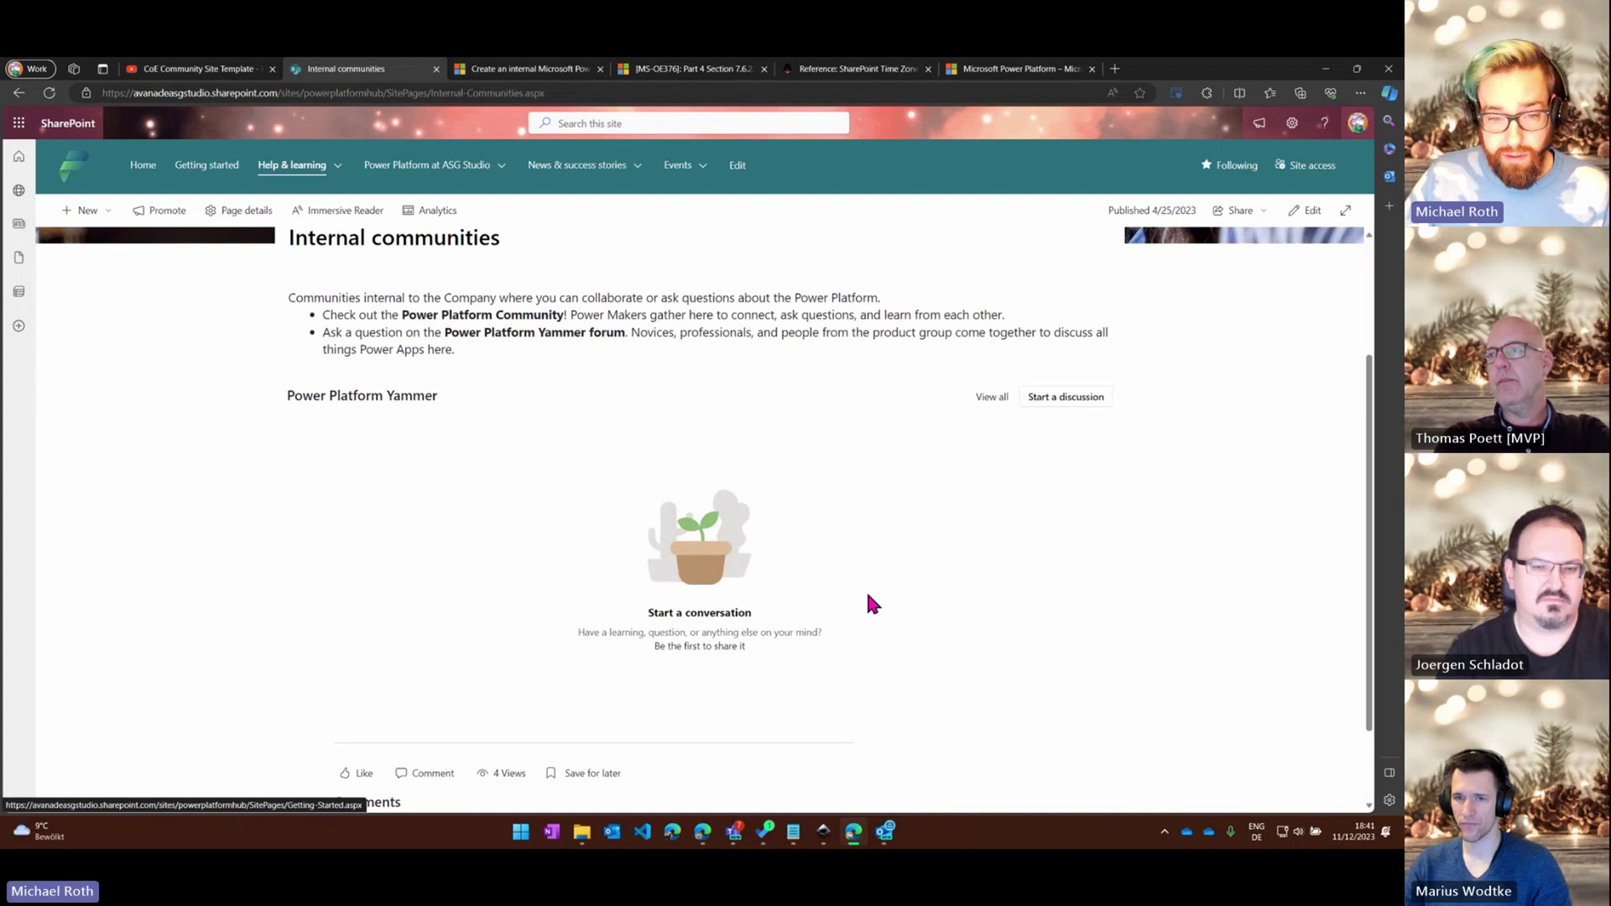
{"action": "scroll", "coordinate": [873, 581], "scroll_direction": "down", "scroll_amount": 1}
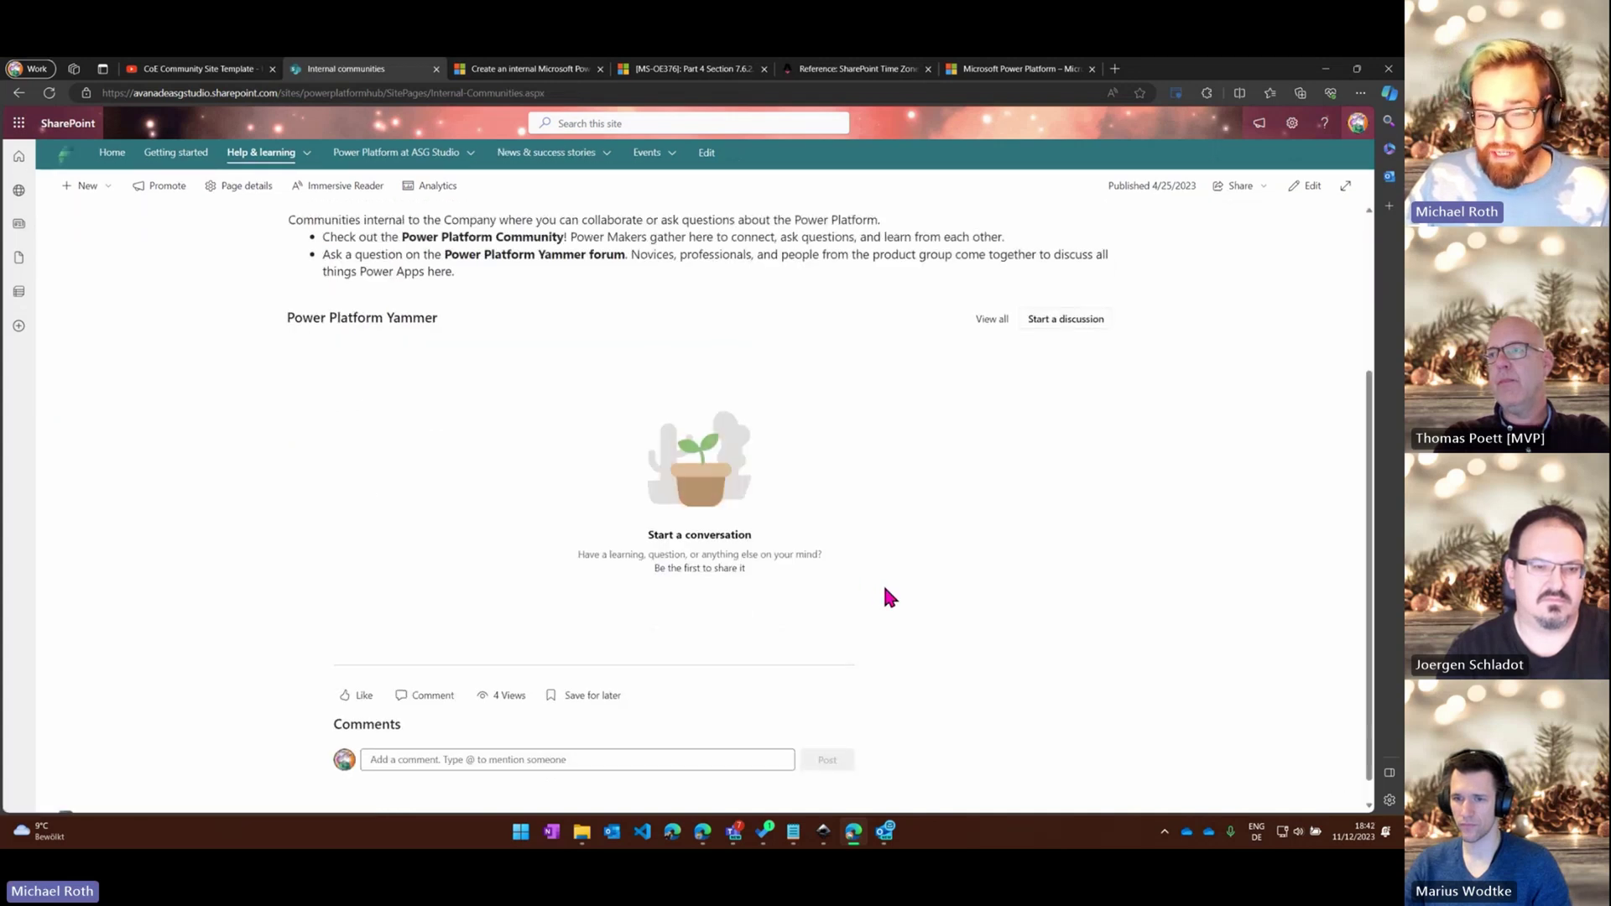
{"action": "scroll", "coordinate": [849, 567], "scroll_direction": "up", "scroll_amount": 3}
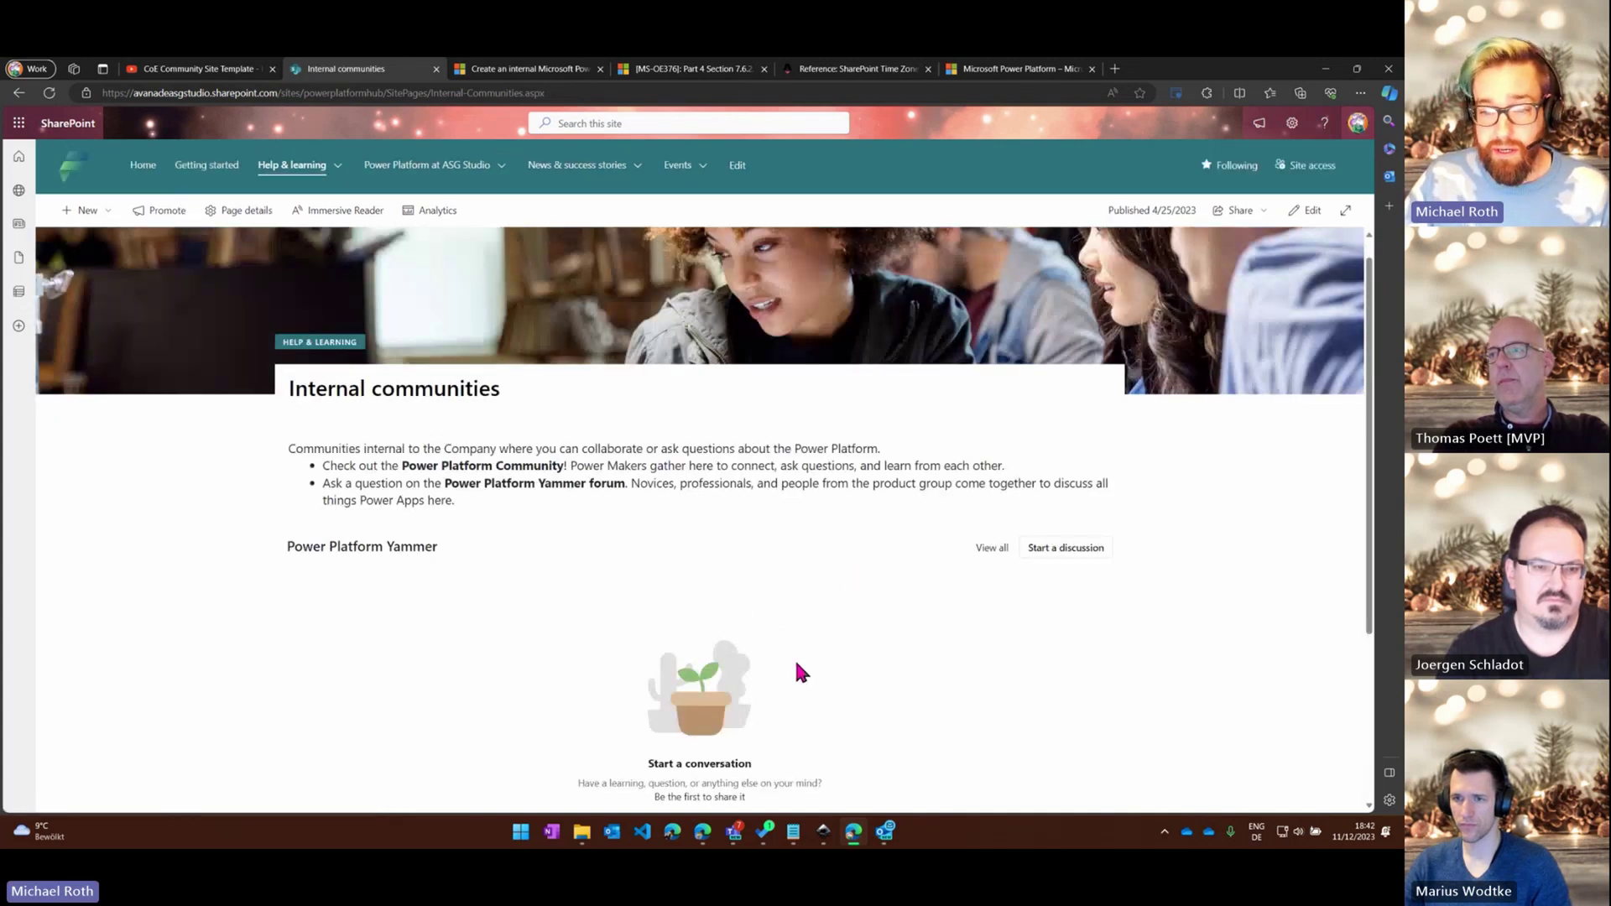
{"action": "mouse_move", "coordinate": [312, 166]}
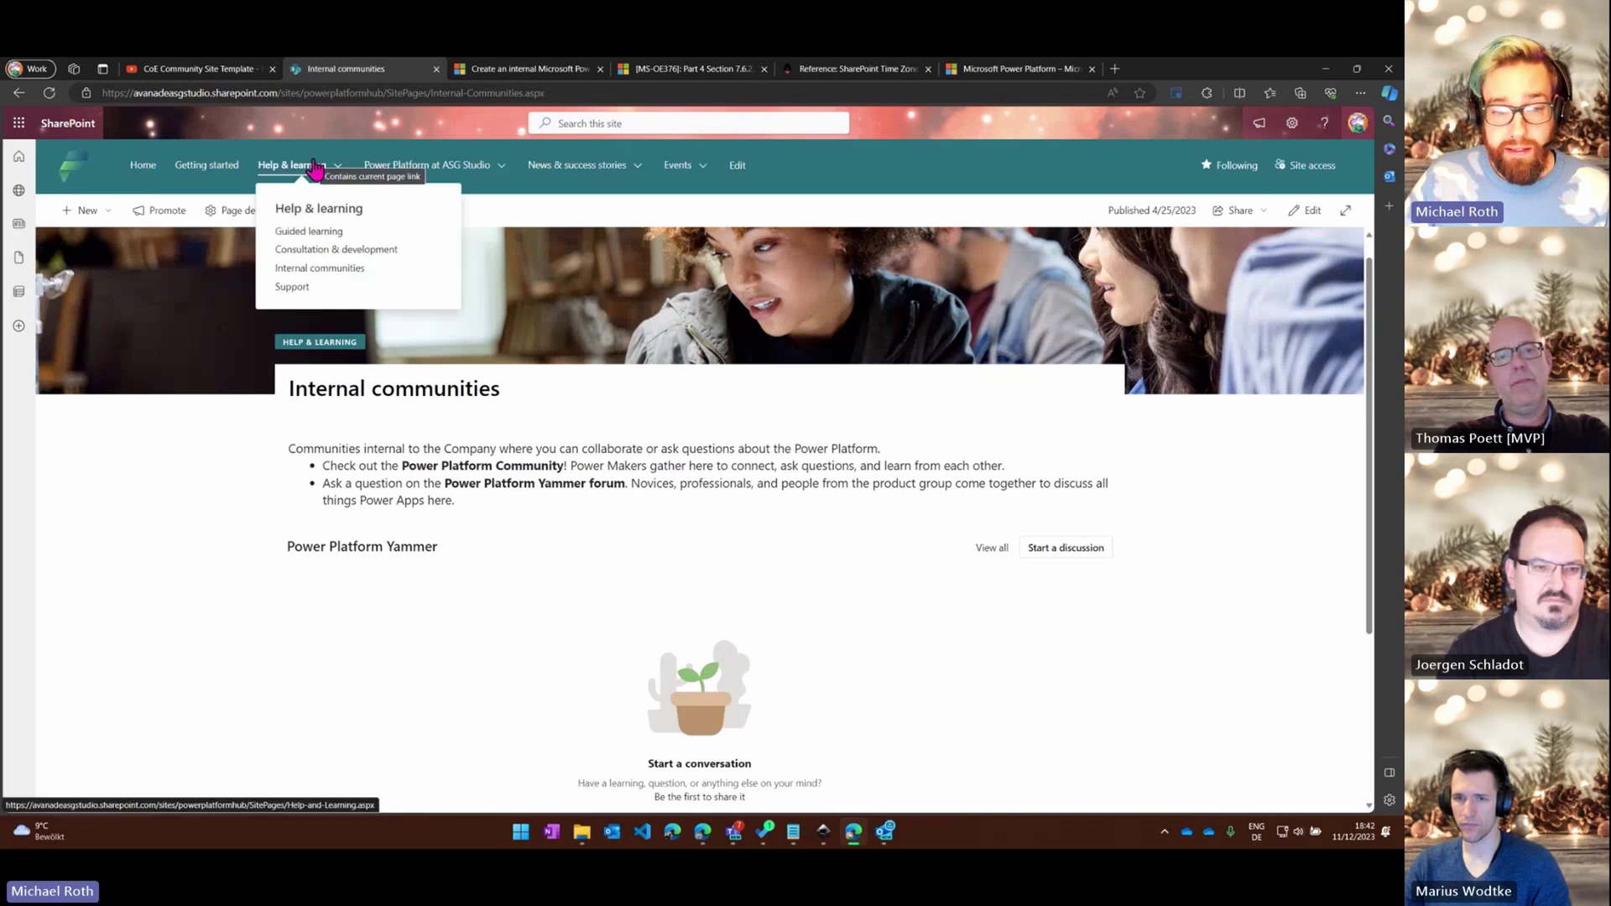
{"action": "left_click", "coordinate": [292, 287]}
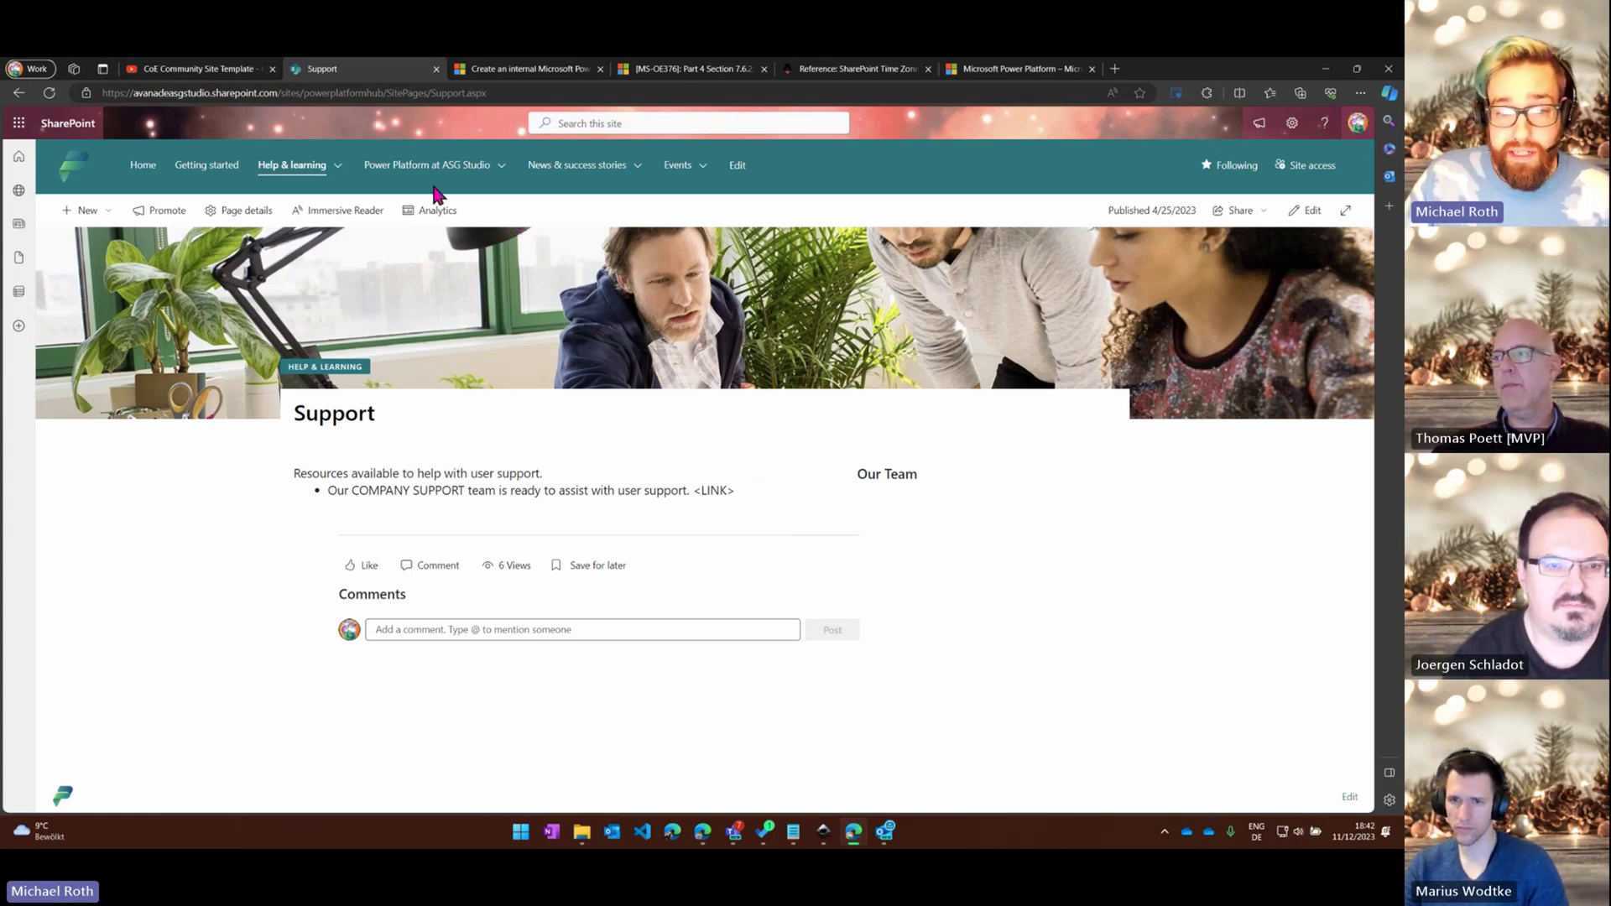
Open the Environments page under Power Platform at ASG Studio and read its sections from Purpose of Environments to Custom Environments
{"action": "mouse_move", "coordinate": [463, 186]}
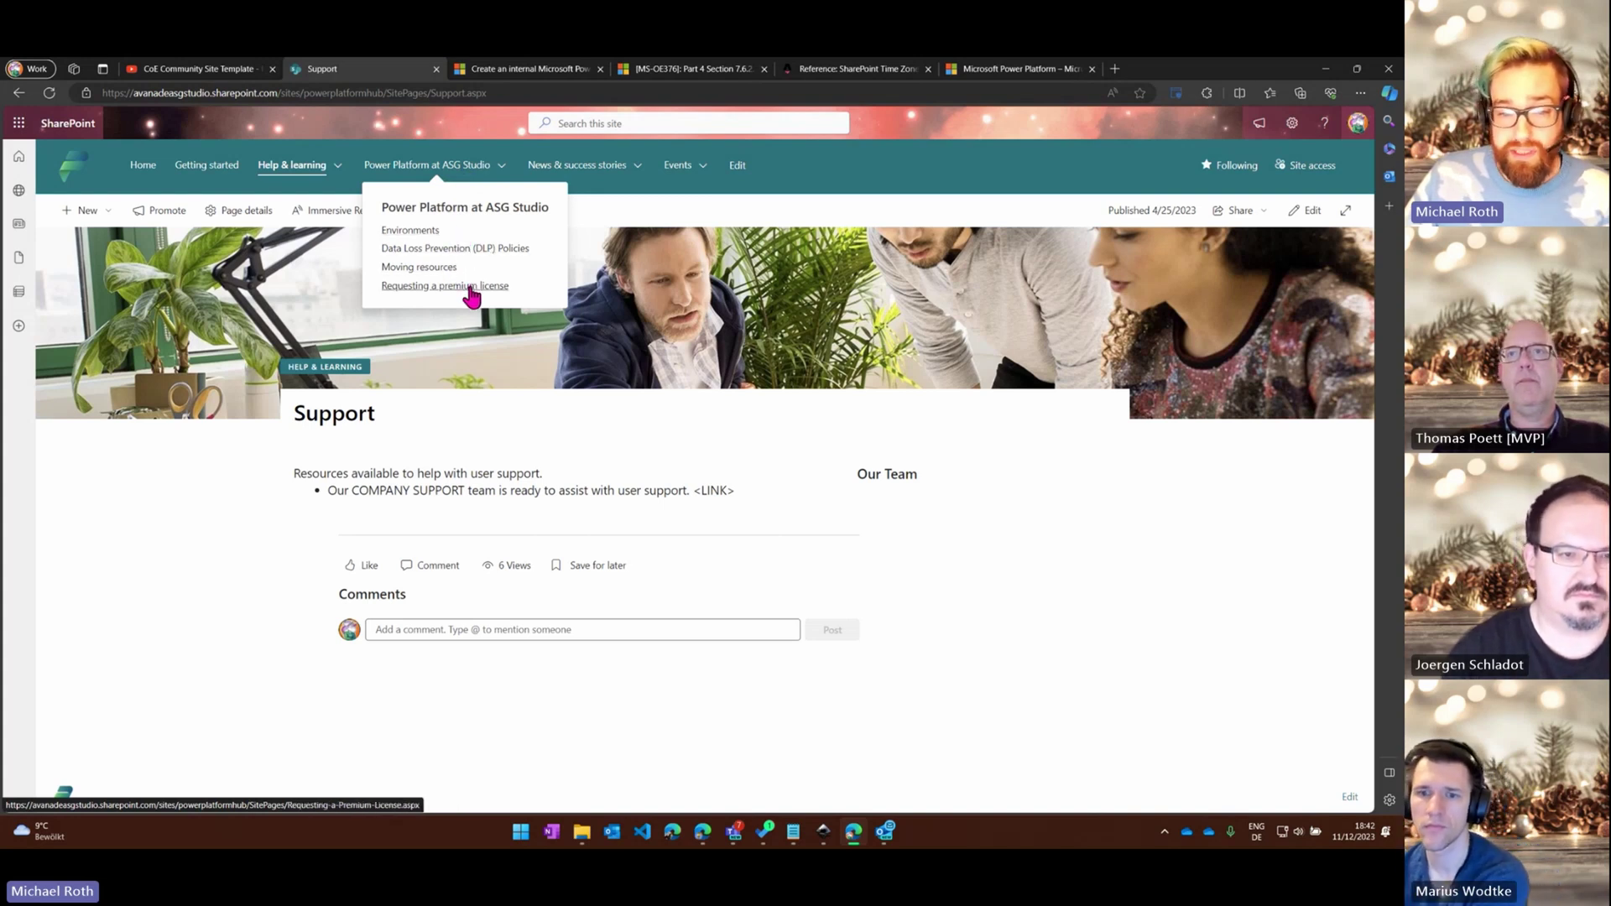
{"action": "left_click", "coordinate": [428, 237]}
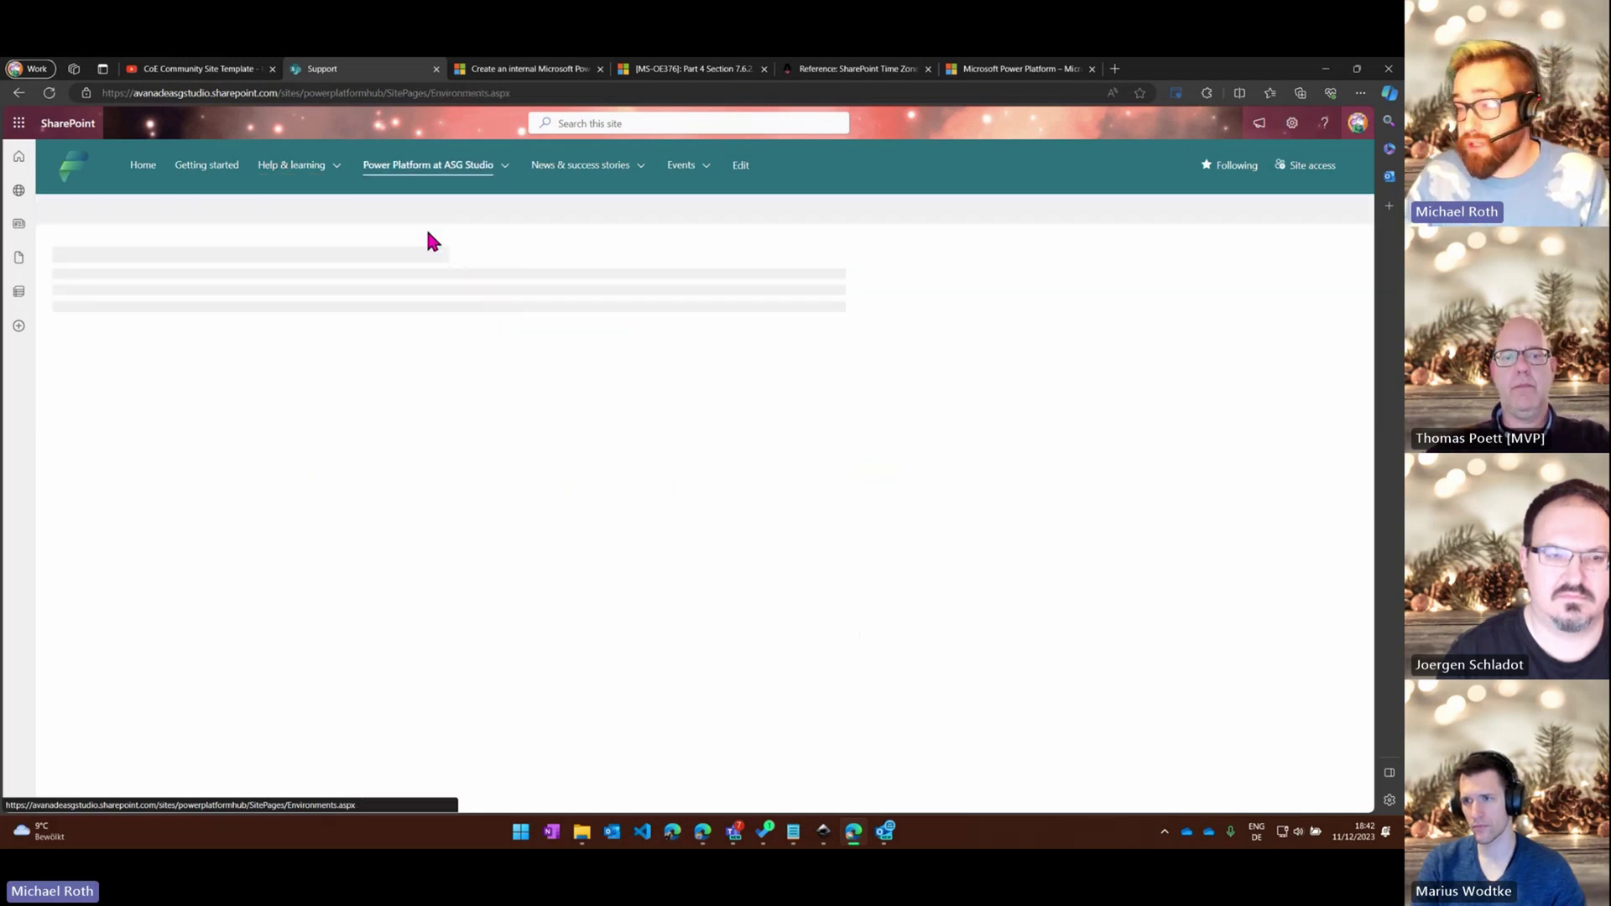
{"action": "scroll", "coordinate": [1021, 579], "scroll_direction": "down", "scroll_amount": 2}
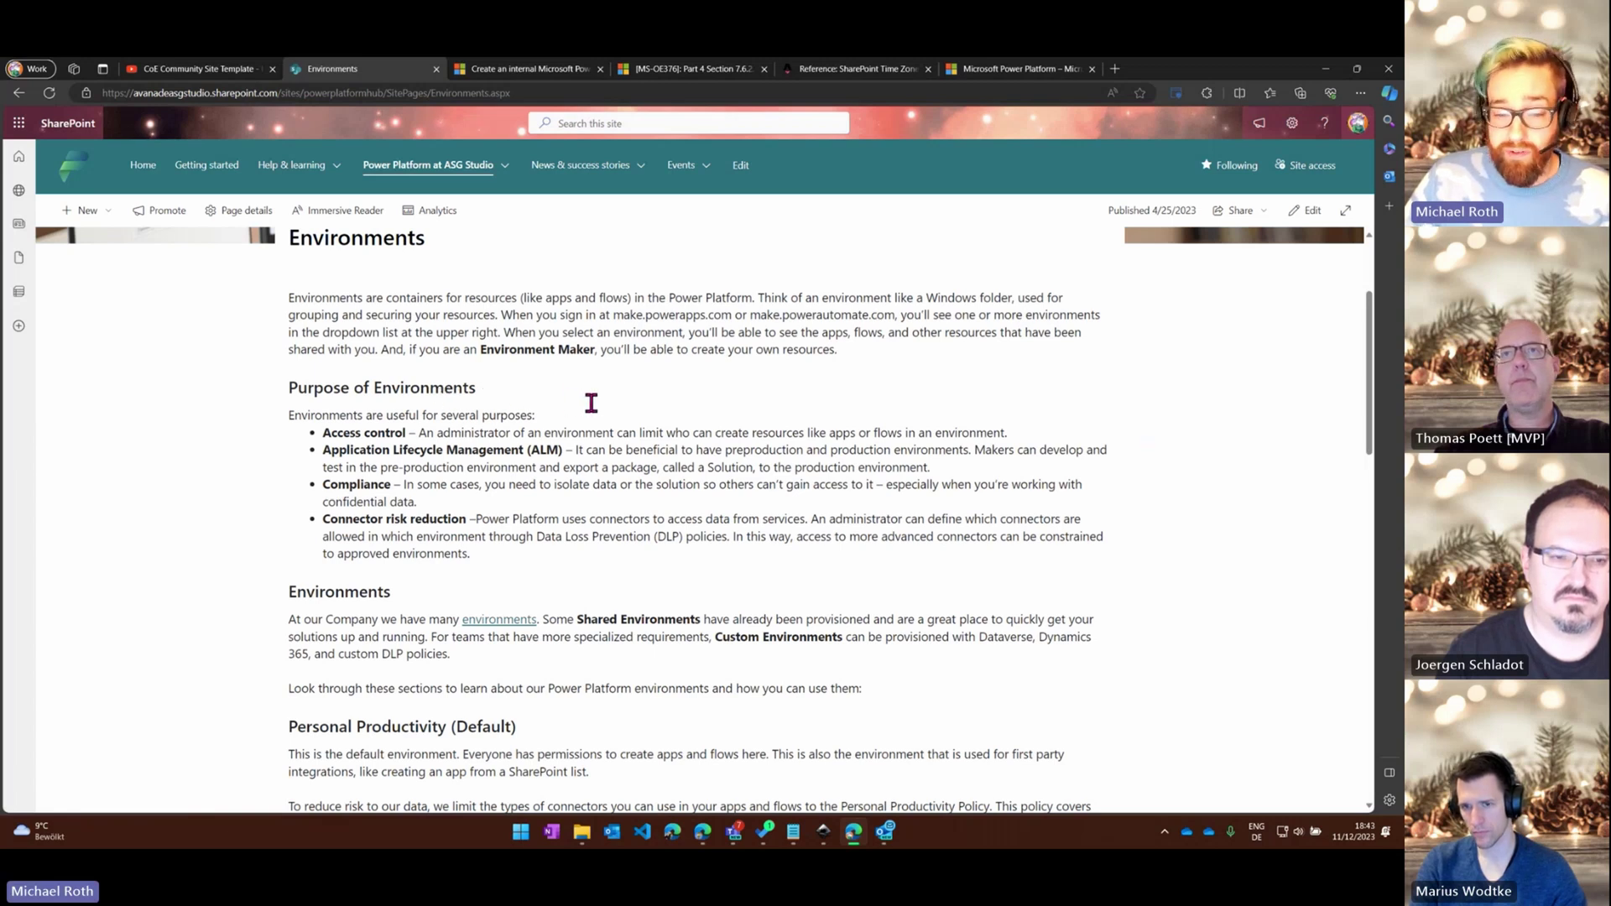
{"action": "scroll", "coordinate": [592, 402], "scroll_direction": "down", "scroll_amount": 3}
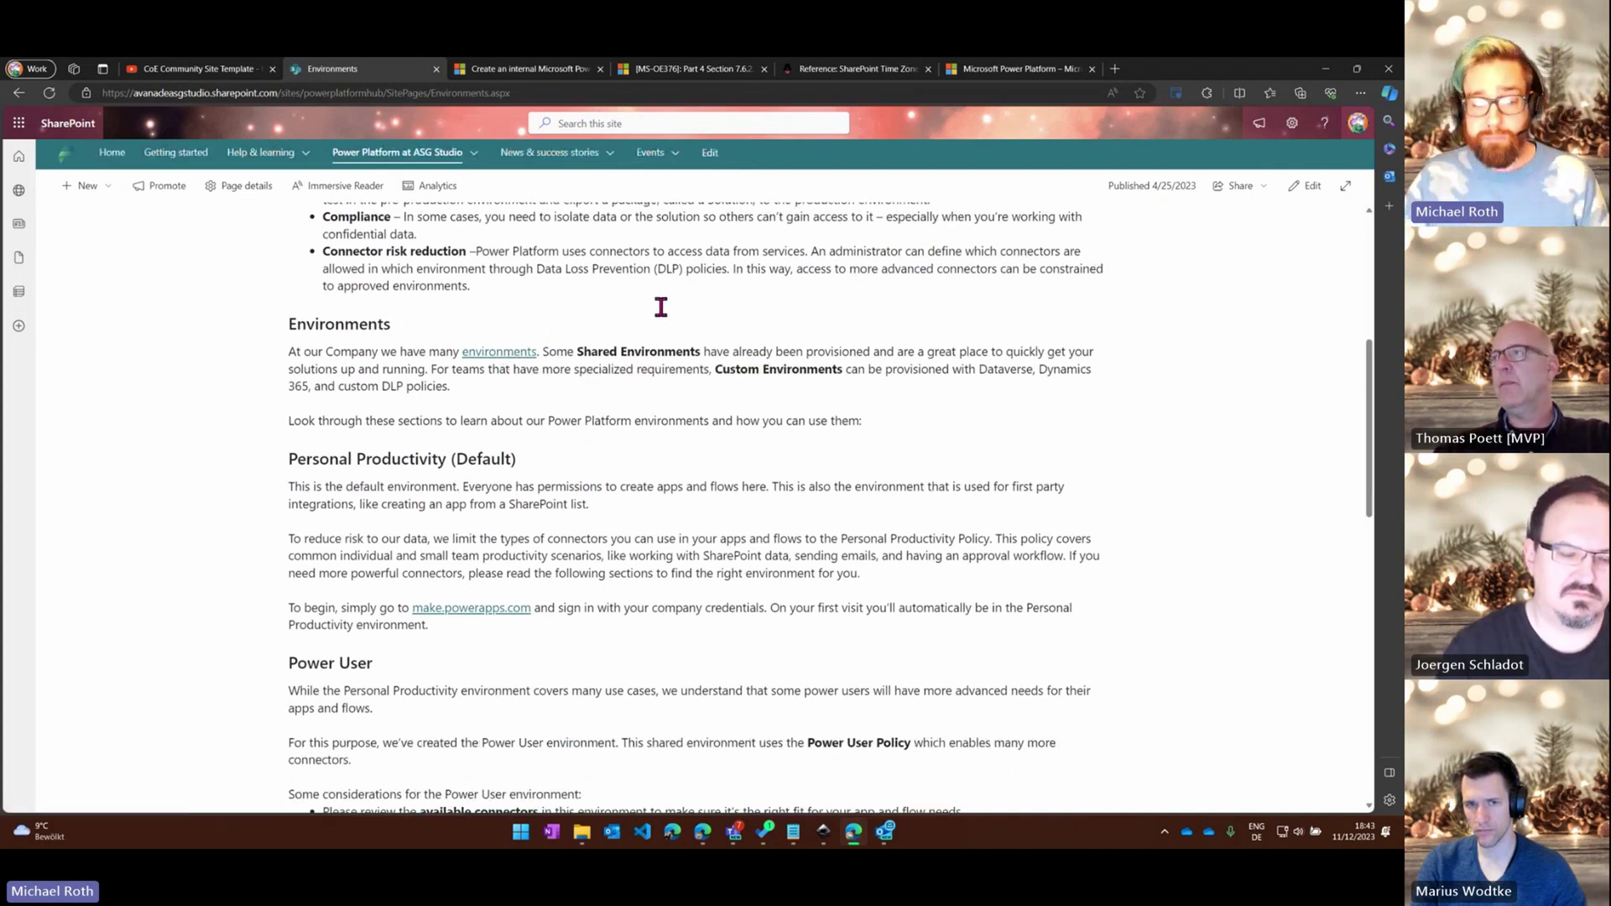
{"action": "scroll", "coordinate": [663, 309], "scroll_direction": "down", "scroll_amount": 2}
{"action": "scroll", "coordinate": [672, 314], "scroll_direction": "down", "scroll_amount": 1}
{"action": "scroll", "coordinate": [693, 285], "scroll_direction": "up", "scroll_amount": 1}
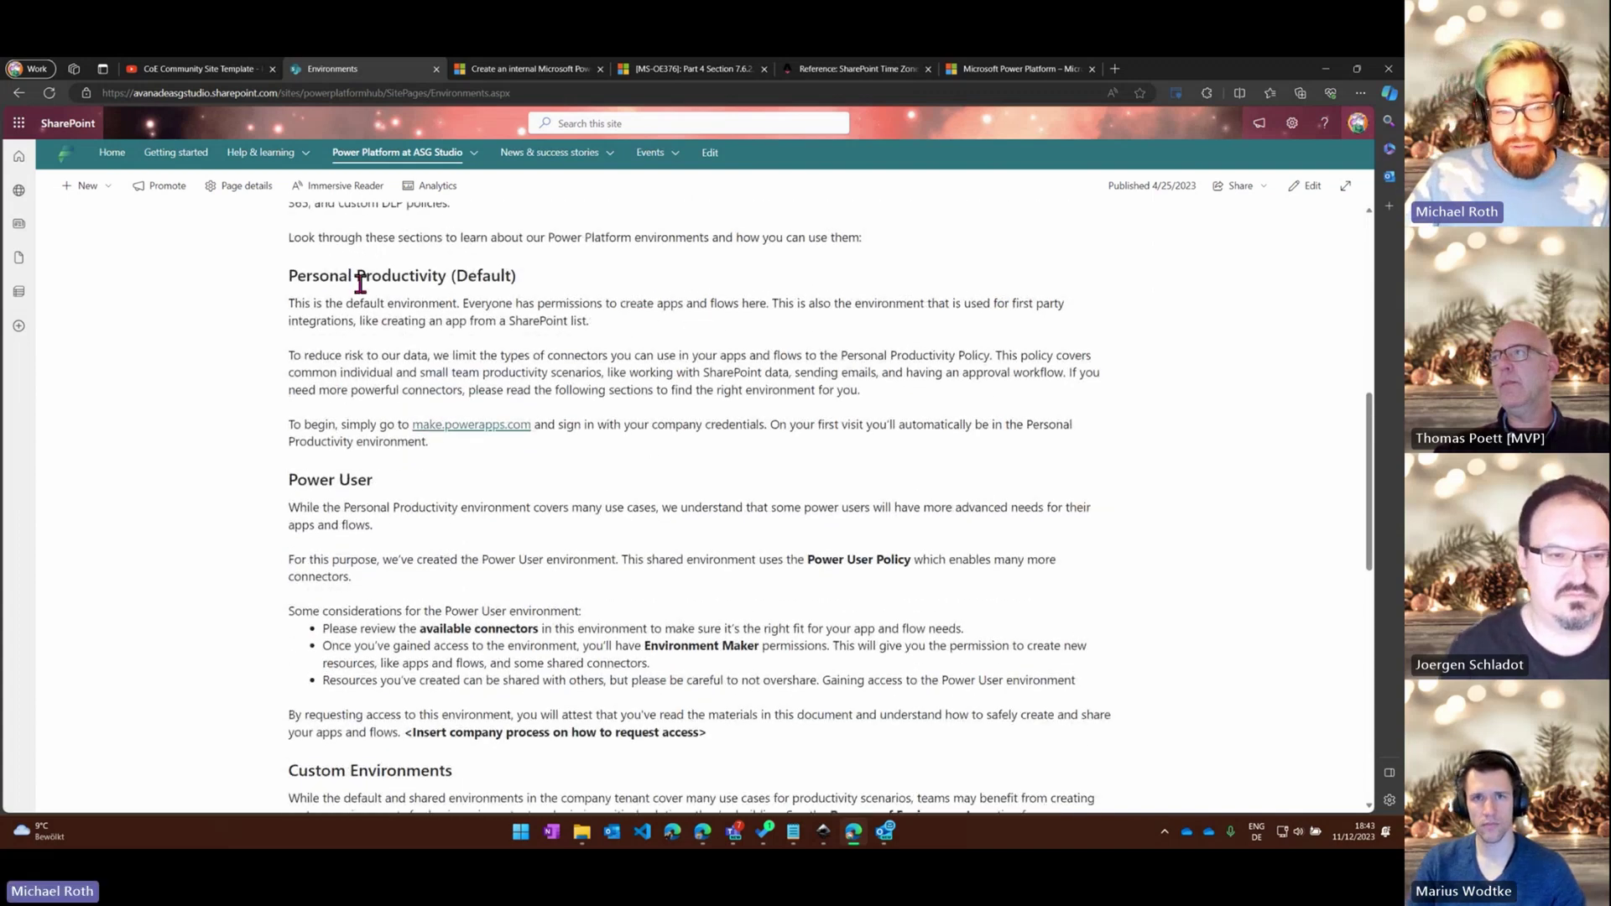
{"action": "scroll", "coordinate": [713, 323], "scroll_direction": "down", "scroll_amount": 2}
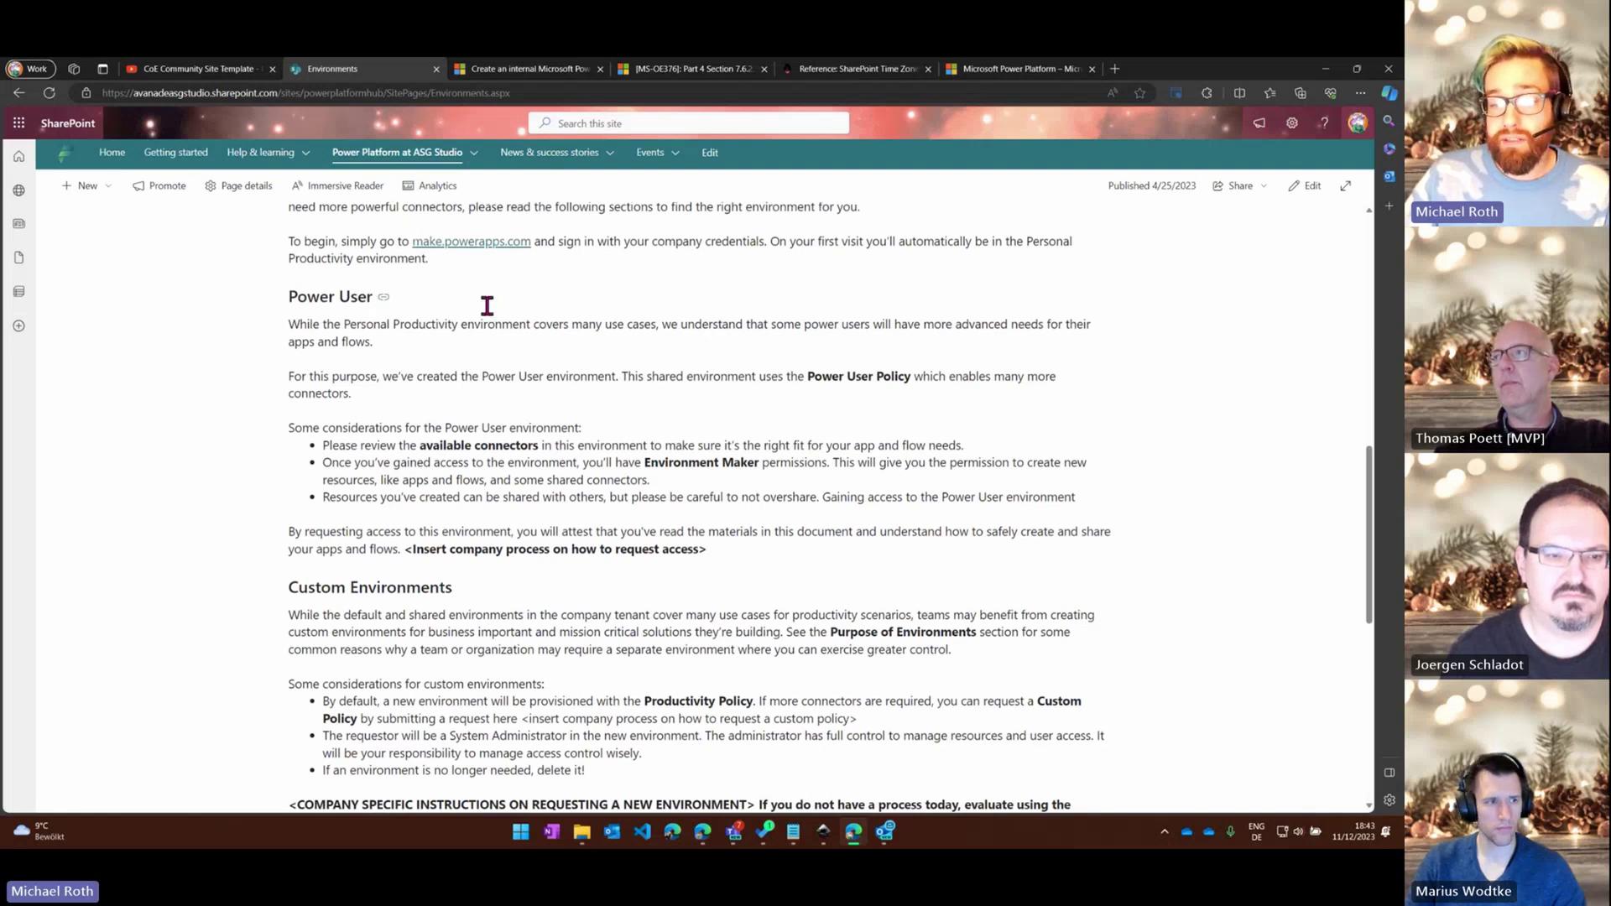
{"action": "scroll", "coordinate": [486, 411], "scroll_direction": "down", "scroll_amount": 3}
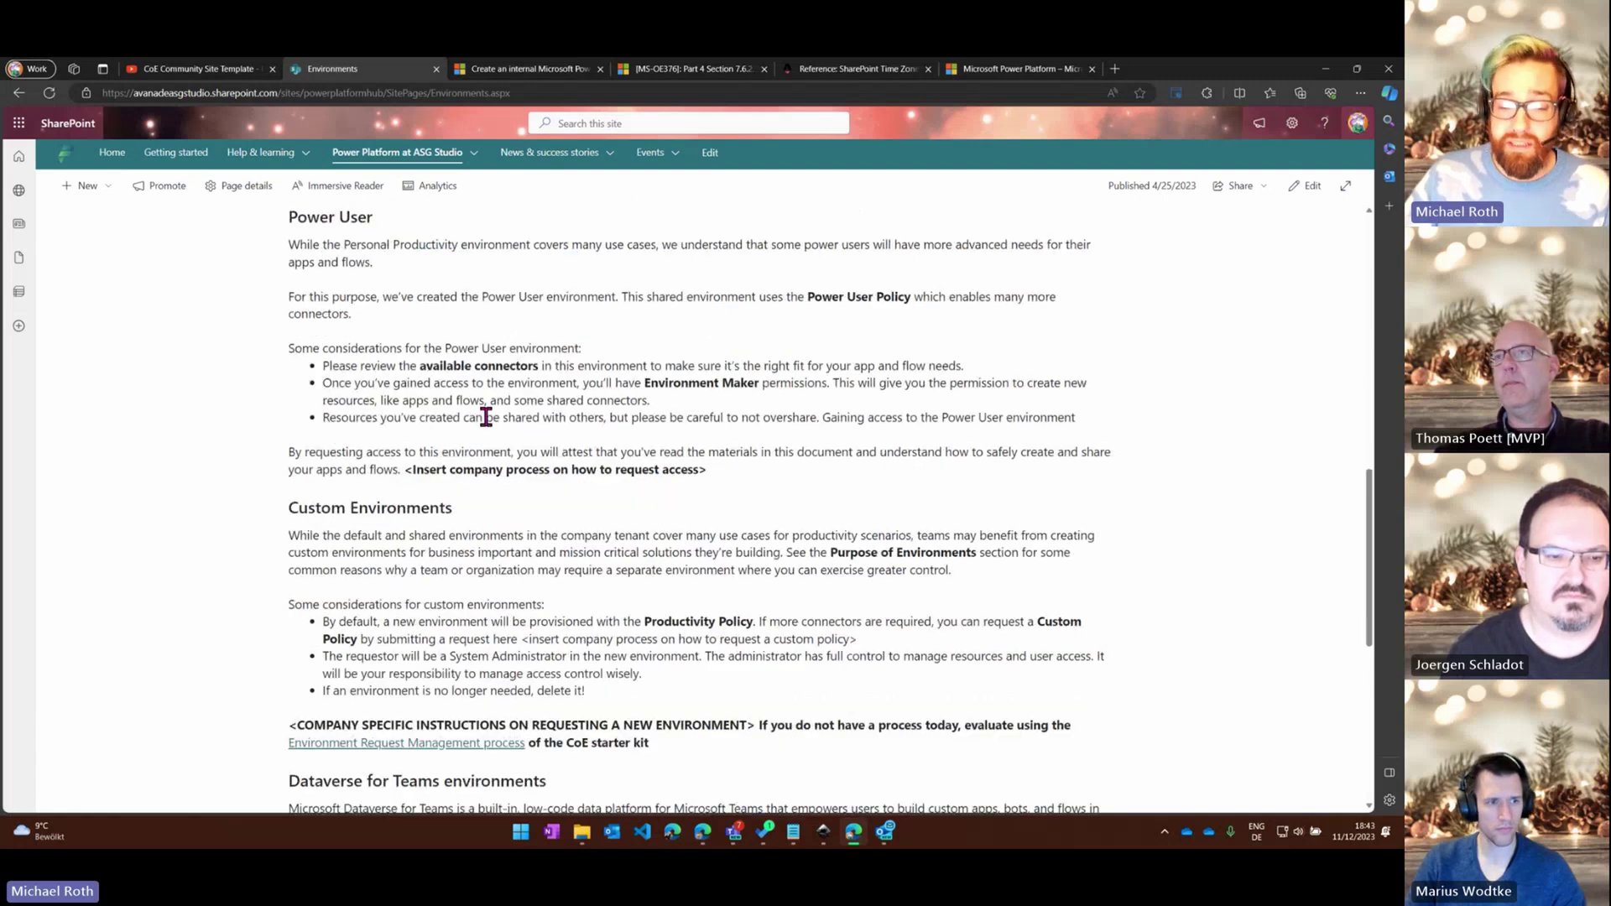
{"action": "scroll", "coordinate": [522, 483], "scroll_direction": "down", "scroll_amount": 3}
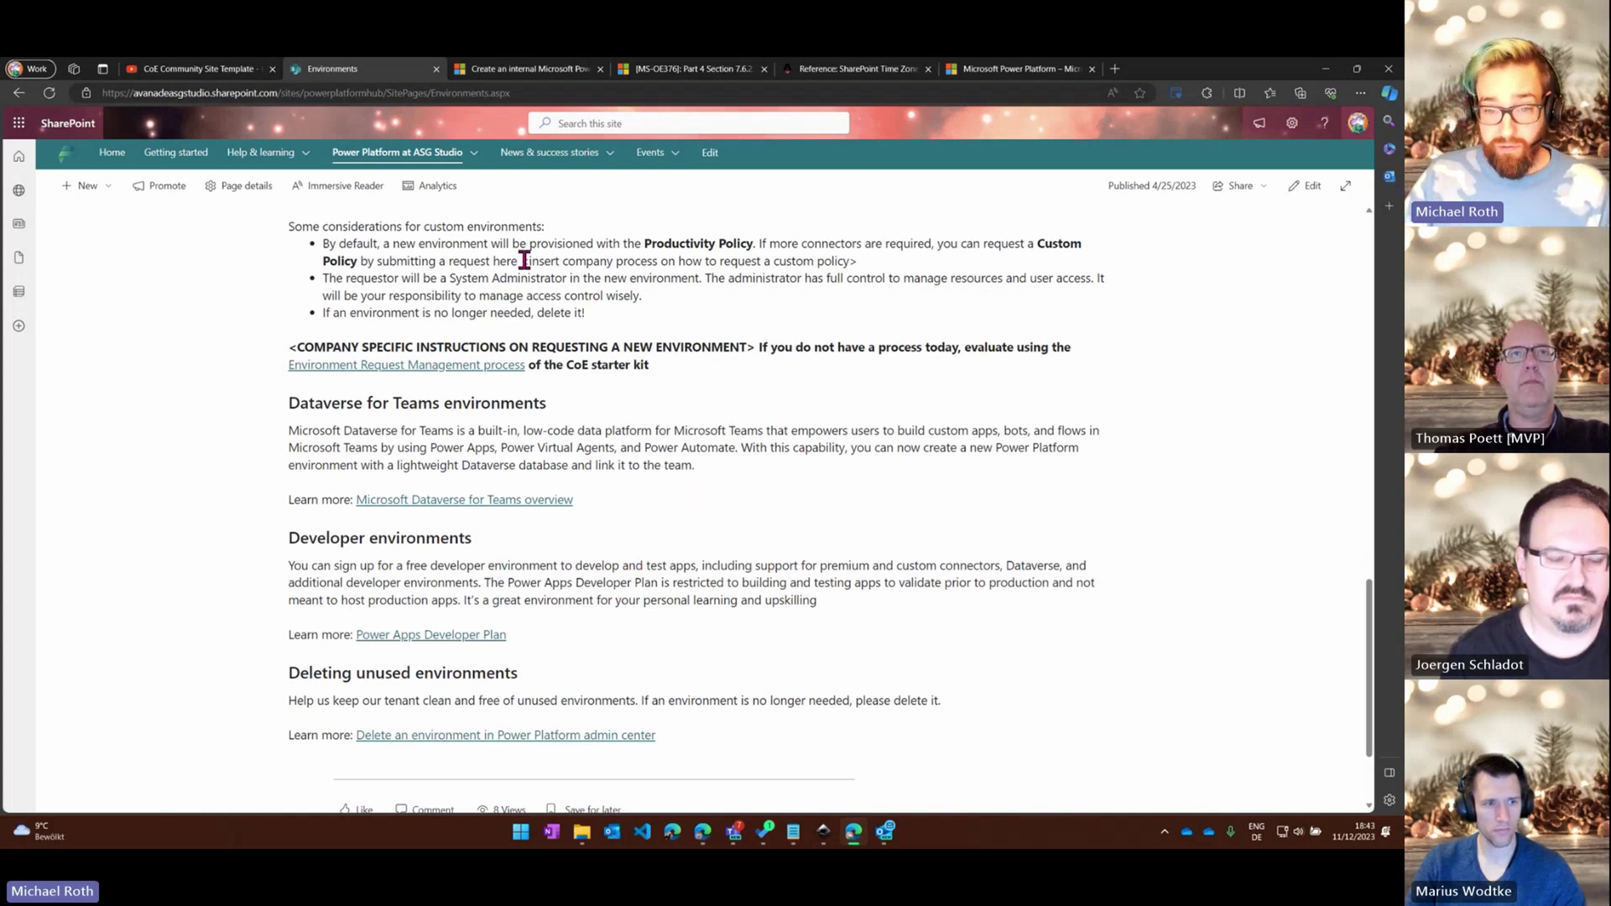
Highlight the placeholder for the company's custom policy request process, and look over the rest of the Environments page
{"action": "left_click_drag", "start_coordinate": [521, 261], "coordinate": [858, 261]}
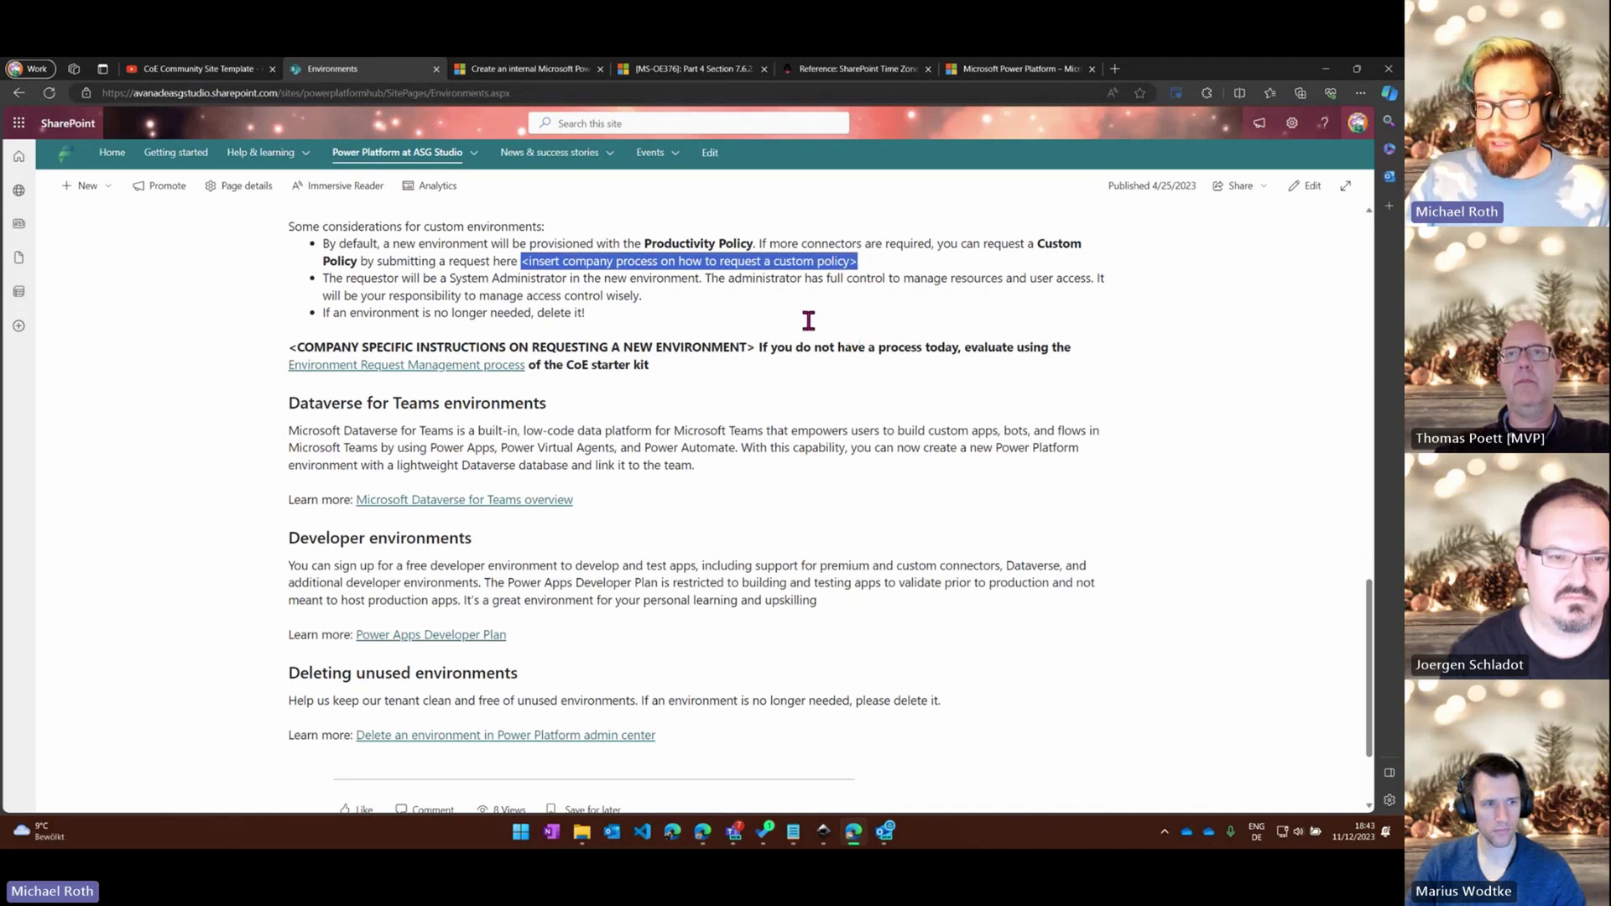
{"action": "scroll", "coordinate": [808, 320], "scroll_direction": "down", "scroll_amount": 2}
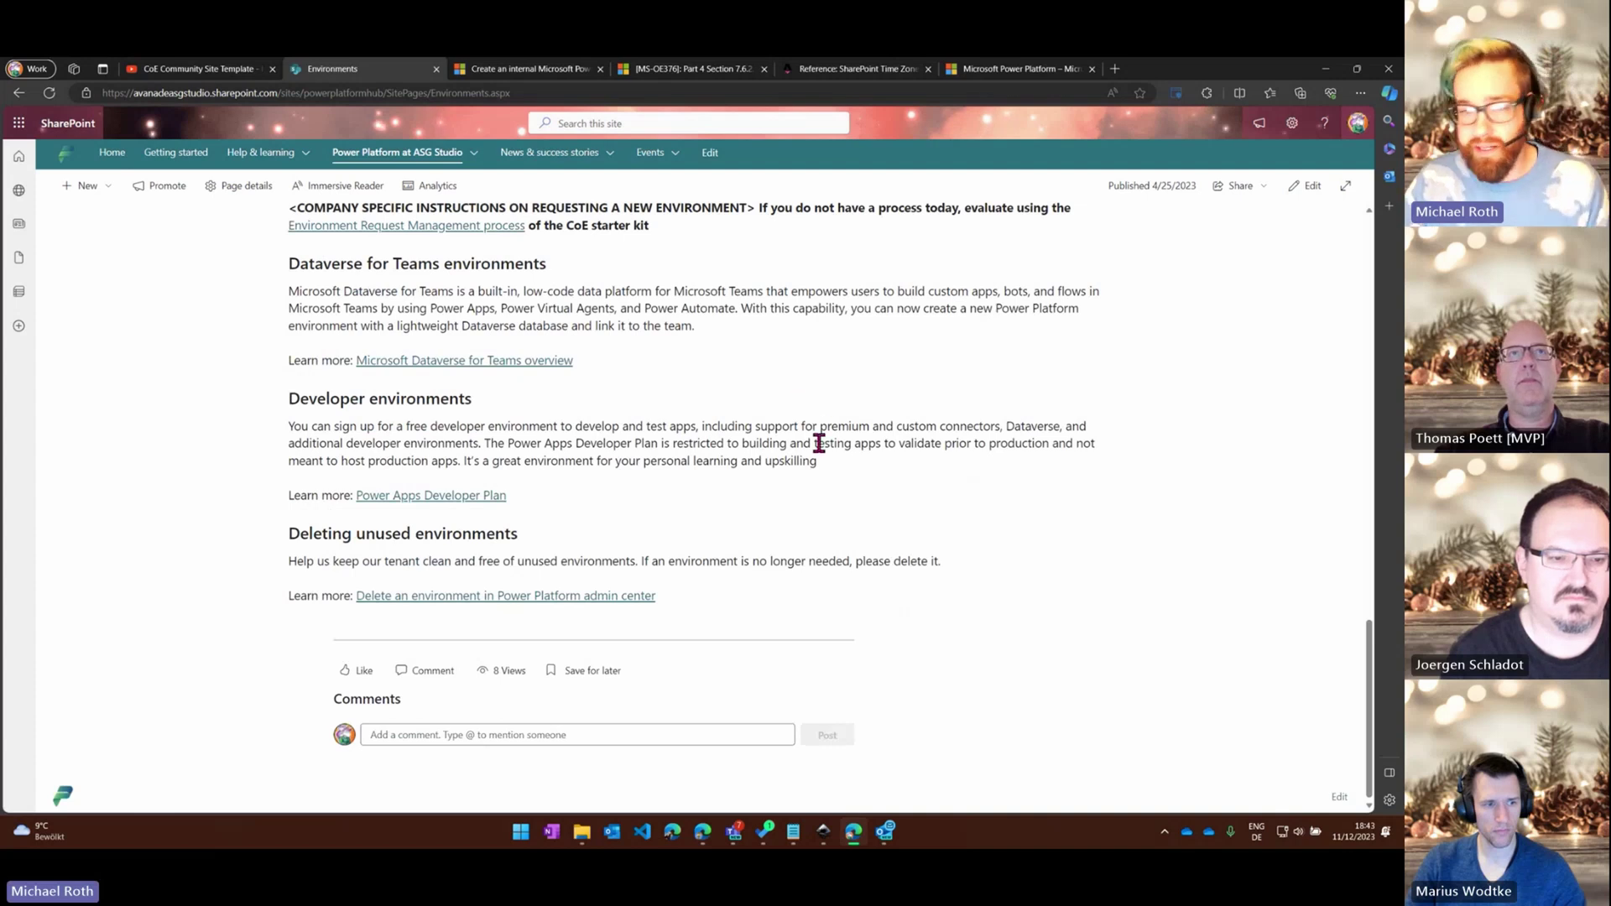
{"action": "scroll", "coordinate": [820, 442], "scroll_direction": "up", "scroll_amount": 13}
{"action": "scroll", "coordinate": [825, 465], "scroll_direction": "up", "scroll_amount": 5}
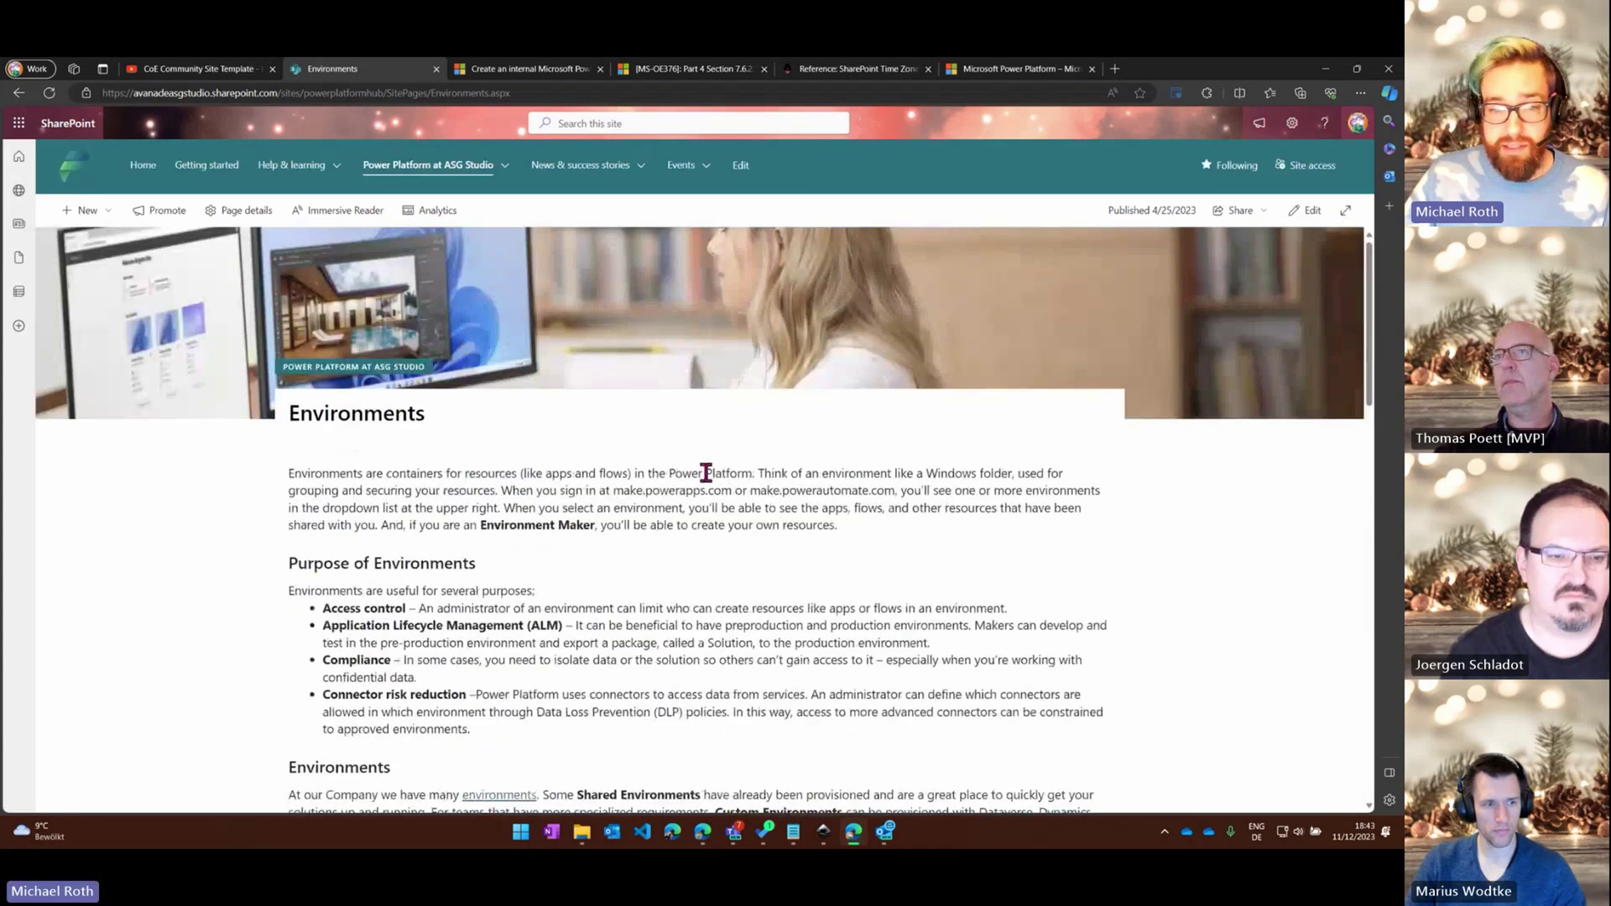
Open the Moving resources page under Power Platform at ASG Studio, and open the Requesting a premium license page
{"action": "mouse_move", "coordinate": [486, 177]}
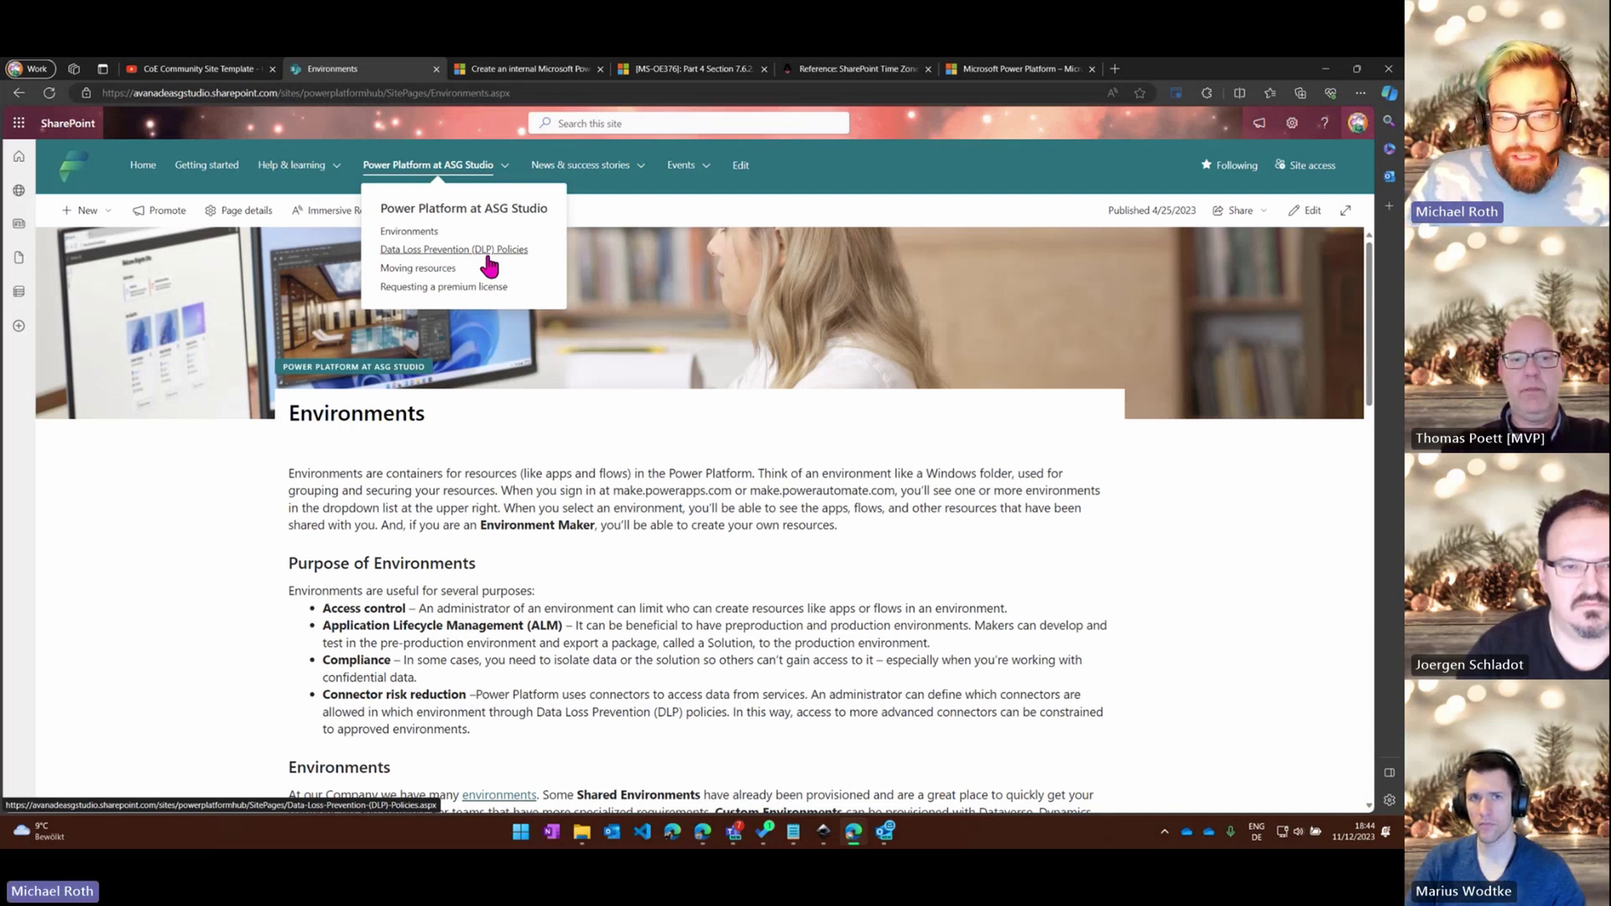
{"action": "left_click", "coordinate": [437, 270]}
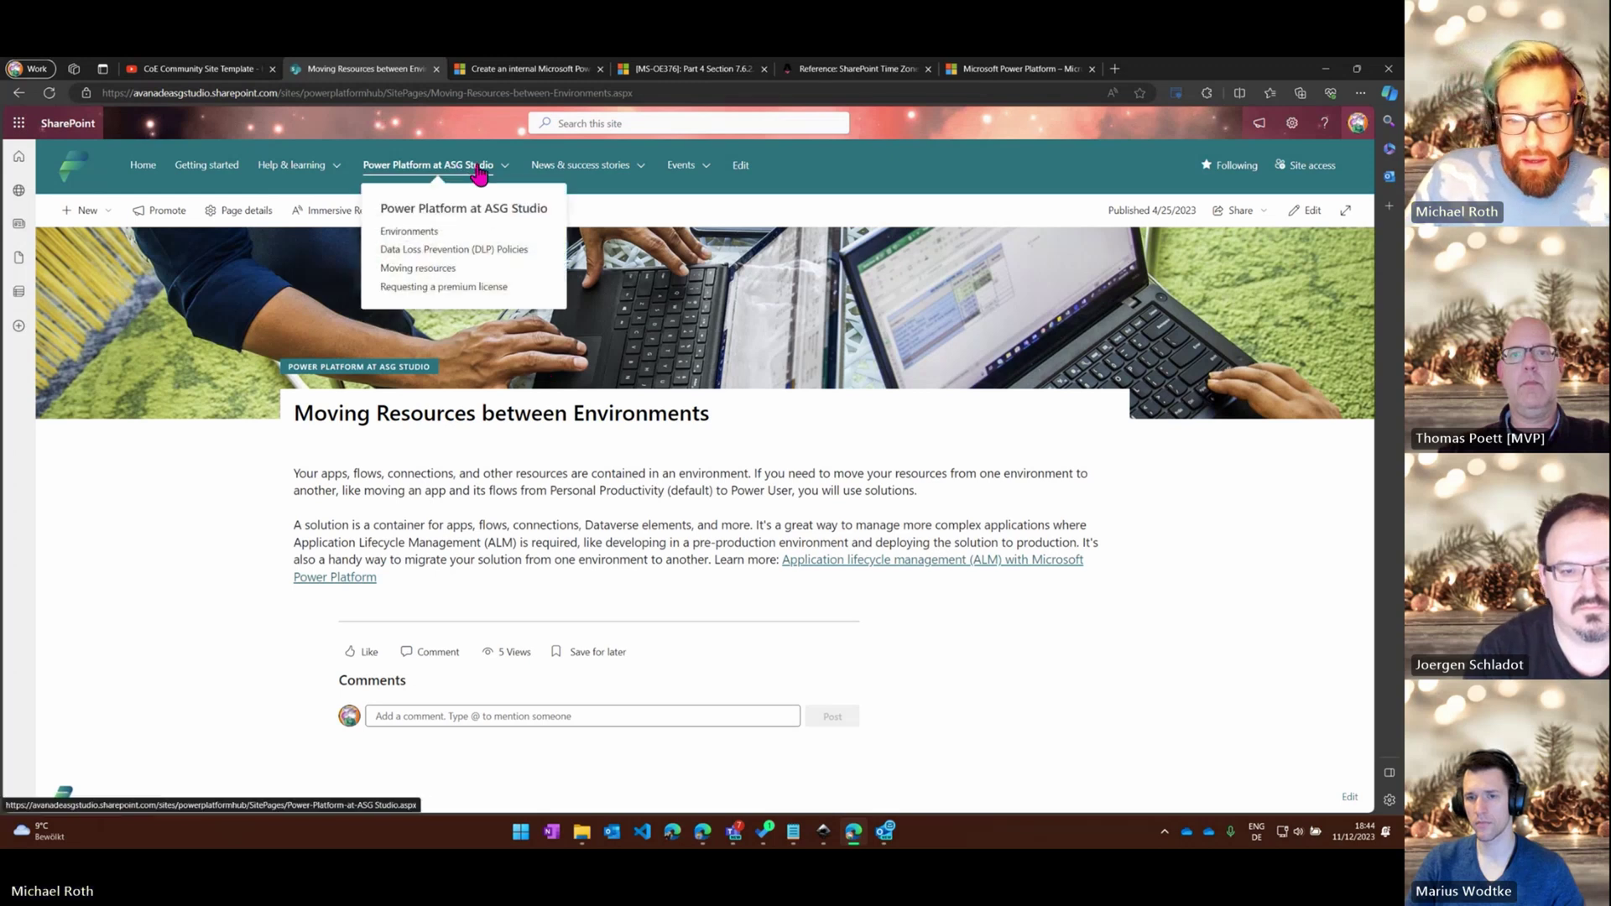
{"action": "left_click", "coordinate": [471, 288]}
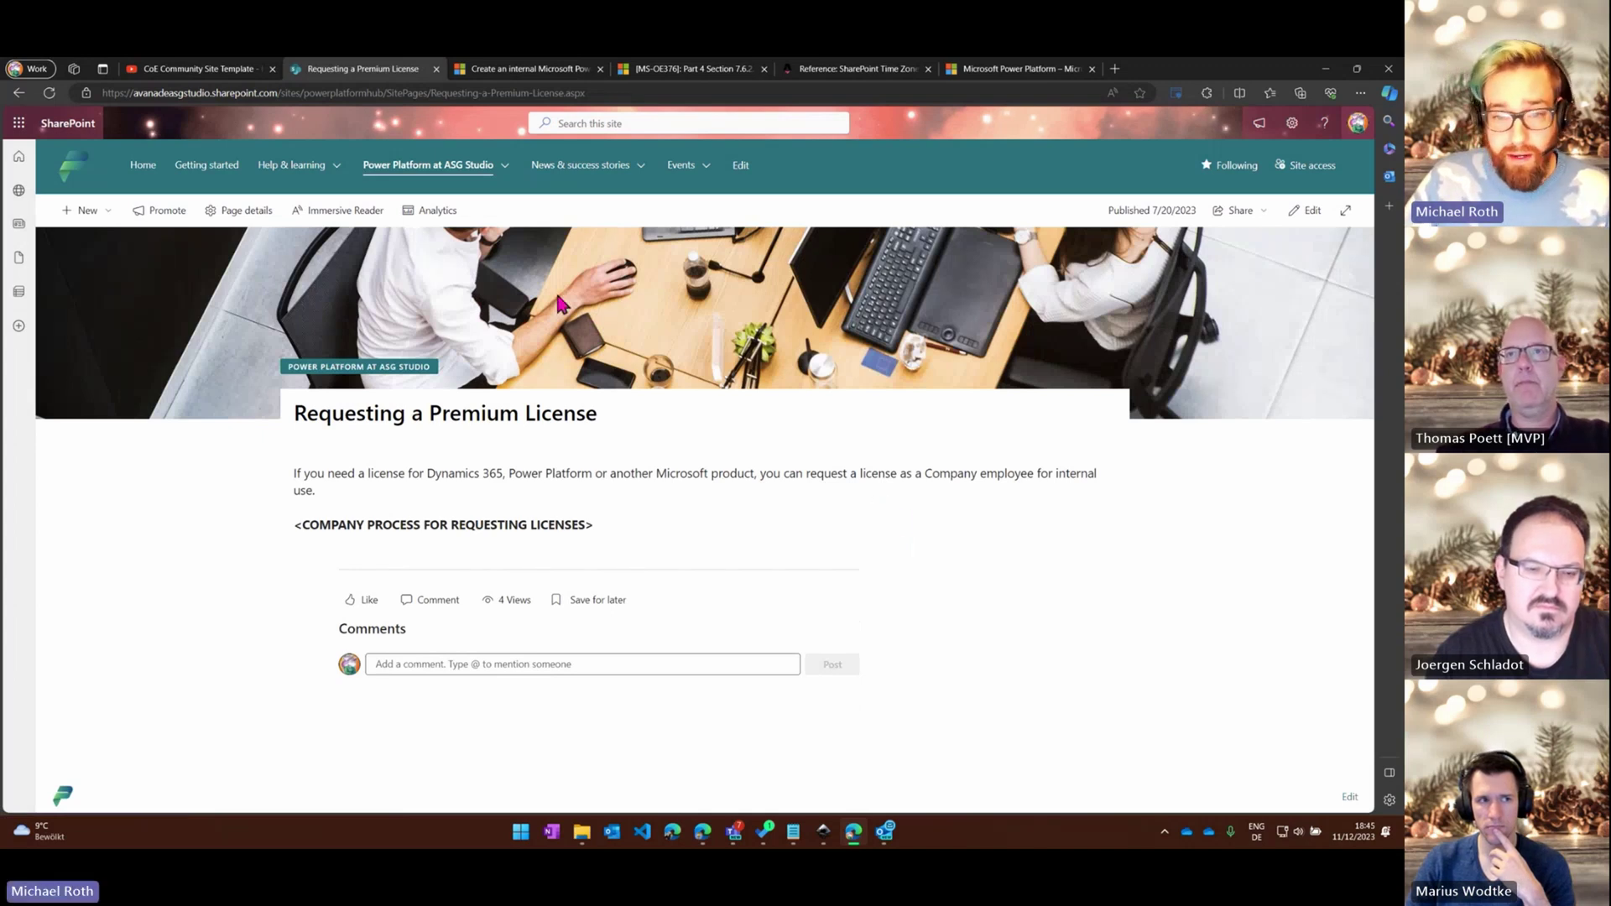
Open the Success stories page under News & success stories and look over its story listing
{"action": "mouse_move", "coordinate": [640, 169]}
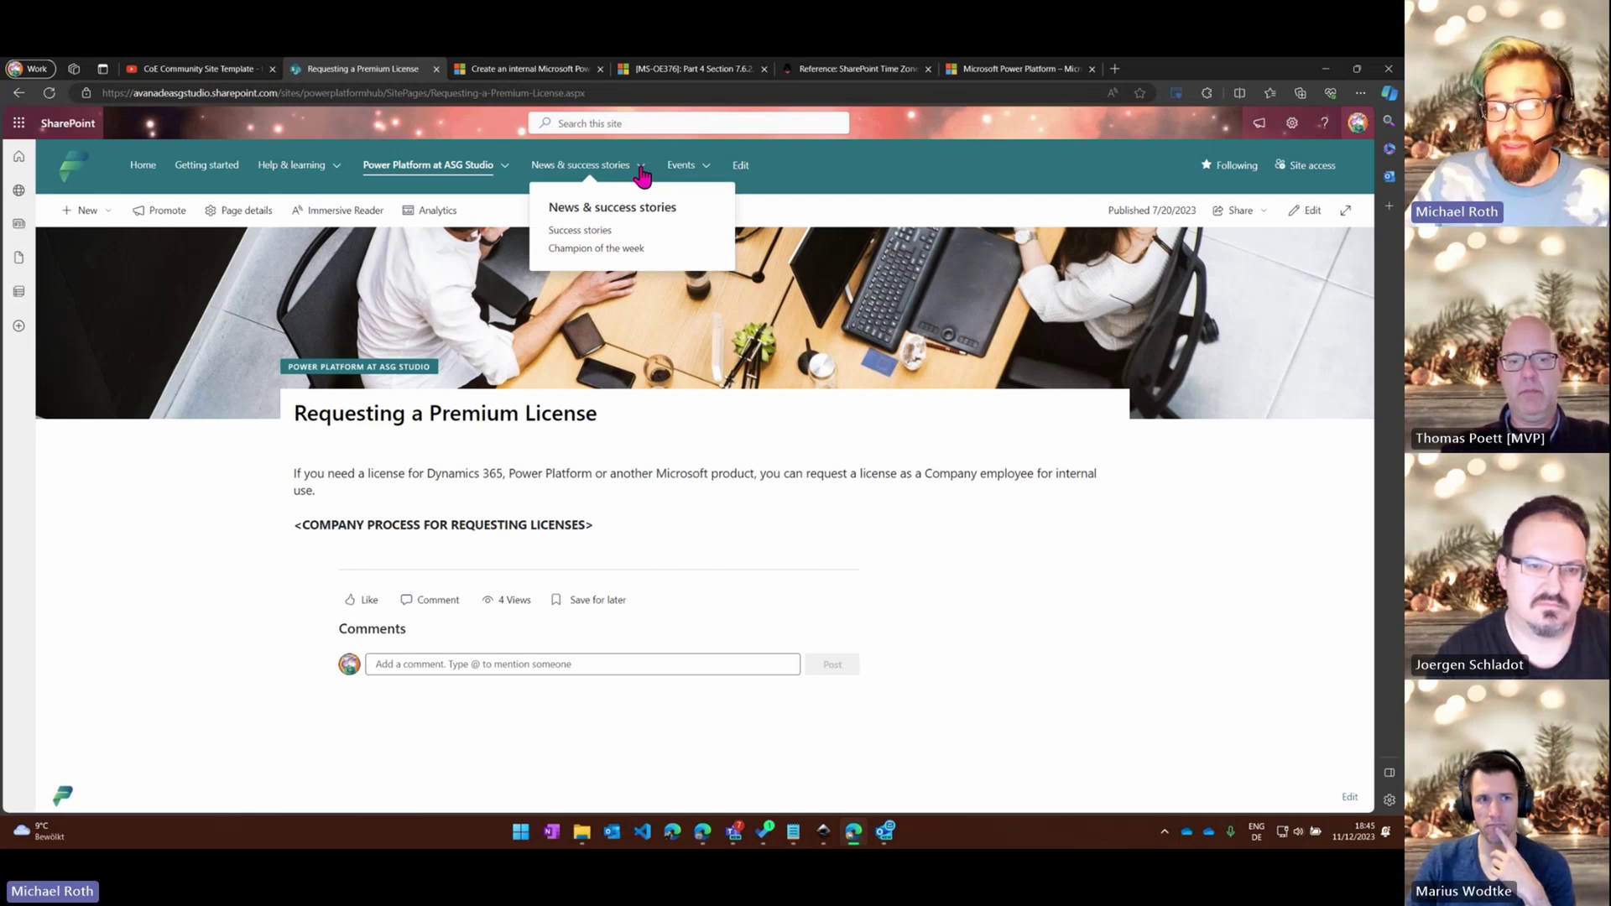
{"action": "left_click", "coordinate": [598, 232]}
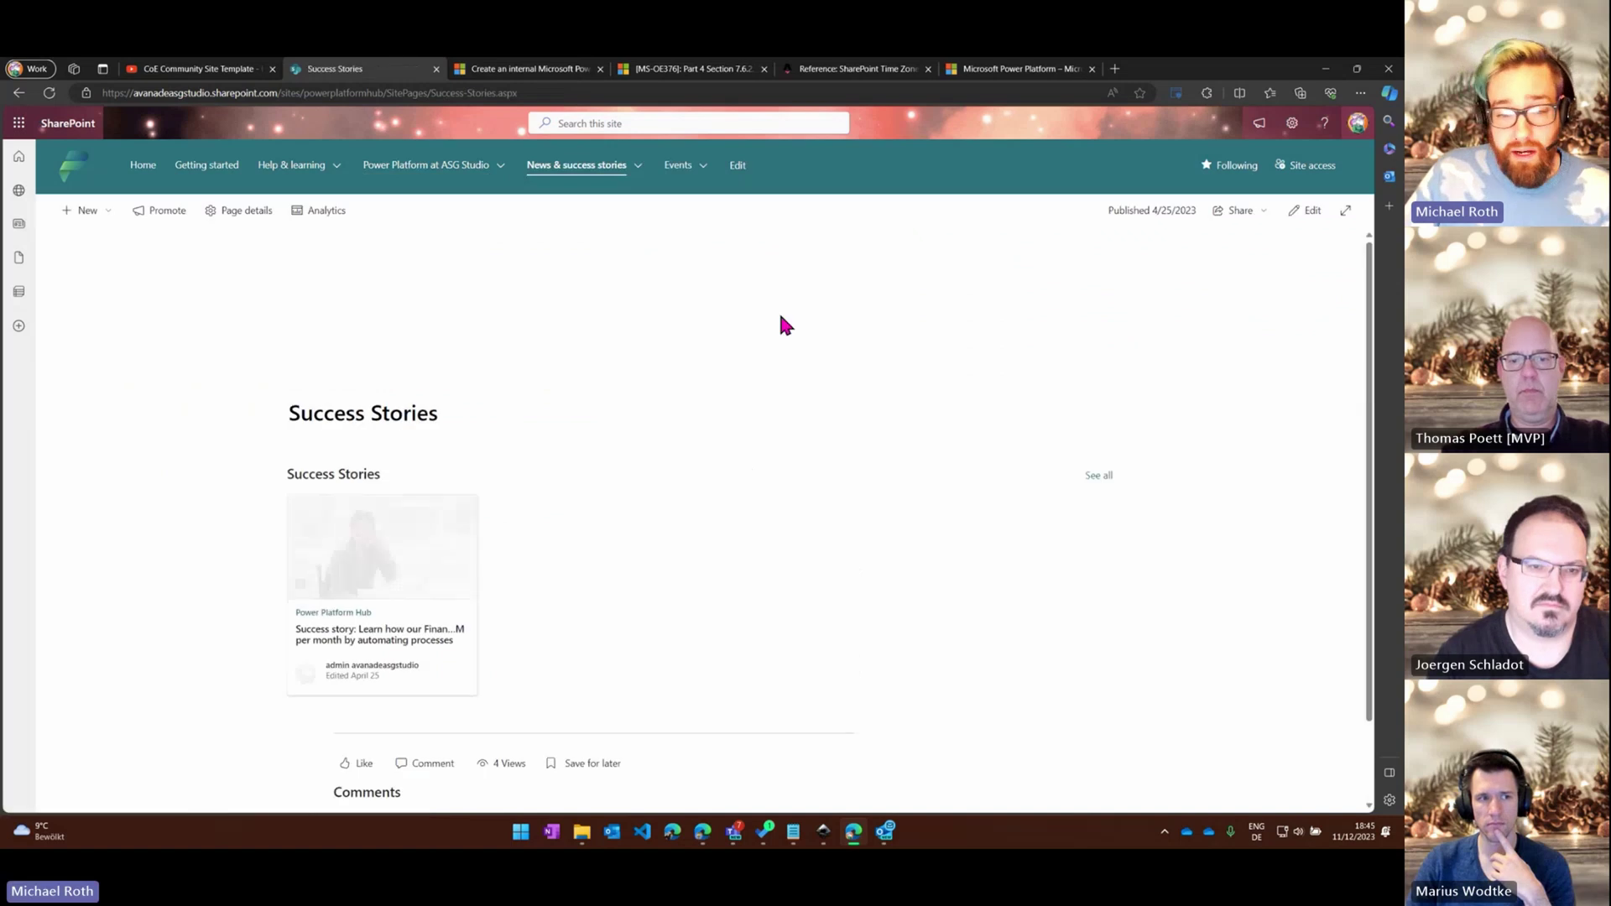
{"action": "scroll", "coordinate": [858, 430], "scroll_direction": "down", "scroll_amount": 1}
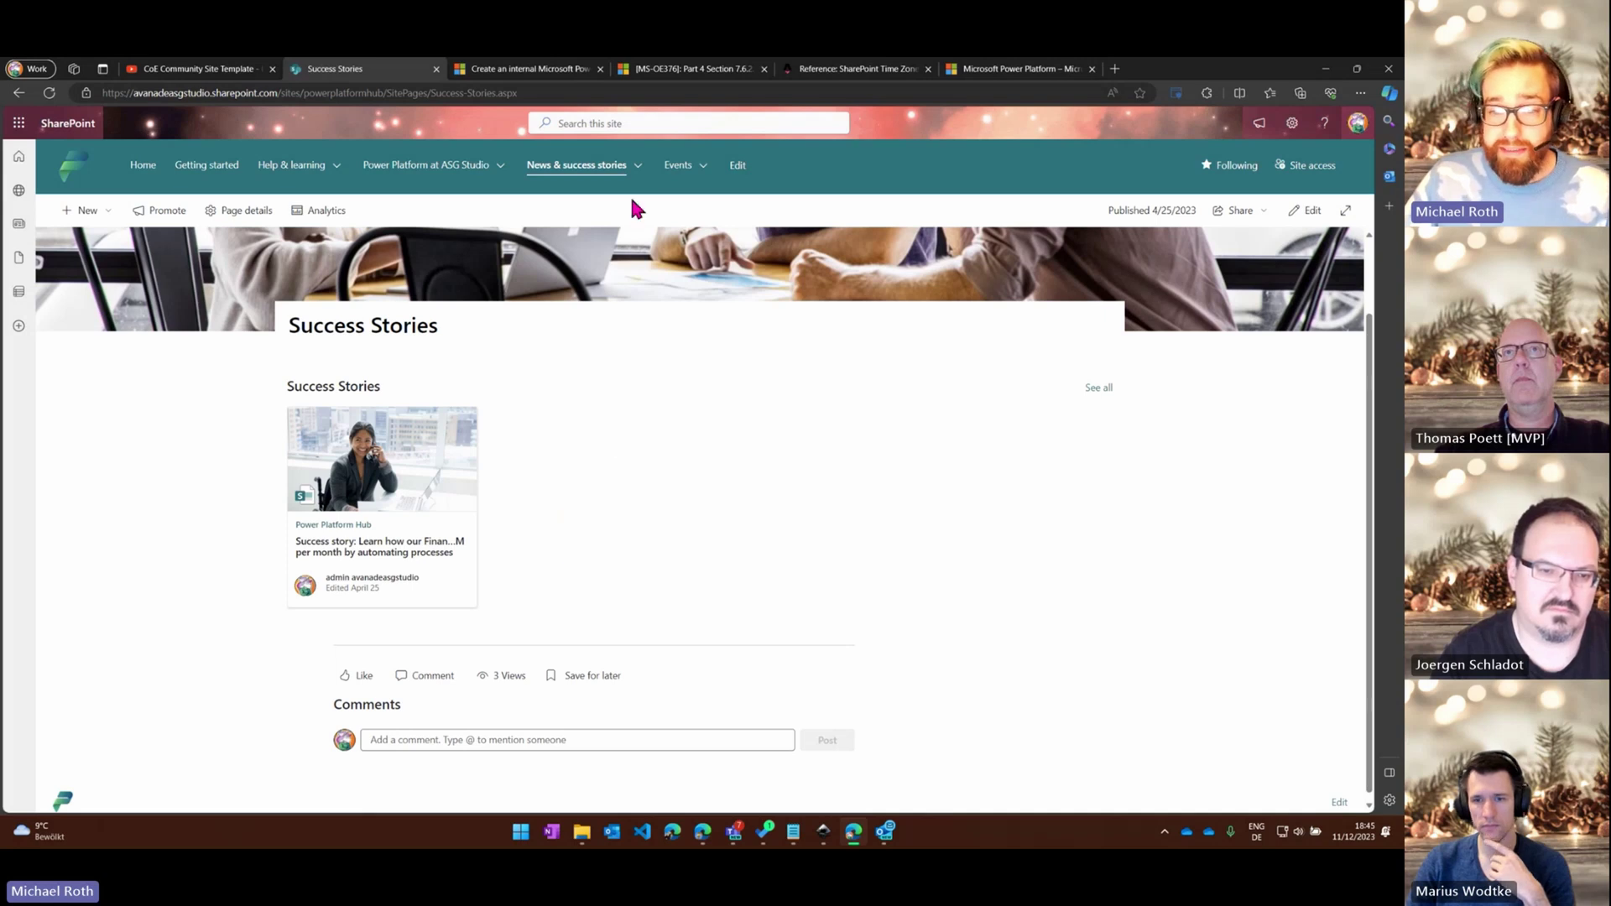
Open the Champion of the week page under News & success stories and look over the Champions listing
{"action": "left_click", "coordinate": [605, 250]}
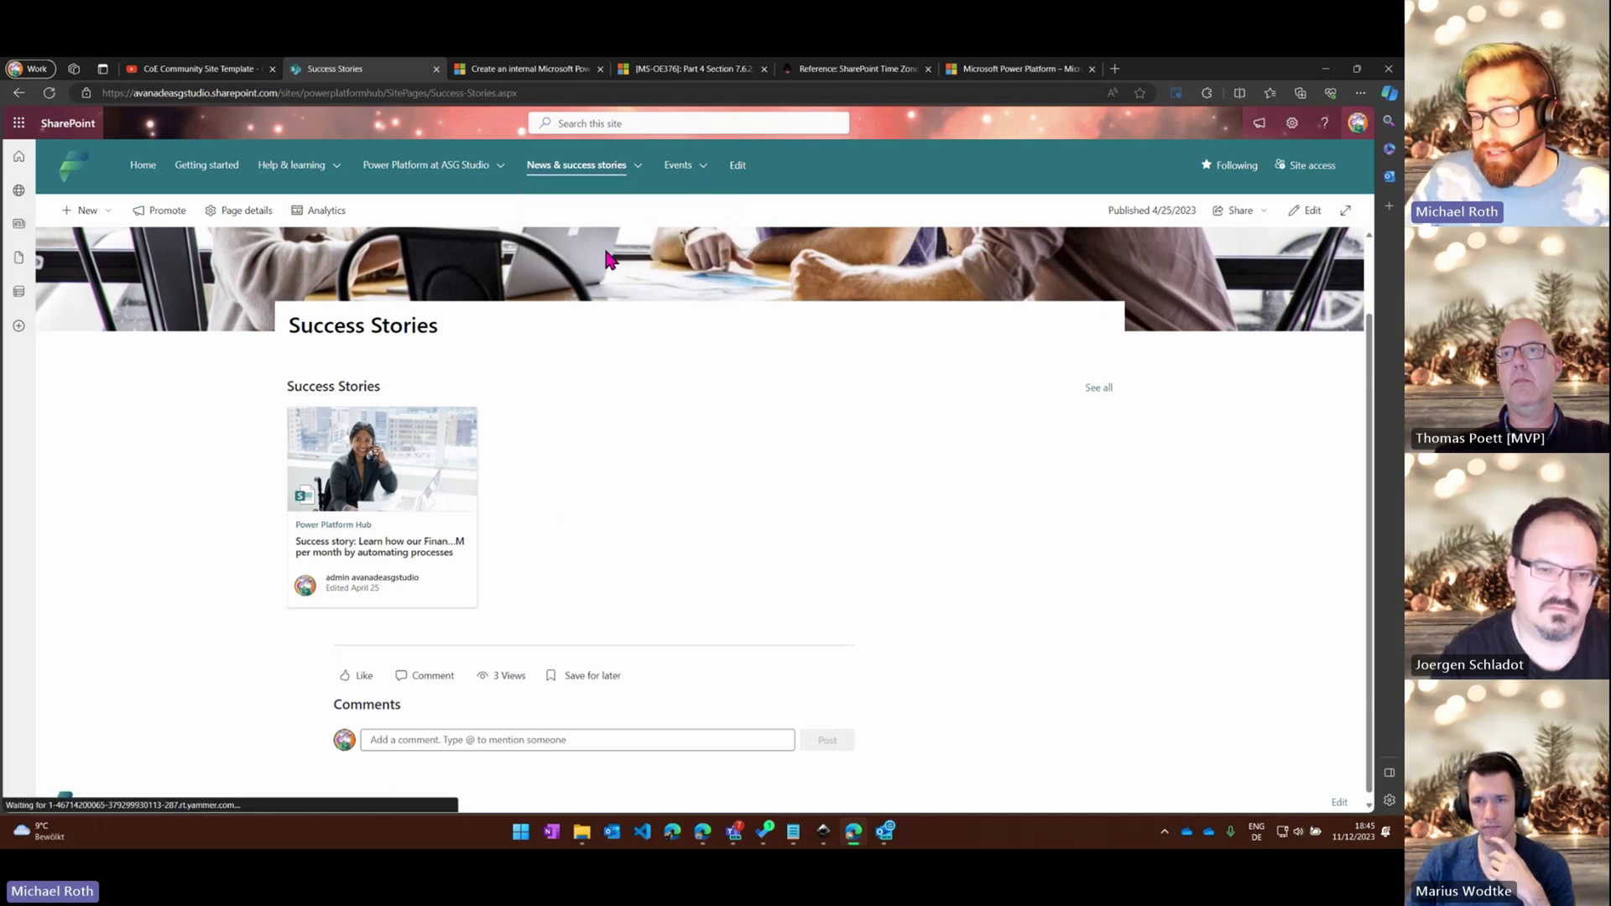
{"action": "scroll", "coordinate": [916, 552], "scroll_direction": "down", "scroll_amount": 1}
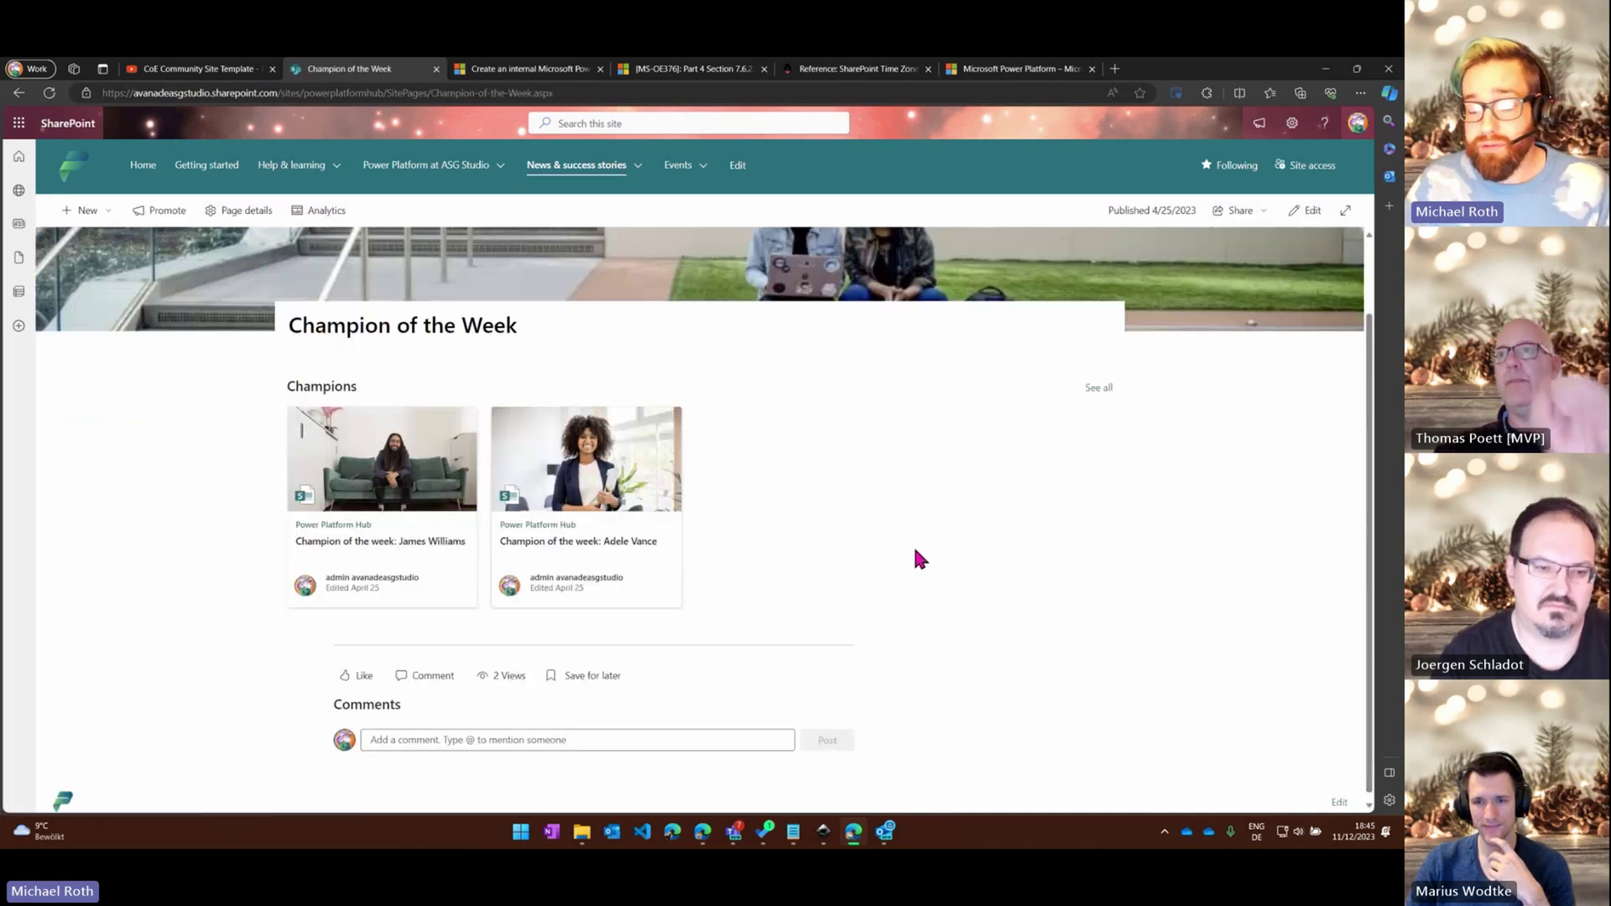
{"action": "scroll", "coordinate": [921, 558], "scroll_direction": "up", "scroll_amount": 1}
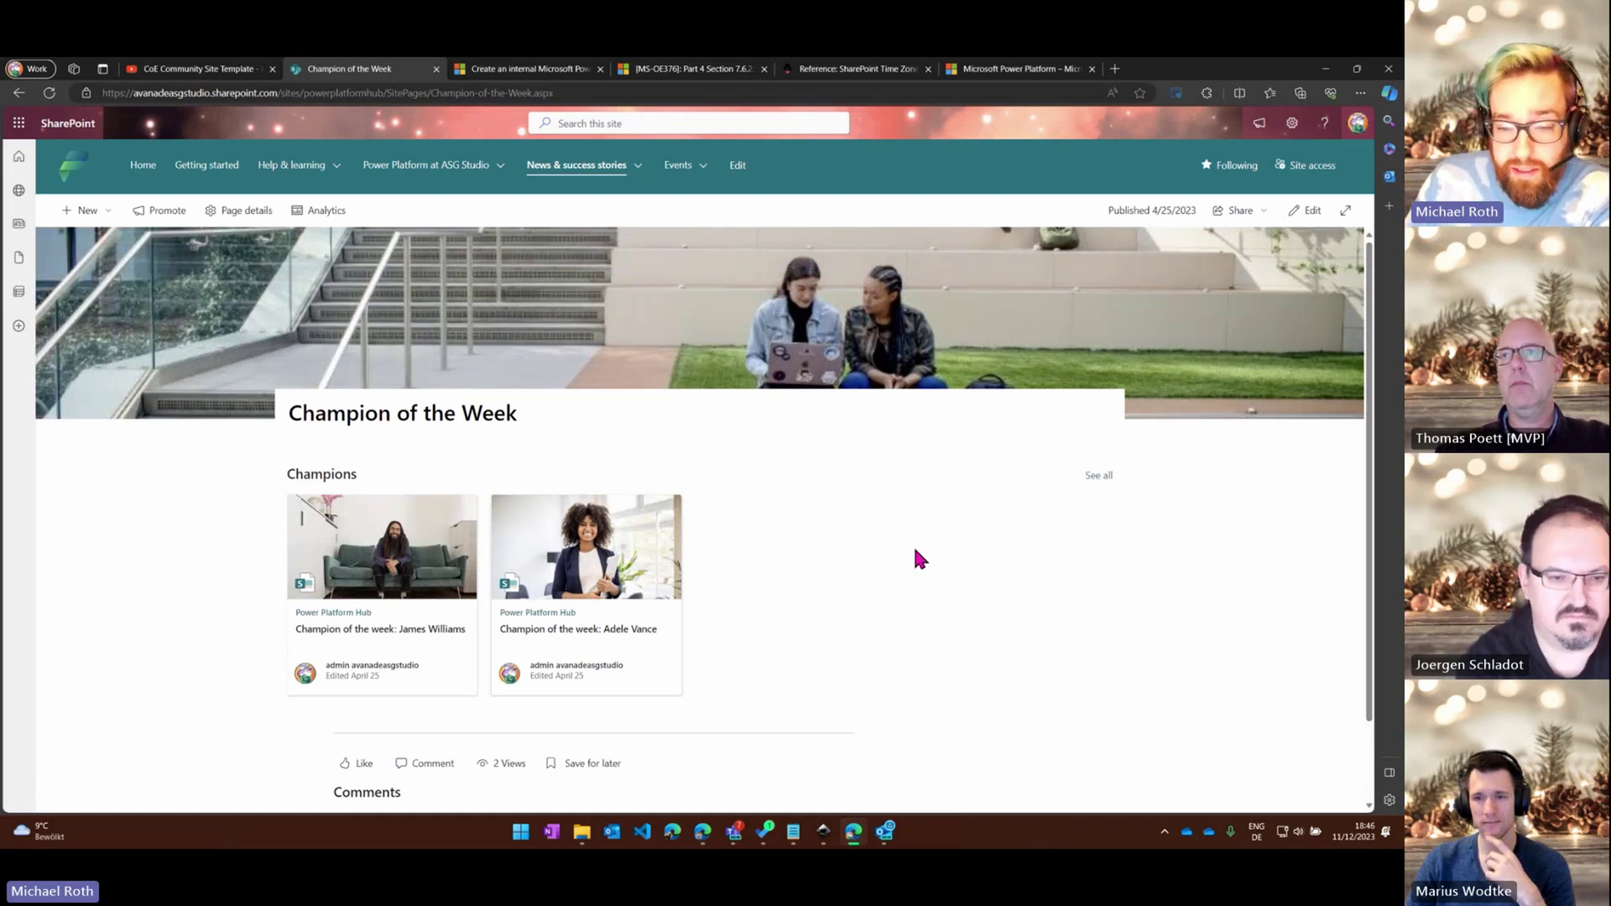
Open the second champion article and review its template sections, from the introduction to the final tips and related pages
{"action": "left_click", "coordinate": [596, 564]}
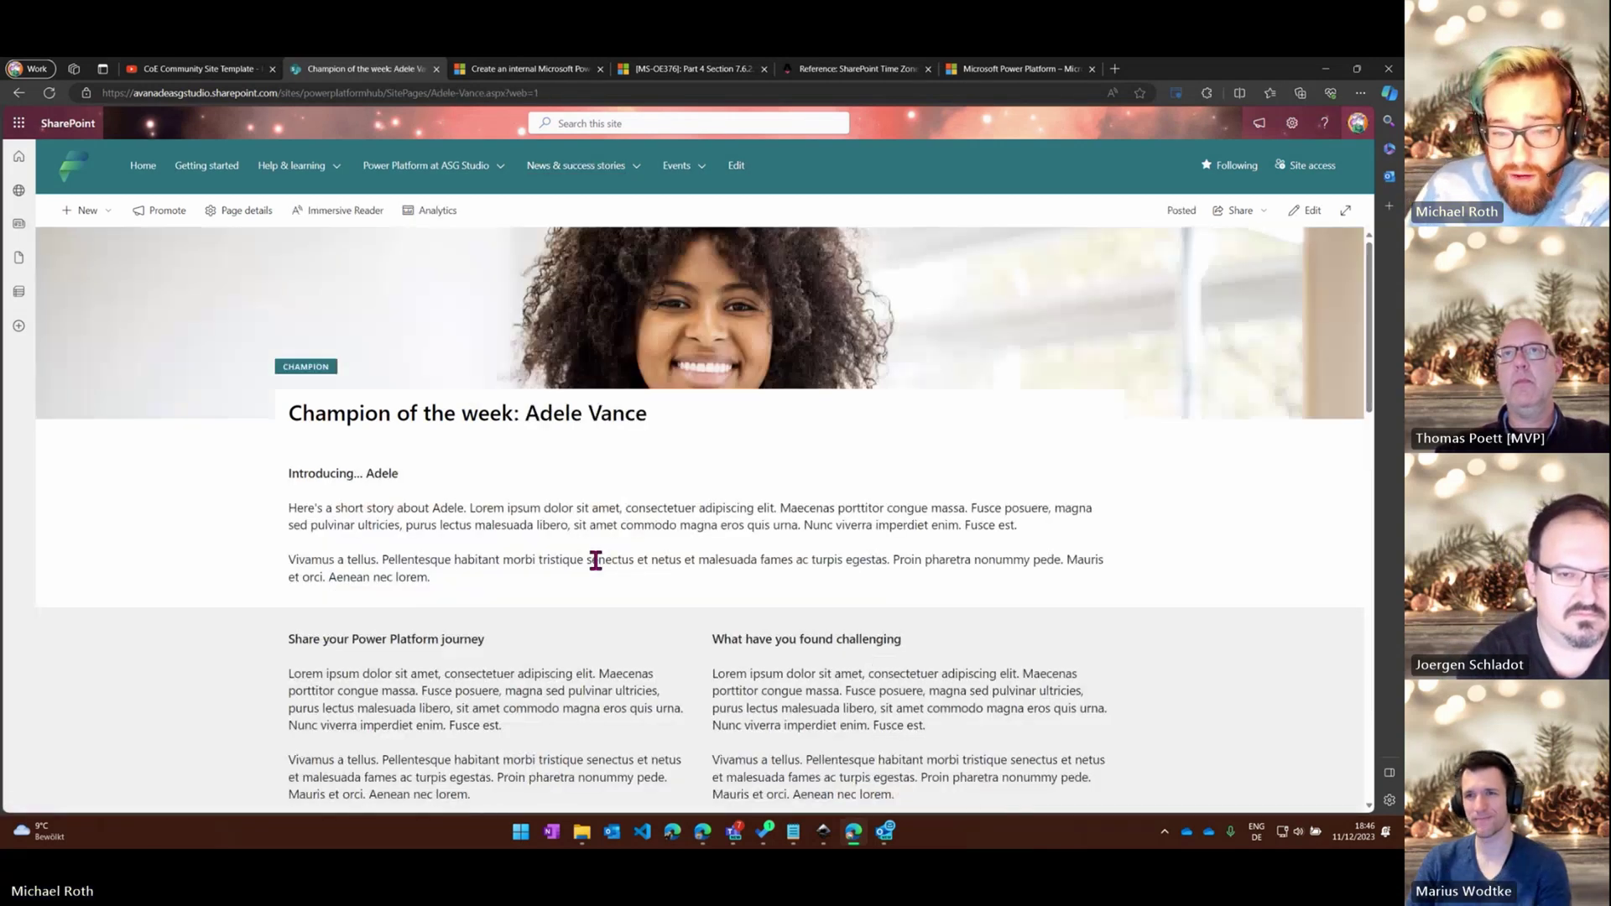
{"action": "scroll", "coordinate": [855, 561], "scroll_direction": "down", "scroll_amount": 2}
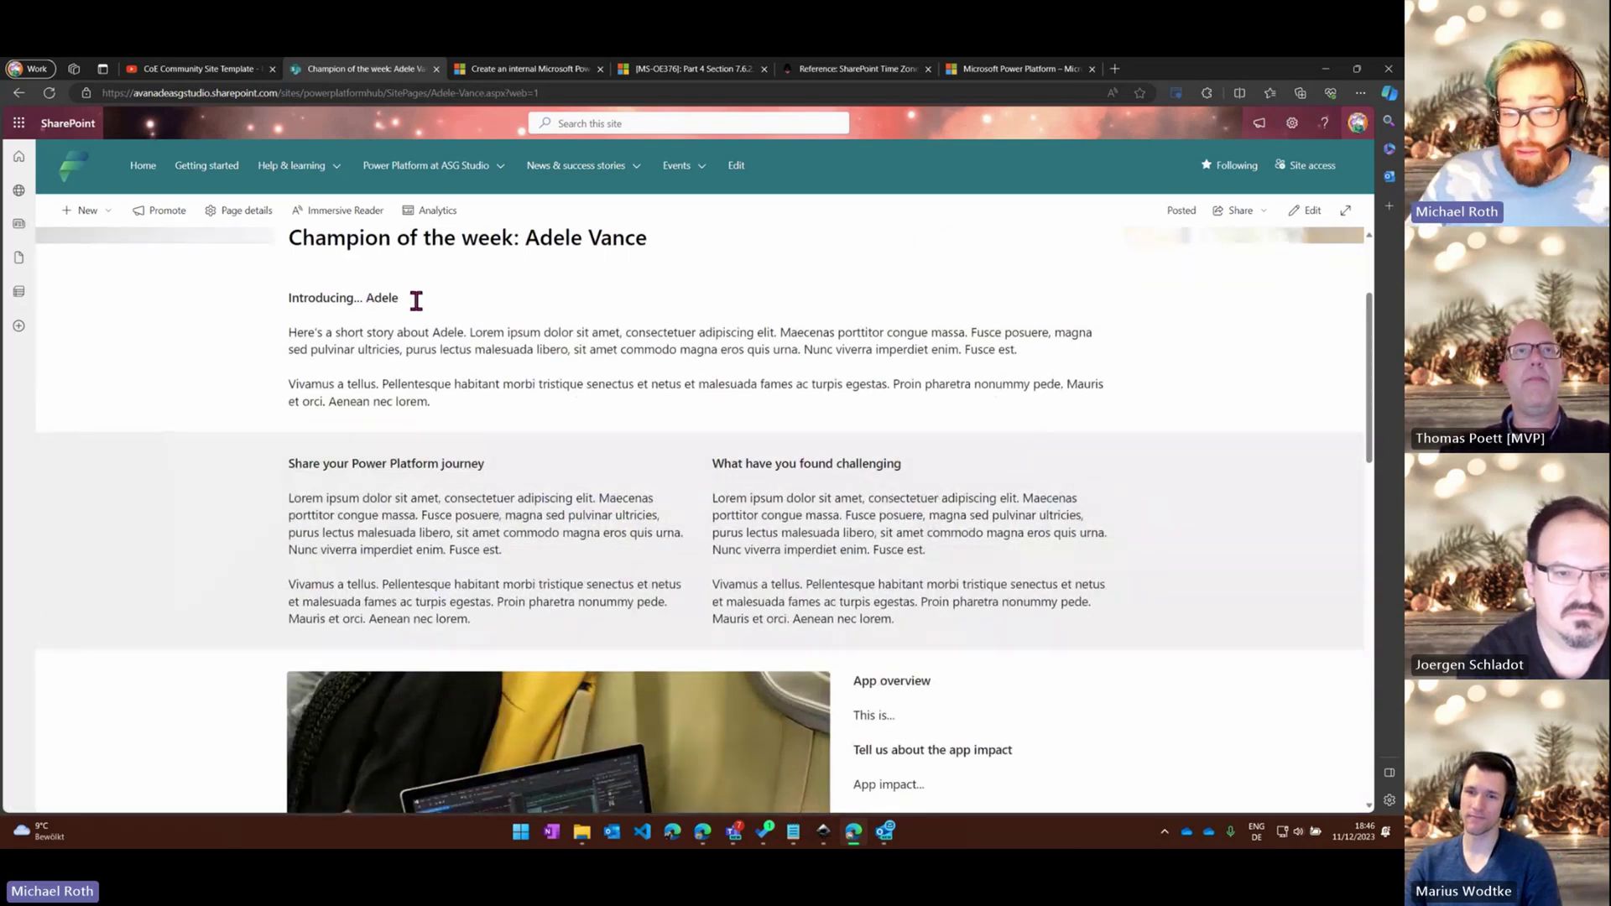
{"action": "scroll", "coordinate": [416, 304], "scroll_direction": "down", "scroll_amount": 1}
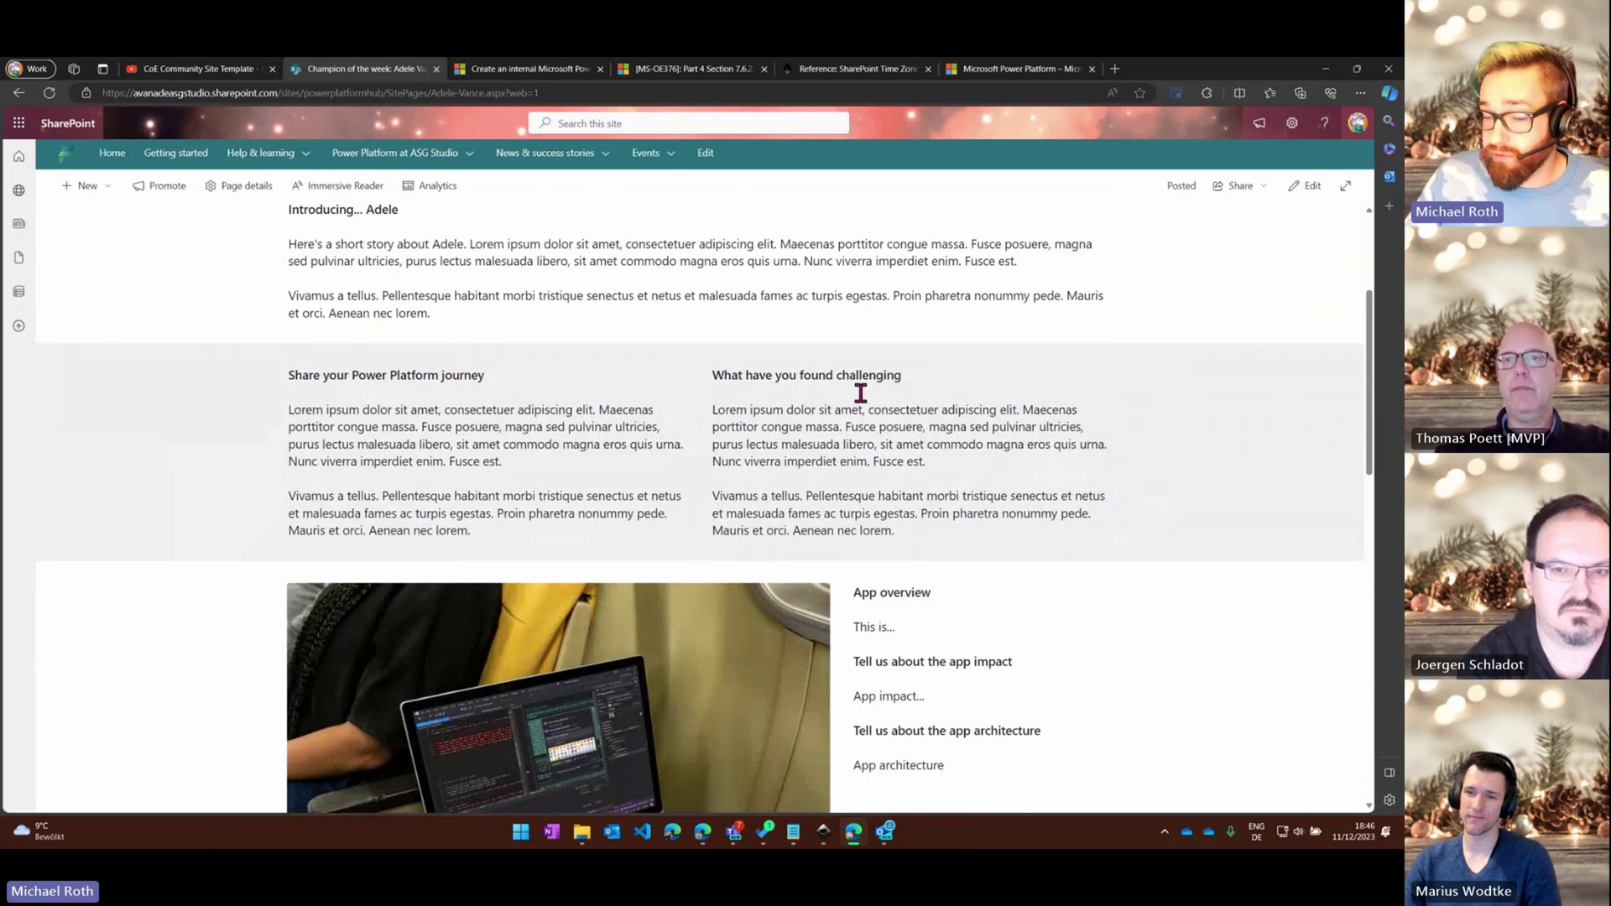
{"action": "scroll", "coordinate": [1032, 432], "scroll_direction": "down", "scroll_amount": 3}
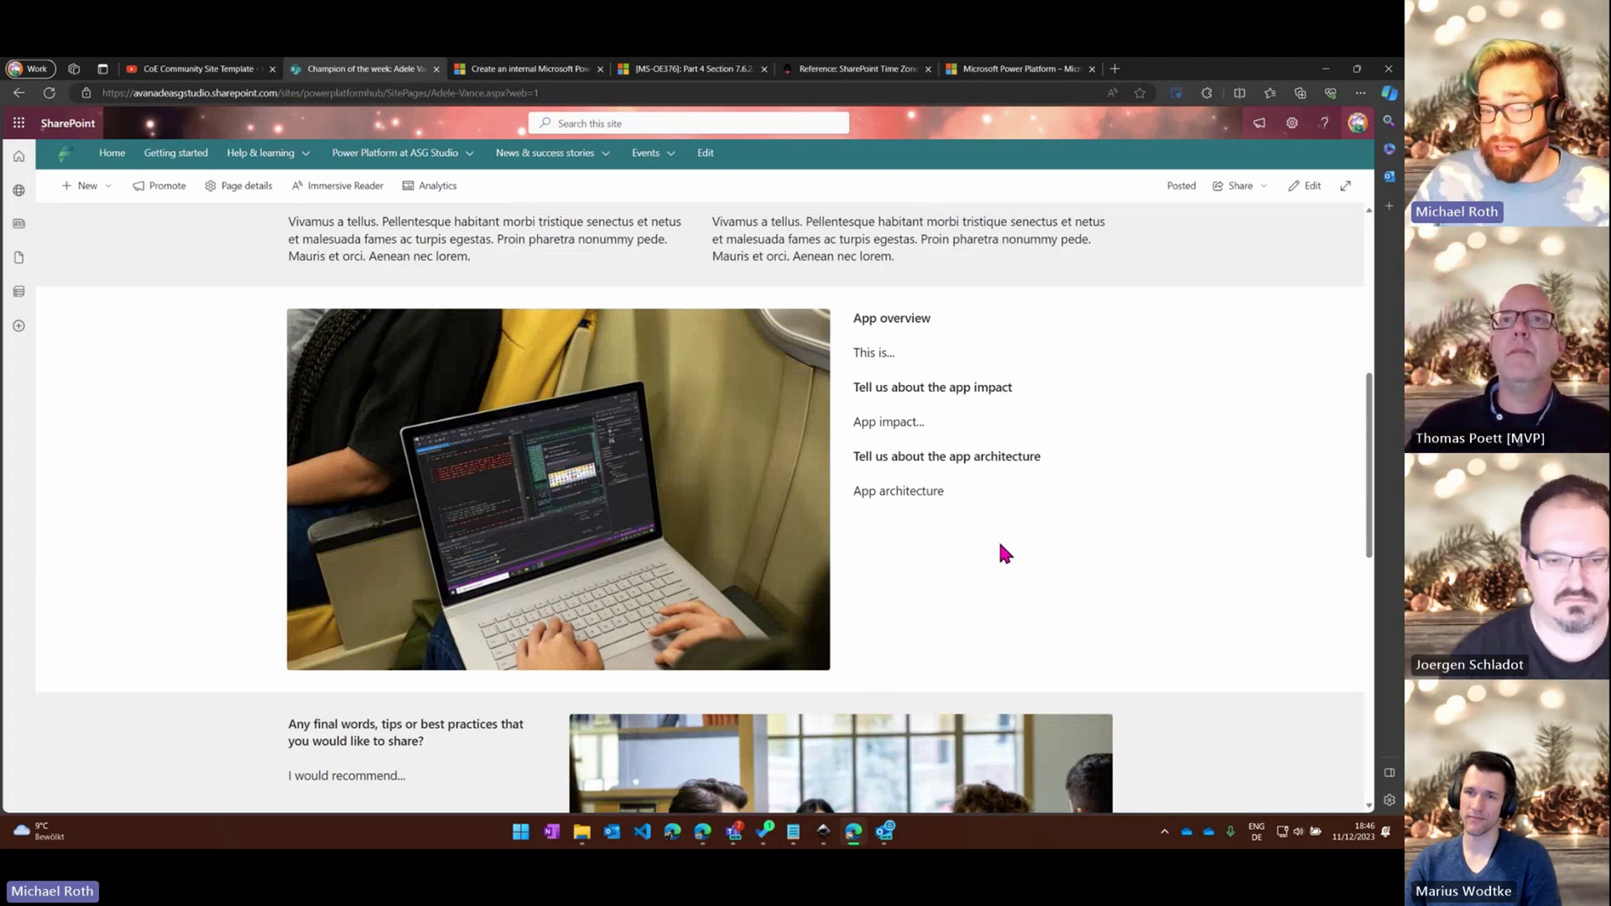
{"action": "scroll", "coordinate": [1020, 537], "scroll_direction": "down", "scroll_amount": 4}
{"action": "scroll", "coordinate": [1149, 491], "scroll_direction": "down", "scroll_amount": 4}
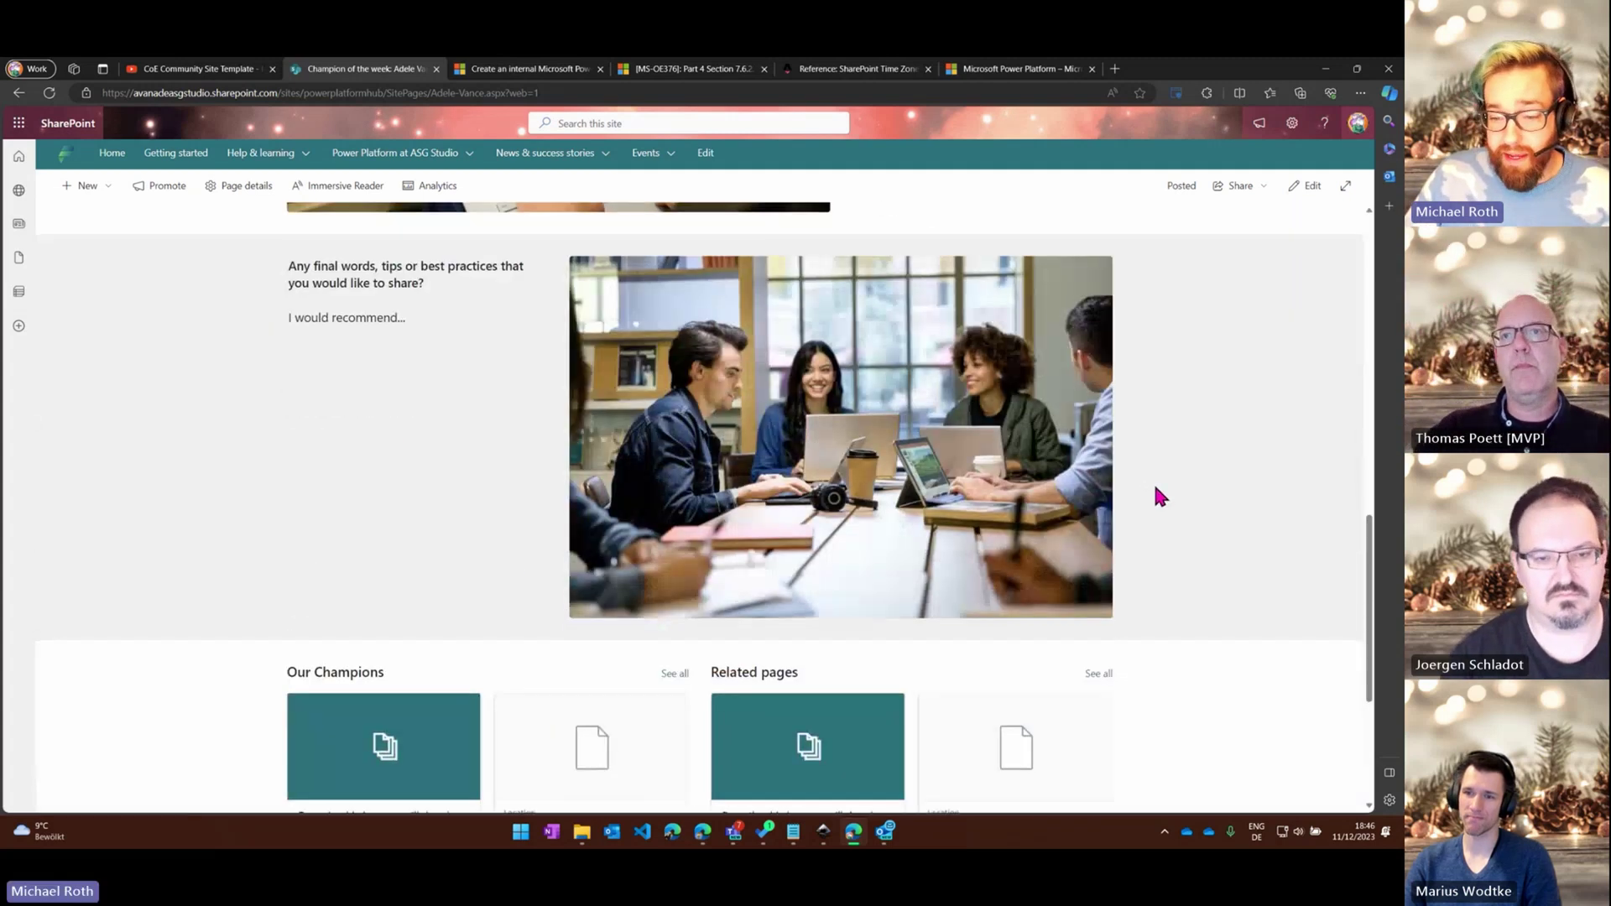
{"action": "scroll", "coordinate": [1170, 490], "scroll_direction": "up", "scroll_amount": 2}
{"action": "scroll", "coordinate": [1169, 493], "scroll_direction": "up", "scroll_amount": 1}
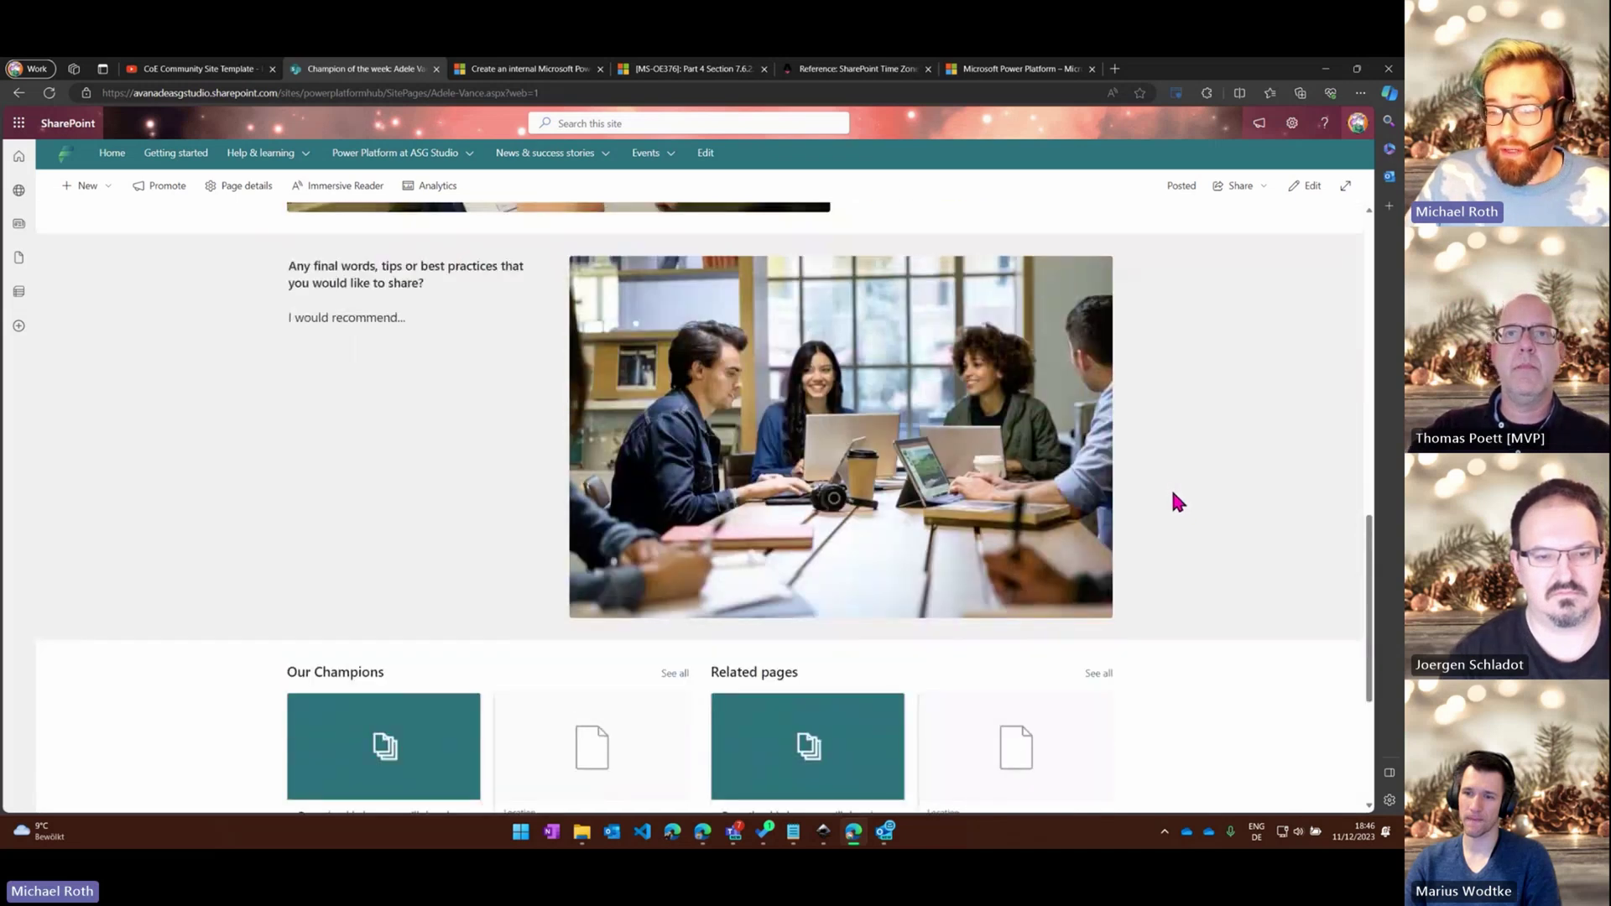
{"action": "scroll", "coordinate": [1175, 513], "scroll_direction": "up", "scroll_amount": 10}
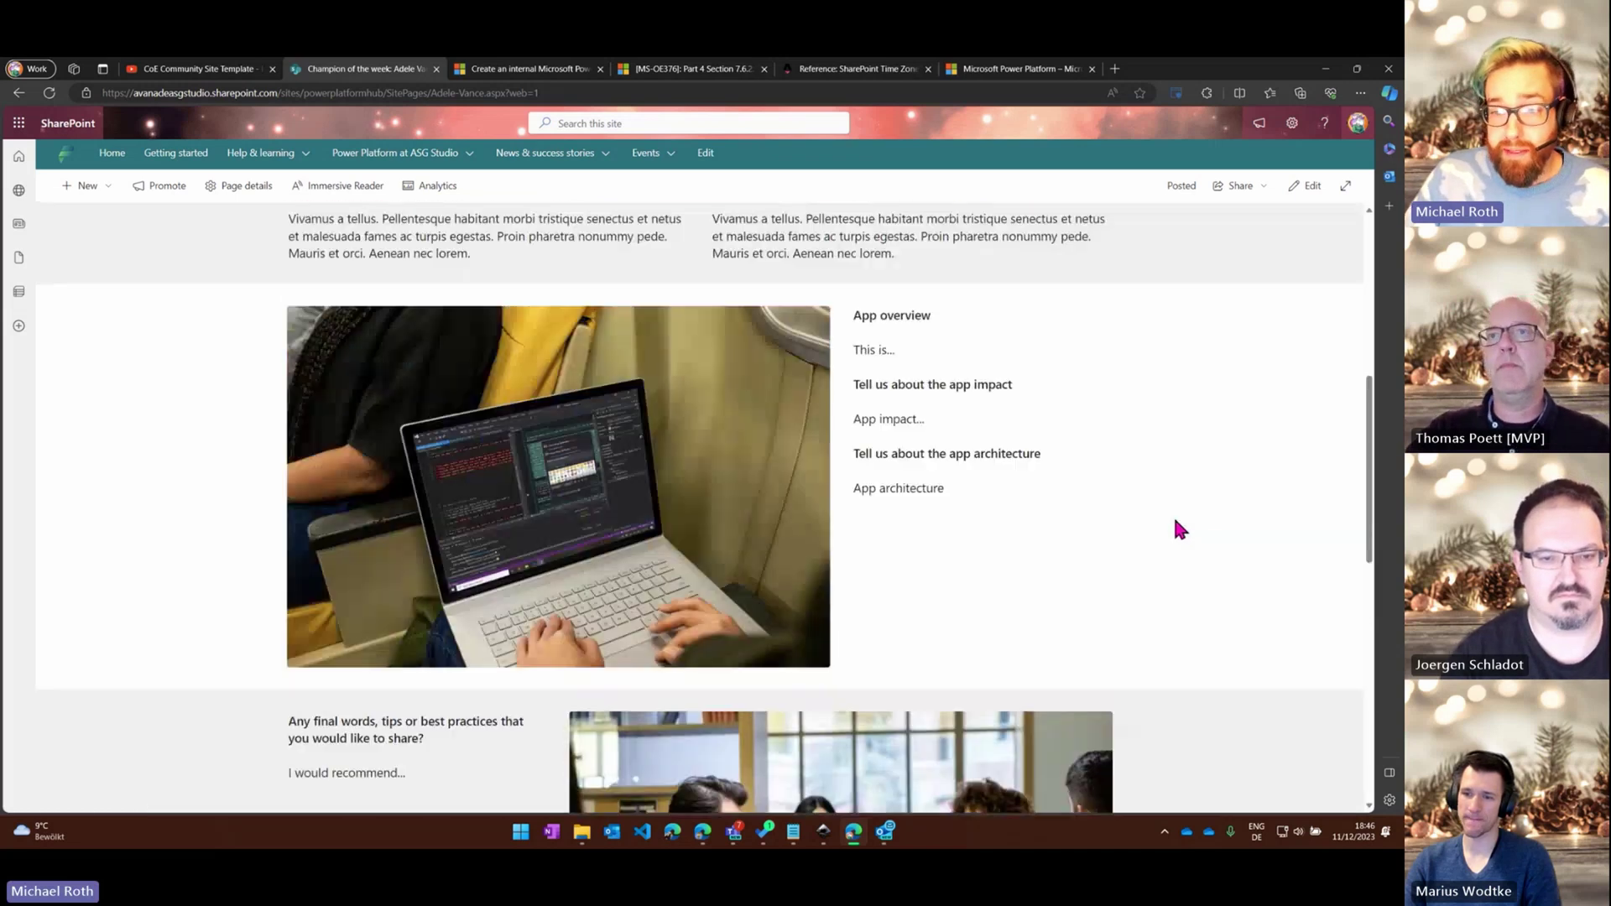
Open the Hackathons page under Events and review its introduction, planning workbook link and upcoming hackathons
{"action": "mouse_move", "coordinate": [681, 167]}
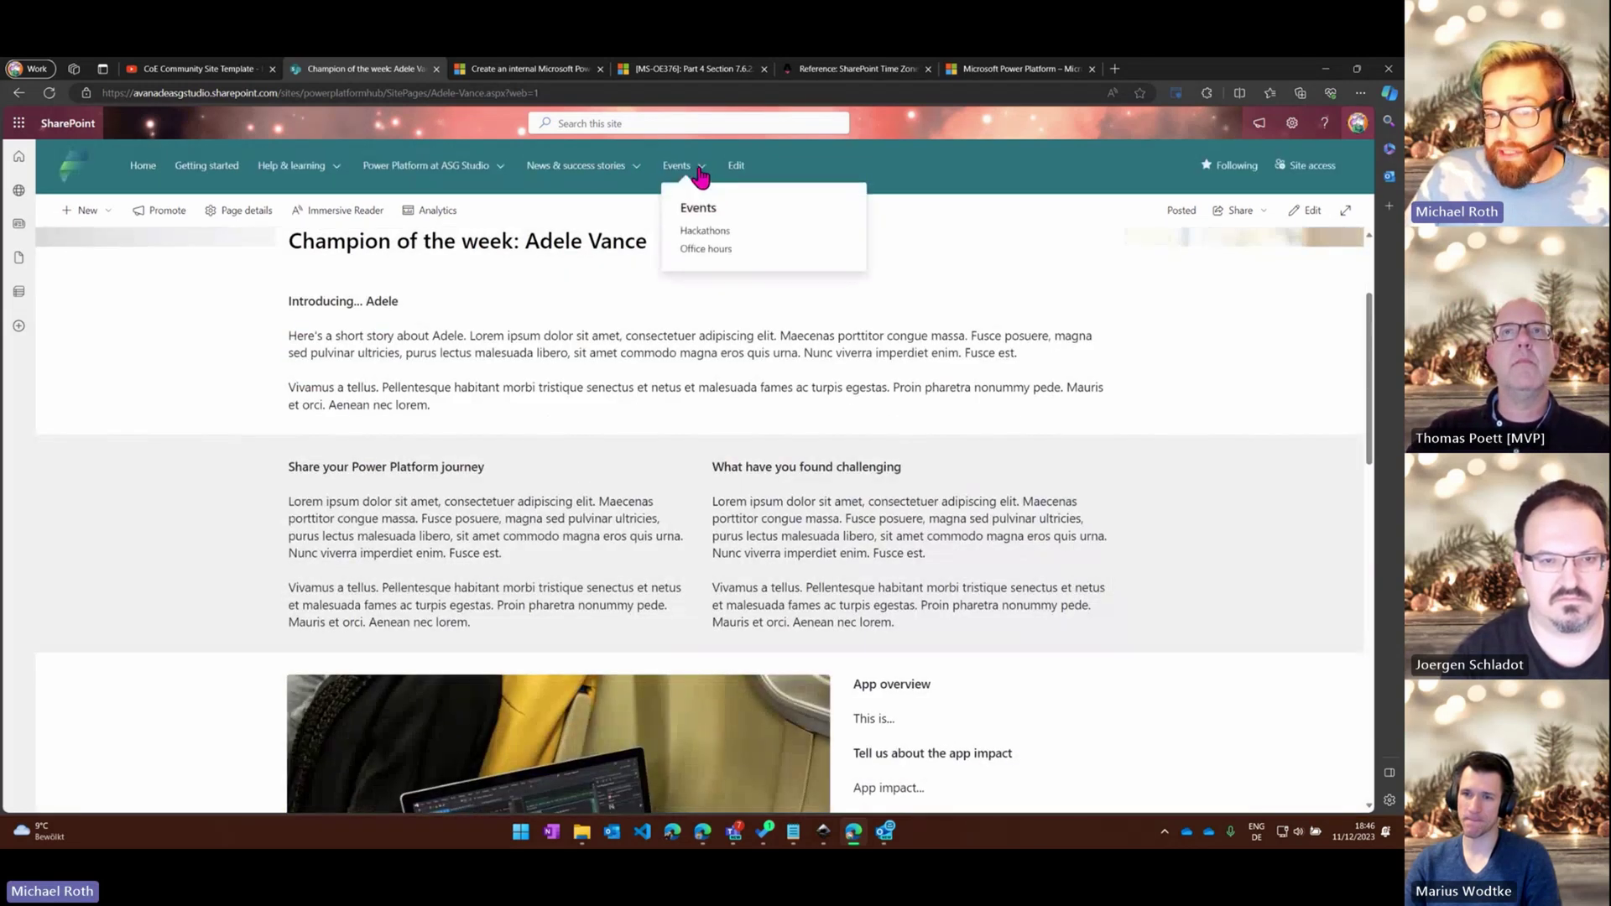
{"action": "left_click", "coordinate": [709, 230]}
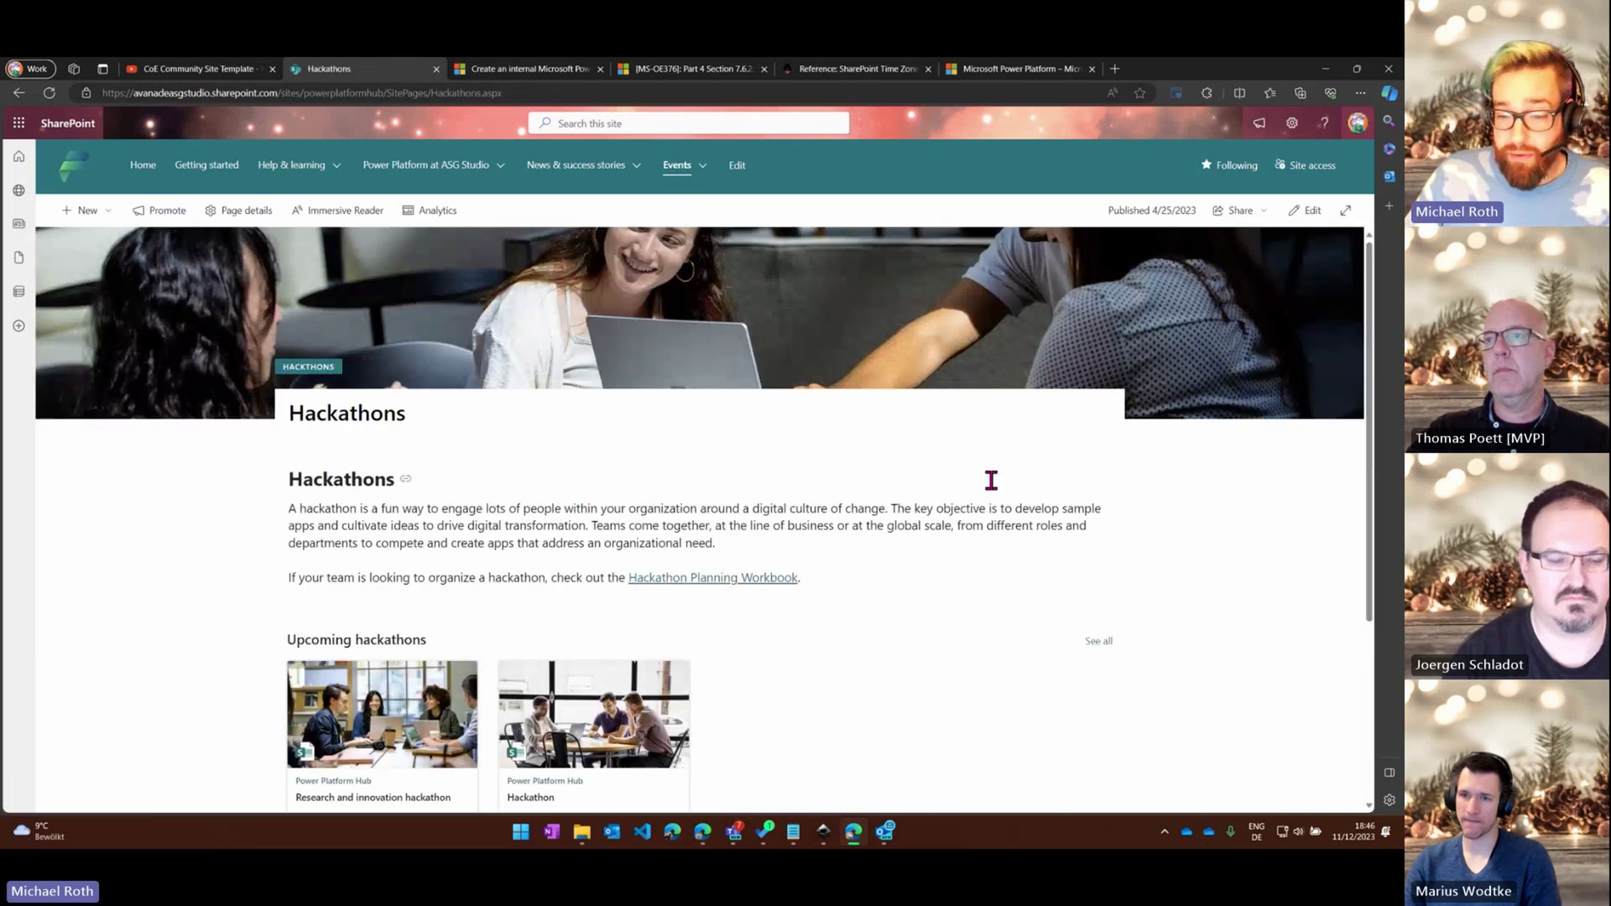
{"action": "scroll", "coordinate": [984, 488], "scroll_direction": "down", "scroll_amount": 1}
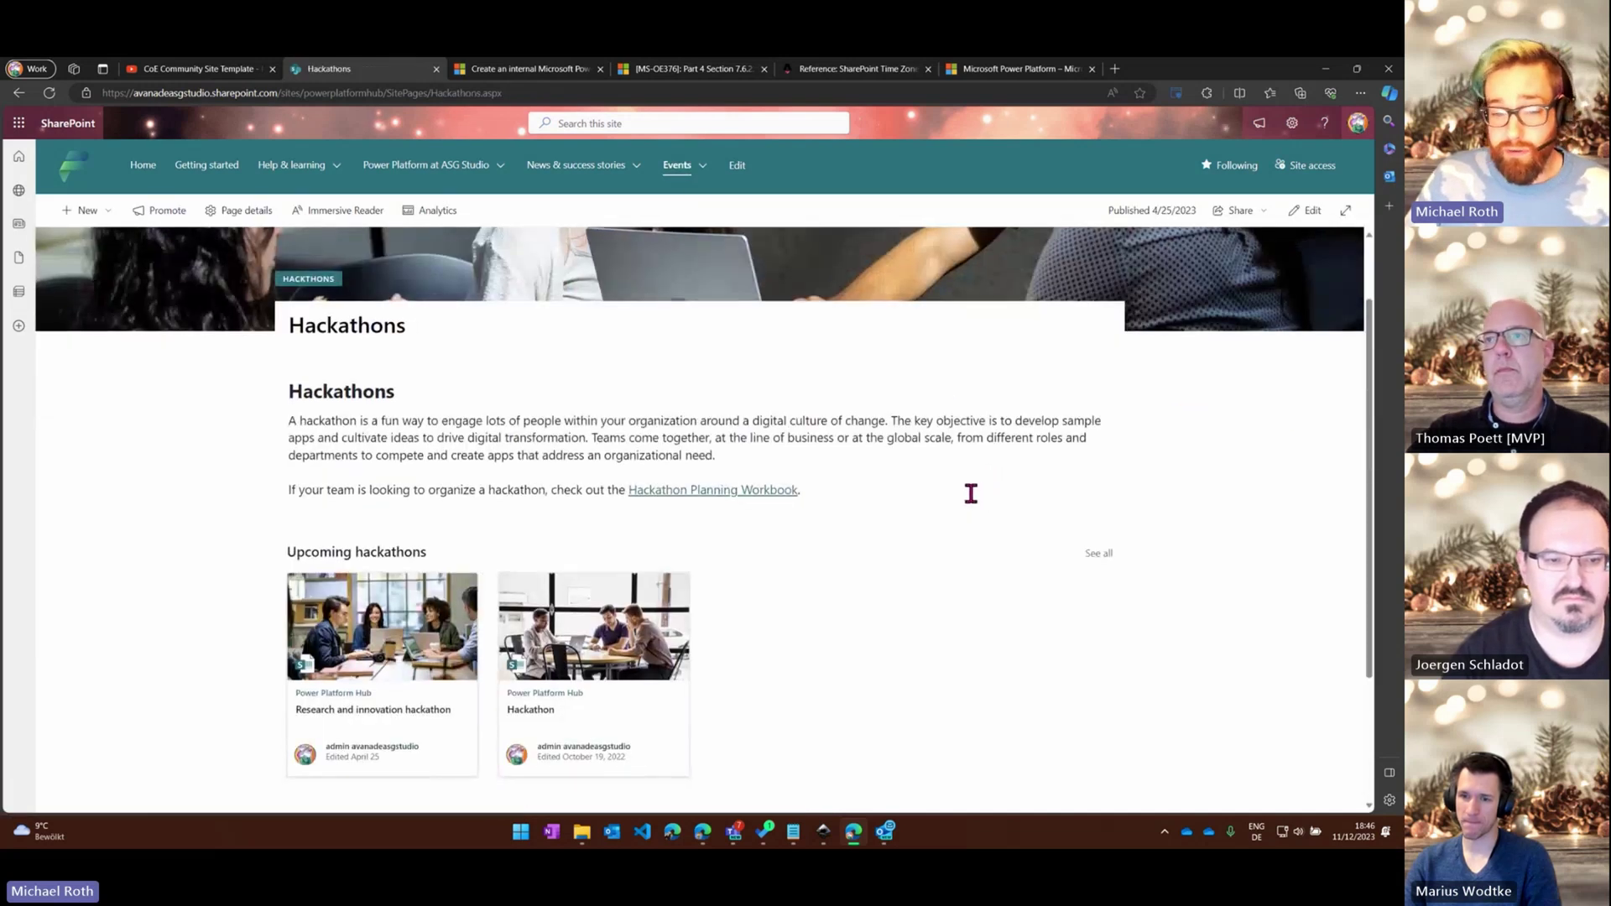
{"action": "scroll", "coordinate": [966, 495], "scroll_direction": "down", "scroll_amount": 1}
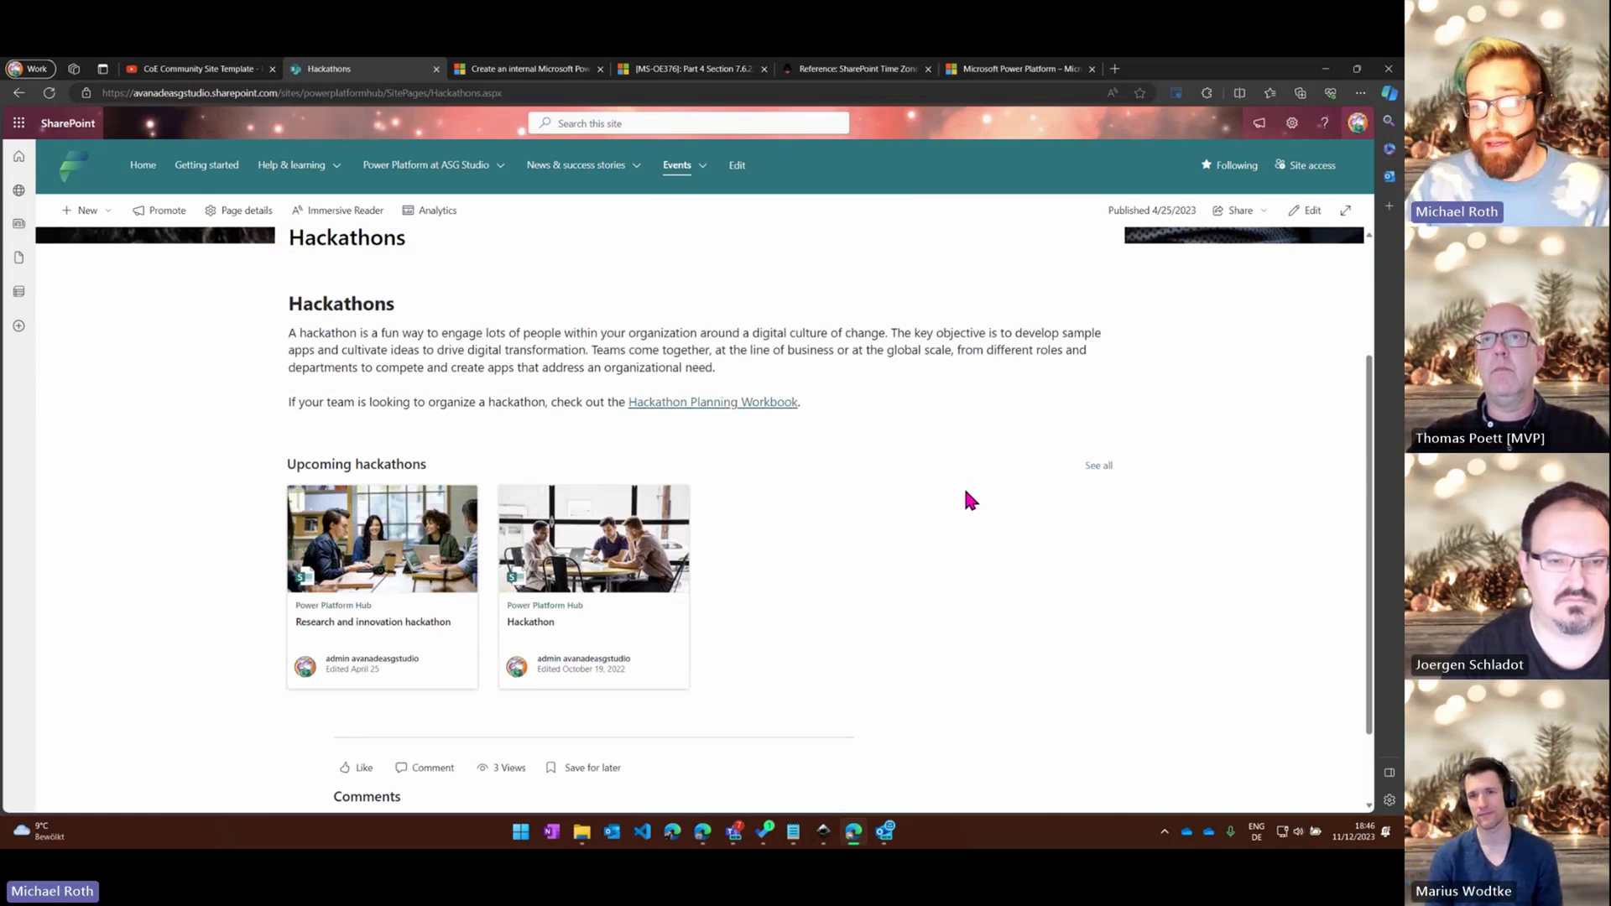
{"action": "scroll", "coordinate": [862, 371], "scroll_direction": "down", "scroll_amount": 2}
{"action": "scroll", "coordinate": [863, 377], "scroll_direction": "up", "scroll_amount": 4}
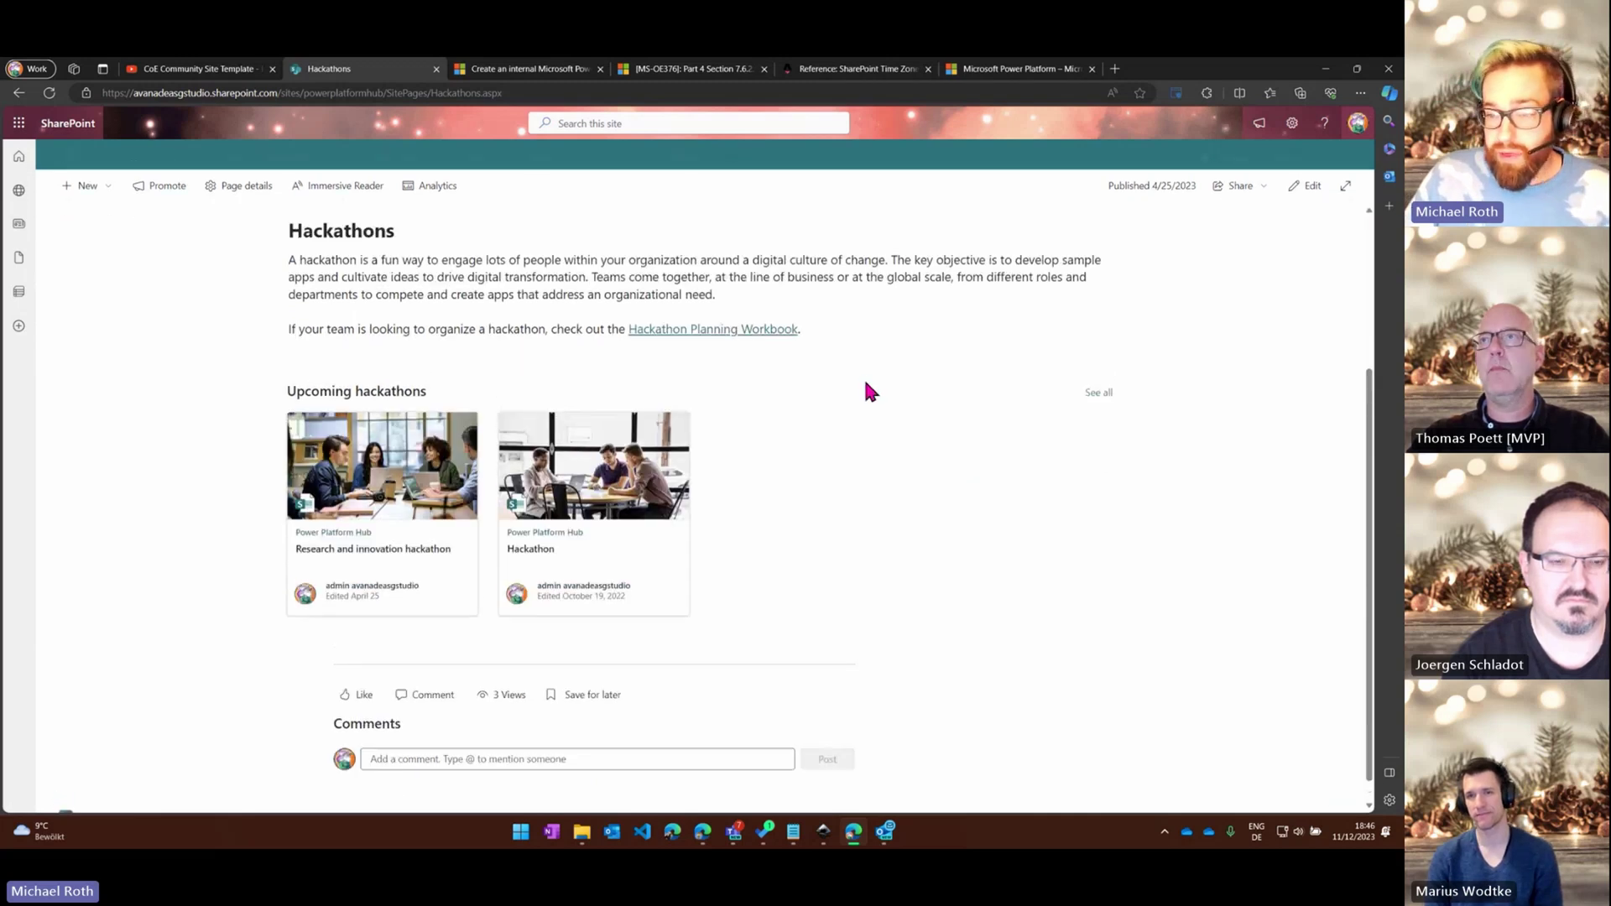
{"action": "scroll", "coordinate": [839, 437], "scroll_direction": "up", "scroll_amount": 1}
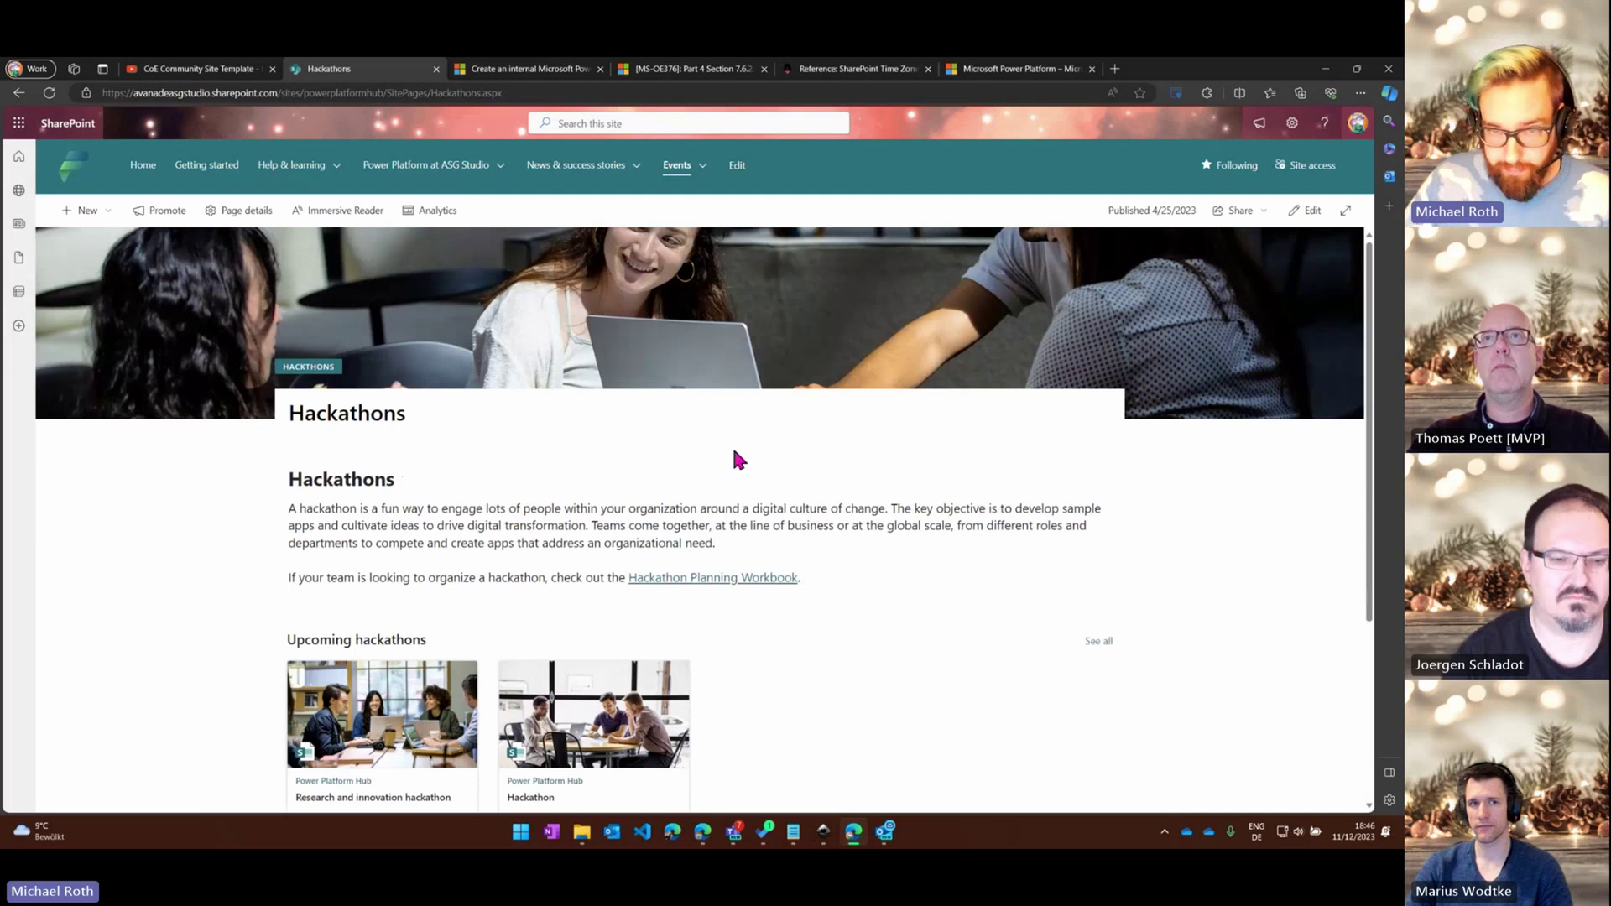
Switch to the Microsoft Learn article on creating an internal Power Platform hub and read through to the communication site template section
{"action": "left_click", "coordinate": [538, 74]}
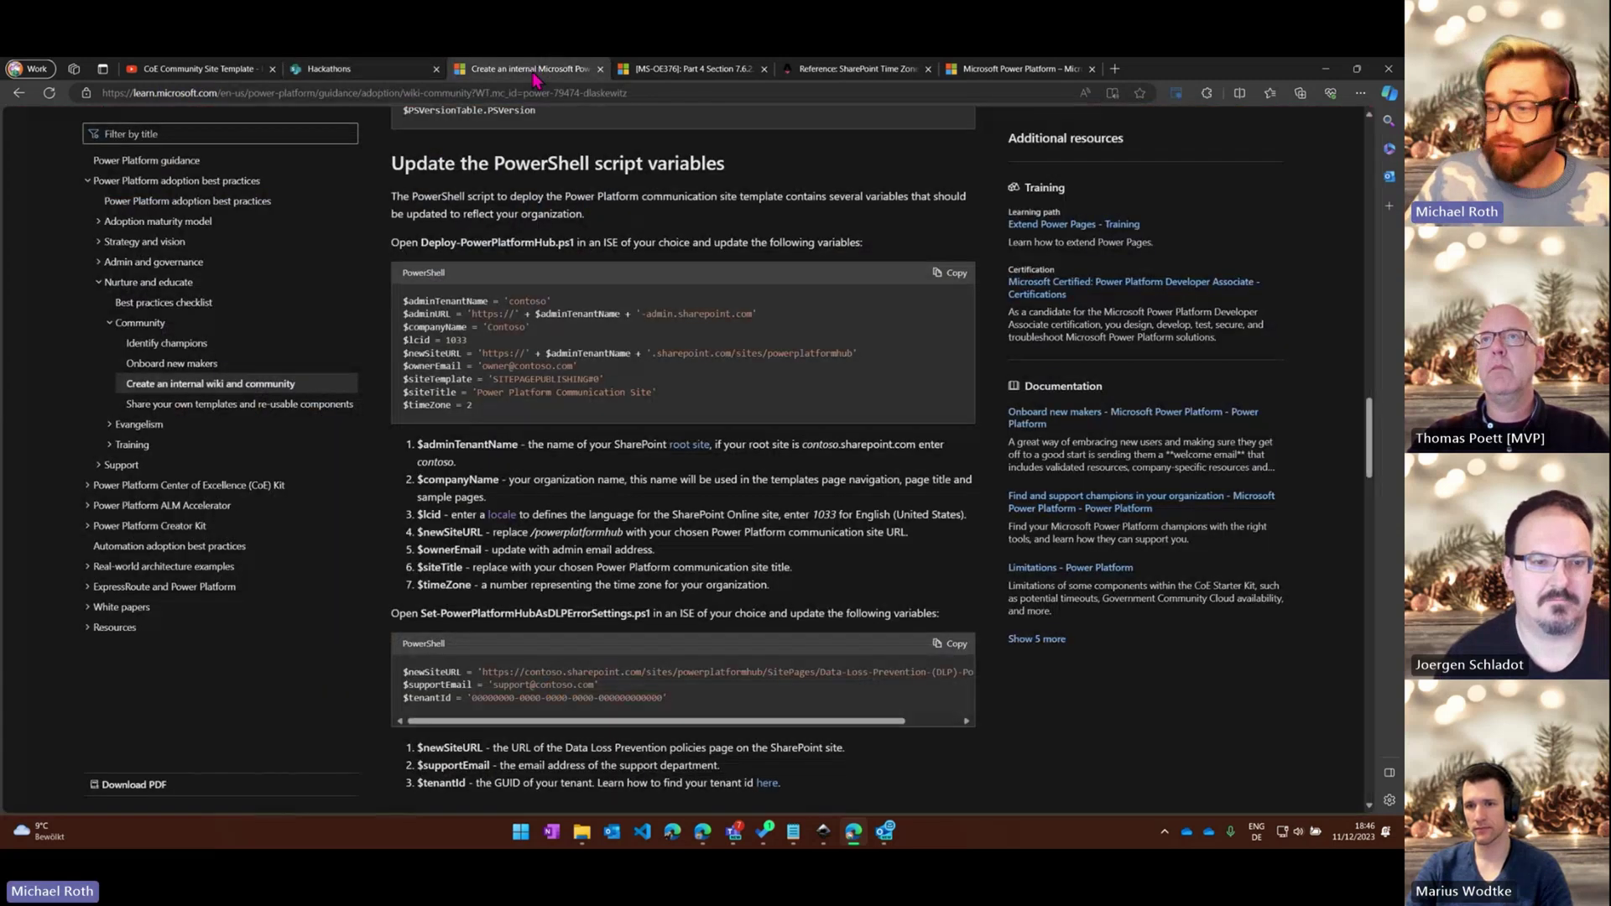
{"action": "scroll", "coordinate": [782, 527], "scroll_direction": "up", "scroll_amount": 15}
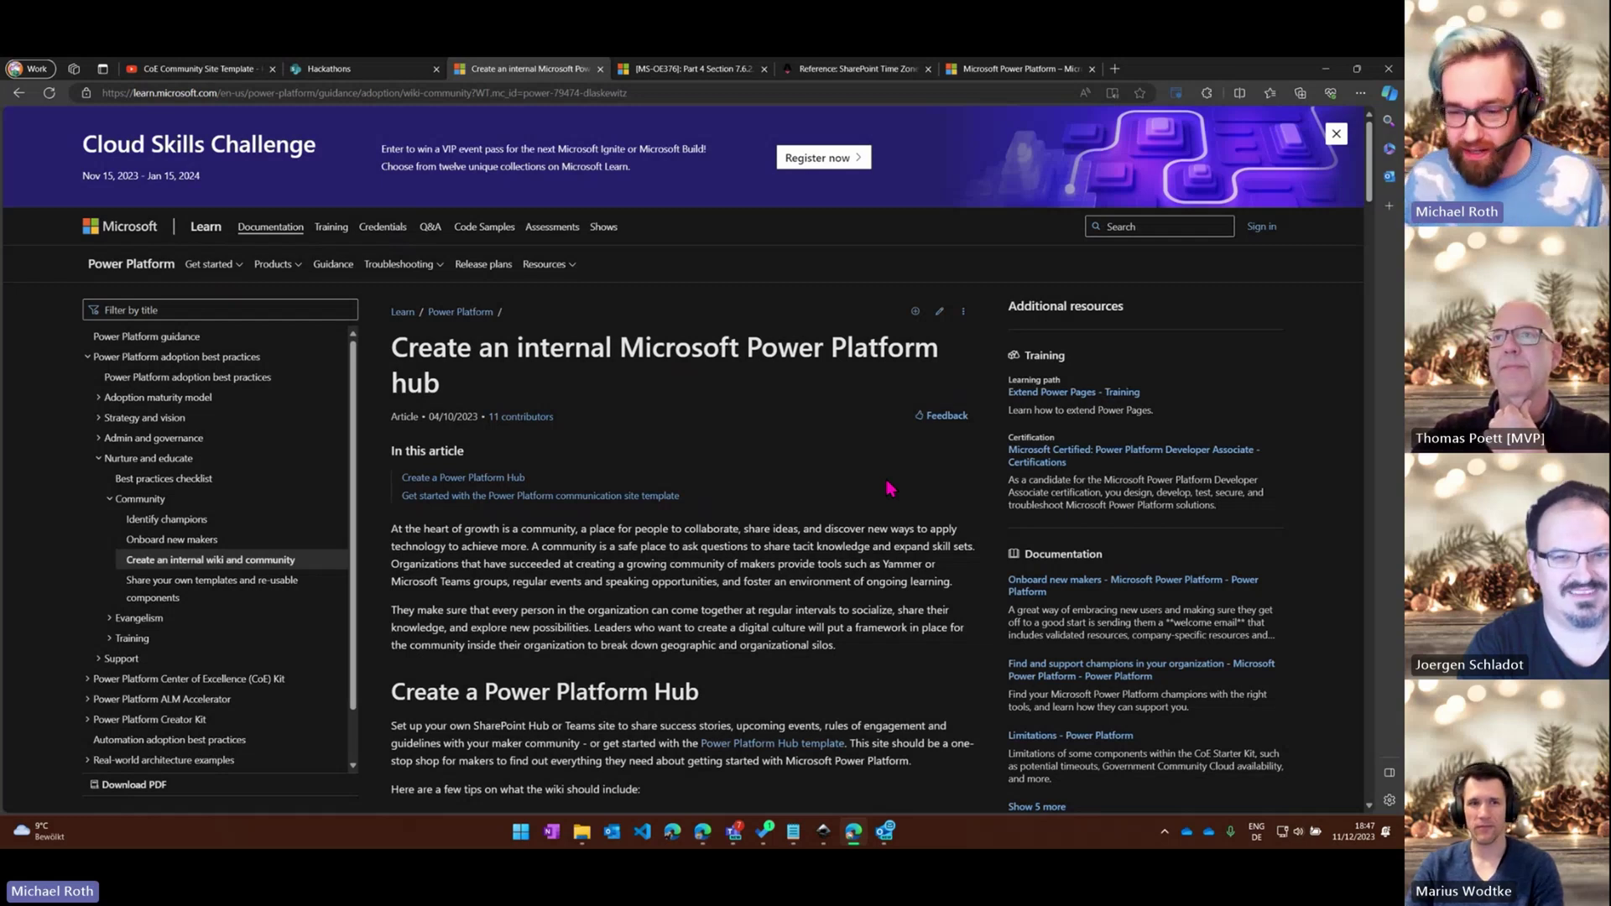
{"action": "scroll", "coordinate": [891, 489], "scroll_direction": "down", "scroll_amount": 10}
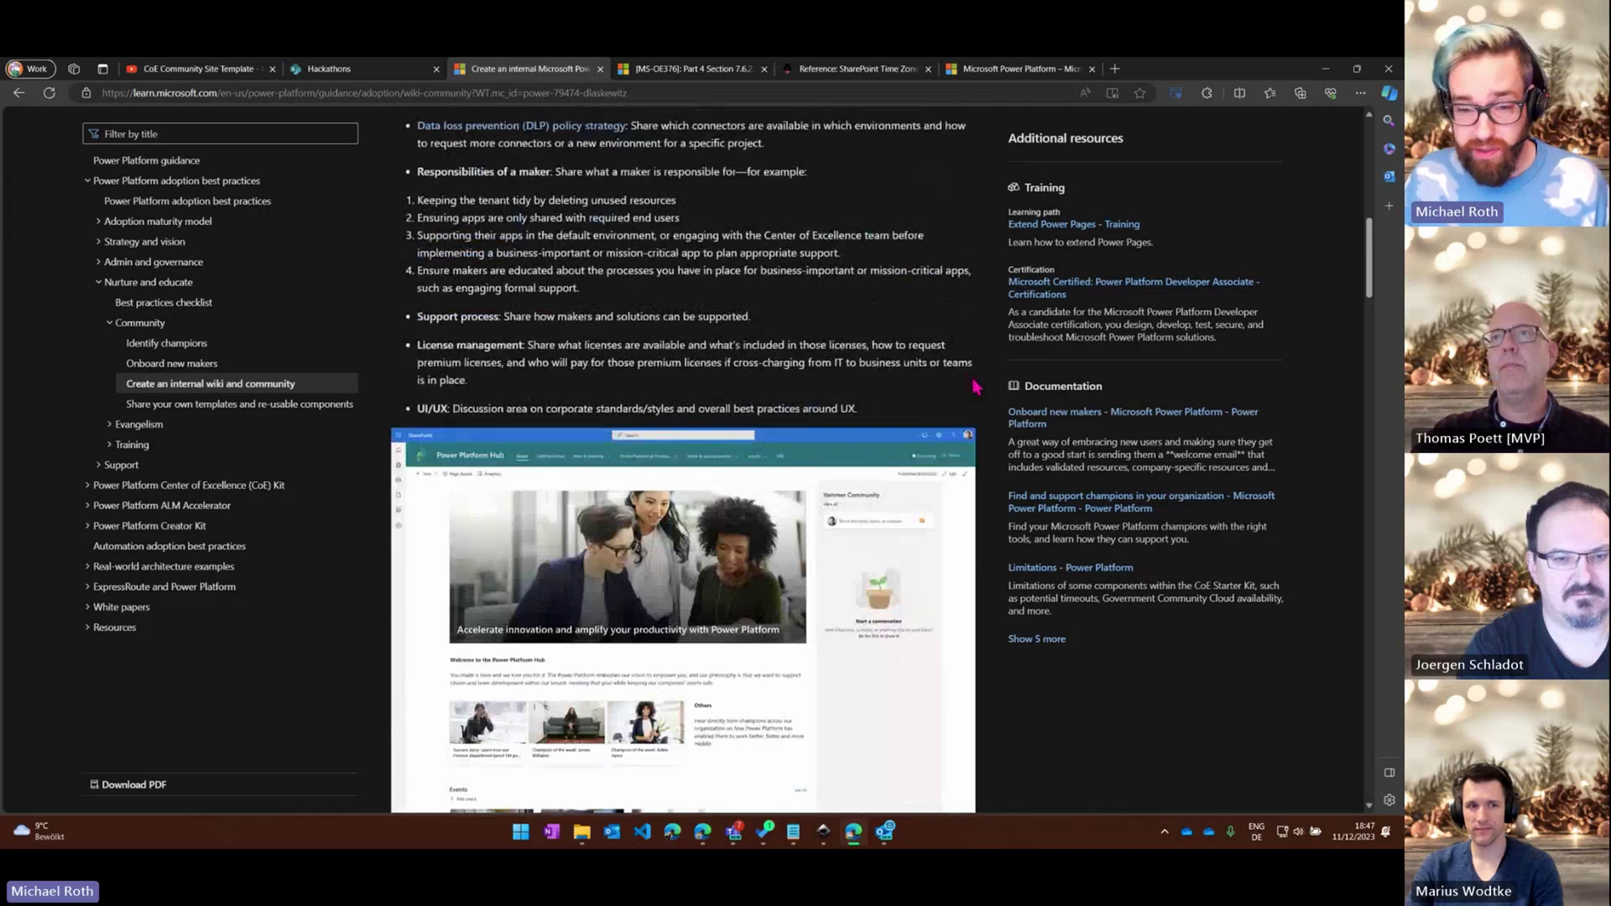
{"action": "scroll", "coordinate": [973, 386], "scroll_direction": "down", "scroll_amount": 2}
{"action": "scroll", "coordinate": [973, 386], "scroll_direction": "down", "scroll_amount": 5}
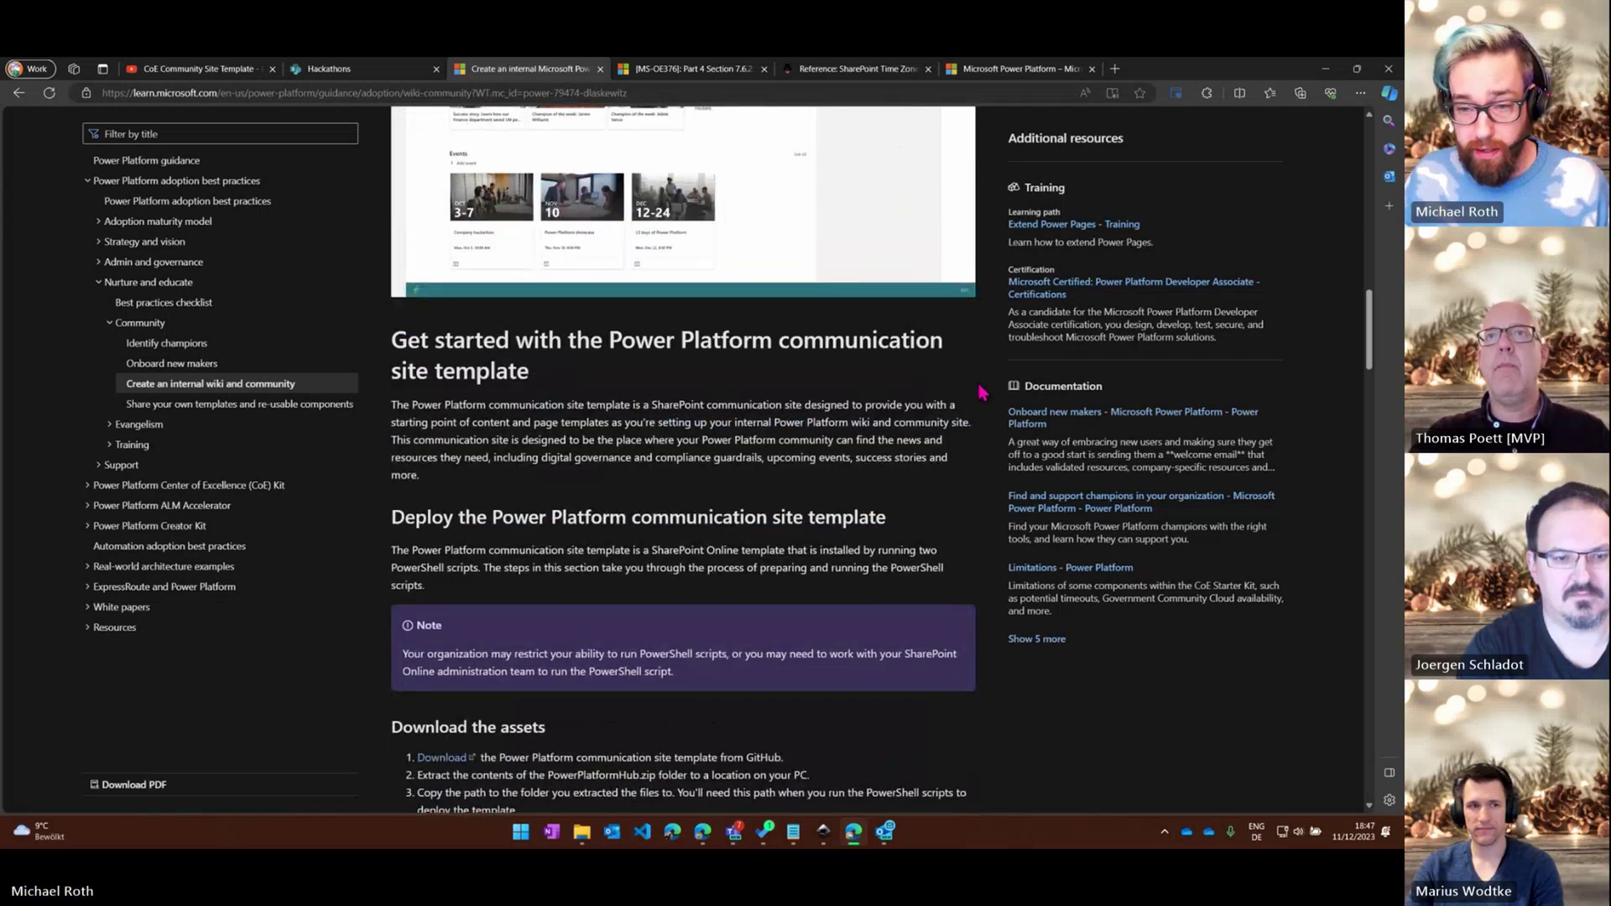
Review the template's deployment notes and prerequisites, and download the Power Platform communication site template, PowerPlatformHub.zip
{"action": "scroll", "coordinate": [982, 392], "scroll_direction": "down", "scroll_amount": 1}
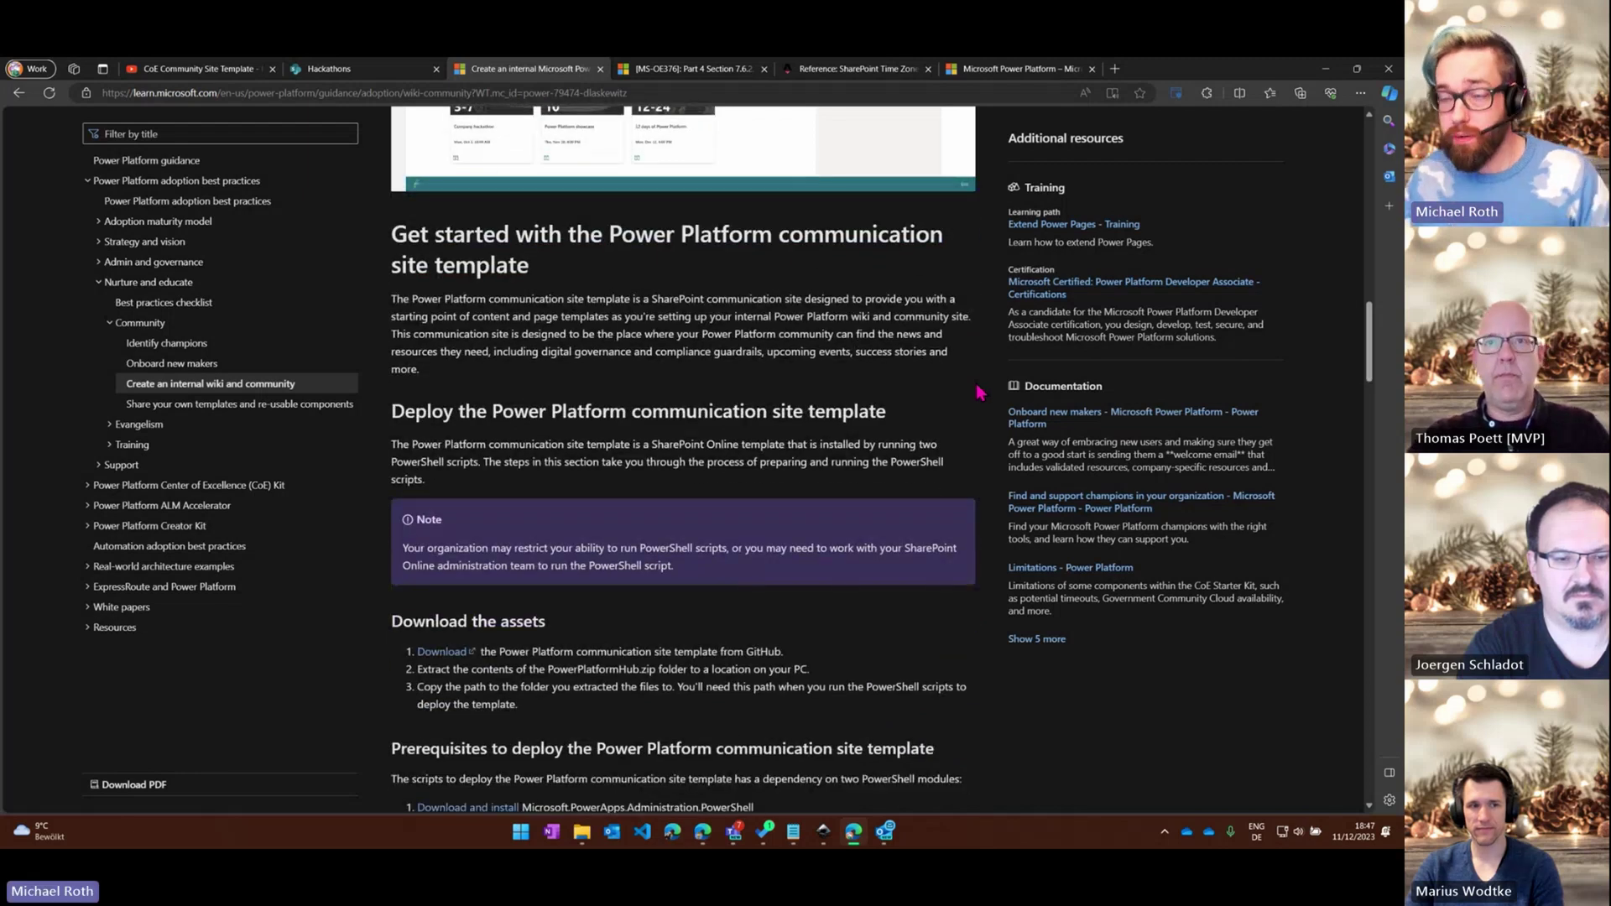
{"action": "scroll", "coordinate": [982, 403], "scroll_direction": "down", "scroll_amount": 1}
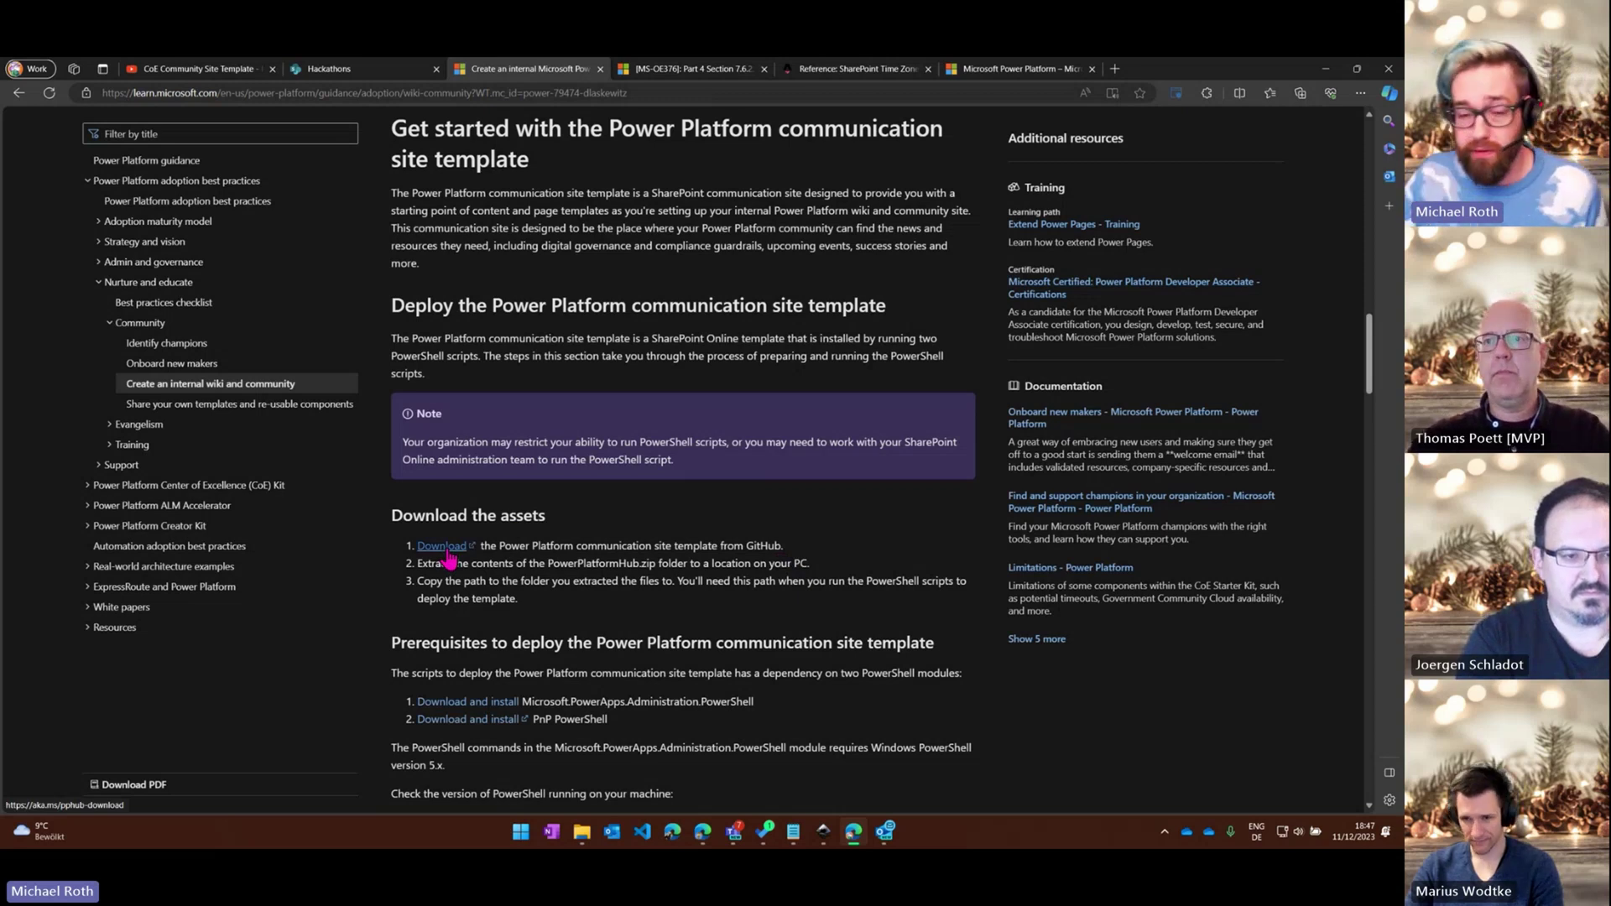
{"action": "scroll", "coordinate": [749, 541], "scroll_direction": "down", "scroll_amount": 3}
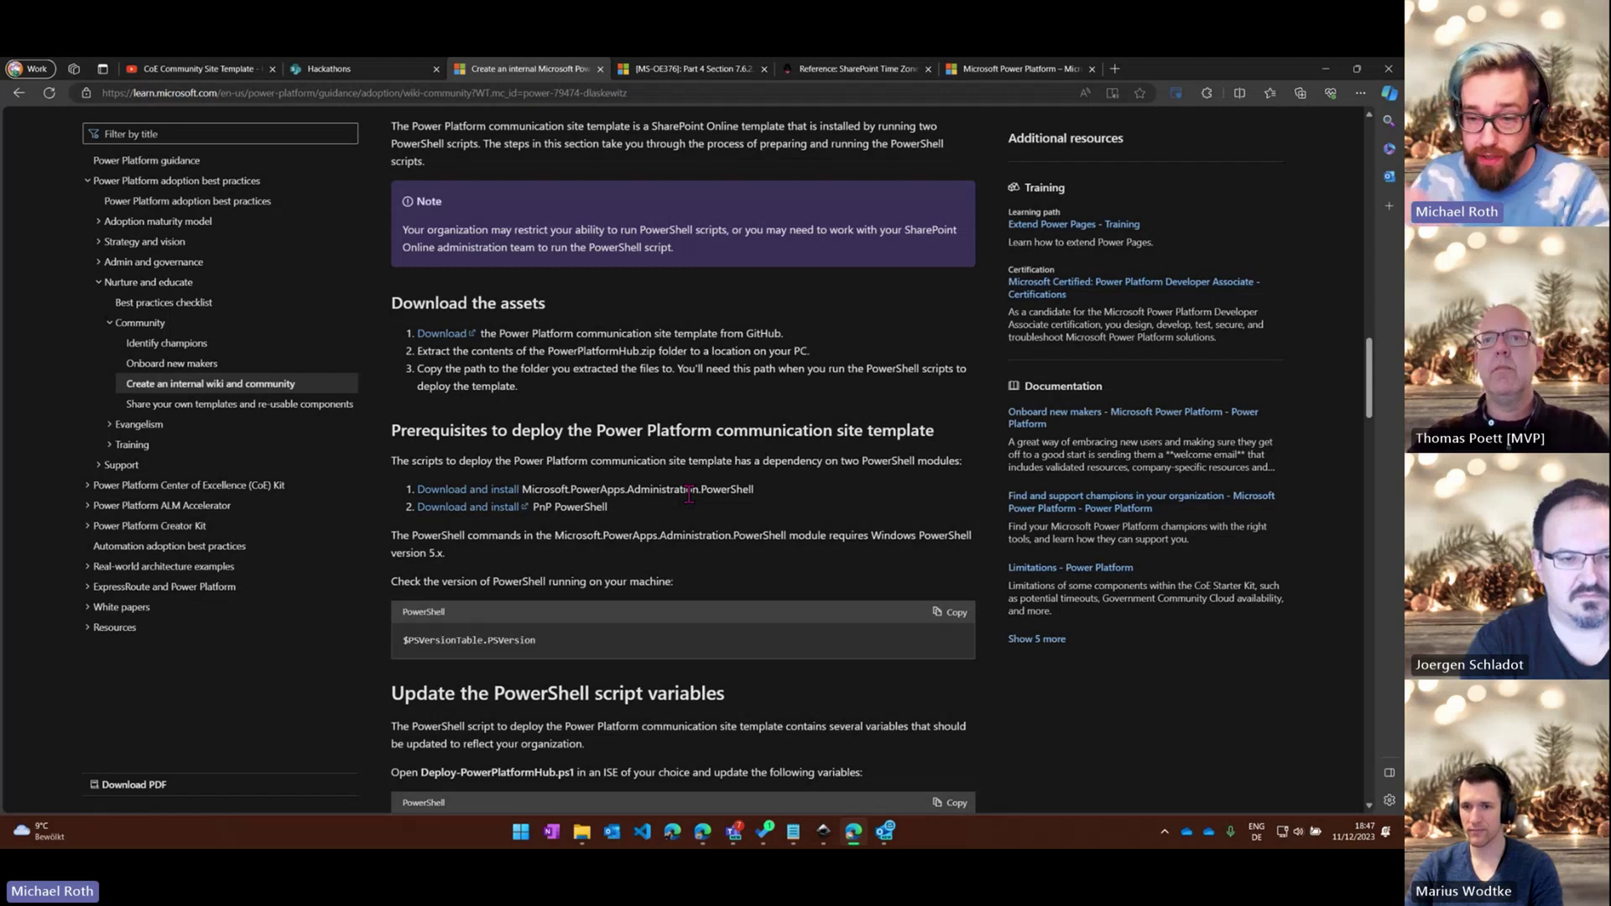
{"action": "left_click", "coordinate": [437, 337]}
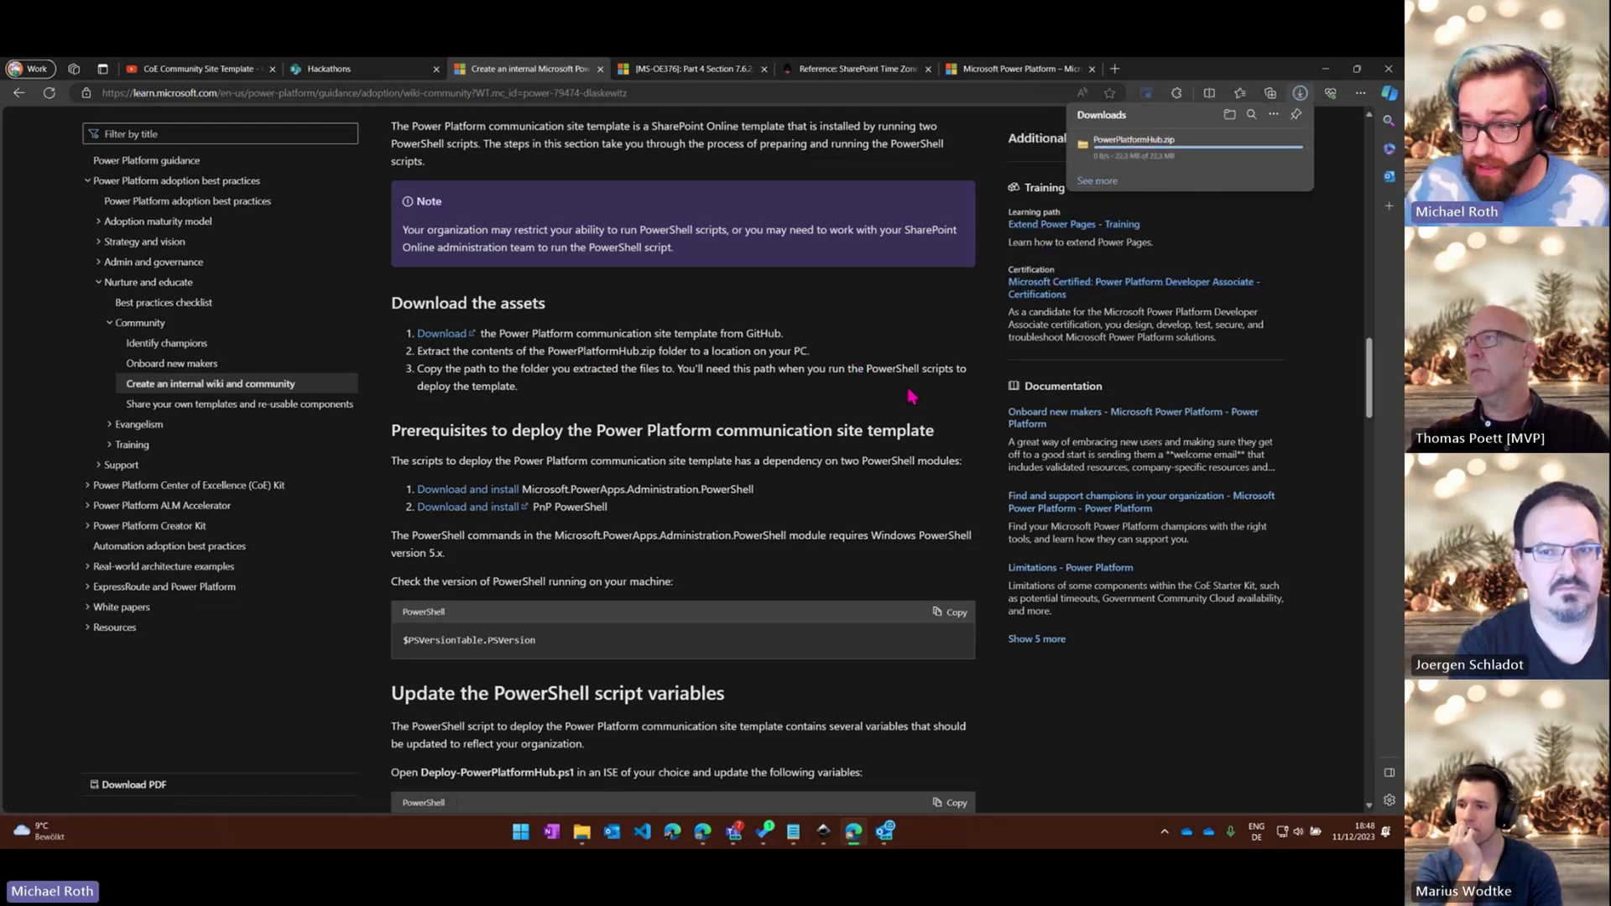
Read the required PowerShell modules and the variables to update in Deploy-PowerPlatformHub.ps1
{"action": "scroll", "coordinate": [906, 400], "scroll_direction": "down", "scroll_amount": 3}
{"action": "scroll", "coordinate": [915, 356], "scroll_direction": "up", "scroll_amount": 2}
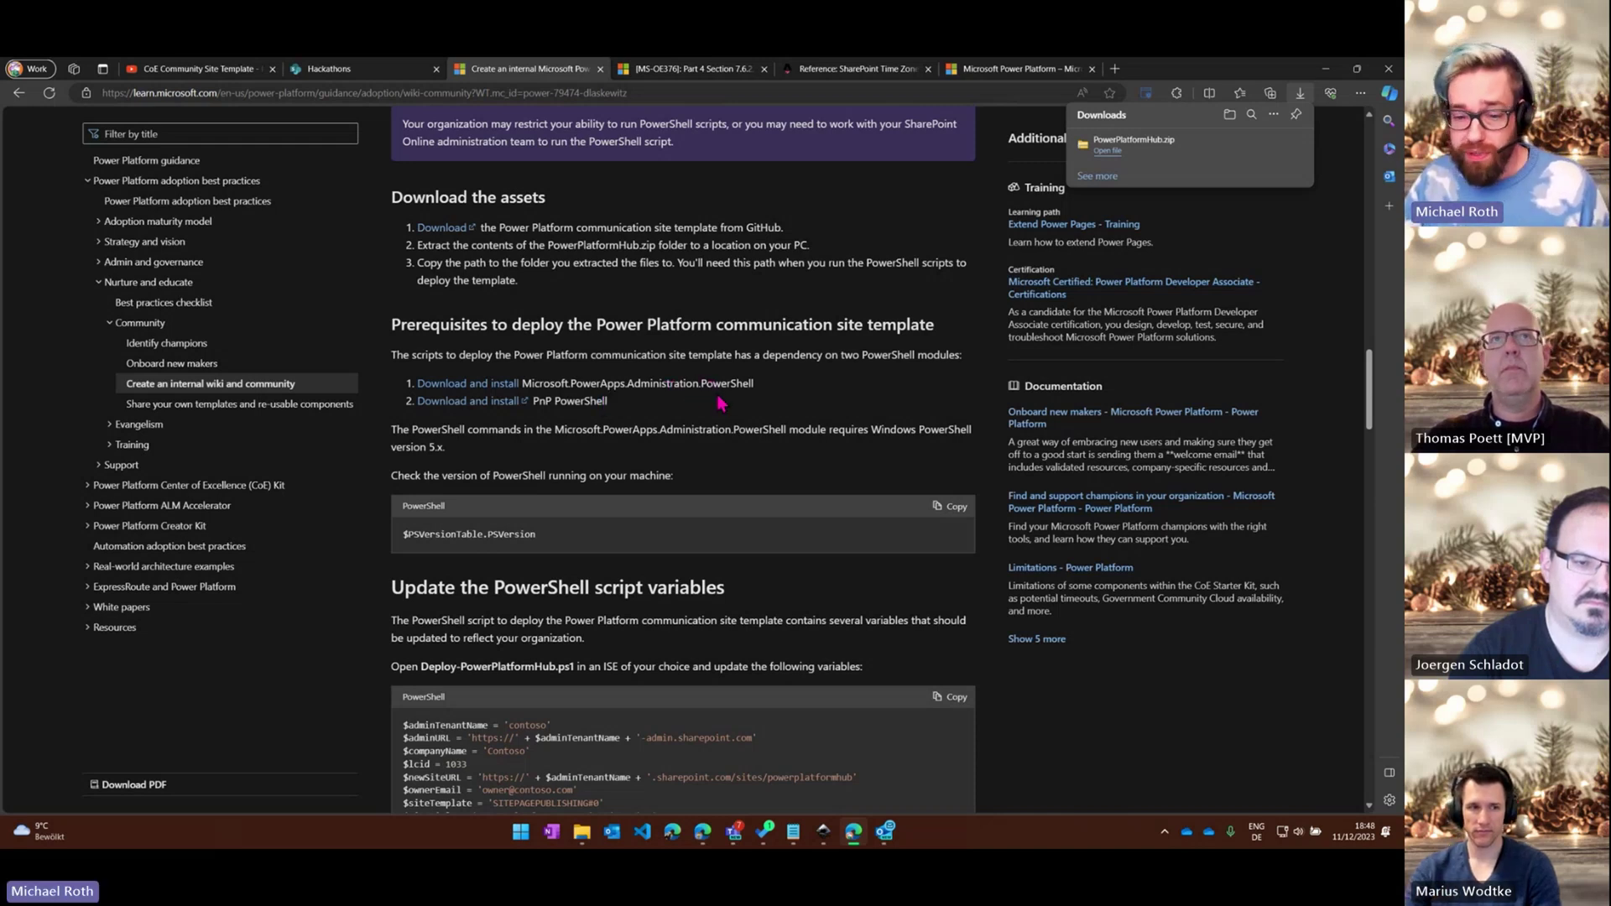
{"action": "scroll", "coordinate": [719, 404], "scroll_direction": "down", "scroll_amount": 5}
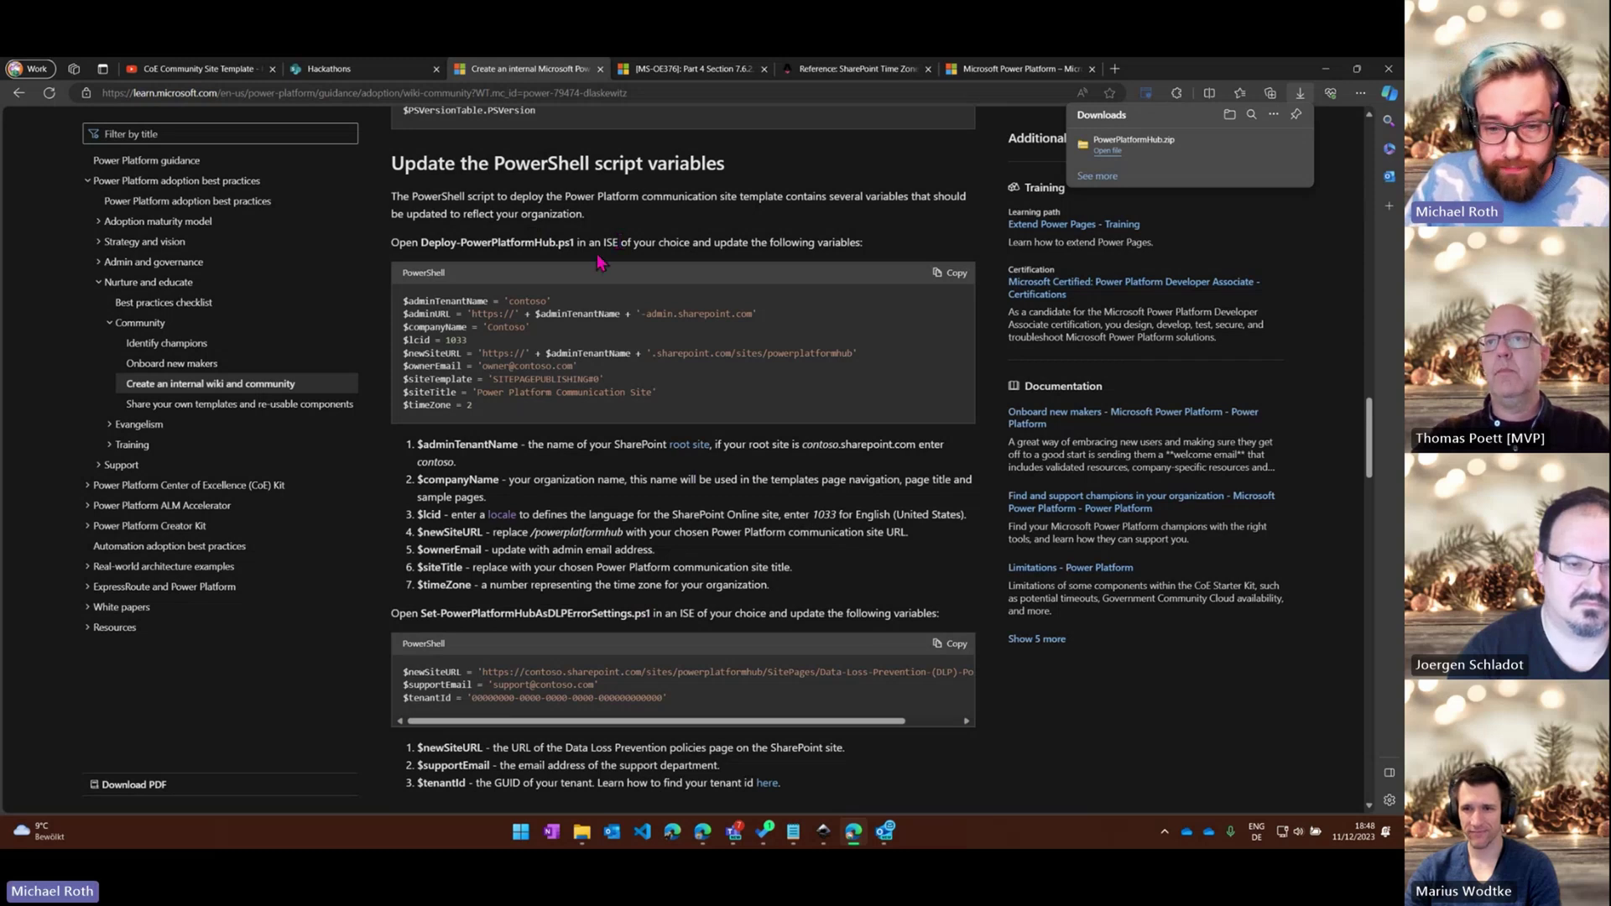
Extract PowerPlatformHub.zip into a PowerPlatformHub folder in Downloads, and shorten the folder window so the article's script instructions stay visible
{"action": "left_click", "coordinate": [585, 835]}
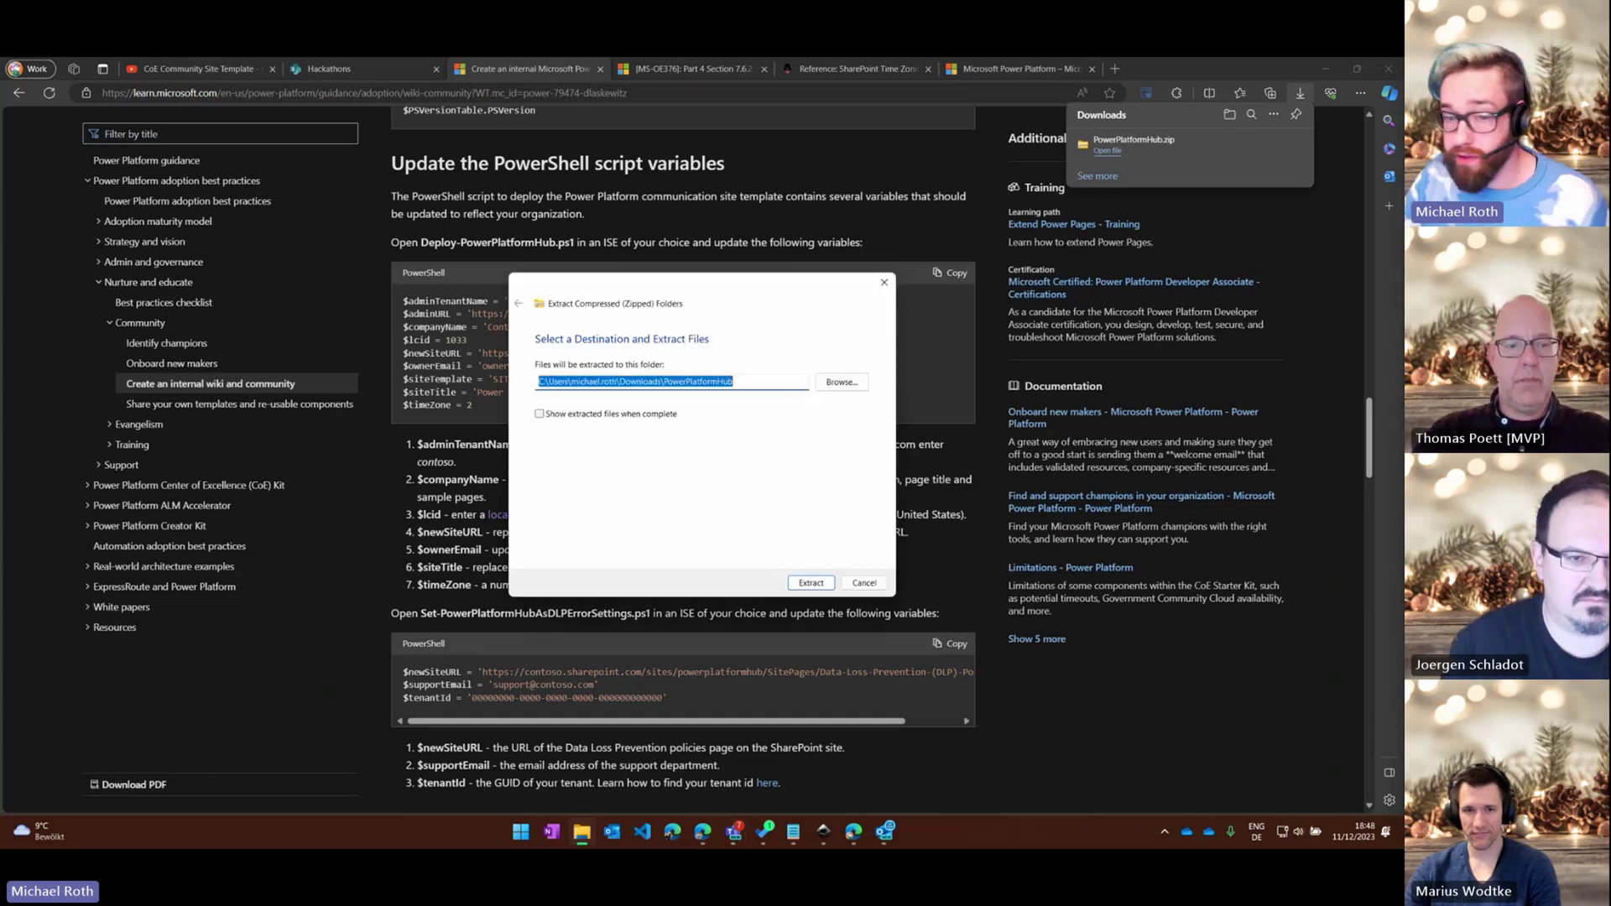
{"action": "left_click", "coordinate": [811, 583]}
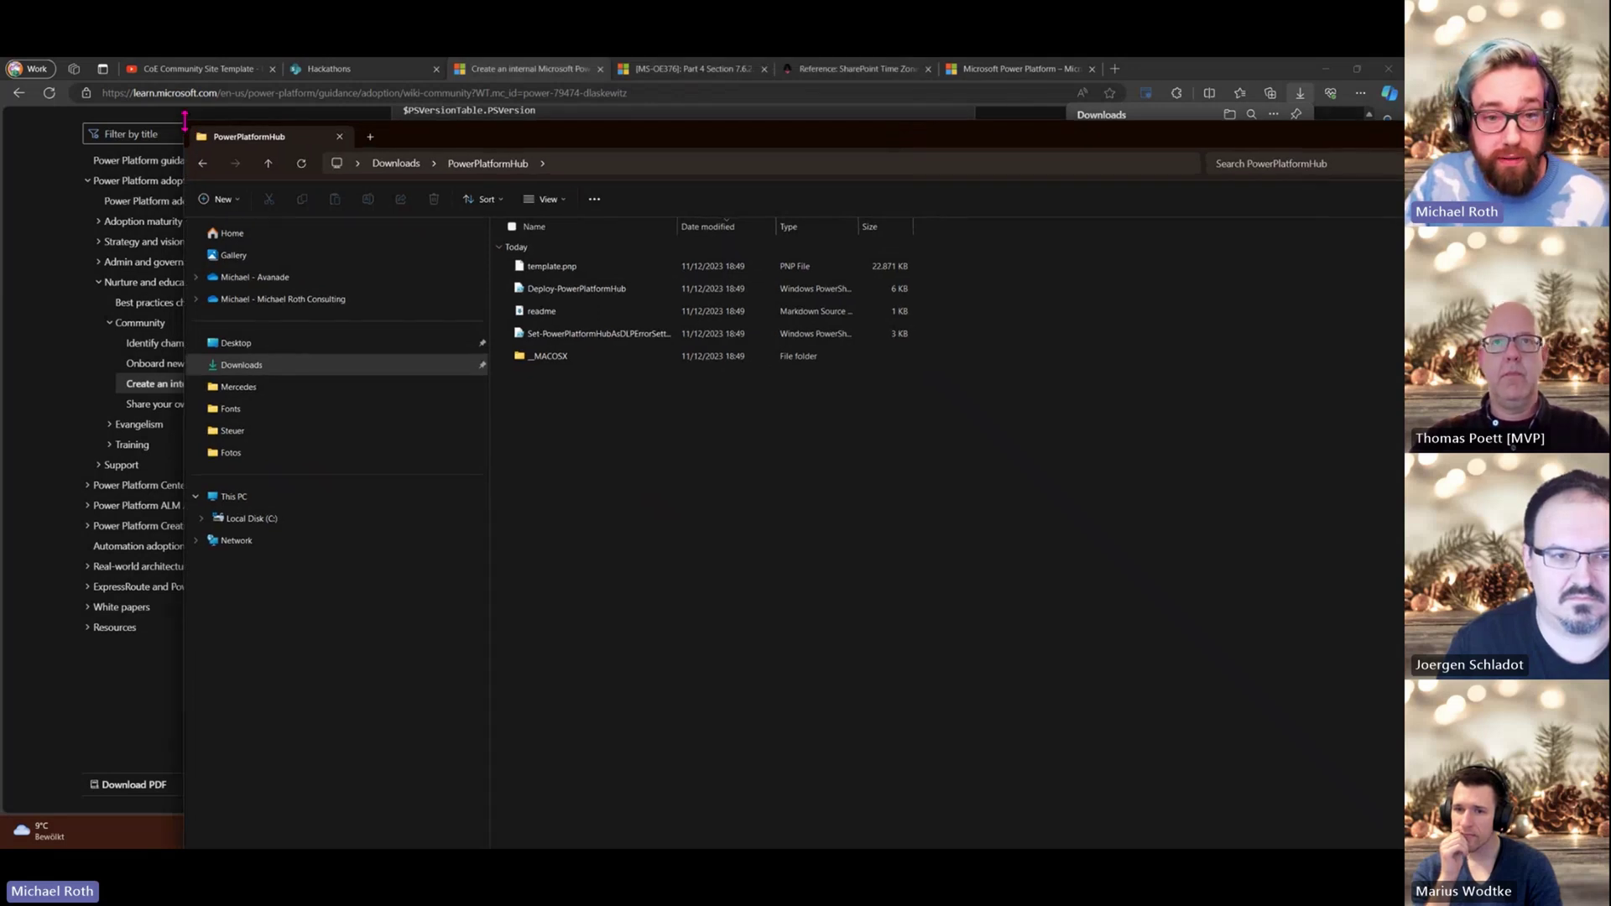
{"action": "left_click_drag", "start_coordinate": [185, 120], "coordinate": [184, 335]}
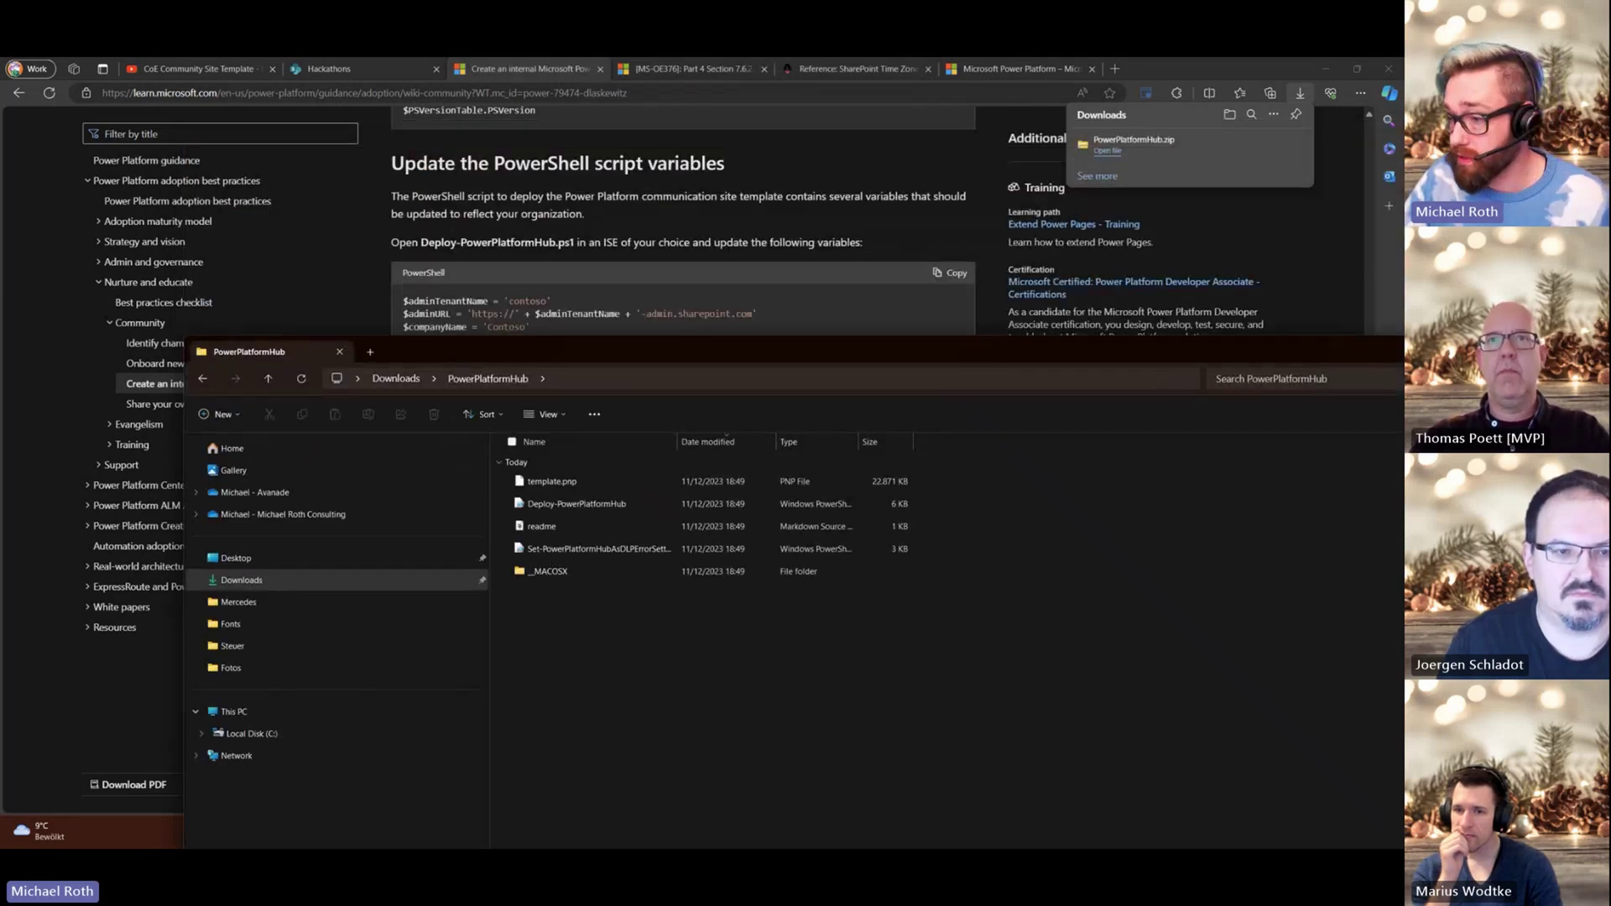
Move the PowerPlatformHub folder window fully into view and widen the Name column to fit the full script file names
{"action": "left_click_drag", "start_coordinate": [625, 352], "coordinate": [617, 169]}
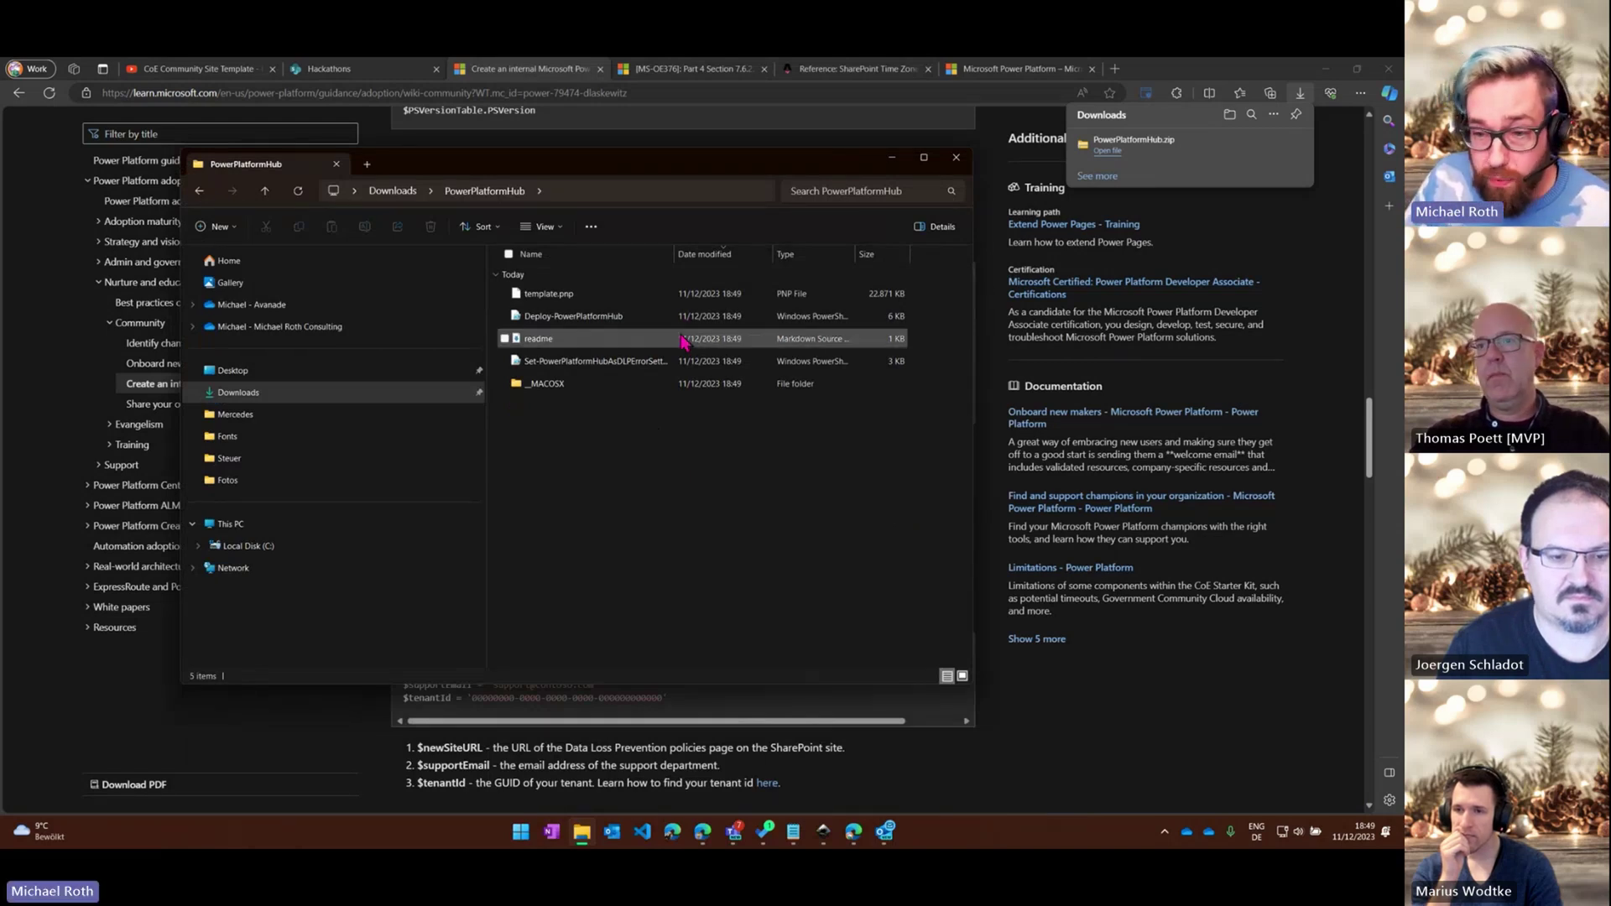
{"action": "left_click_drag", "start_coordinate": [675, 254], "coordinate": [748, 259]}
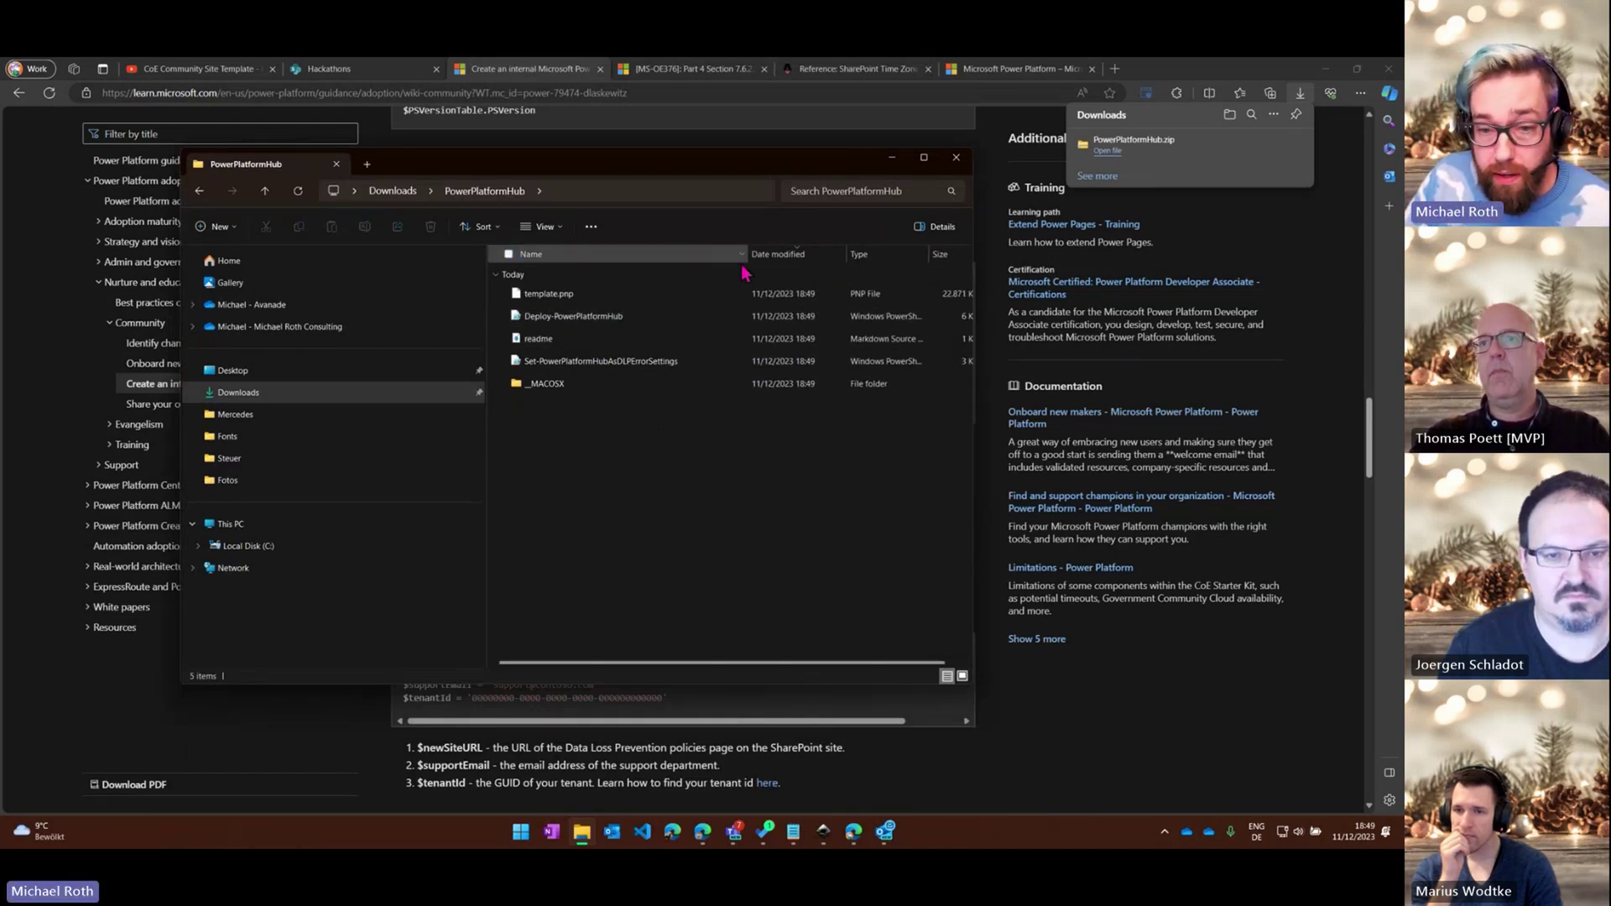
{"action": "right_click", "coordinate": [613, 324]}
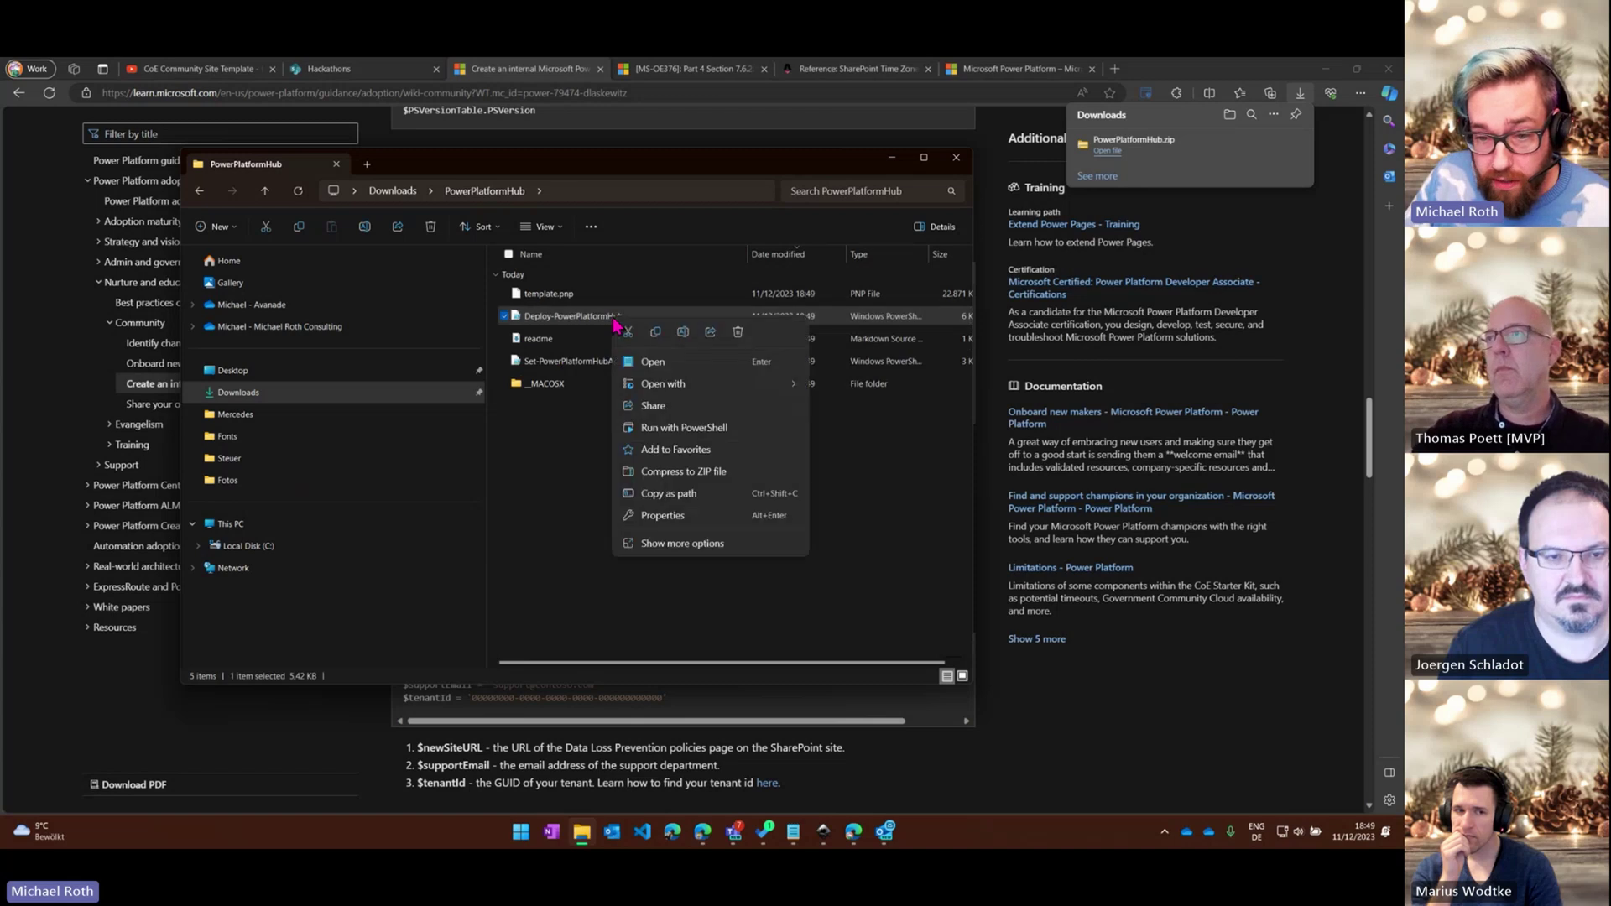
{"action": "mouse_move", "coordinate": [703, 393]}
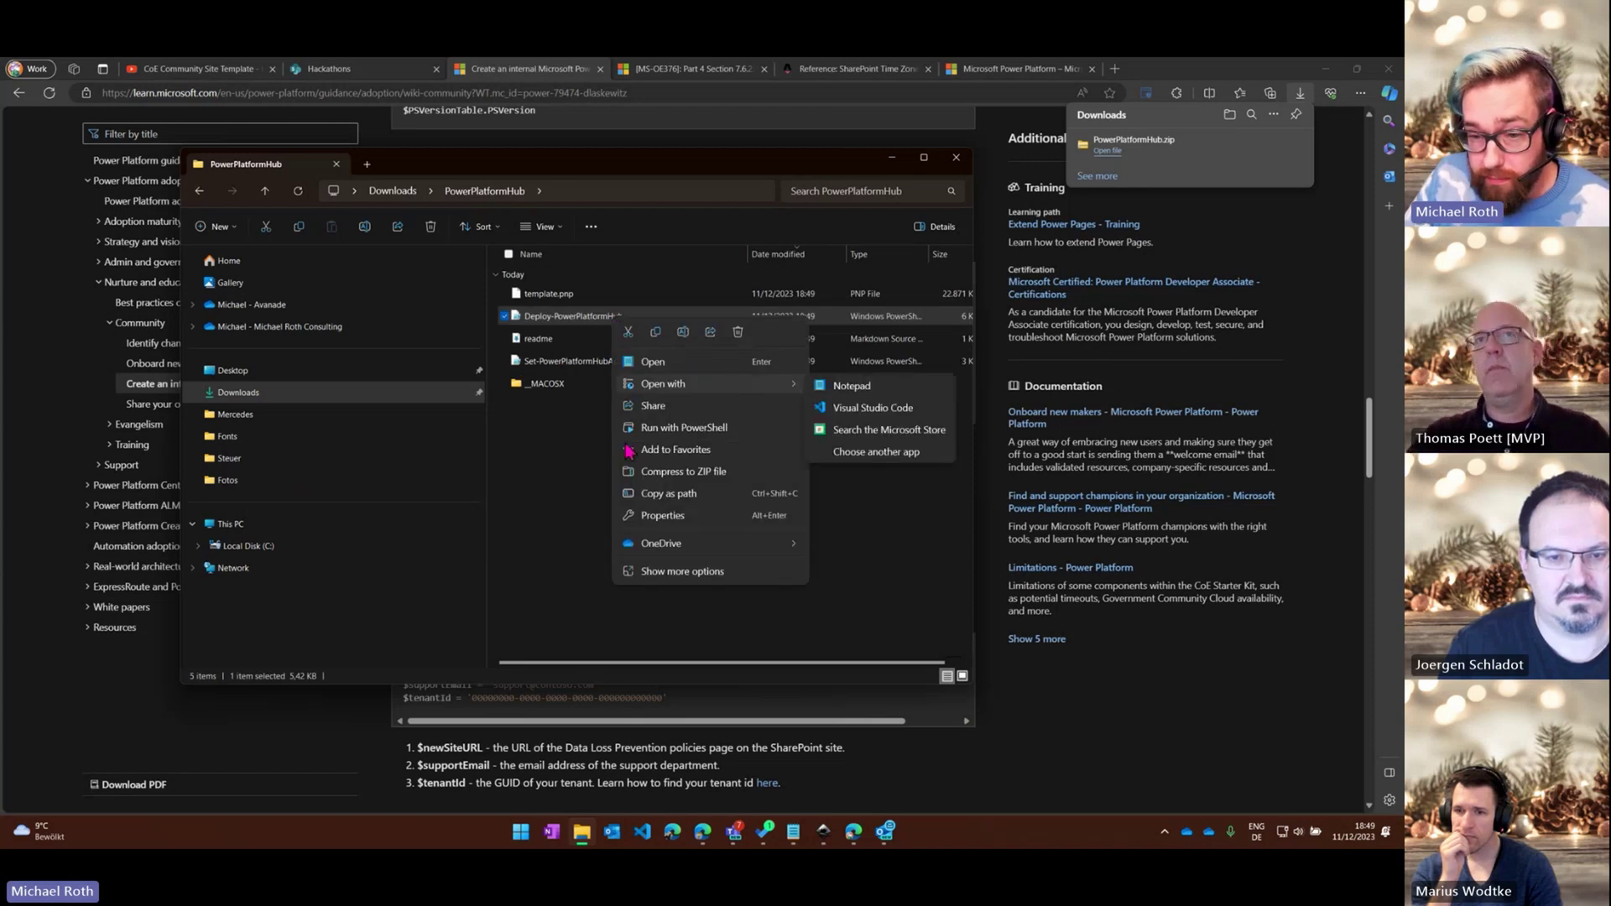
{"action": "left_click", "coordinate": [570, 544]}
Find Windows PowerShell ISE on the computer and start it as administrator
{"action": "key", "text": "super"}
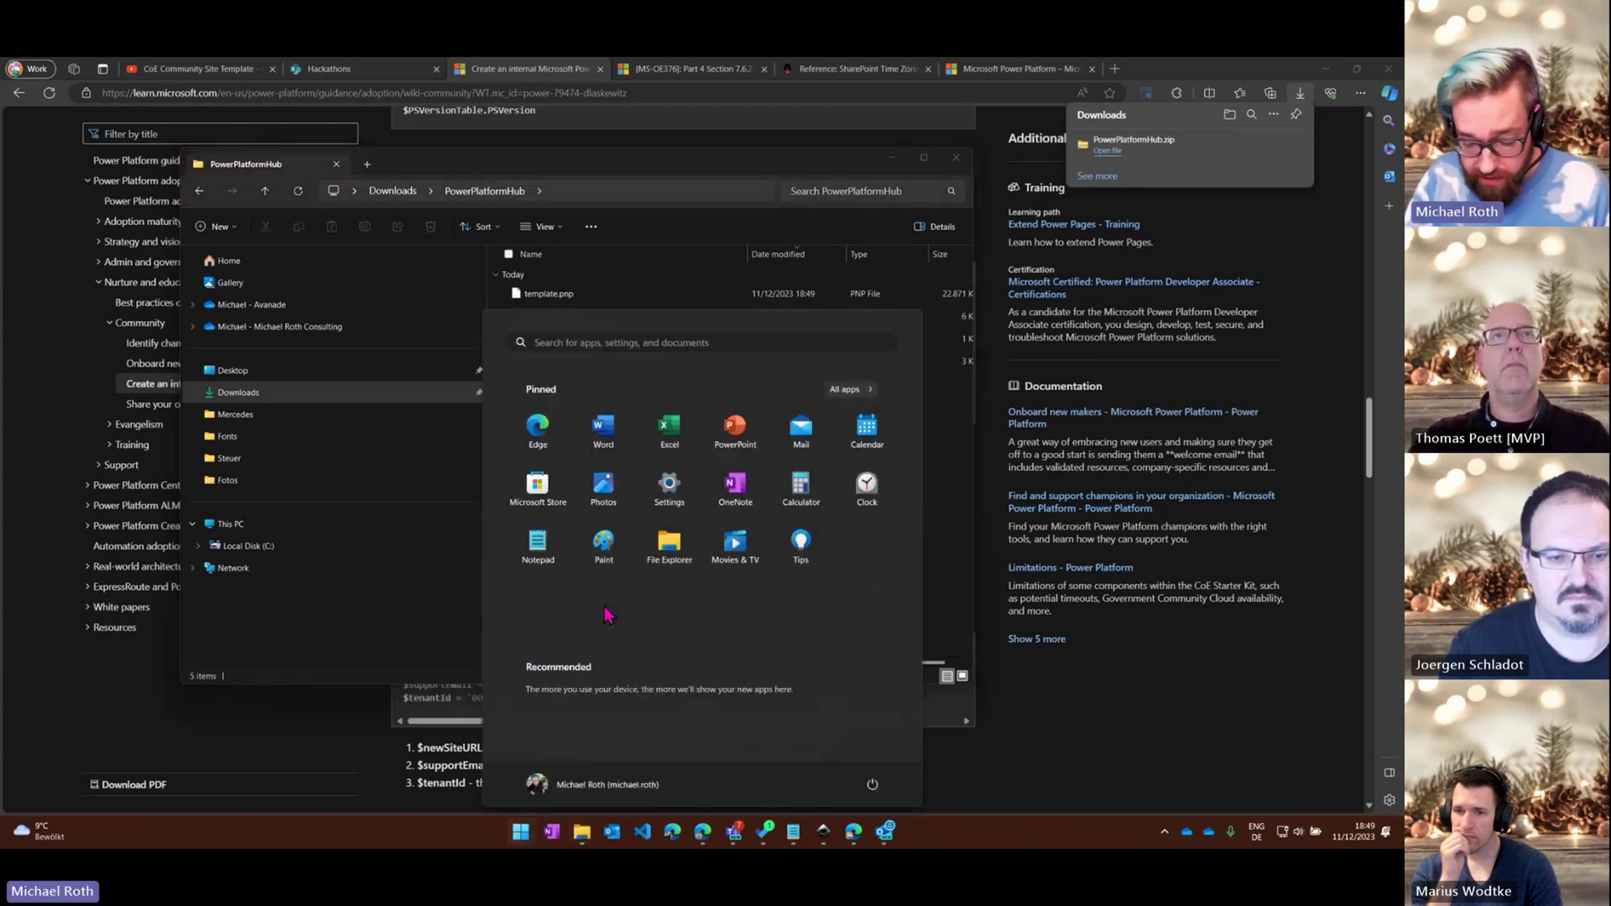
{"action": "type", "text": "powershe"}
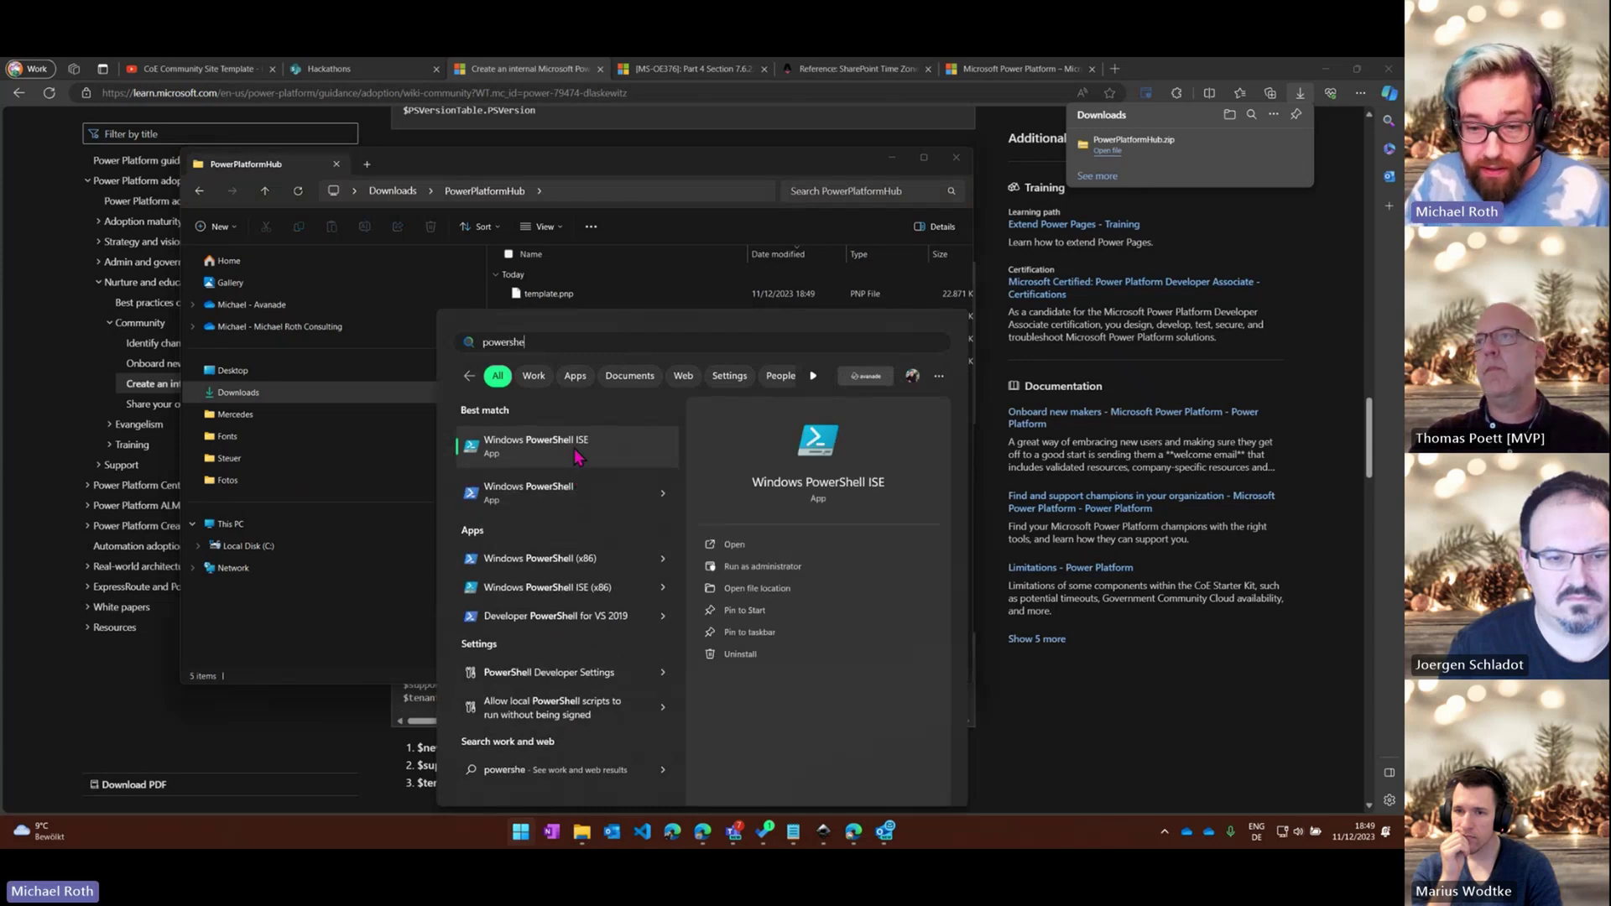
{"action": "right_click", "coordinate": [576, 454]}
{"action": "left_click", "coordinate": [629, 468]}
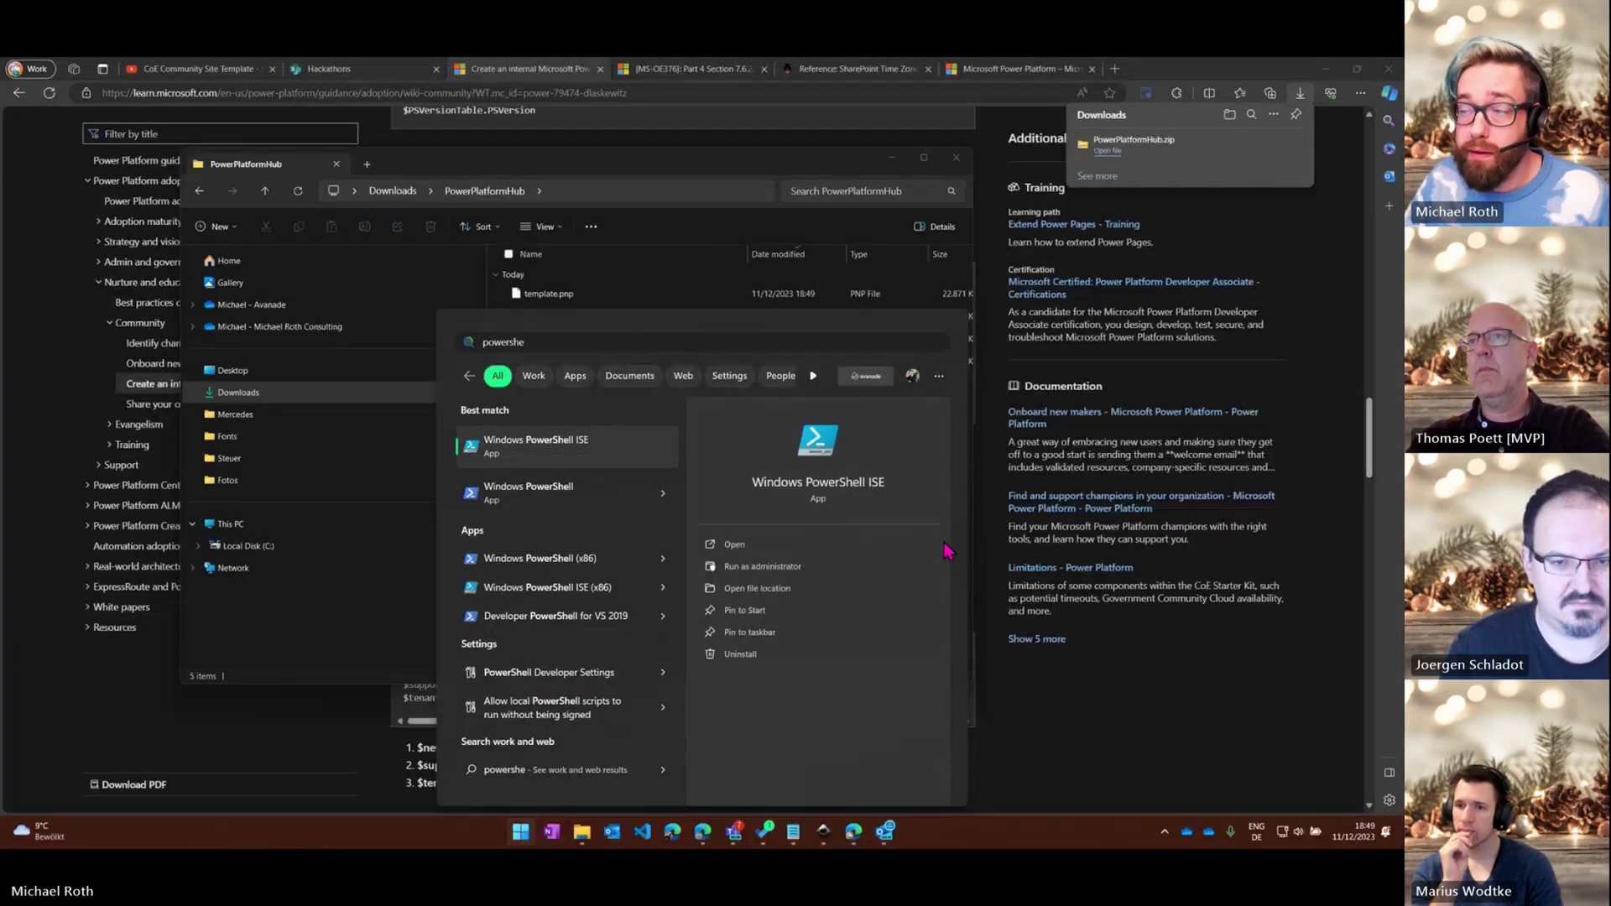
{"action": "key", "text": "Return"}
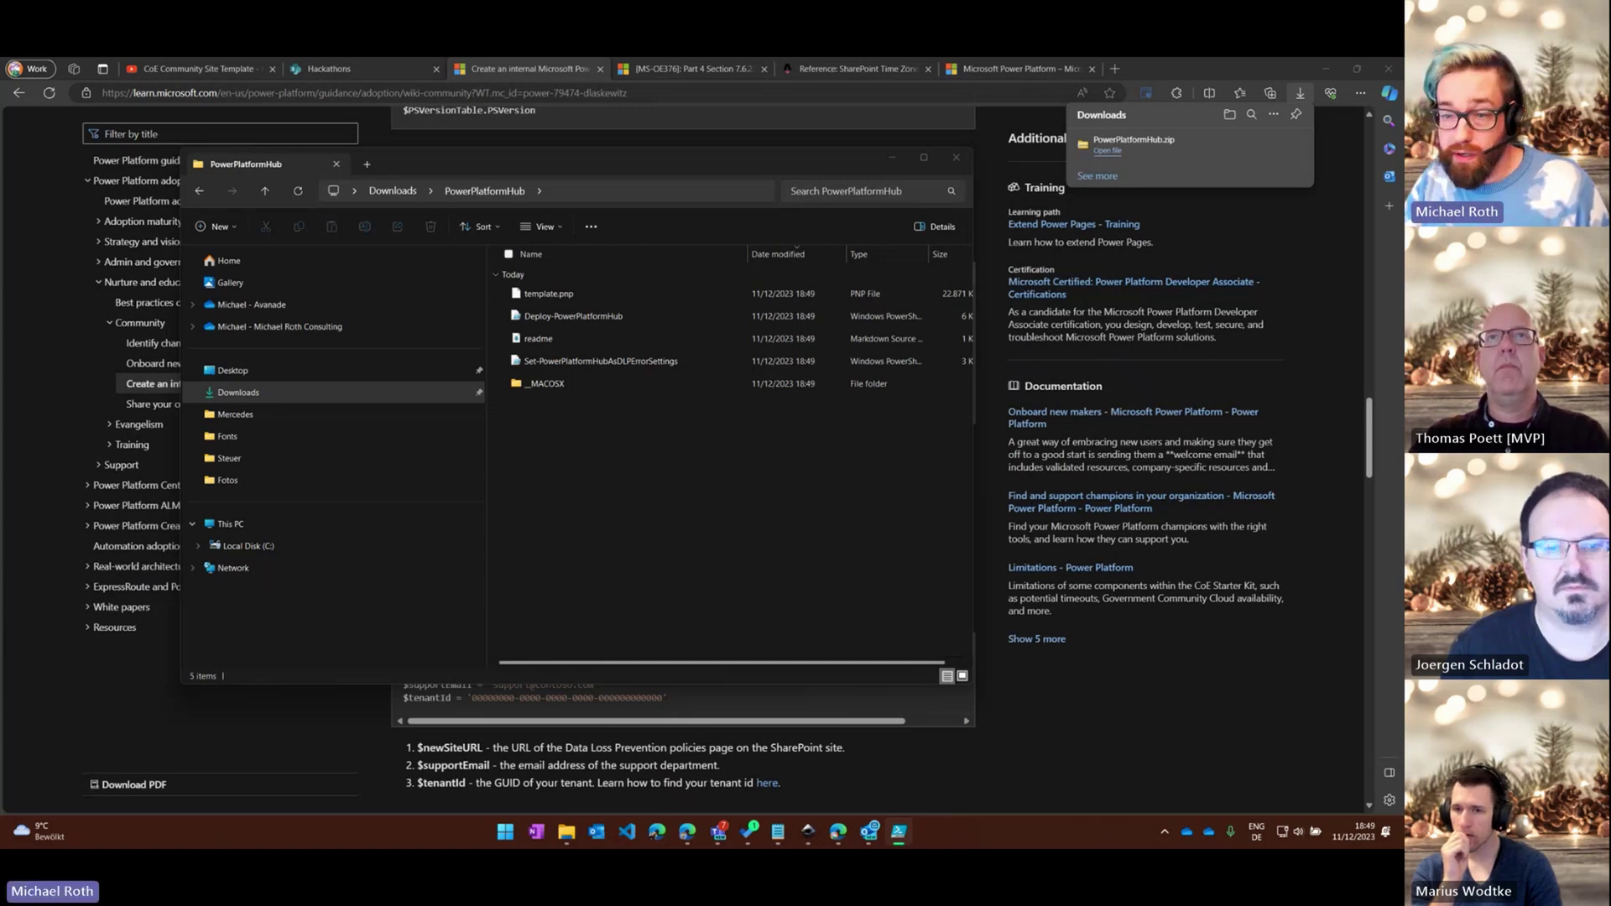
Arrange the folder and PowerShell ISE windows side by side, open Deploy-PowerPlatformHub.ps1 in the ISE, and maximize the editor
{"action": "left_click_drag", "start_coordinate": [1227, 245], "coordinate": [1043, 211]}
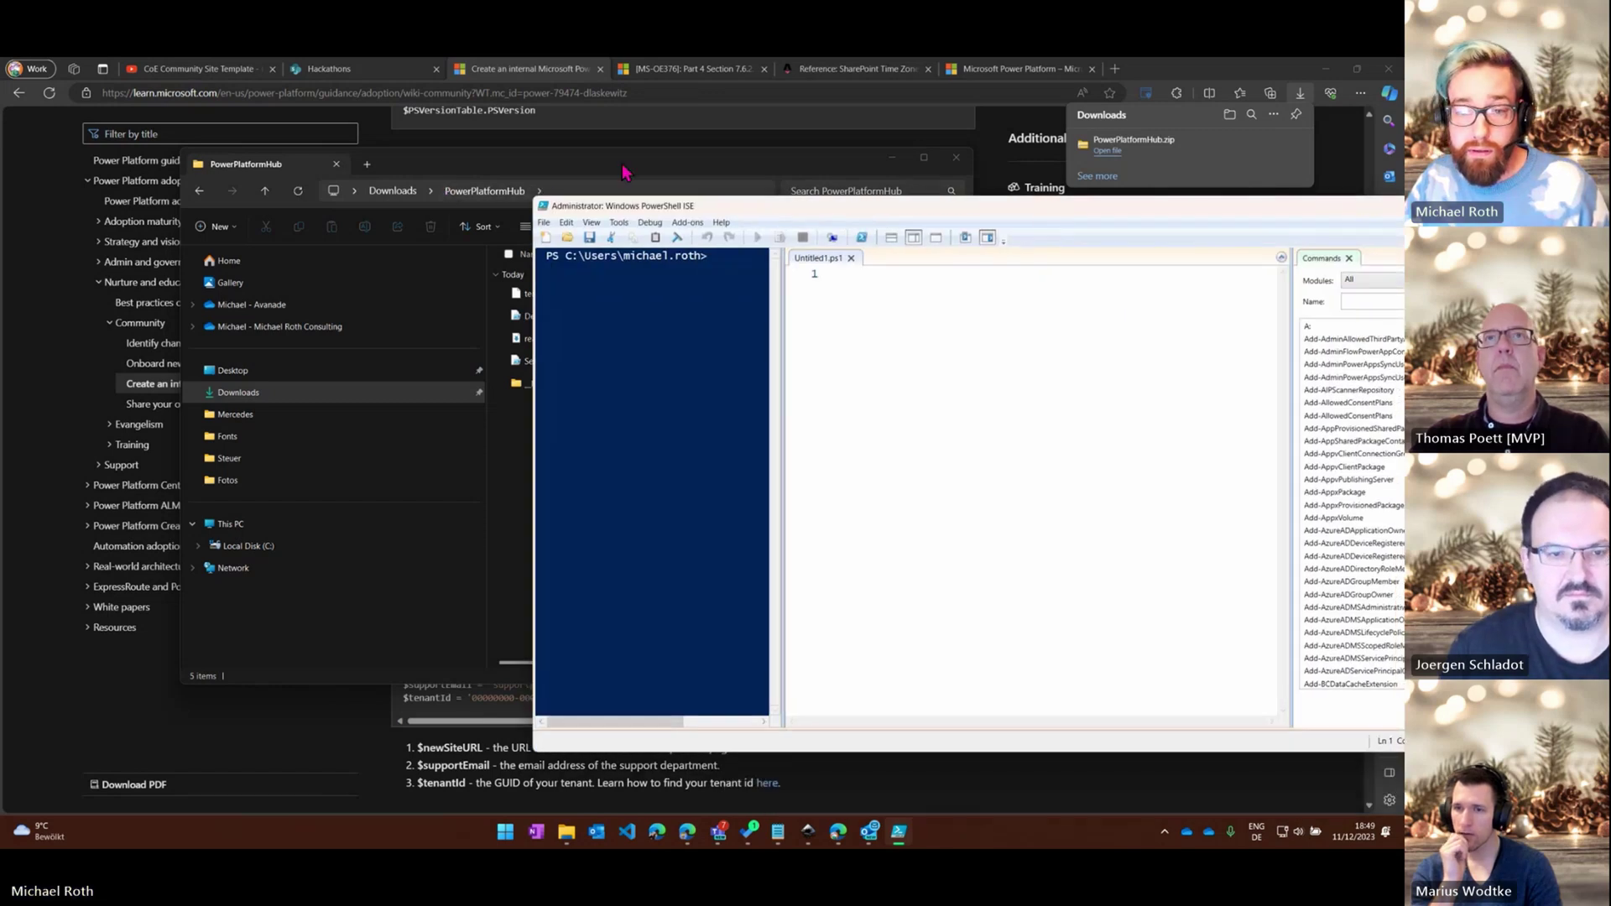
{"action": "left_click_drag", "start_coordinate": [625, 172], "coordinate": [532, 105]}
{"action": "left_click_drag", "start_coordinate": [933, 205], "coordinate": [1022, 200]}
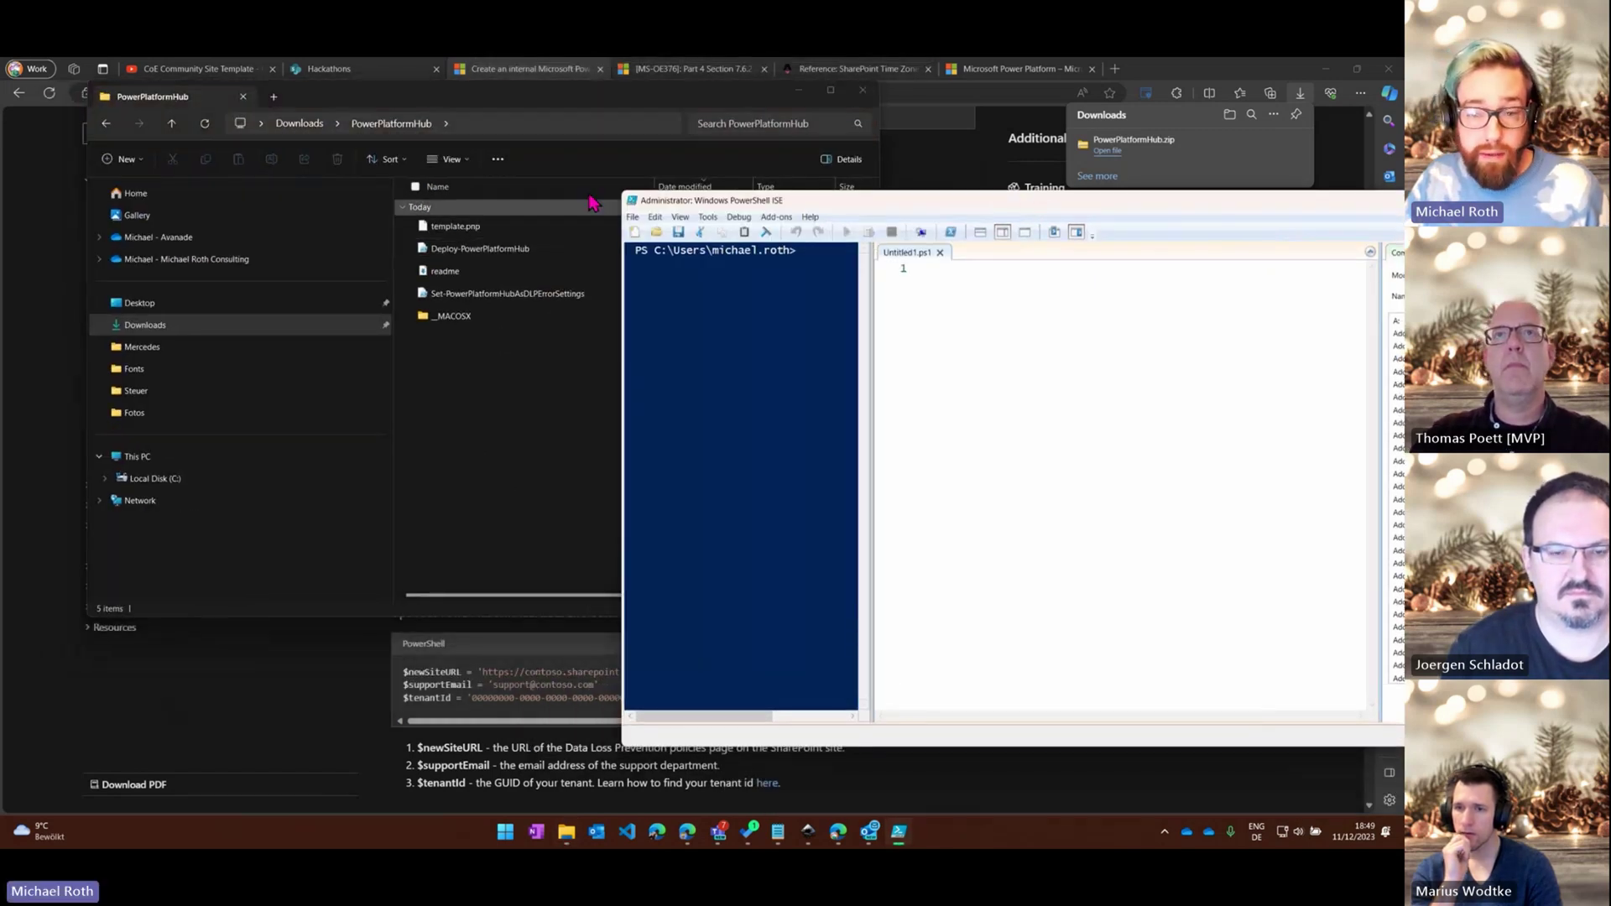
{"action": "left_click_drag", "start_coordinate": [494, 250], "coordinate": [803, 334]}
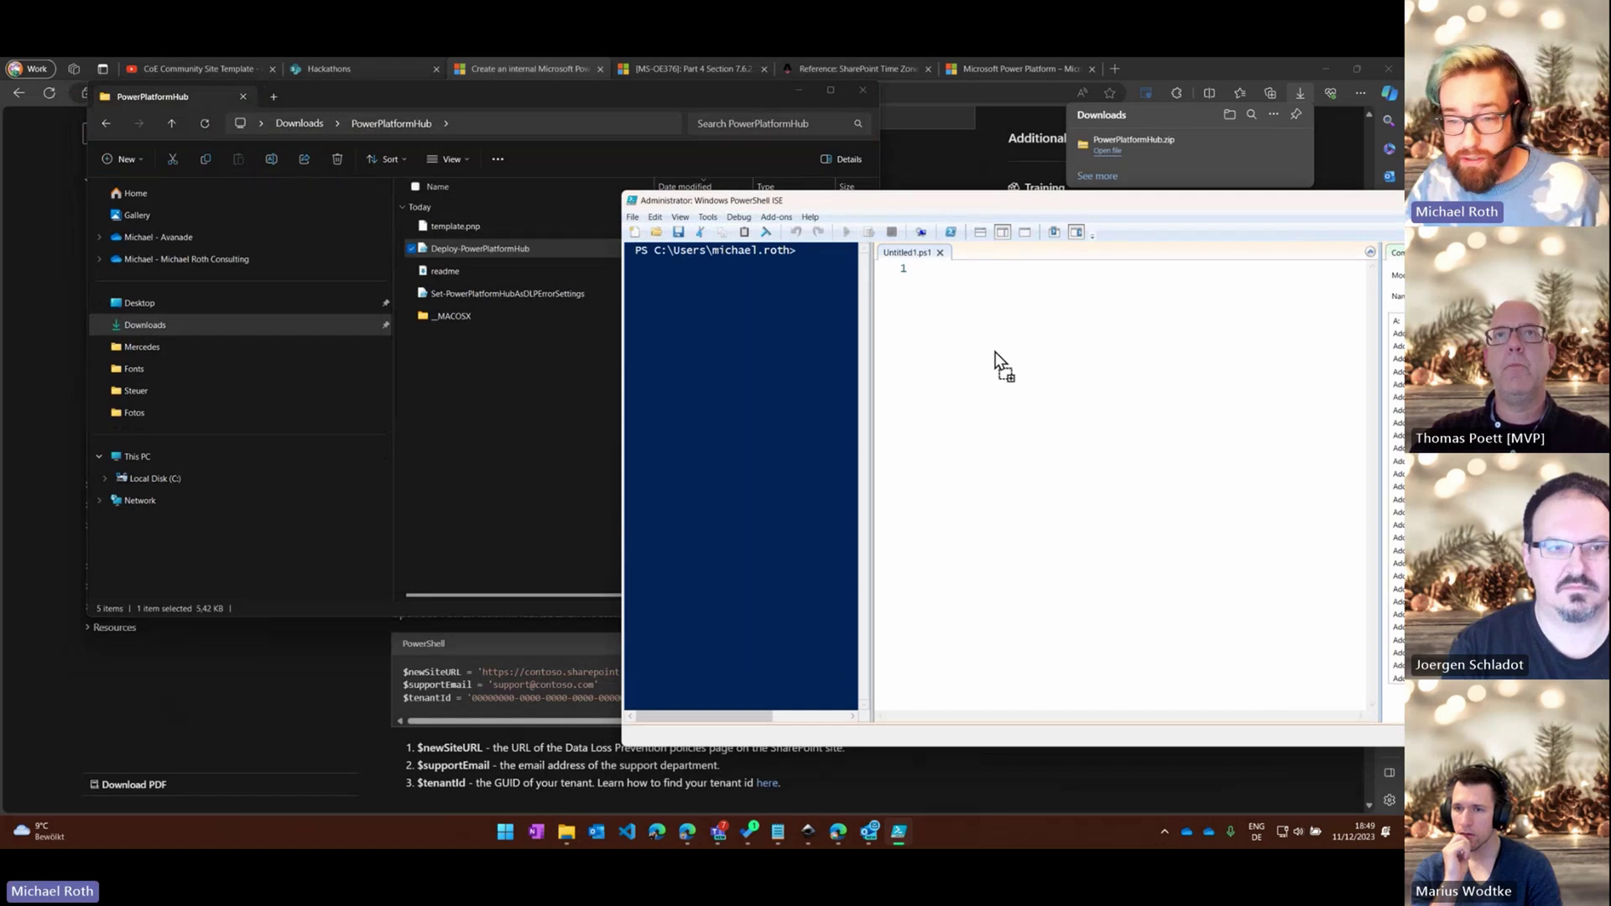
{"action": "left_click_drag", "start_coordinate": [1023, 356], "coordinate": [1022, 351]}
{"action": "left_click_drag", "start_coordinate": [1180, 195], "coordinate": [876, 163]}
{"action": "double_click", "coordinate": [878, 170]}
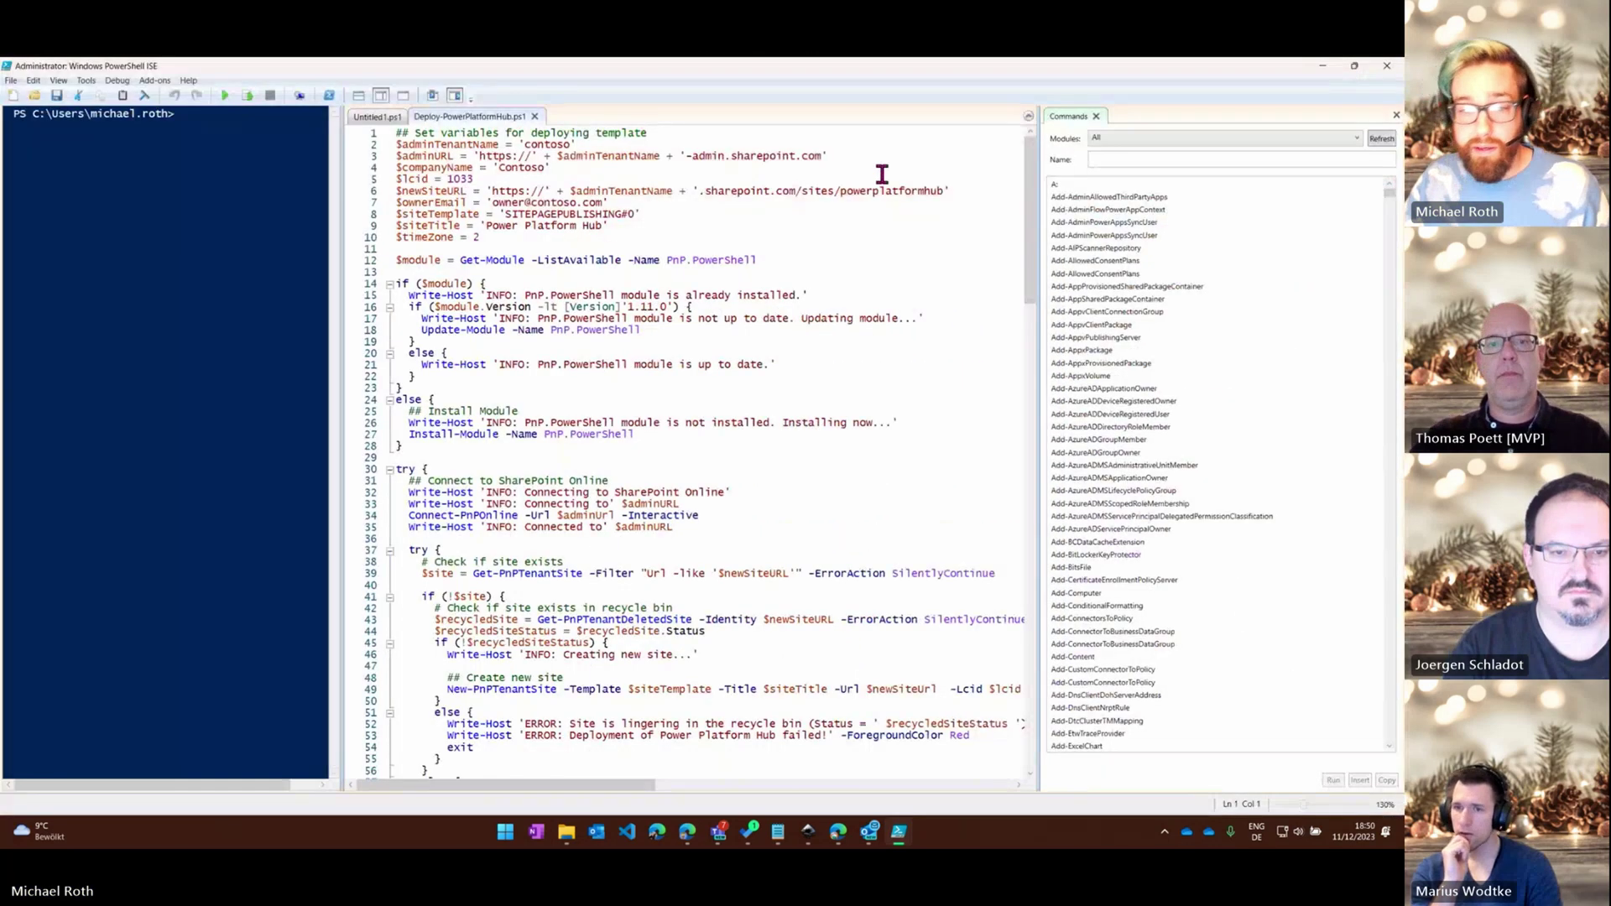
{"action": "left_click_drag", "start_coordinate": [1035, 181], "coordinate": [1025, 149]}
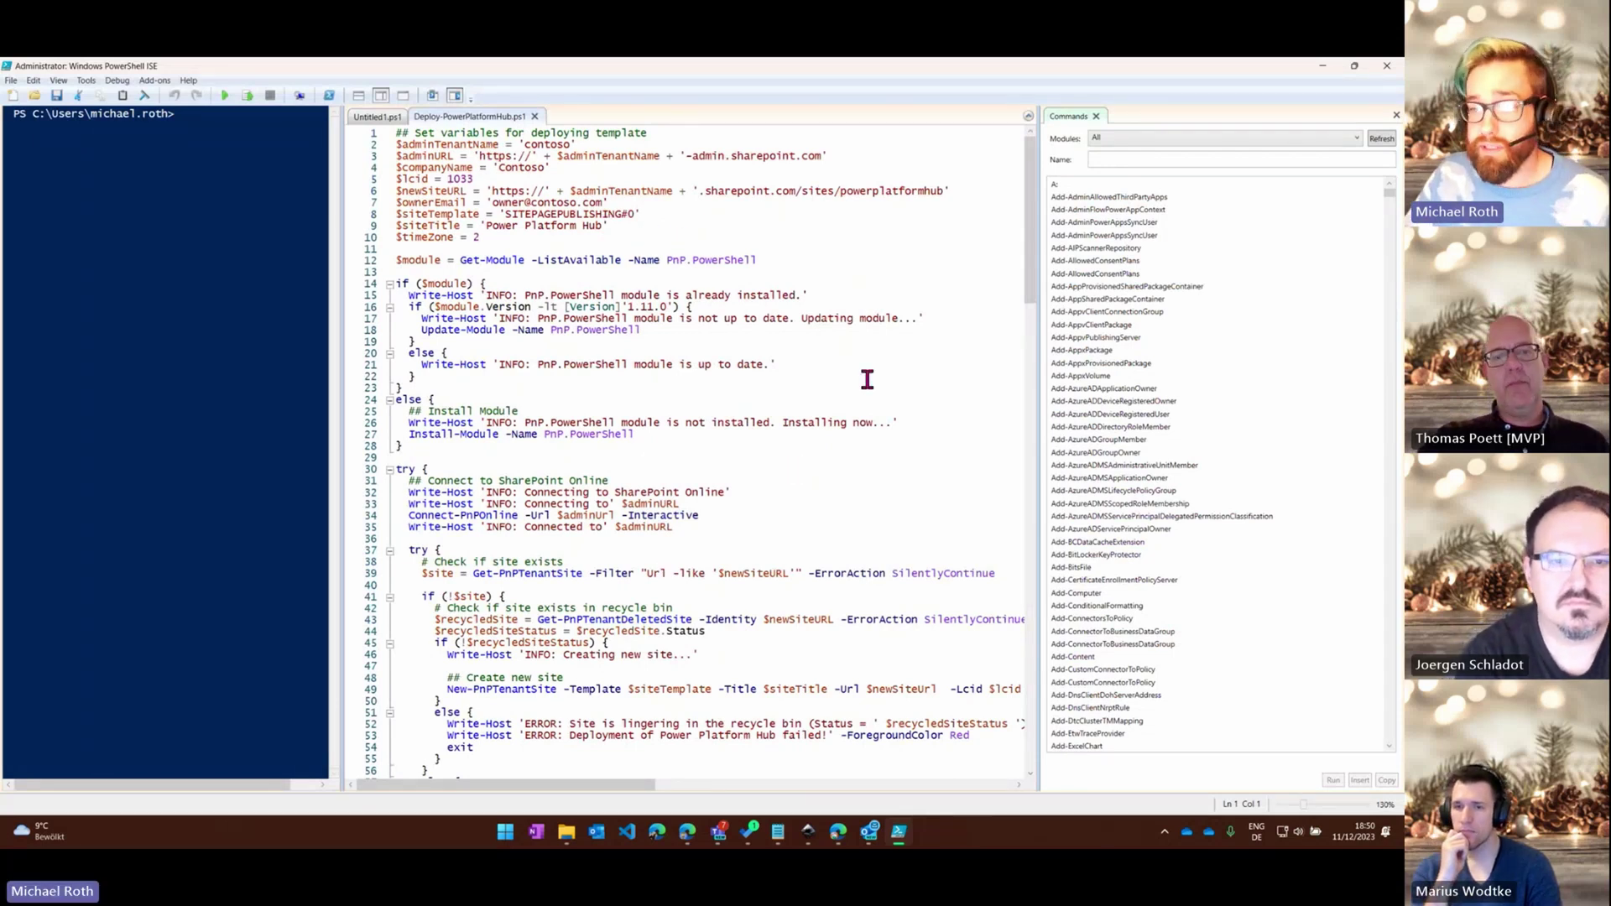
Switch to the hub's Hackathons page in the browser and highlight the tenant name in the SharePoint URL
{"action": "left_click", "coordinate": [1323, 67]}
{"action": "left_click", "coordinate": [805, 87]}
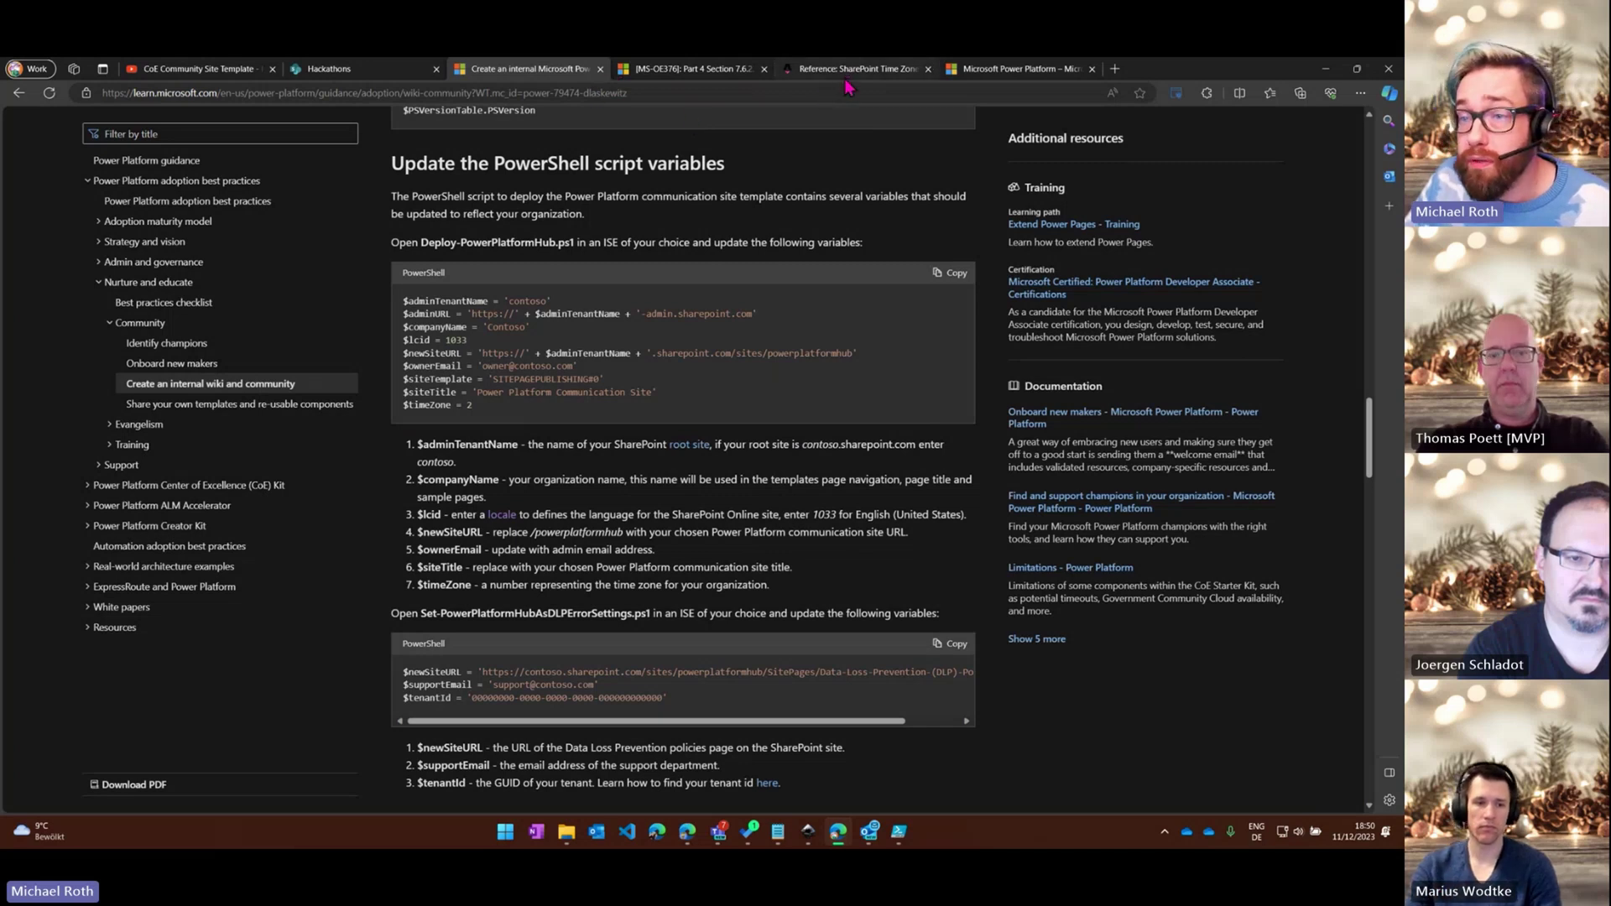
{"action": "left_click", "coordinate": [364, 75]}
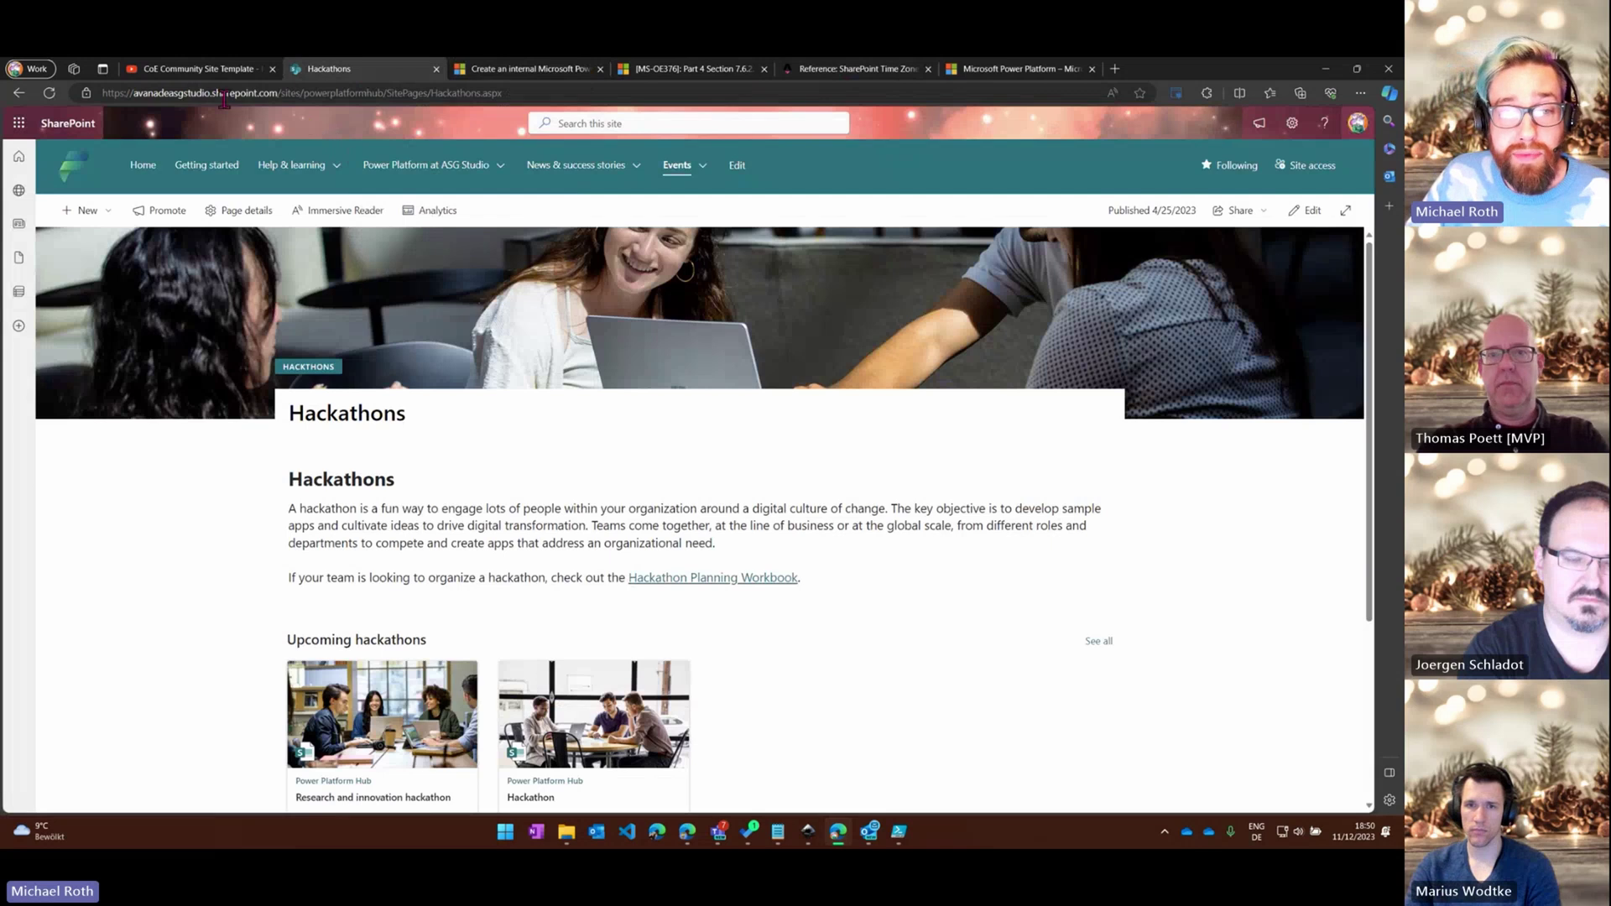
{"action": "left_click_drag", "start_coordinate": [131, 93], "coordinate": [212, 95]}
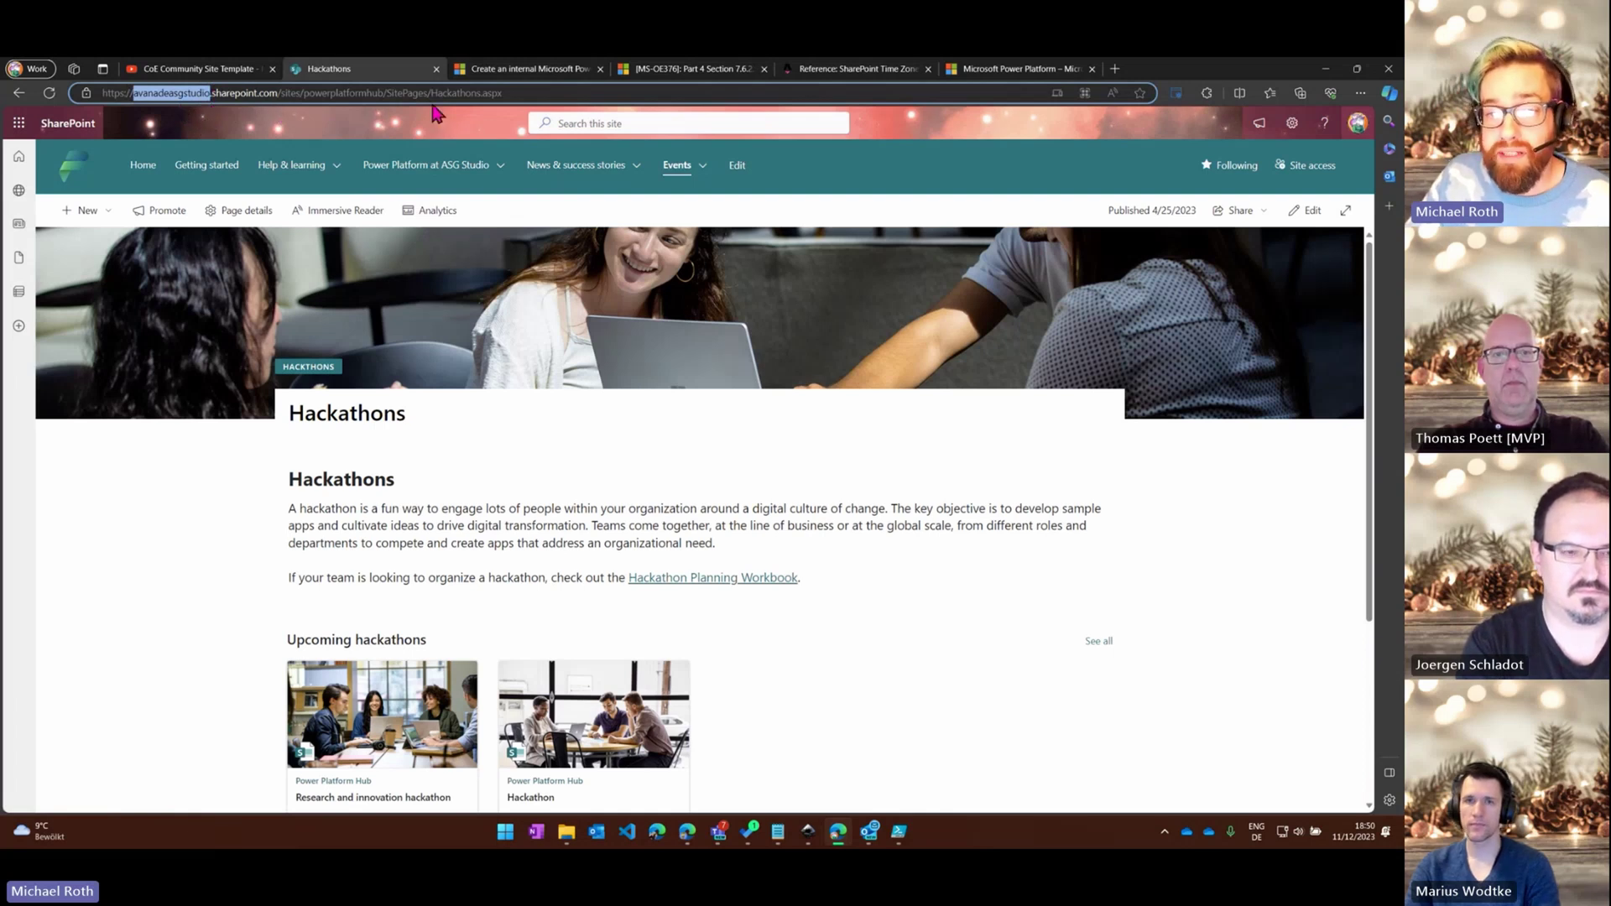
Return to Deploy-PowerPlatformHub.ps1 in PowerShell ISE and point out the $adminTenantName value that needs replacing
{"action": "left_click", "coordinate": [899, 832]}
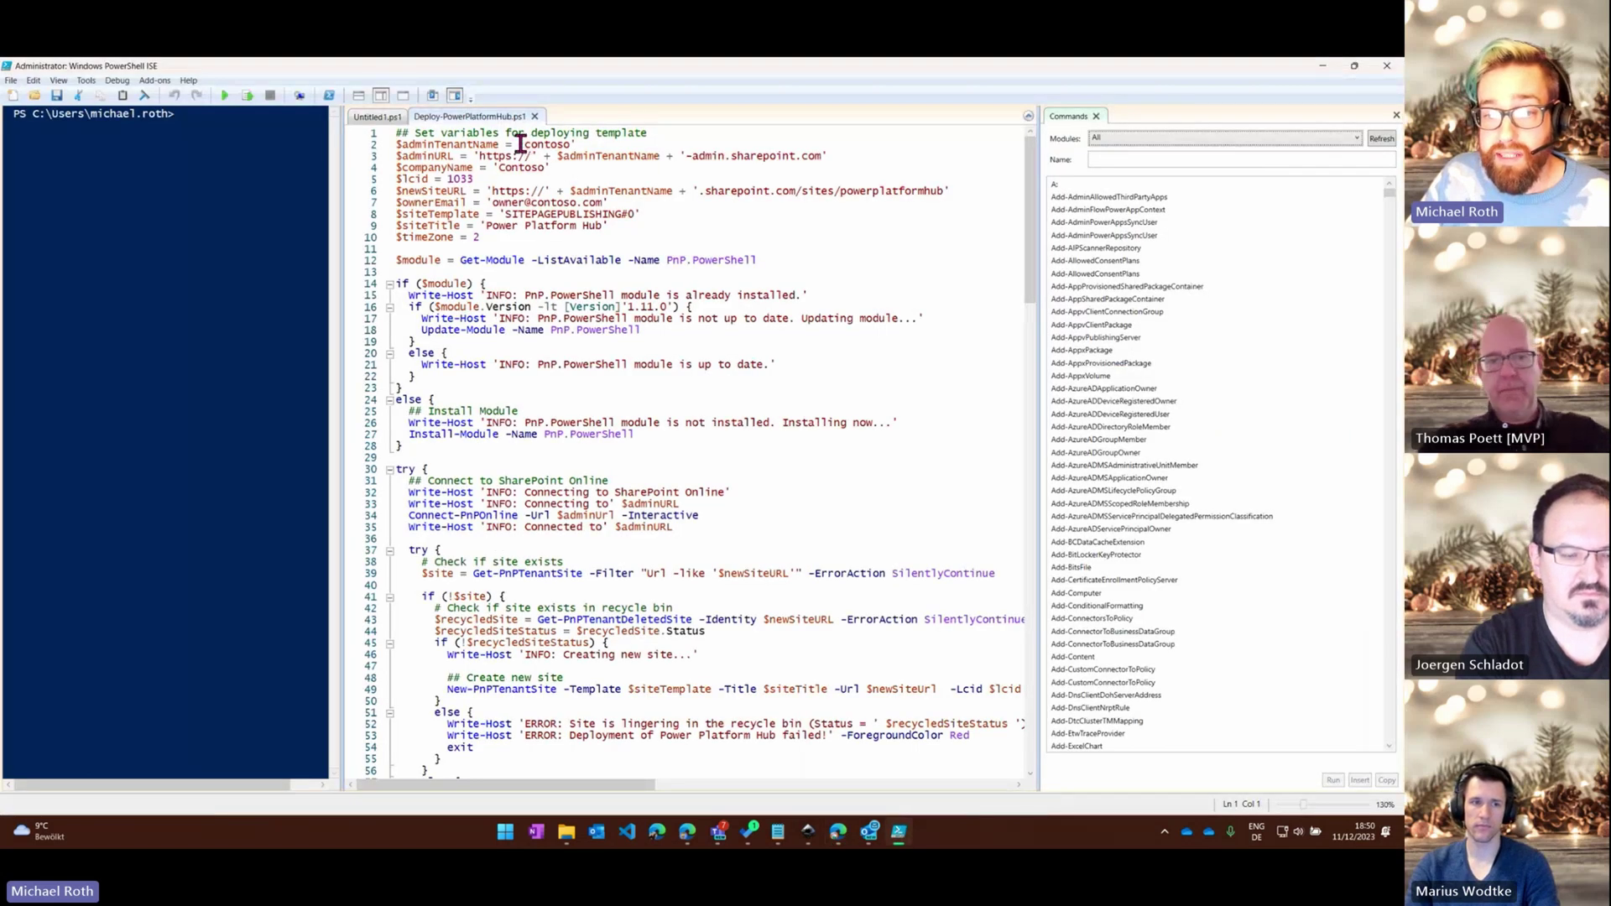
{"action": "left_click_drag", "start_coordinate": [518, 144], "coordinate": [578, 147]}
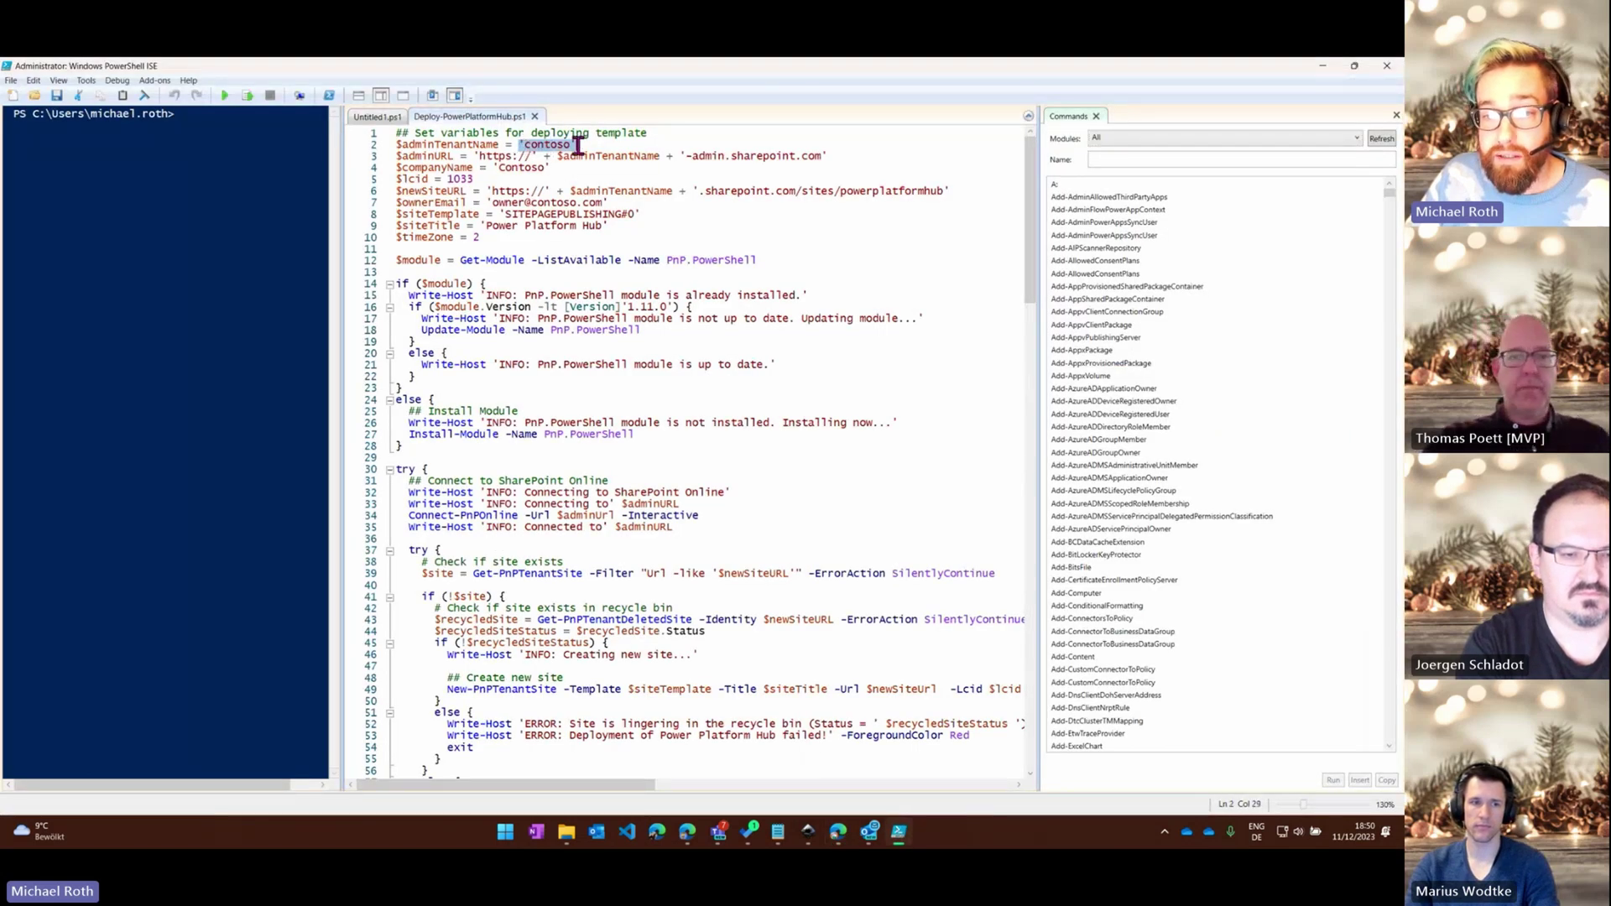
{"action": "left_click", "coordinate": [687, 229]}
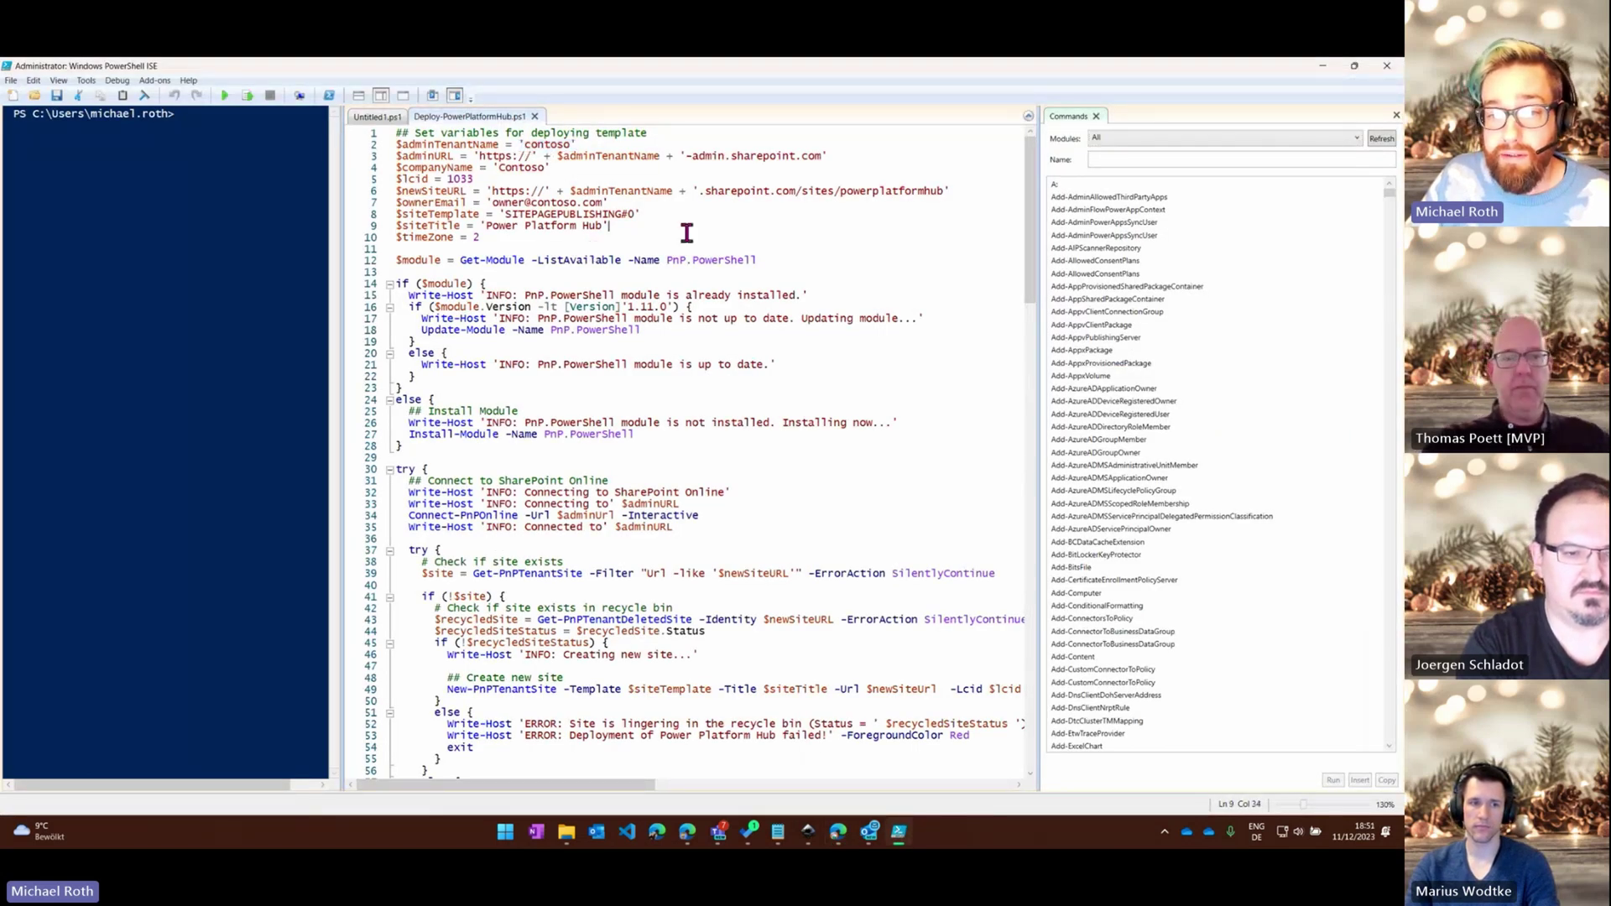
Go back to the Microsoft Learn article and examine how $adminURL is built from $adminTenantName
{"action": "left_click", "coordinate": [1327, 67]}
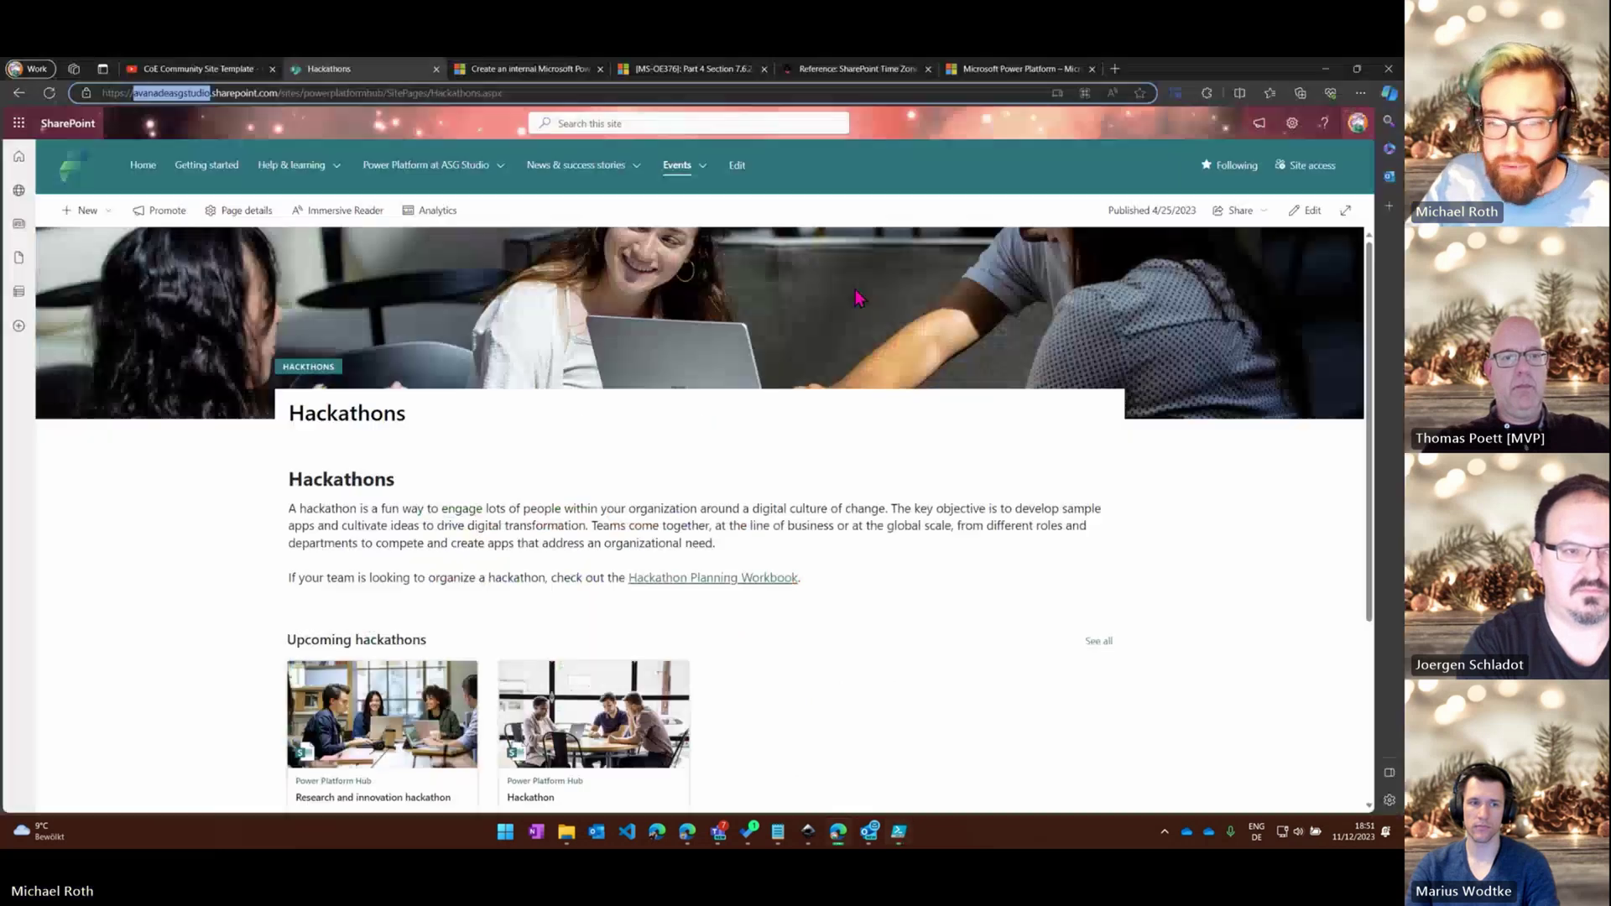
{"action": "left_click", "coordinate": [520, 71]}
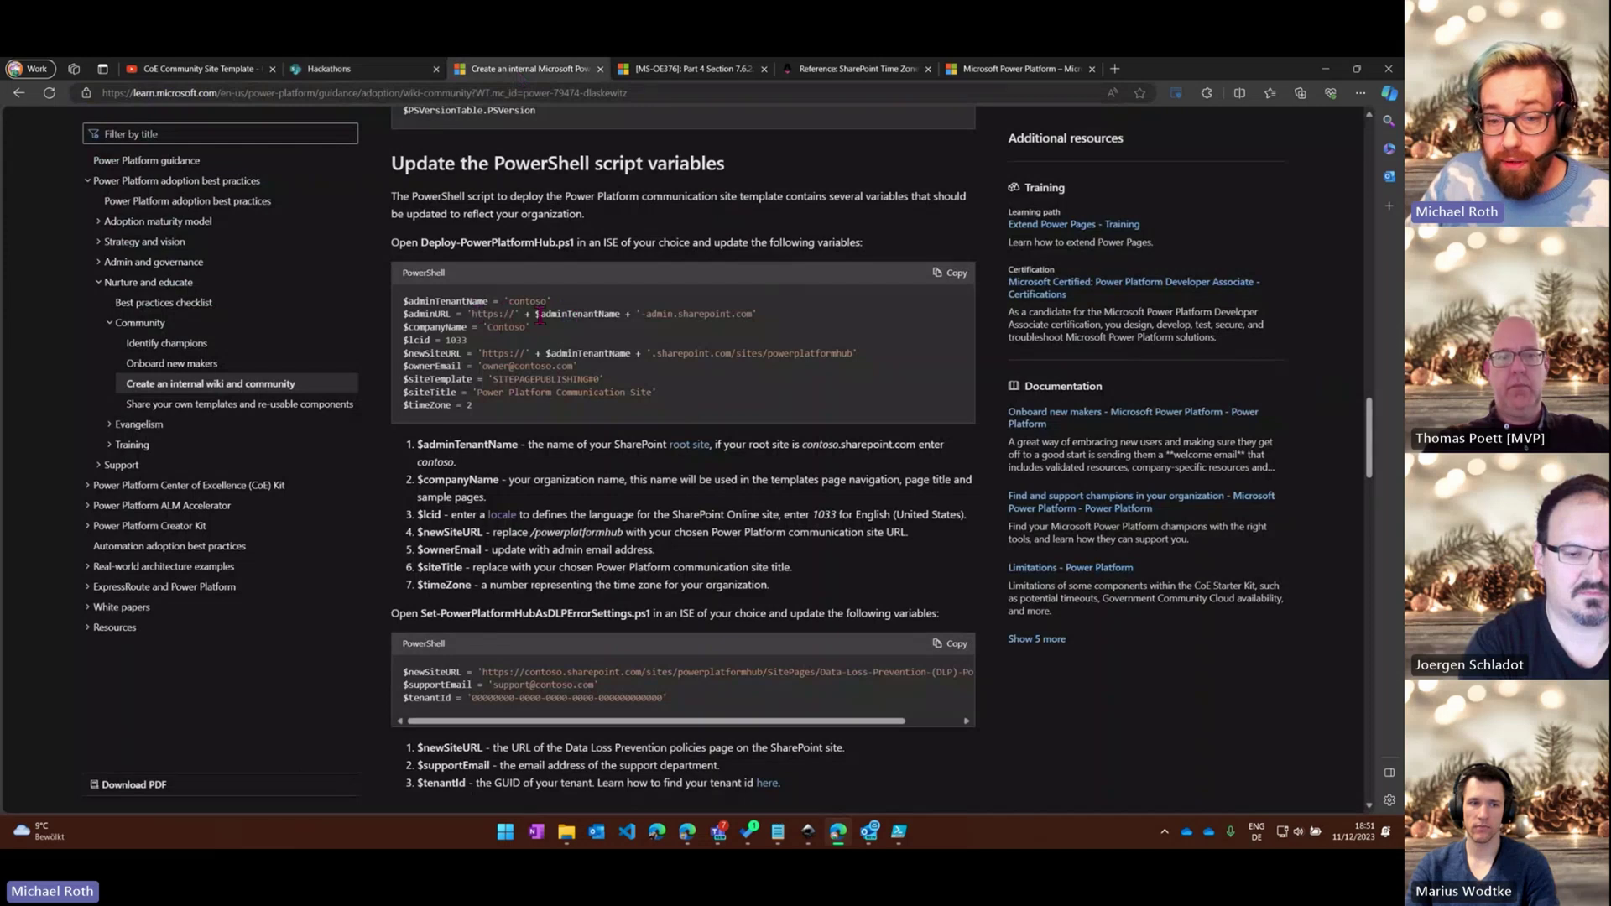
{"action": "left_click_drag", "start_coordinate": [537, 316], "coordinate": [620, 315]}
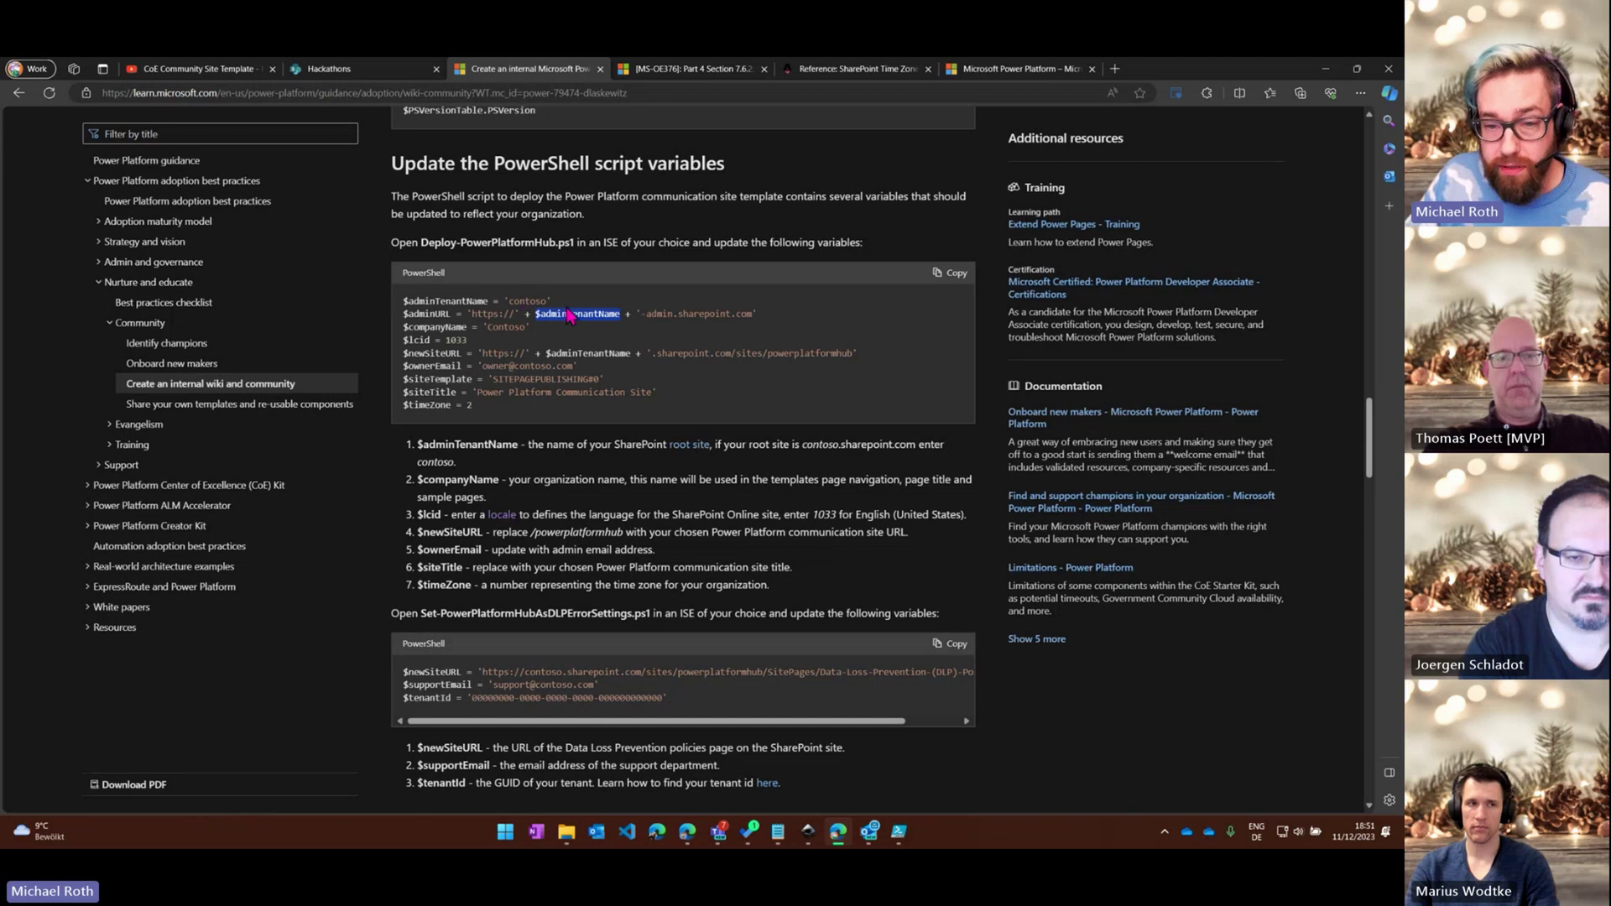
{"action": "left_click", "coordinate": [690, 316]}
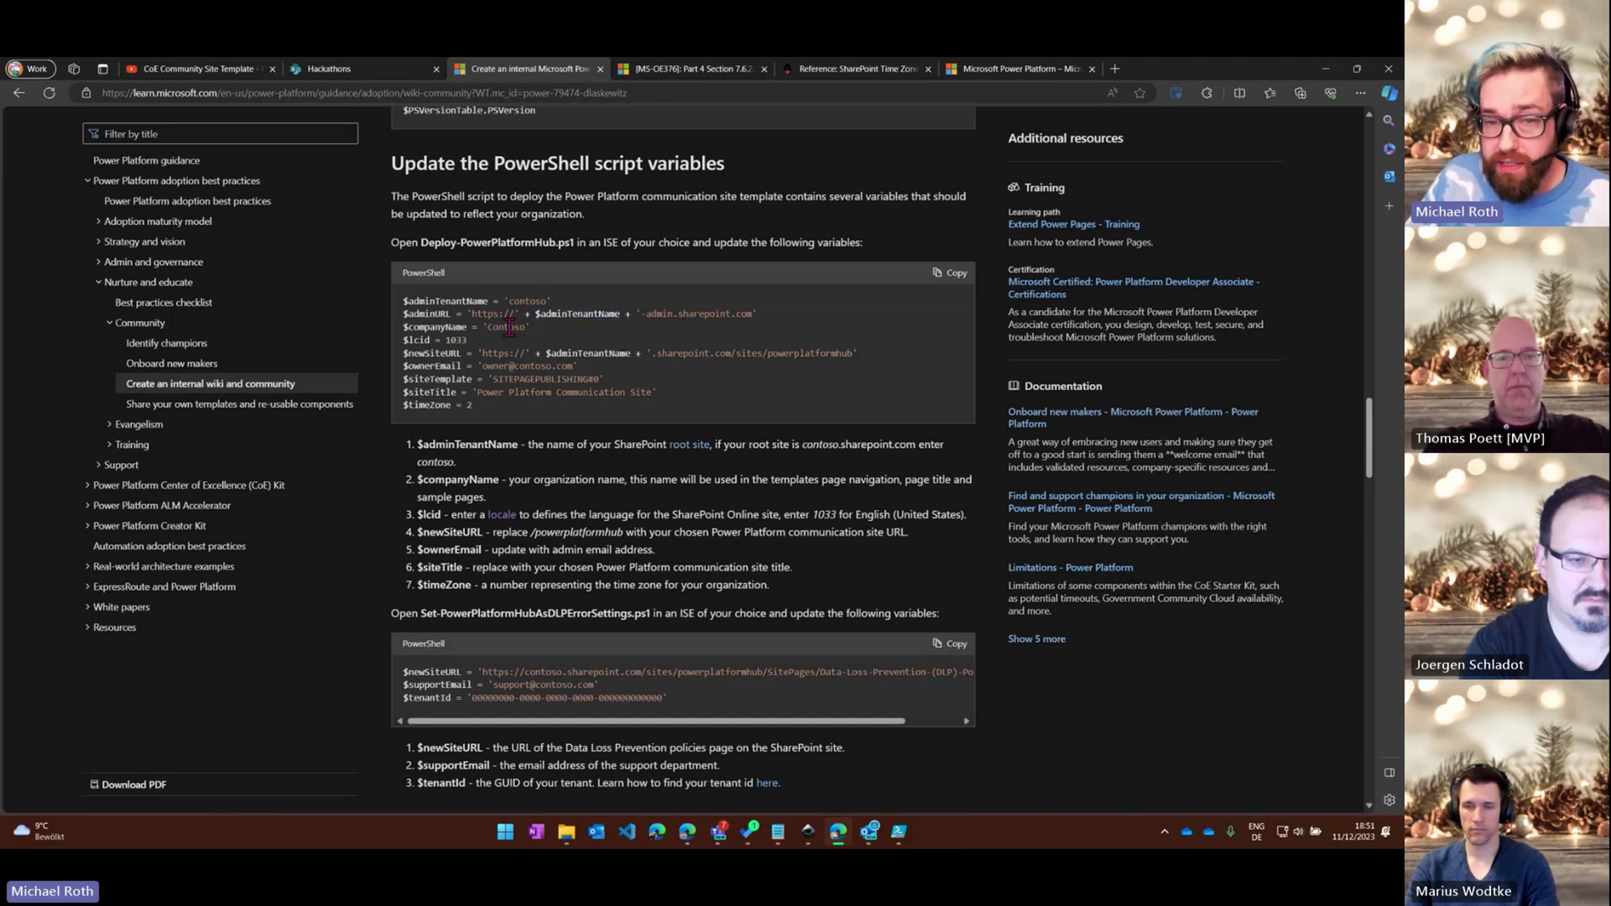
Check where the company name appears in the hub's navigation, and review the article's $companyName and $lcid variables
{"action": "left_click", "coordinate": [403, 73]}
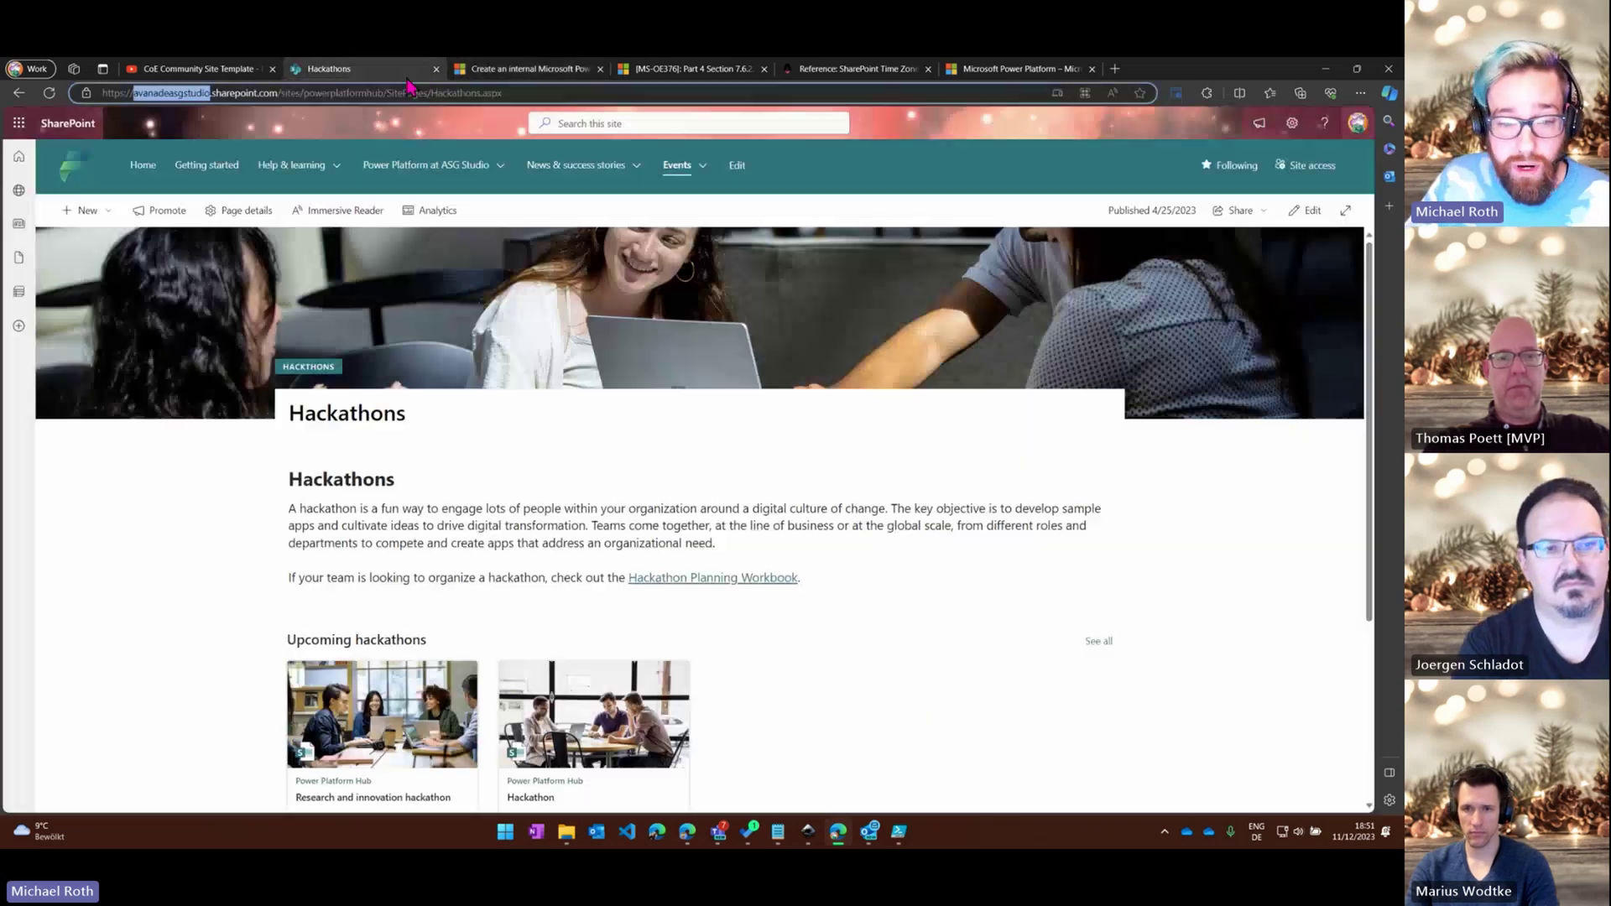
{"action": "mouse_move", "coordinate": [396, 177]}
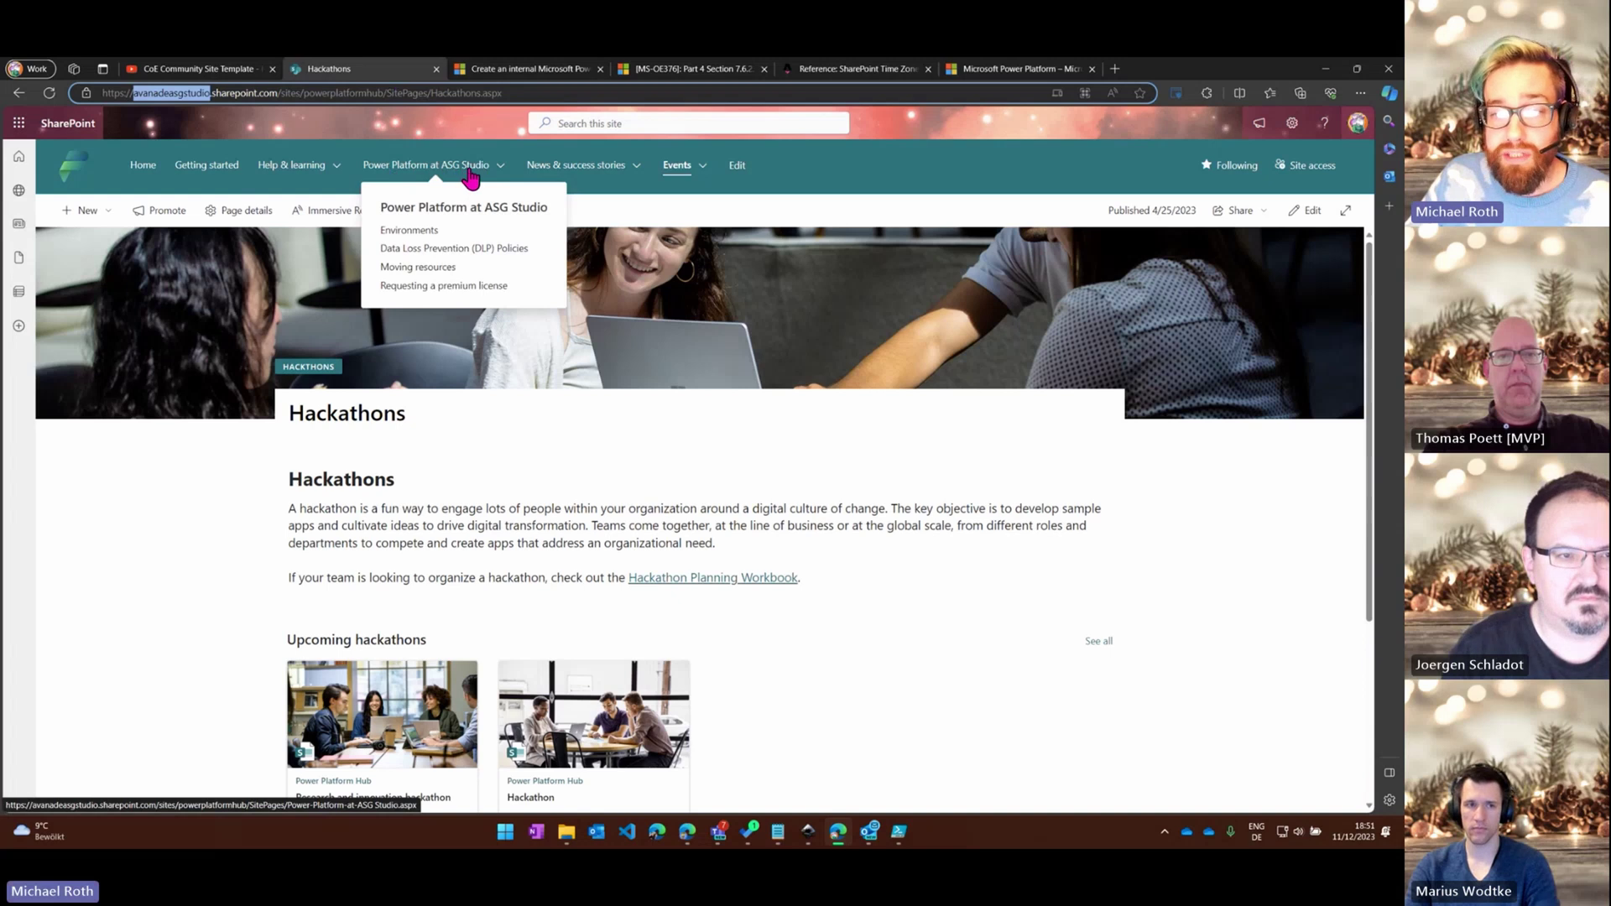
{"action": "left_click", "coordinate": [537, 74]}
{"action": "double_click", "coordinate": [519, 327]}
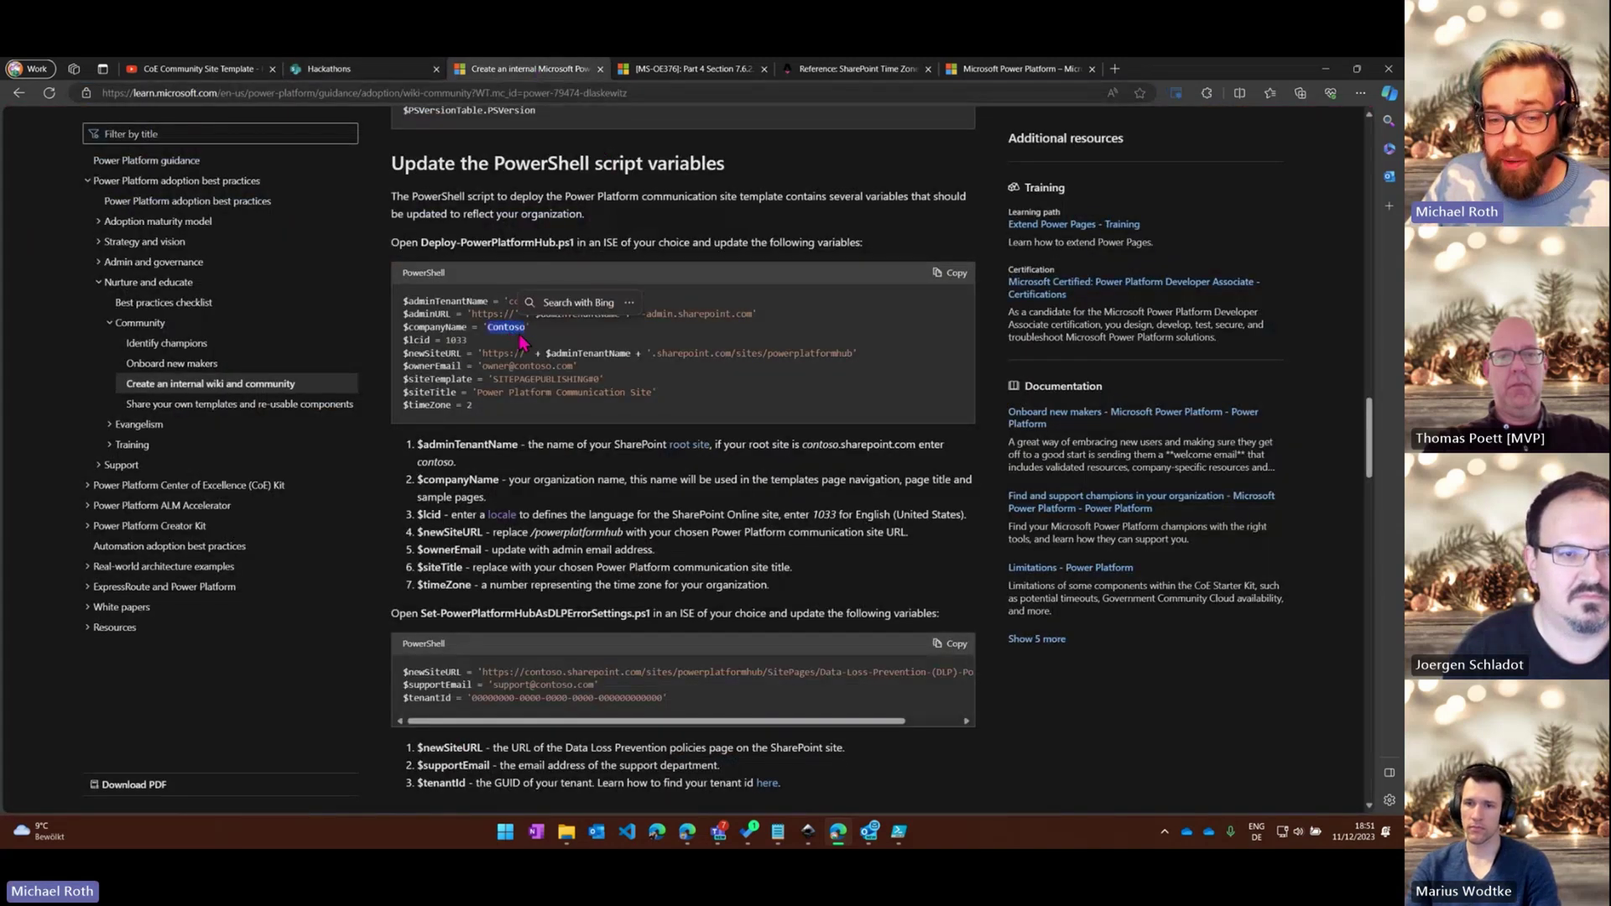
{"action": "triple_click", "coordinate": [554, 343]}
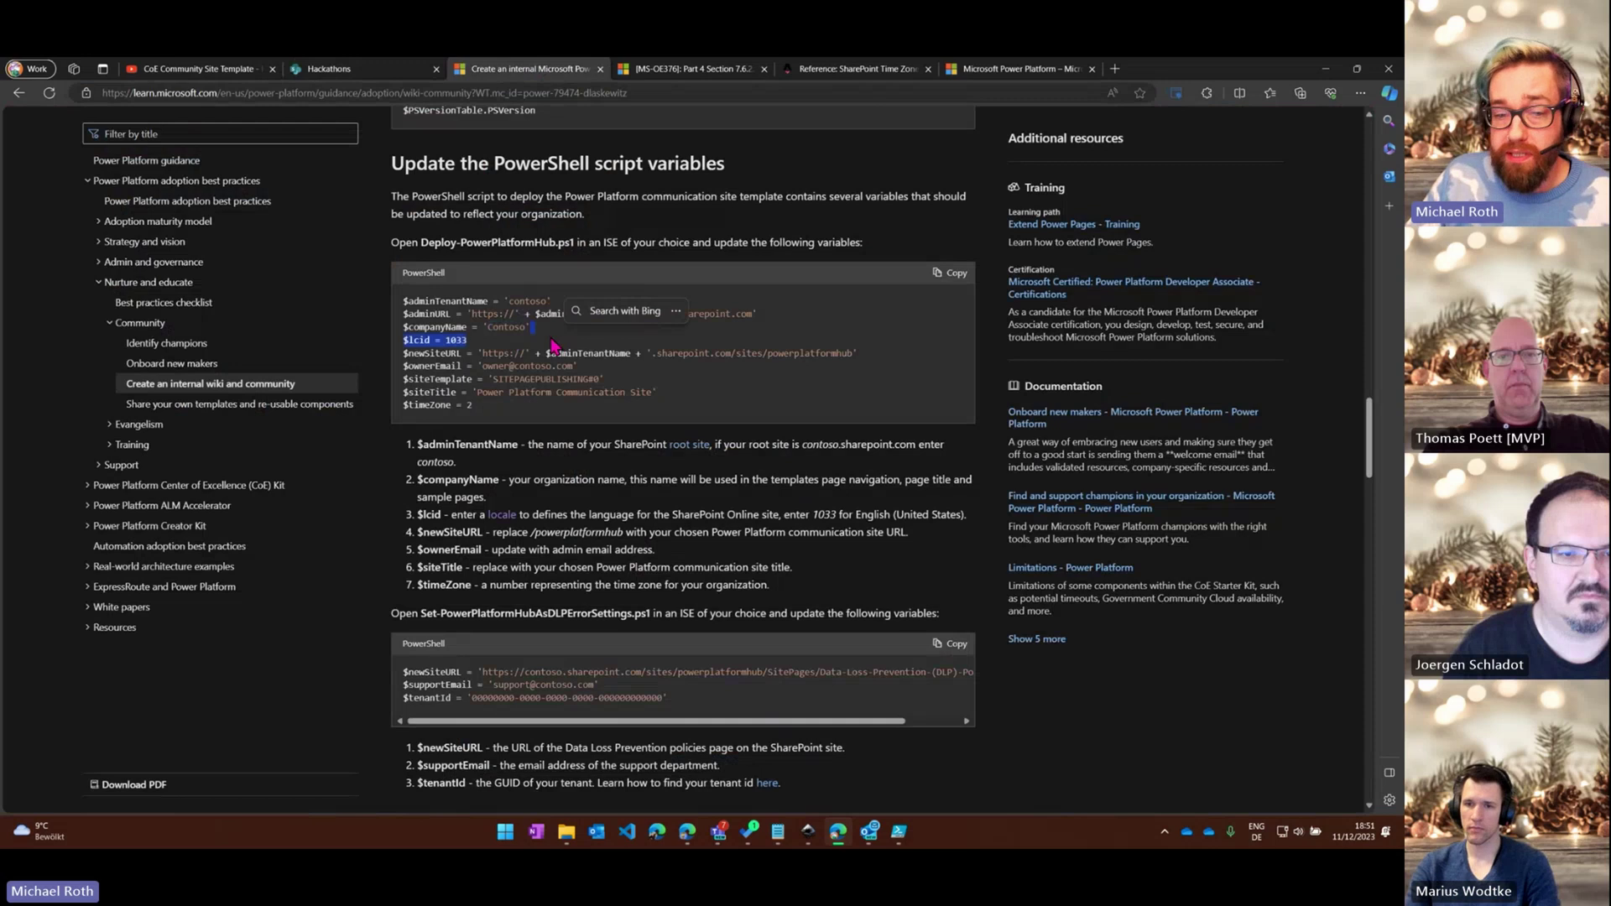
{"action": "left_click", "coordinate": [625, 476]}
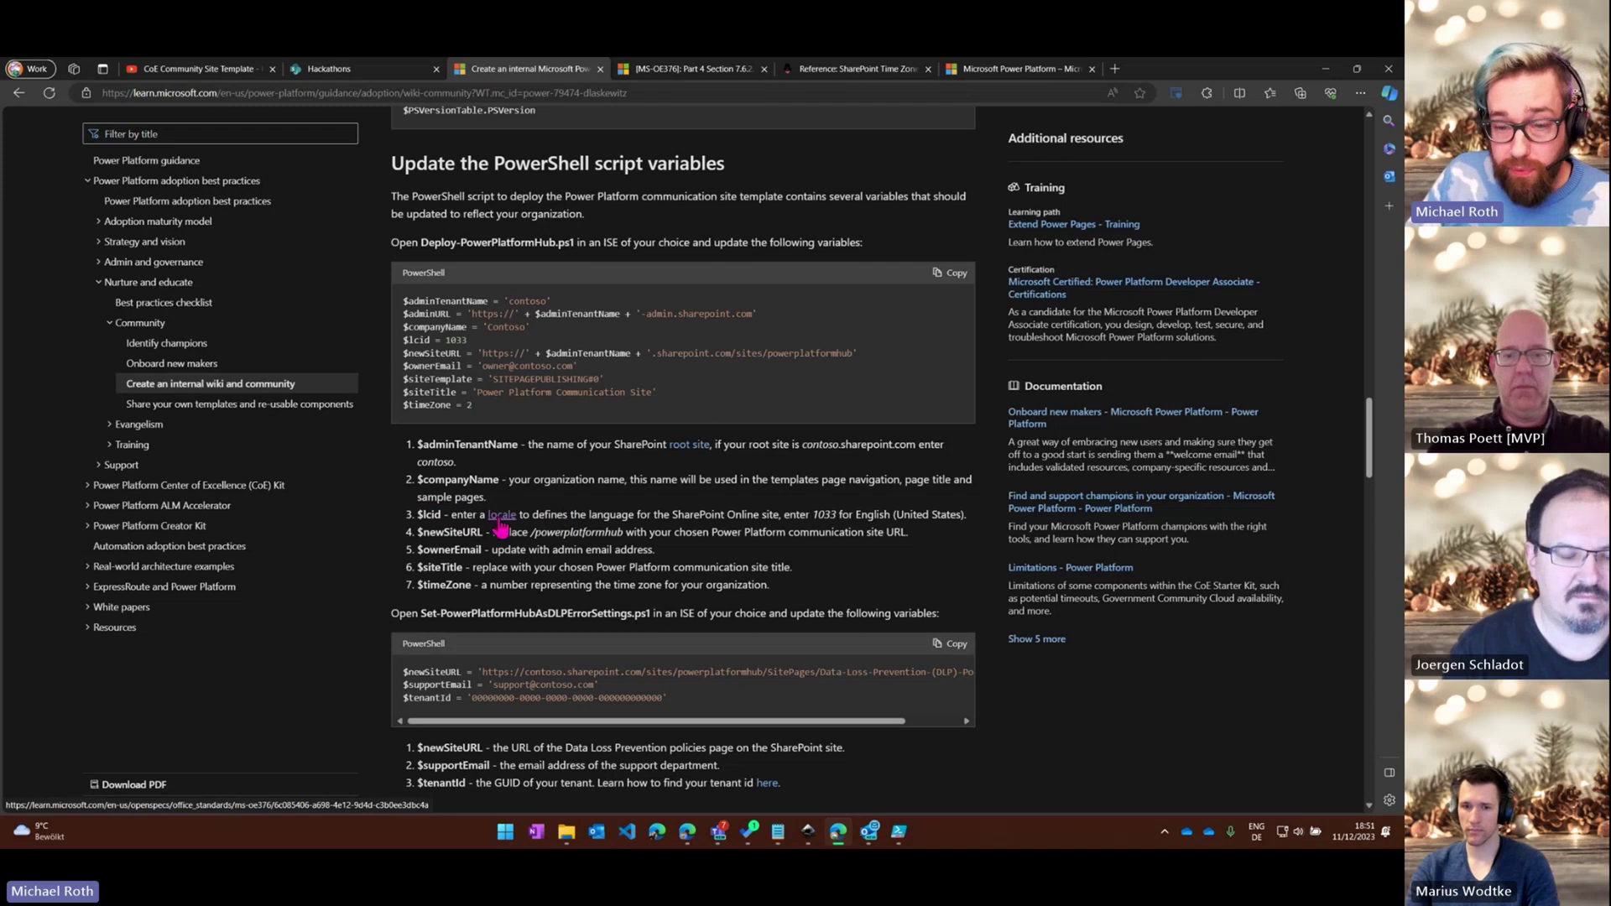
Open the article's locale reference for $lcid in a new tab and look through the LCID table of language codes
{"action": "right_click", "coordinate": [501, 526]}
{"action": "left_click", "coordinate": [537, 535]}
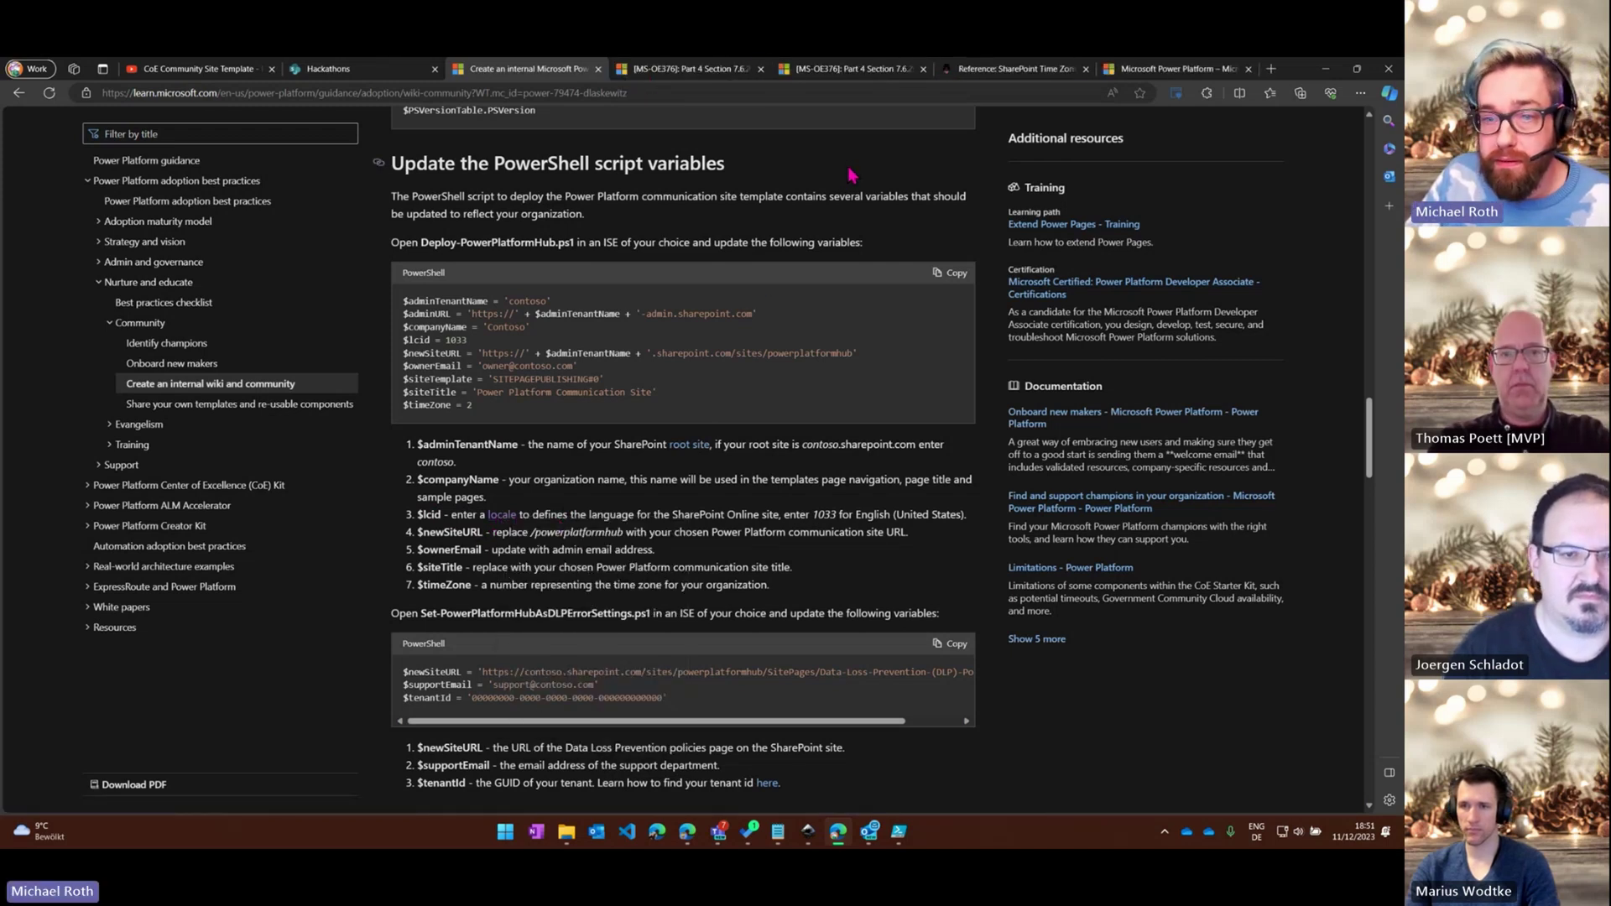
{"action": "left_click_drag", "start_coordinate": [1301, 71], "coordinate": [1118, 139]}
{"action": "left_click", "coordinate": [797, 134]}
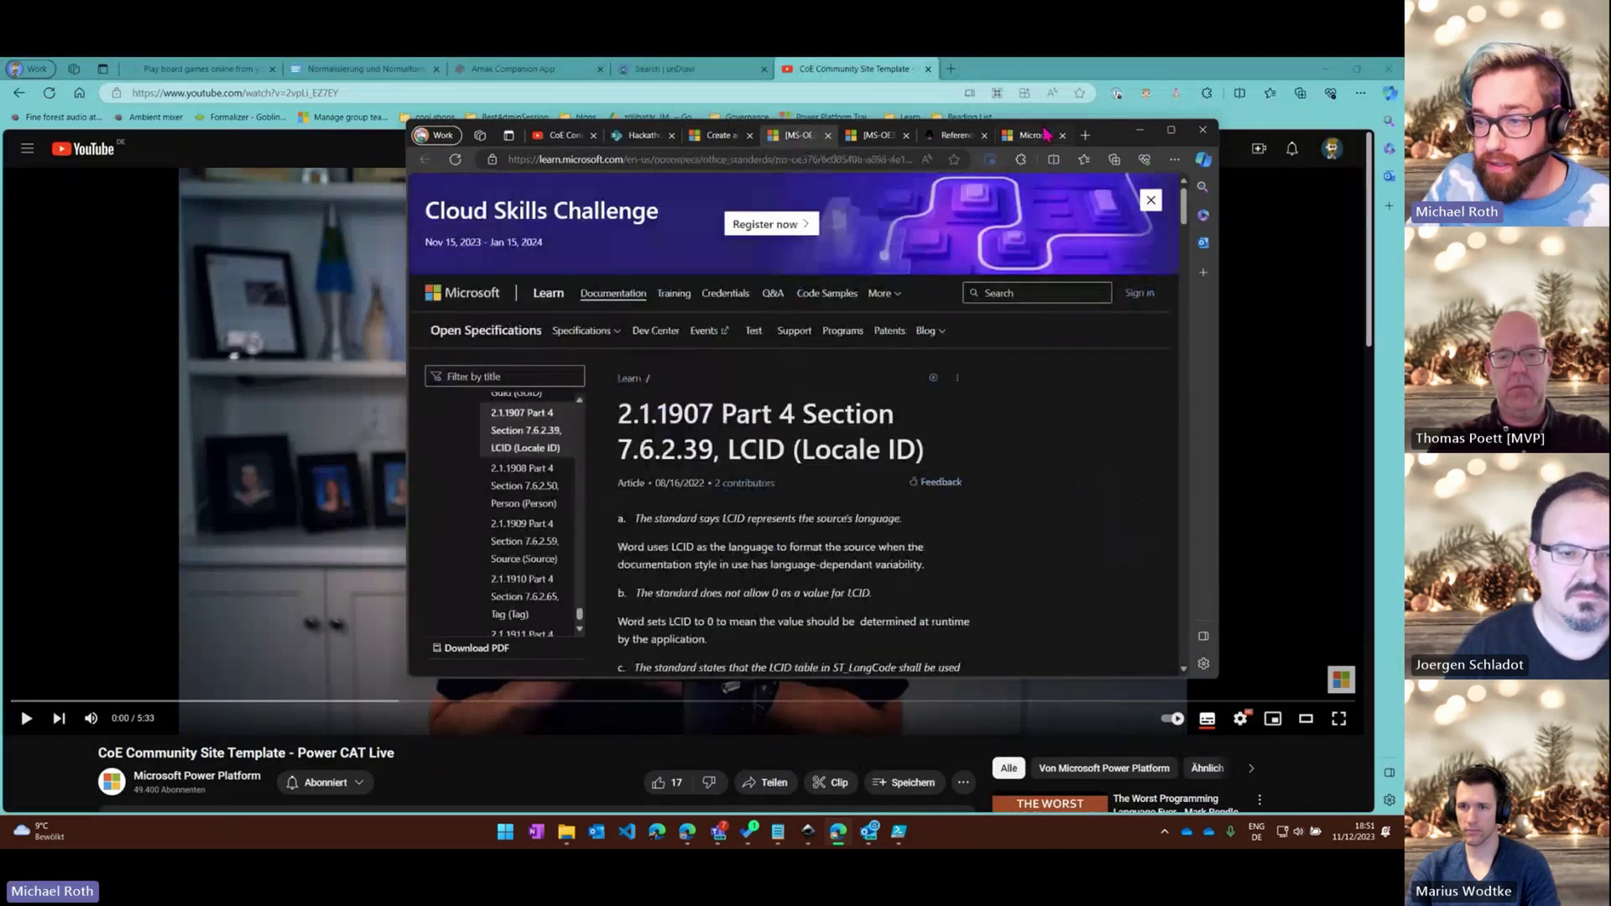
{"action": "left_click", "coordinate": [1171, 130]}
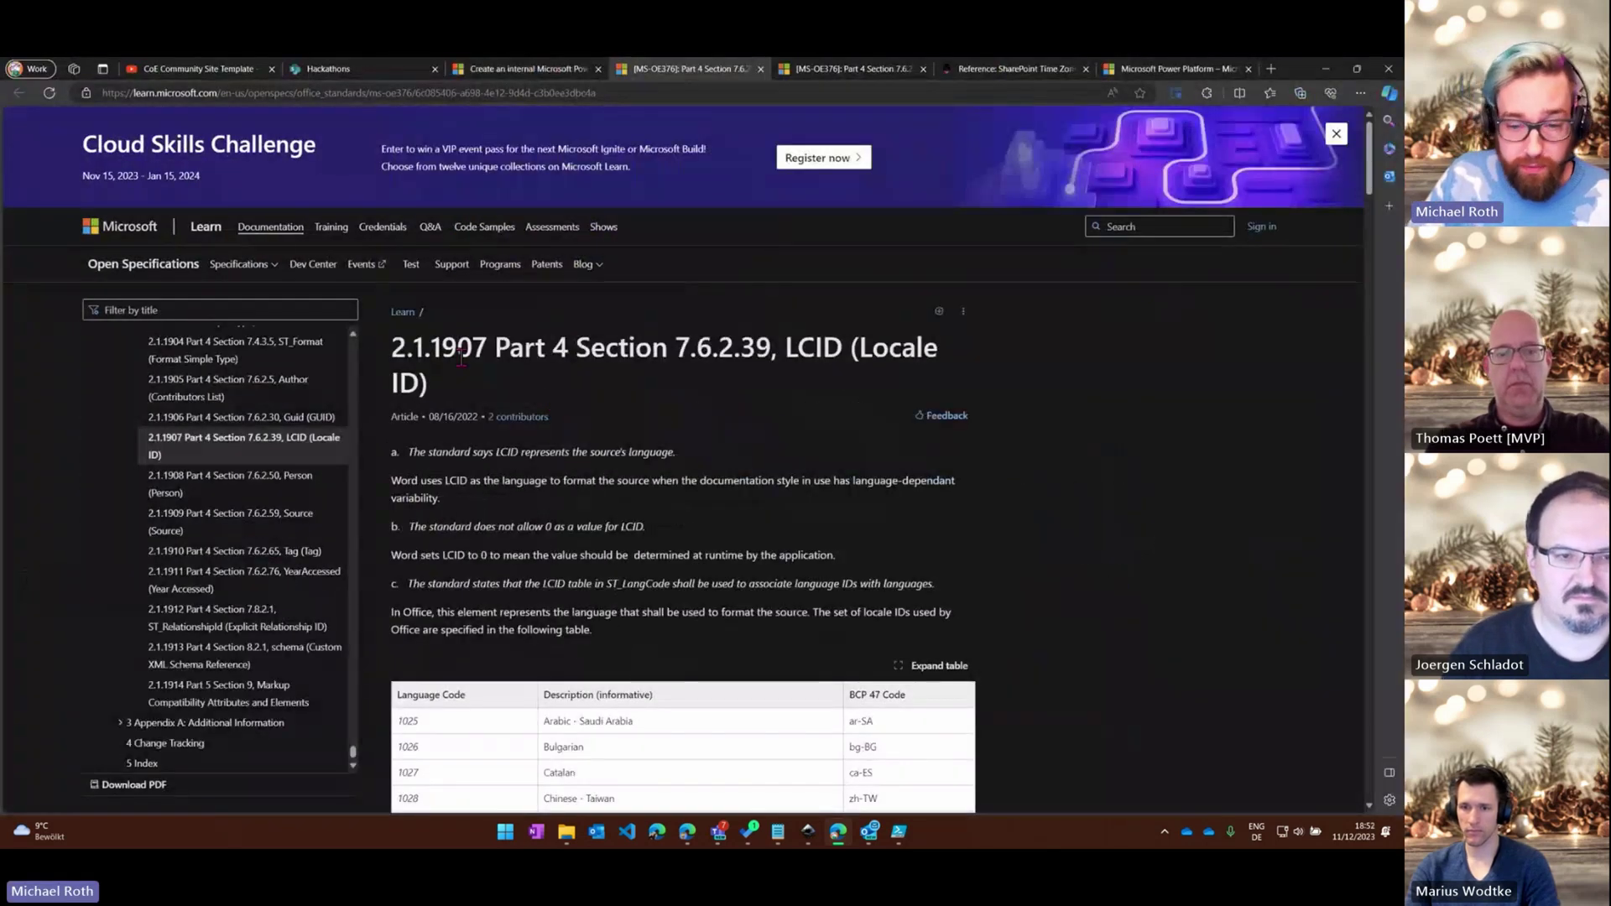
{"action": "scroll", "coordinate": [487, 352], "scroll_direction": "down", "scroll_amount": 5}
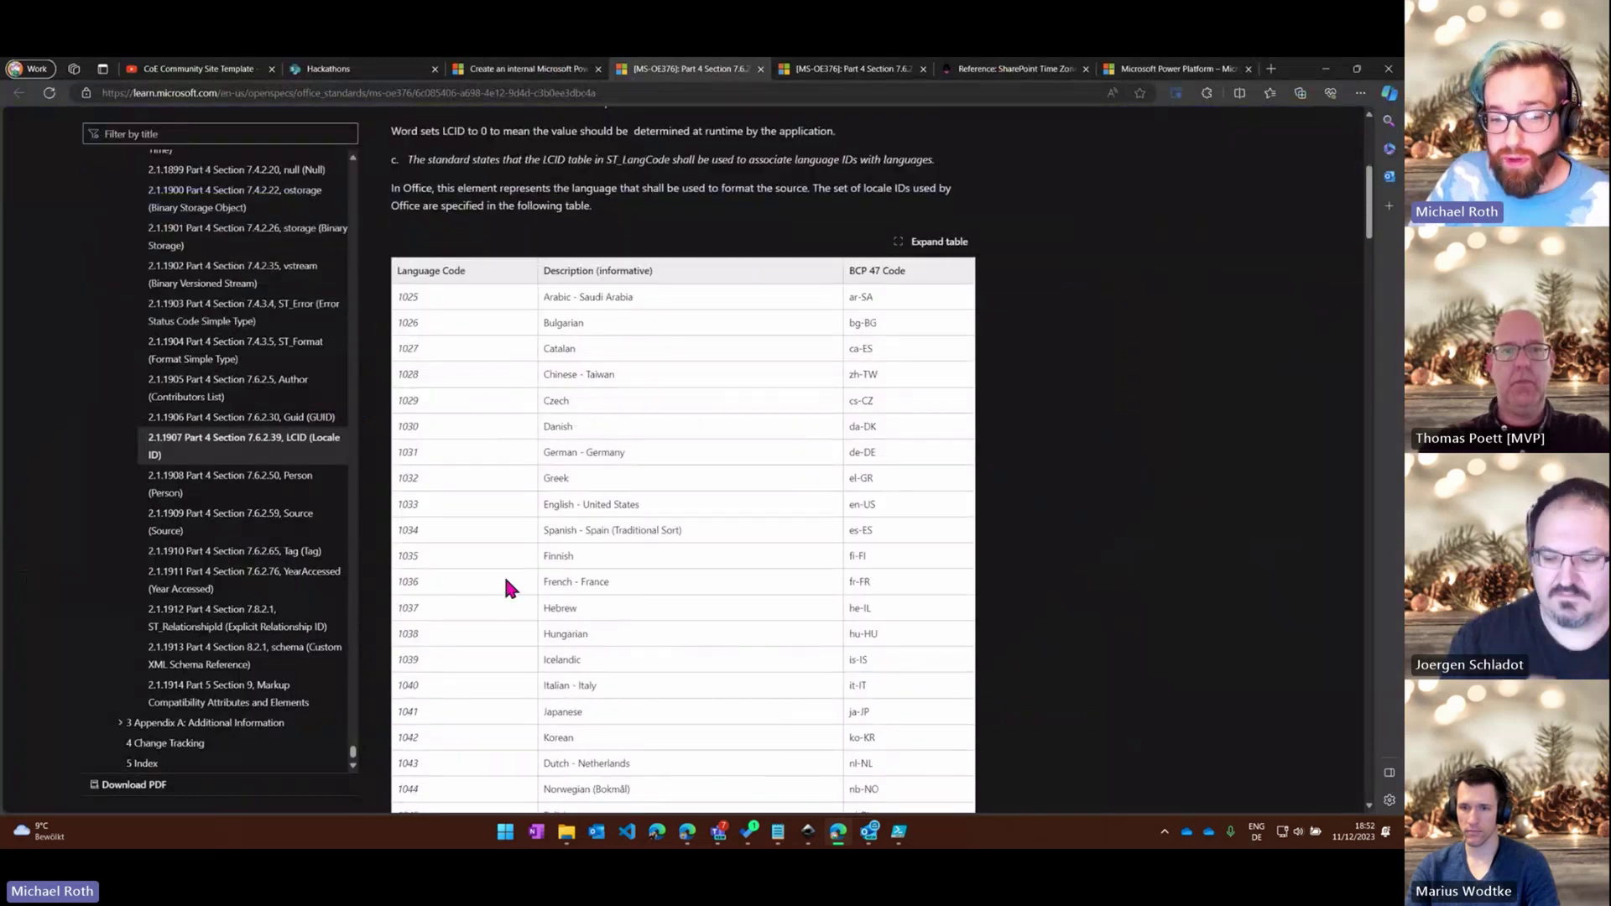
{"action": "scroll", "coordinate": [501, 578], "scroll_direction": "down", "scroll_amount": 3}
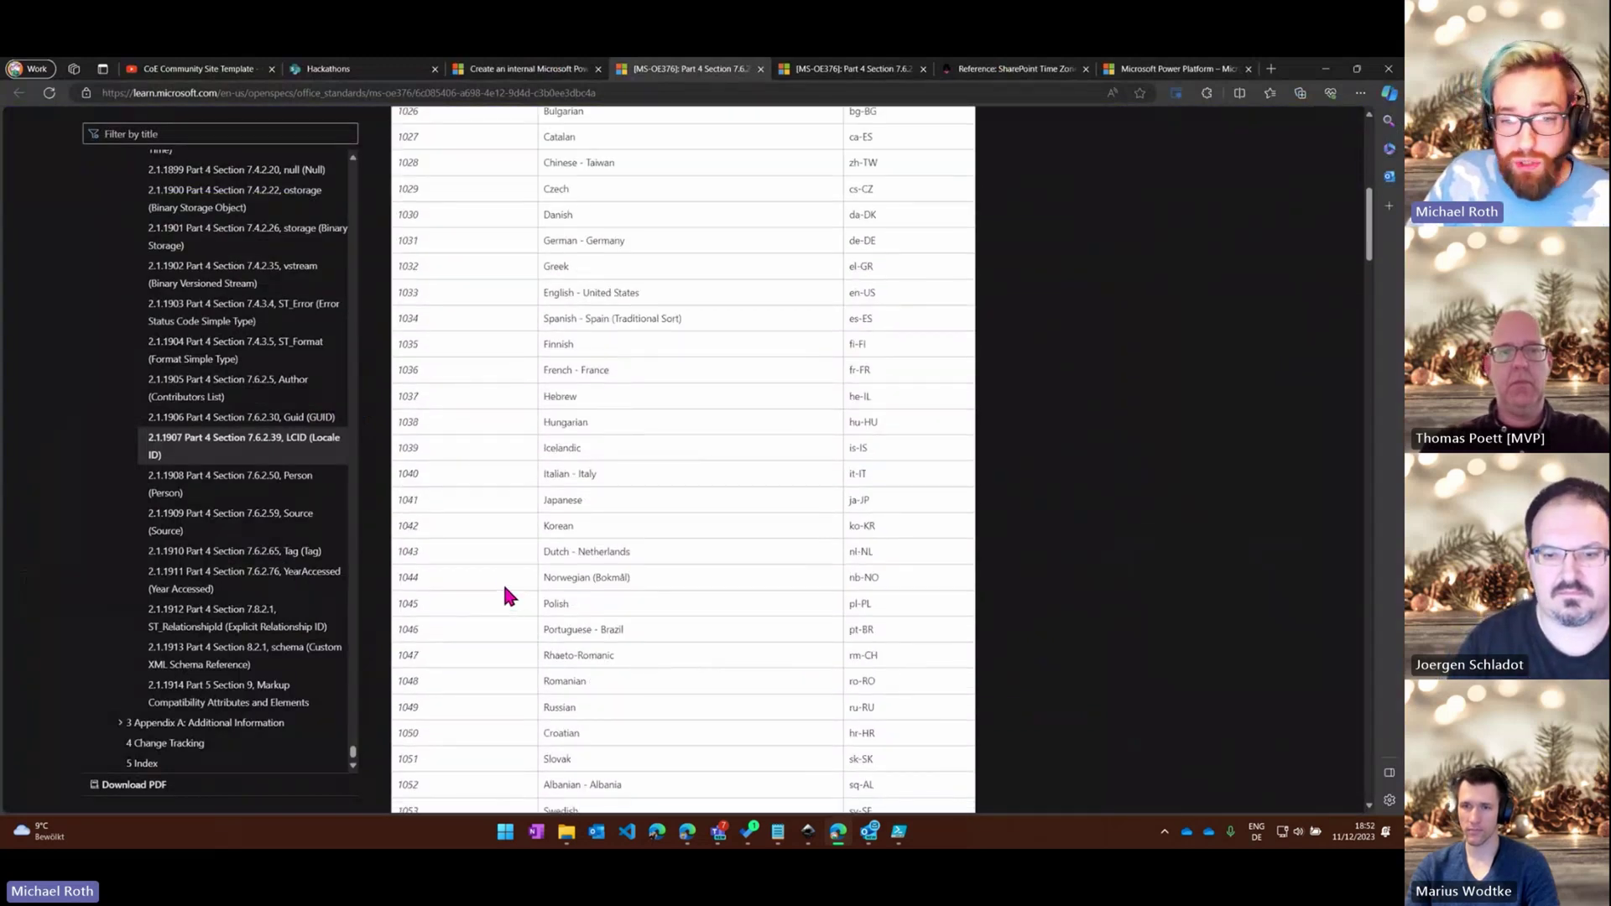
{"action": "scroll", "coordinate": [667, 429], "scroll_direction": "down", "scroll_amount": 6}
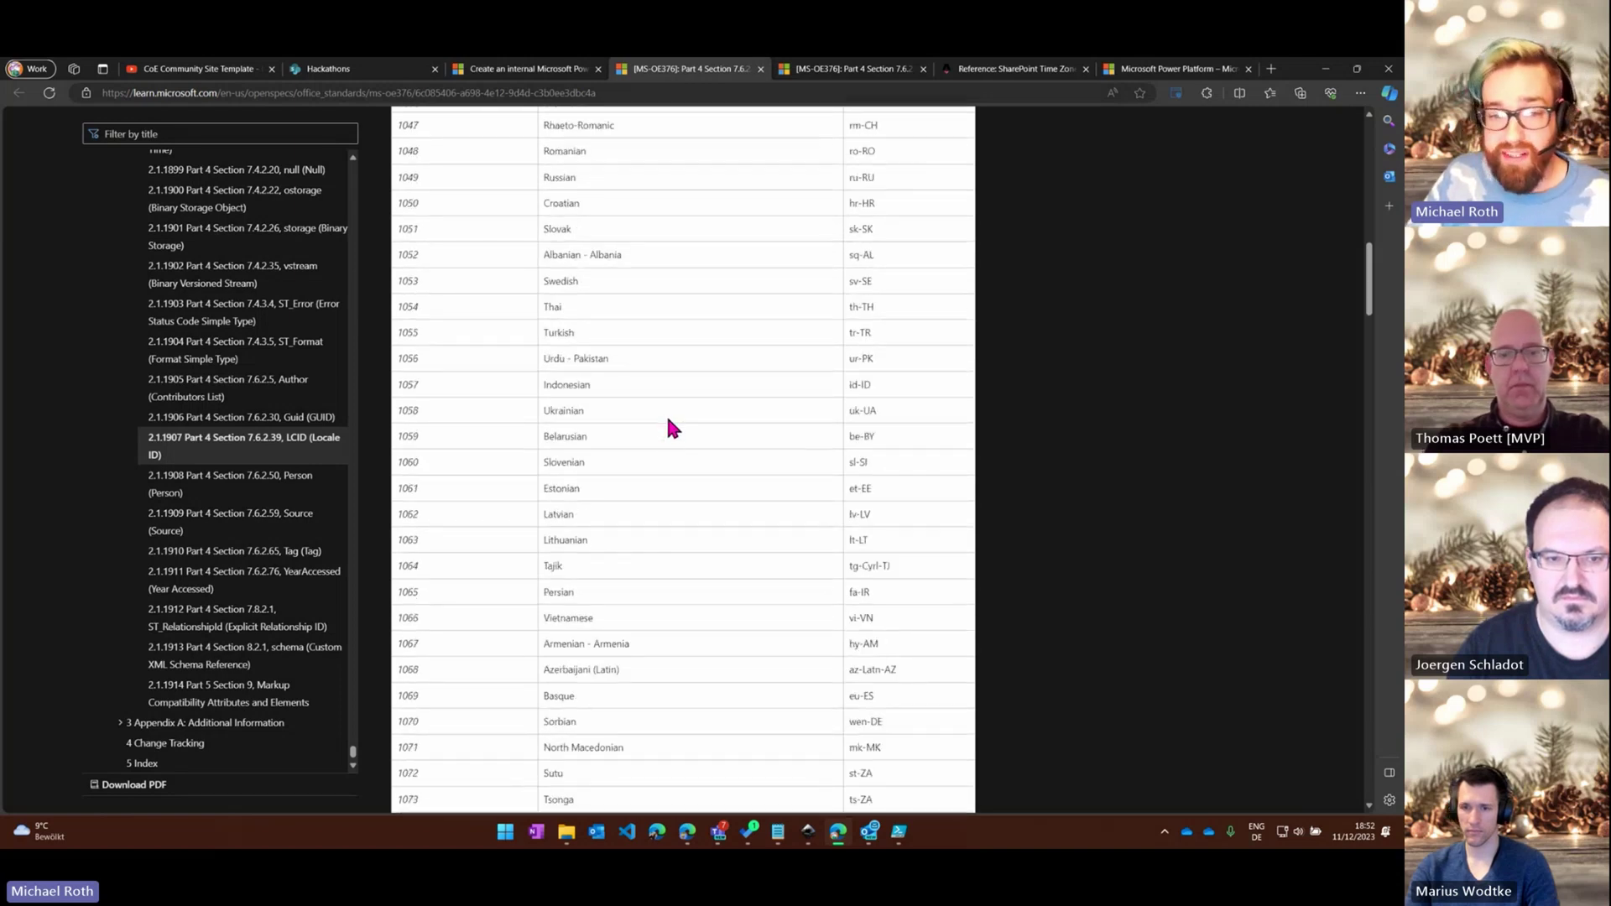
{"action": "scroll", "coordinate": [666, 414], "scroll_direction": "down", "scroll_amount": 2}
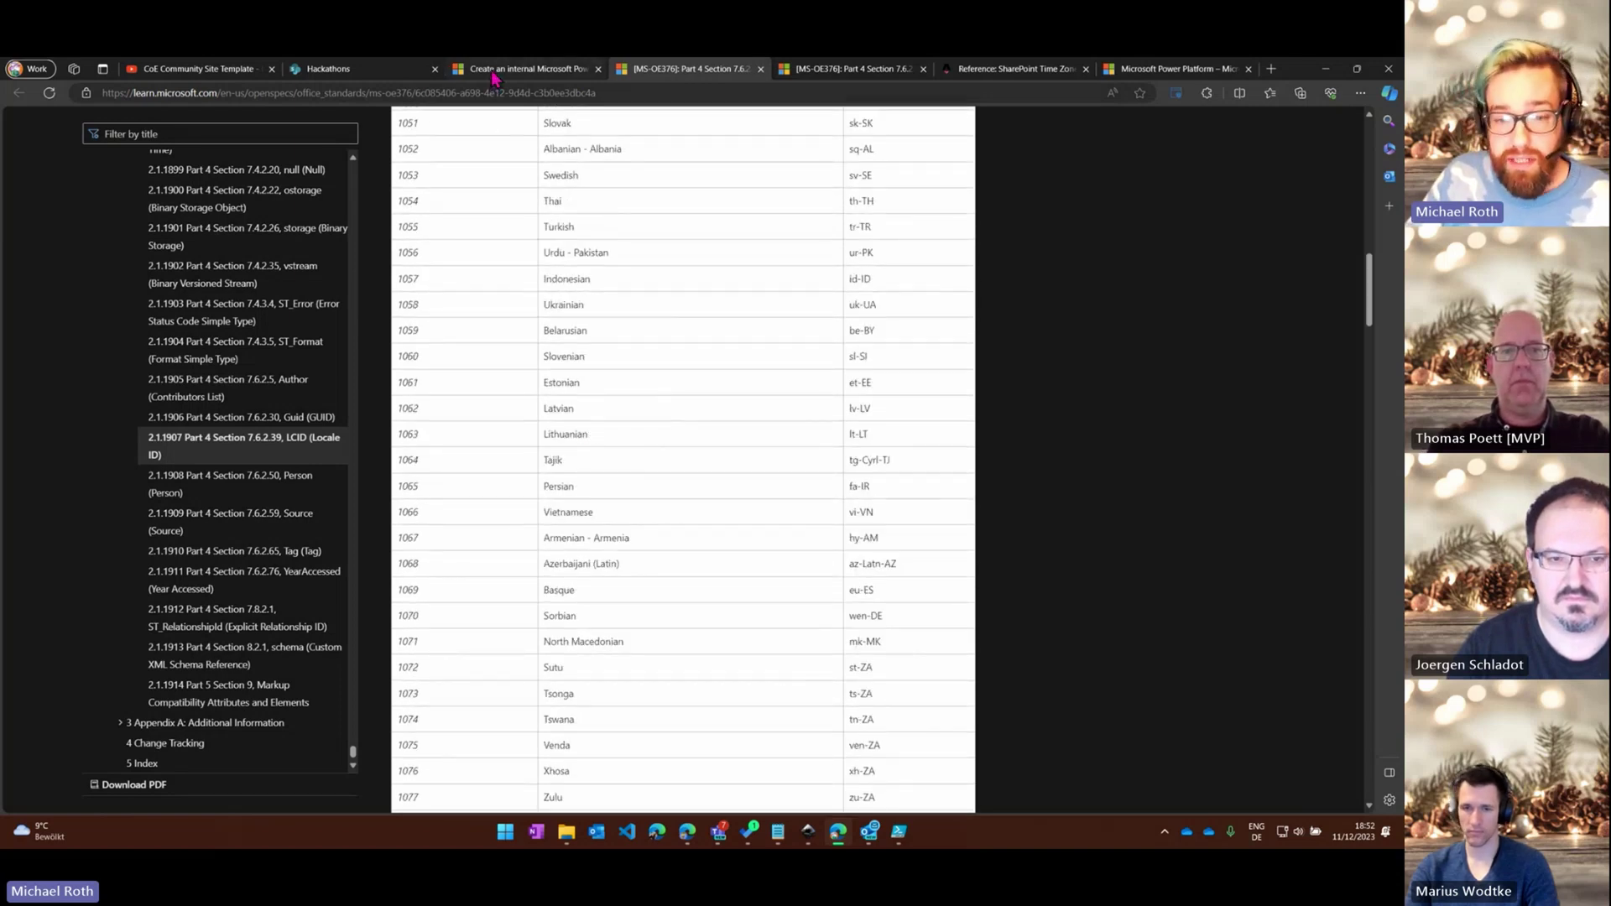
Return to the Microsoft Learn article and review the $lcid and $newSiteURL variables of Deploy-PowerPlatformHub.ps1
{"action": "left_click", "coordinate": [493, 69]}
{"action": "left_click_drag", "start_coordinate": [446, 340], "coordinate": [493, 345]}
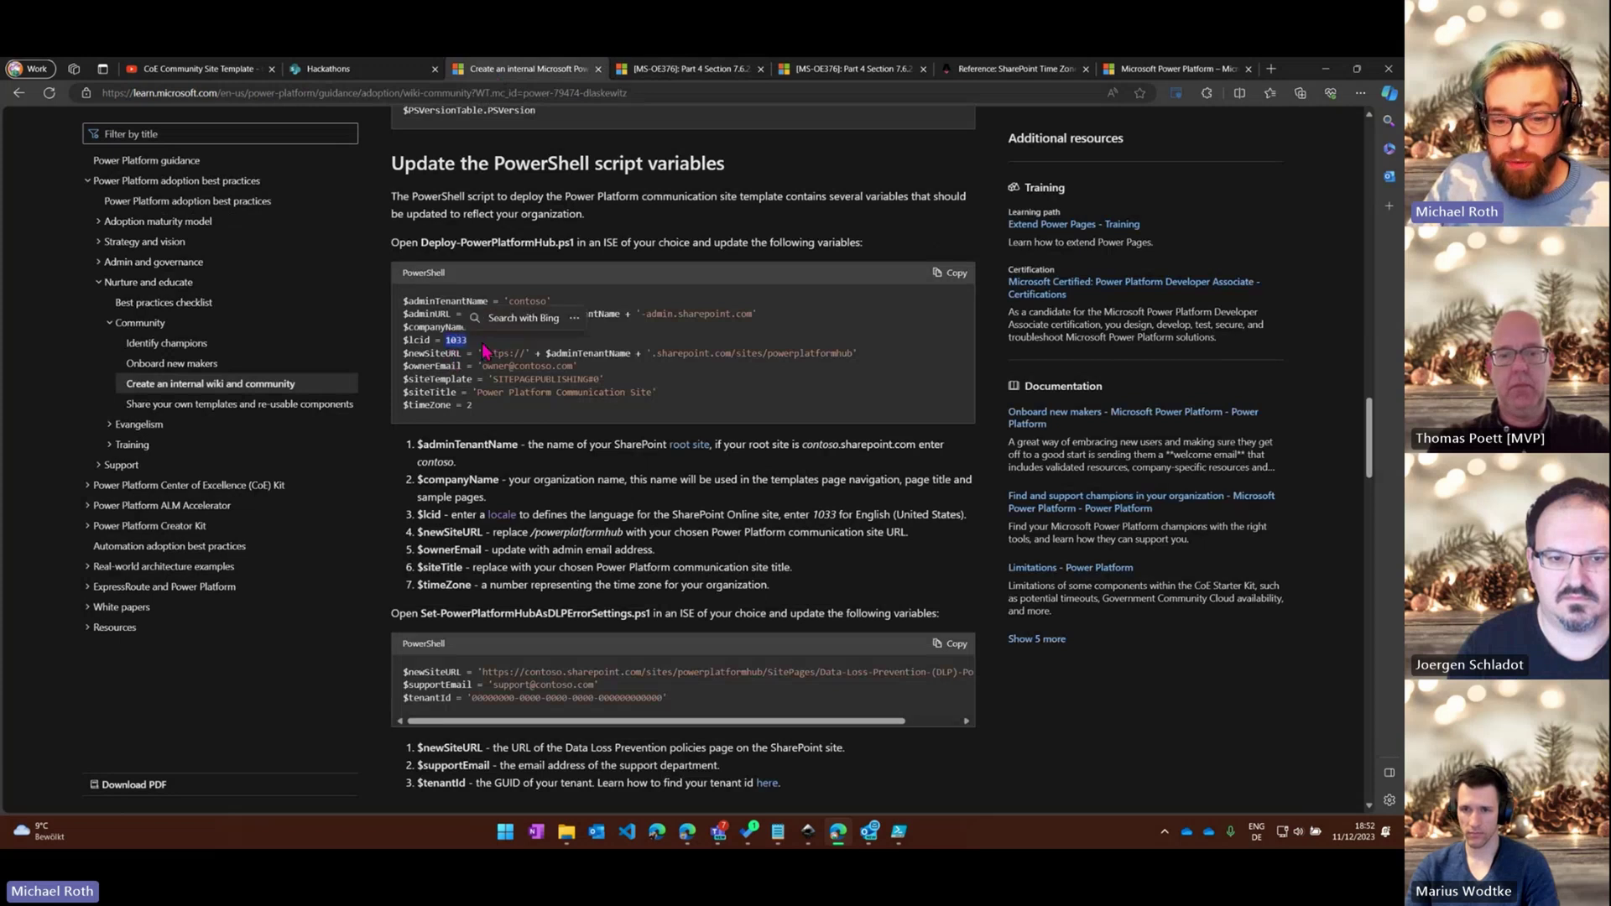
{"action": "left_click", "coordinate": [541, 471]}
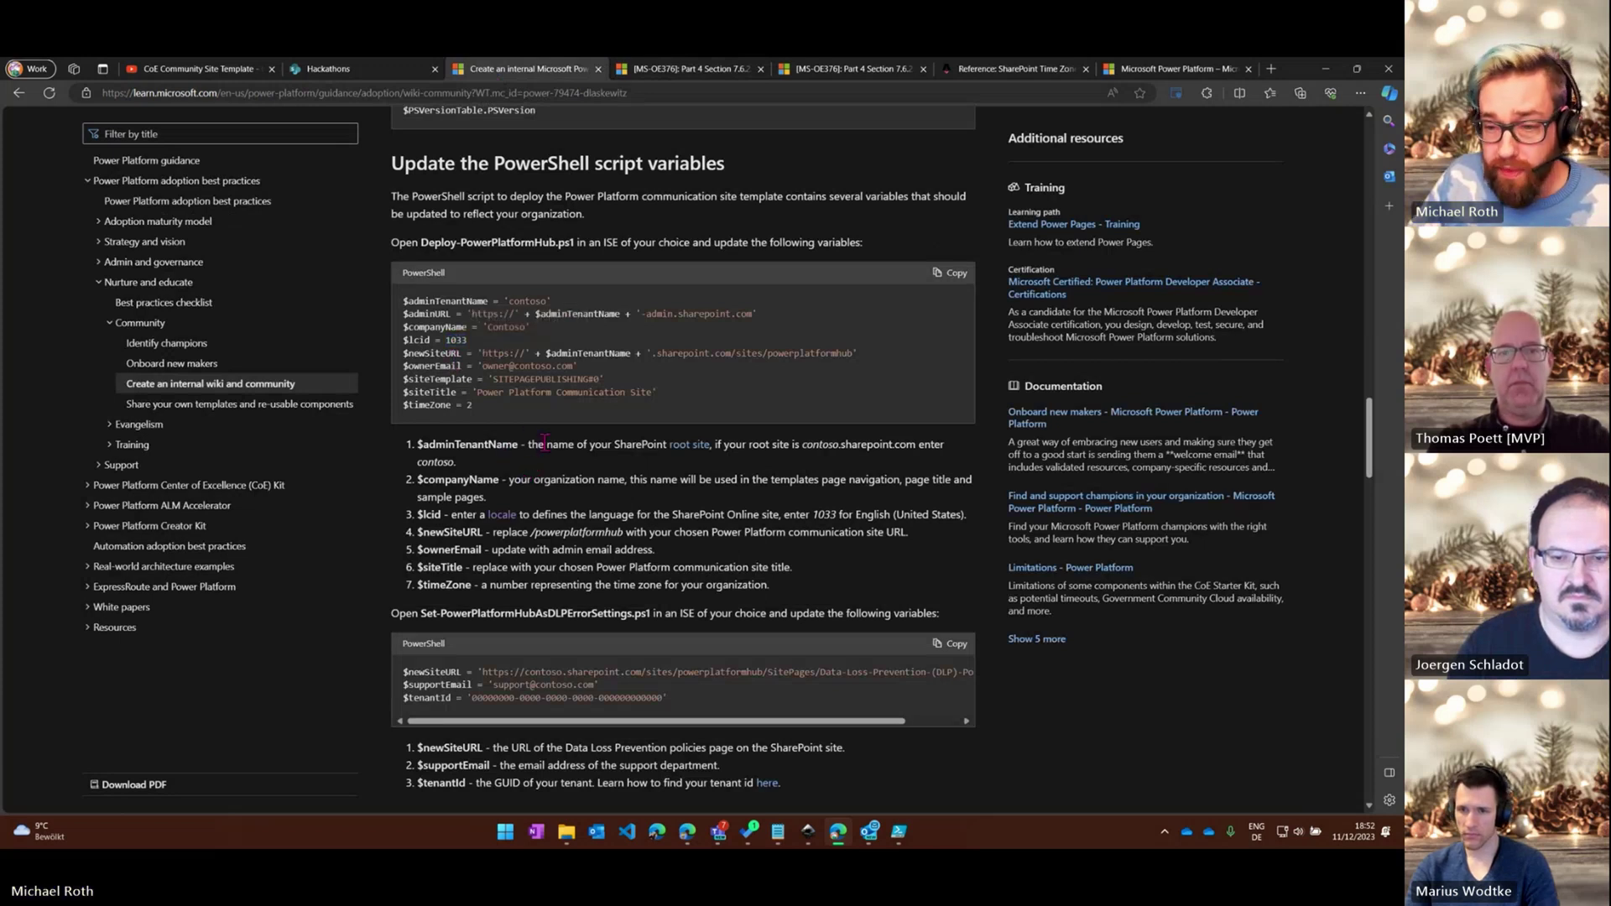
{"action": "left_click_drag", "start_coordinate": [478, 352], "coordinate": [700, 354]}
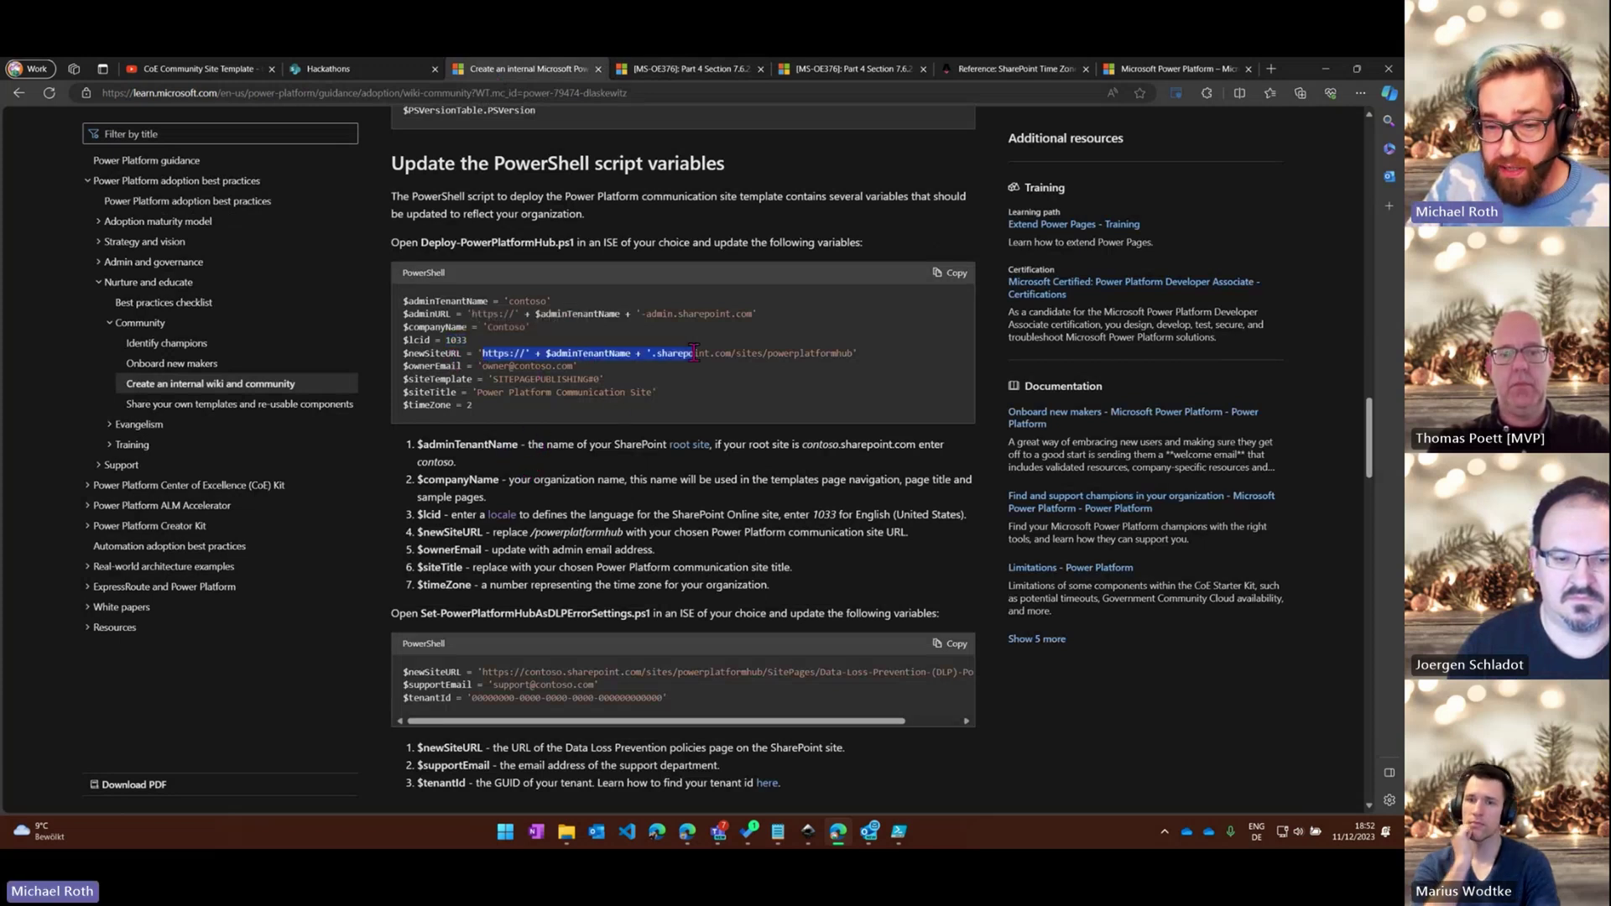
{"action": "left_click", "coordinate": [659, 359]}
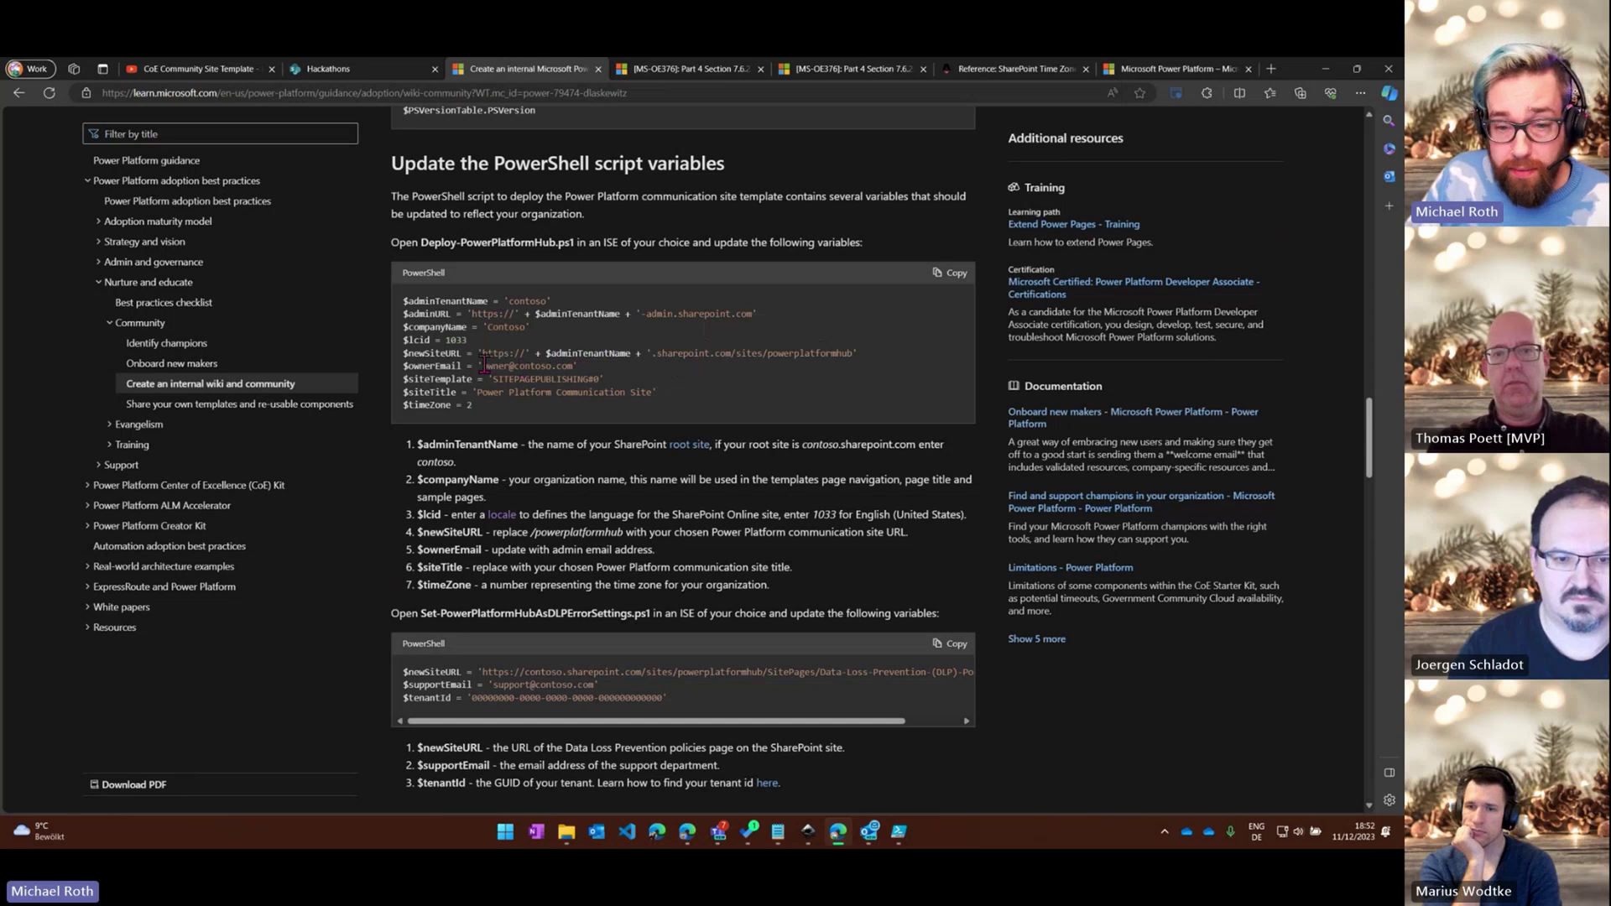
Review the $ownerEmail, $siteTemplate and $siteTitle values in the article's Deploy-PowerPlatformHub.ps1 code block
{"action": "left_click_drag", "start_coordinate": [483, 366], "coordinate": [574, 366]}
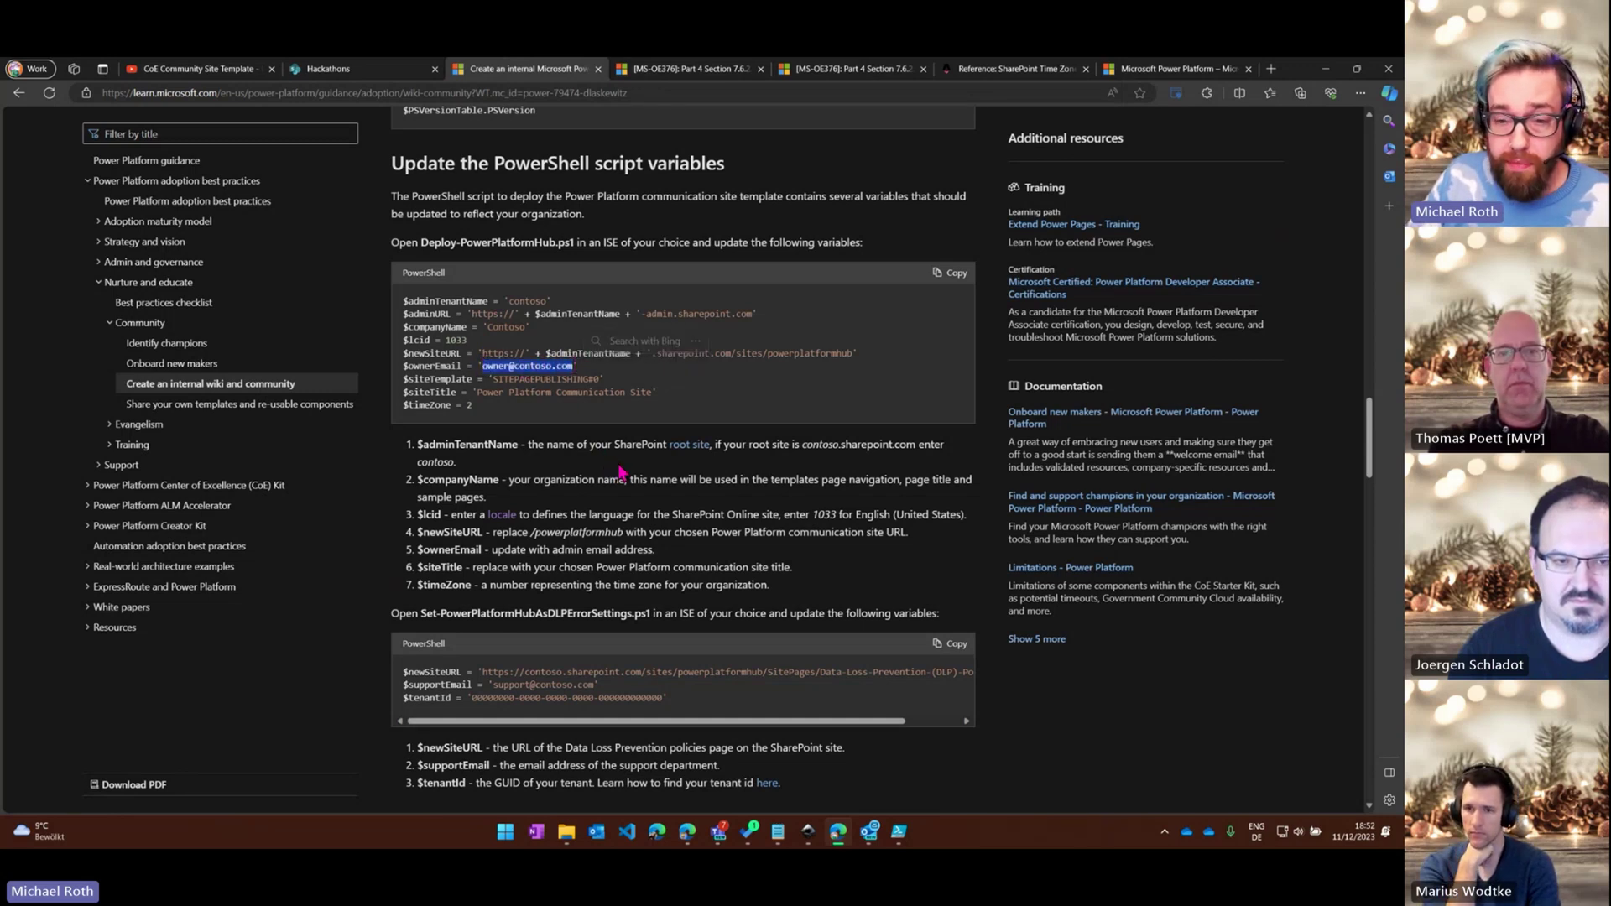
{"action": "left_click", "coordinate": [611, 474]}
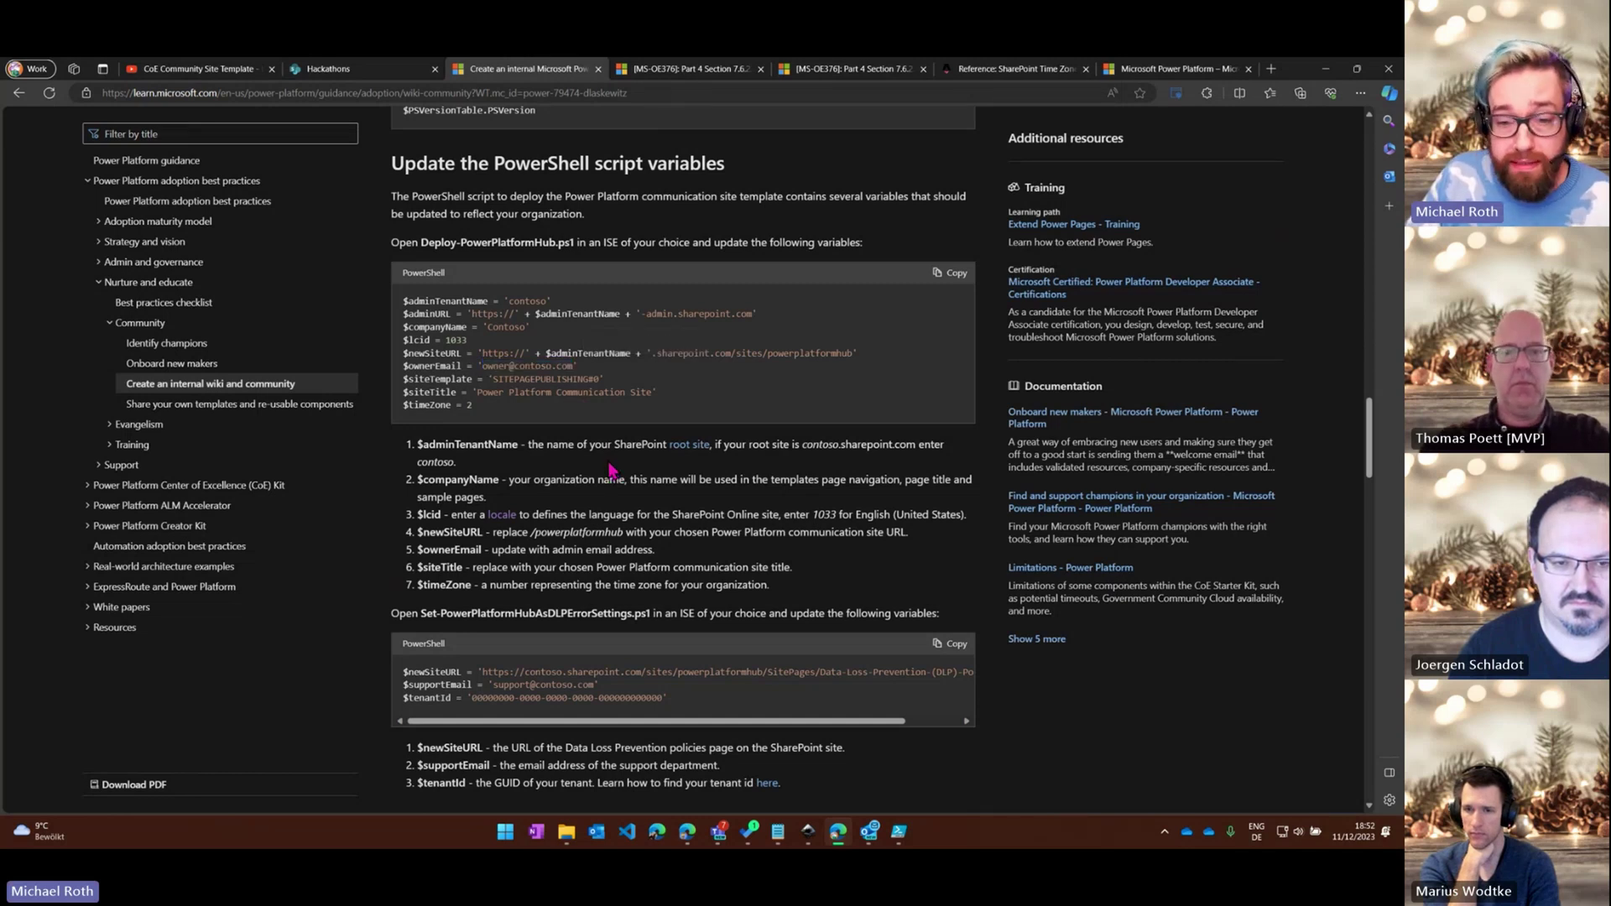
{"action": "left_click_drag", "start_coordinate": [495, 377], "coordinate": [599, 379]}
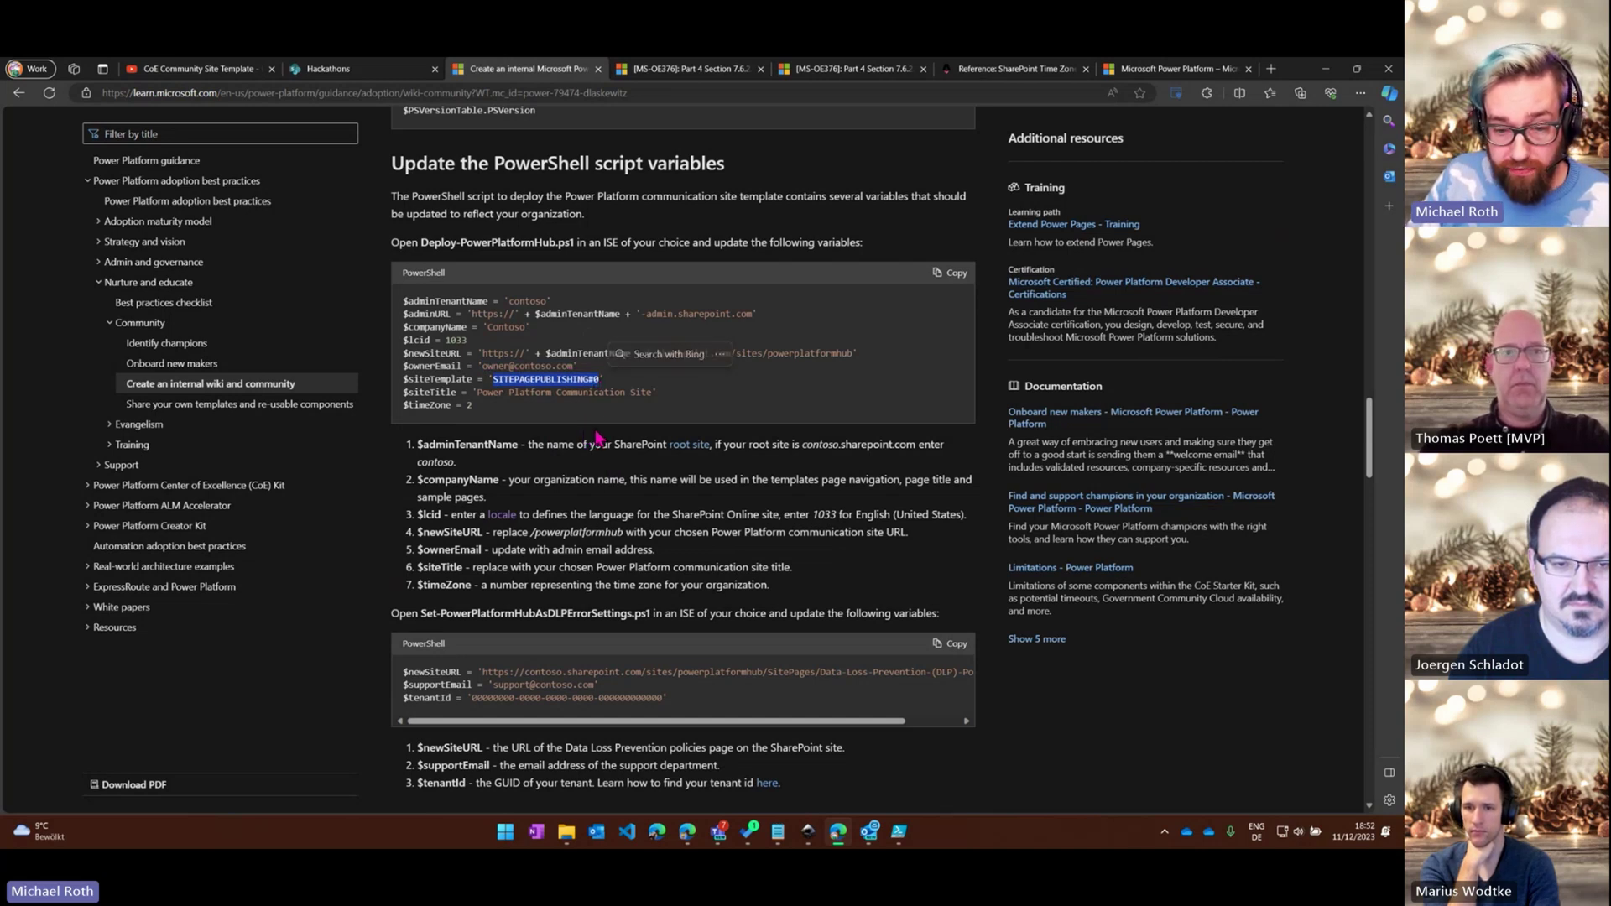
{"action": "left_click", "coordinate": [591, 451]}
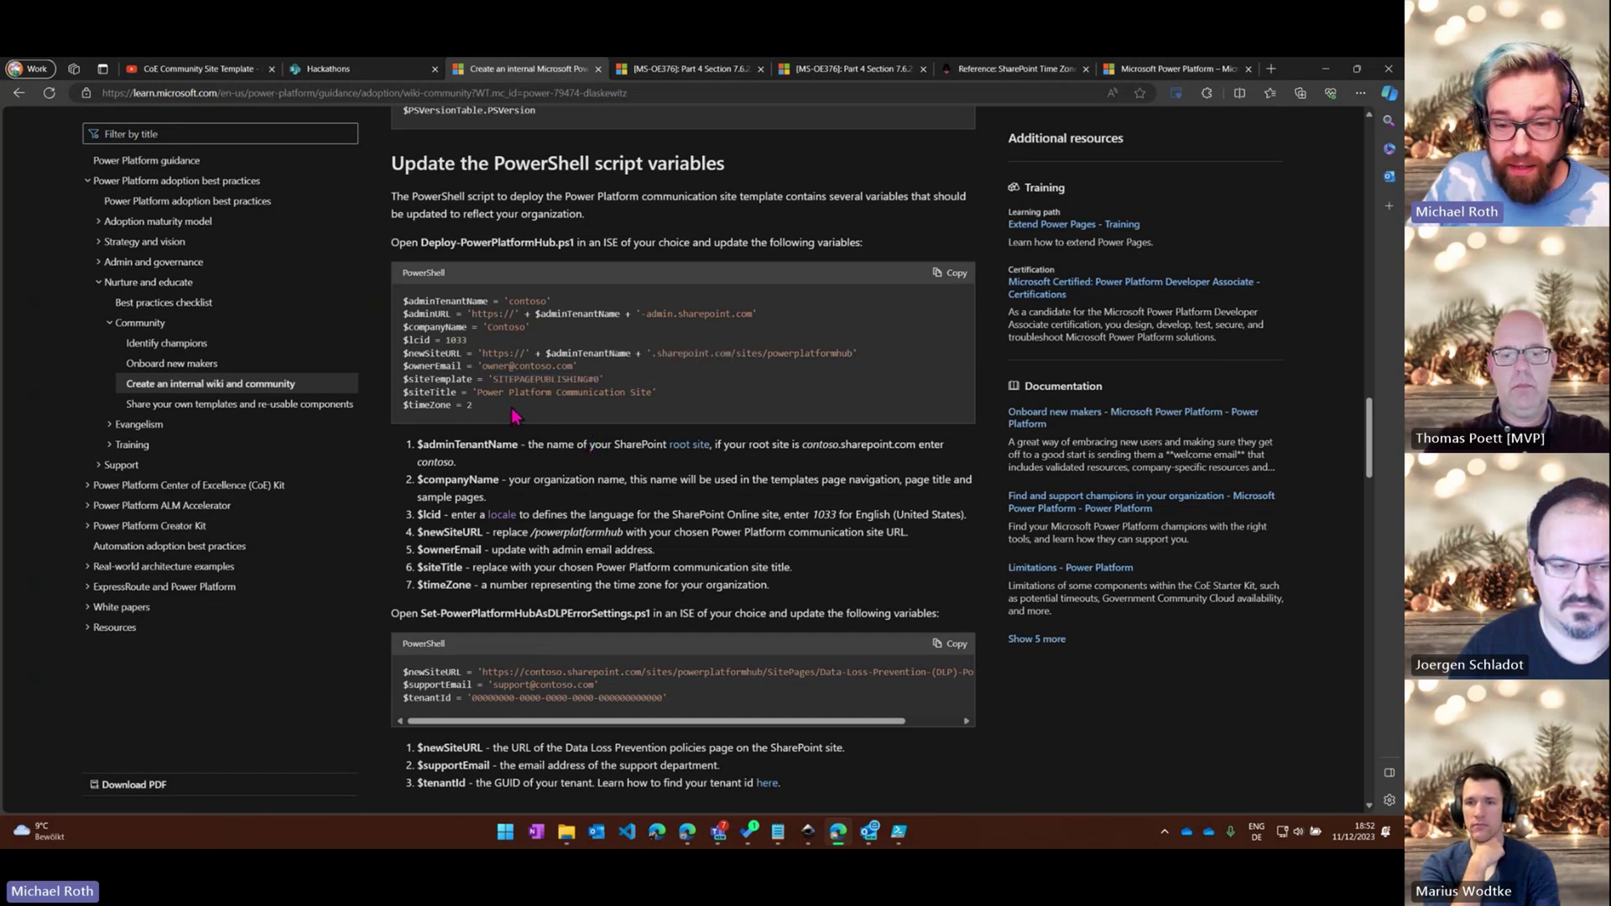
{"action": "left_click_drag", "start_coordinate": [476, 394], "coordinate": [656, 403]}
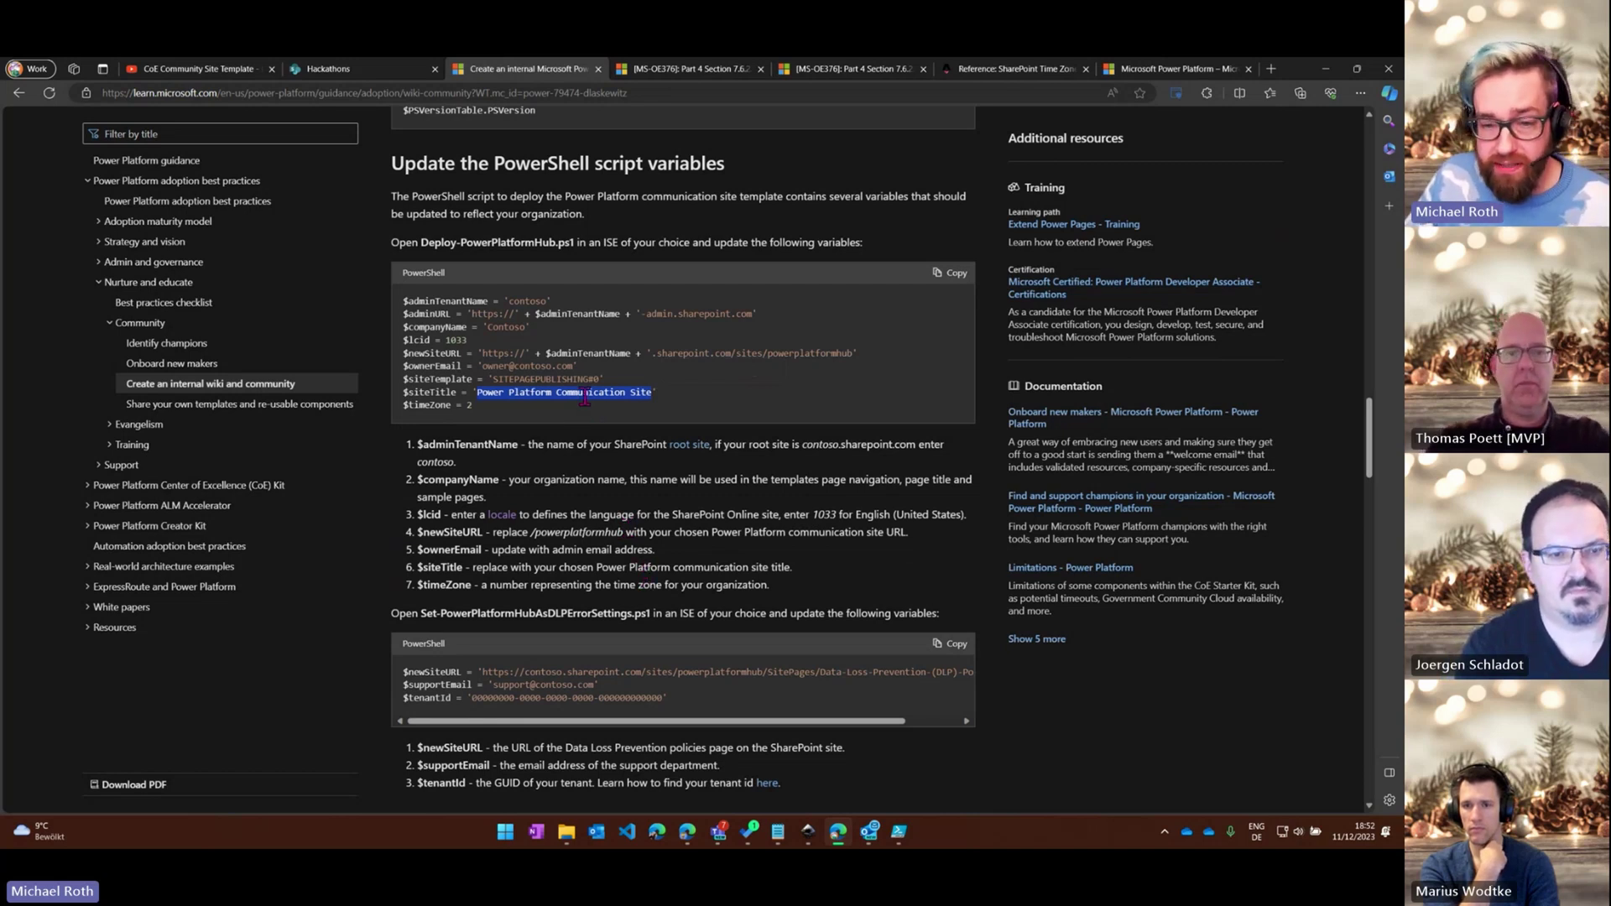
{"action": "left_click", "coordinate": [602, 472]}
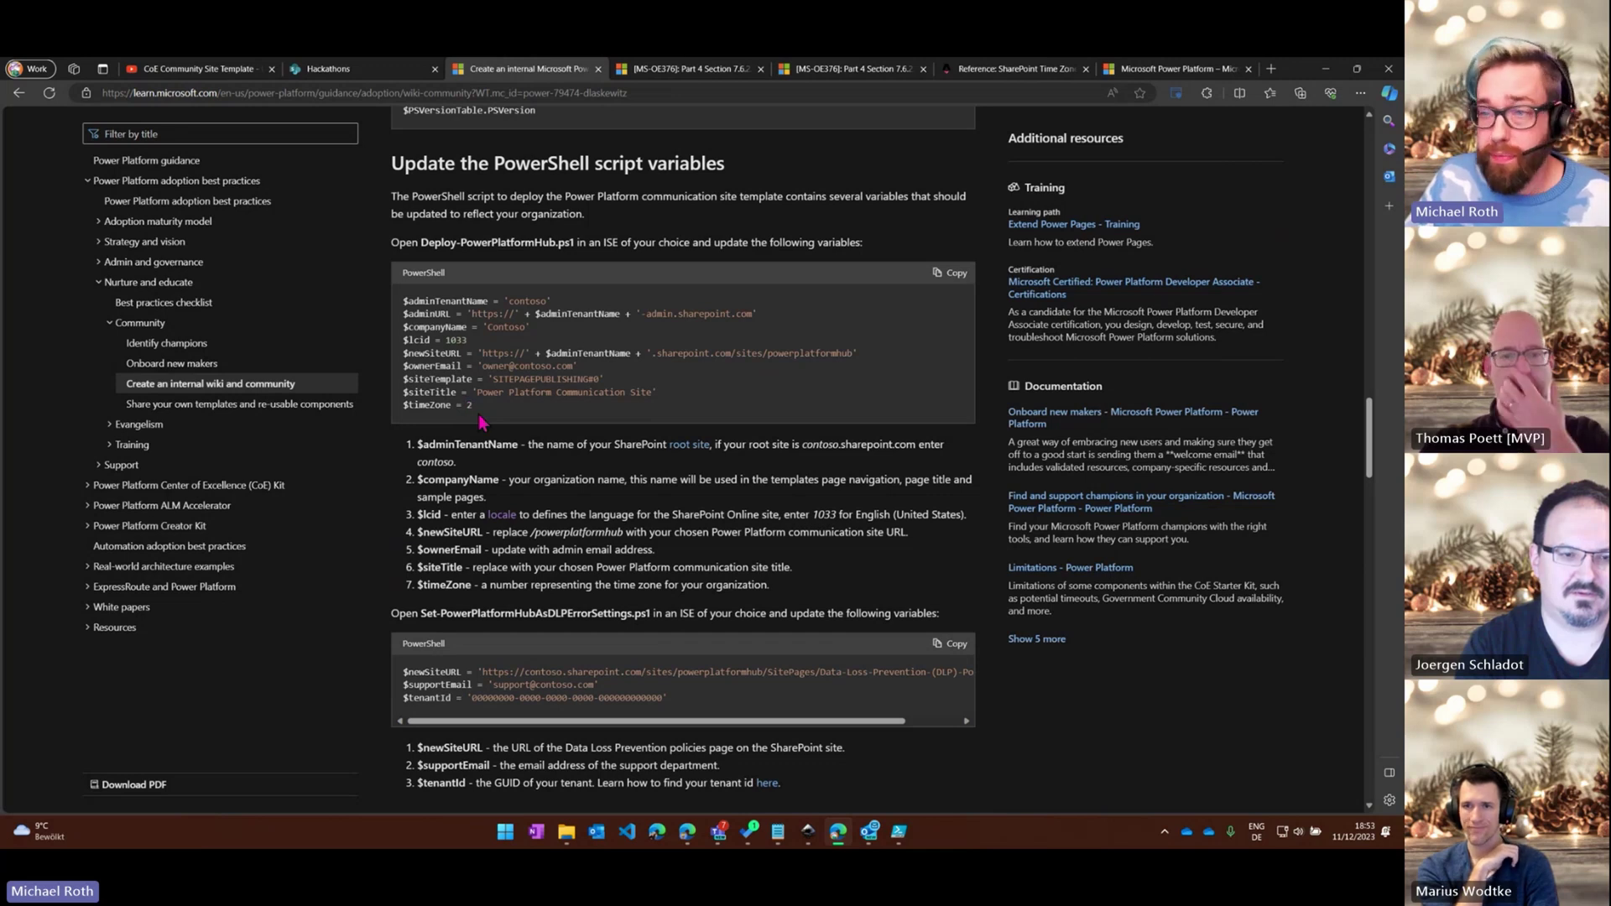
Look through the SharePoint Time Zone IDs reference and compare it with the $timeZone variable in the Microsoft Learn article
{"action": "left_click", "coordinate": [1004, 80]}
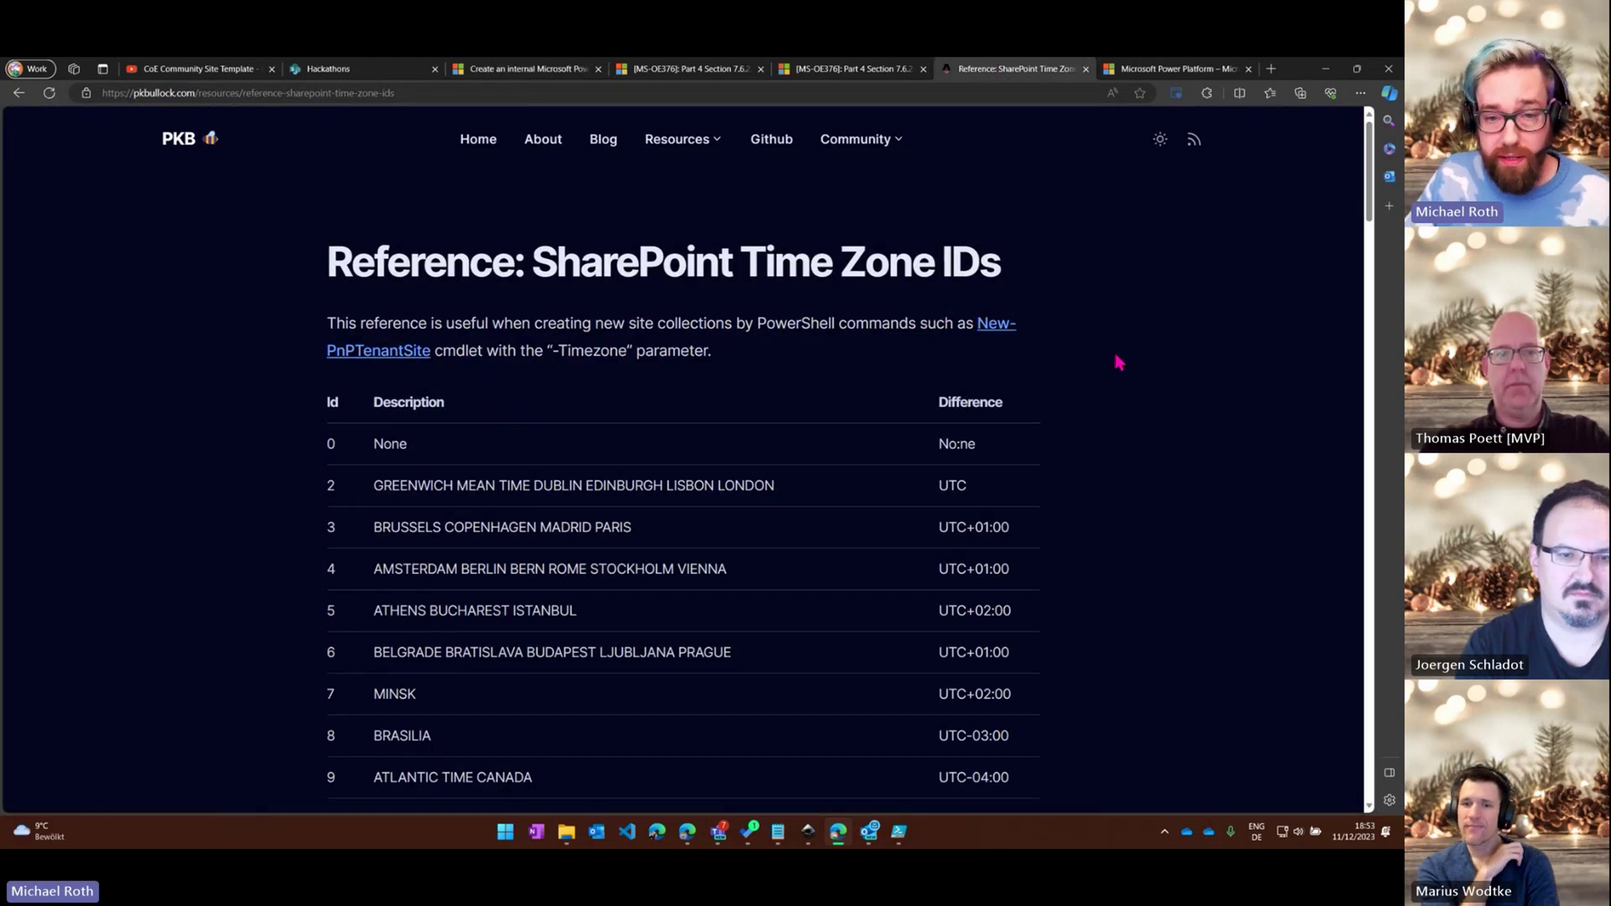
{"action": "scroll", "coordinate": [1113, 350], "scroll_direction": "down", "scroll_amount": 1}
{"action": "scroll", "coordinate": [1115, 346], "scroll_direction": "up", "scroll_amount": 1}
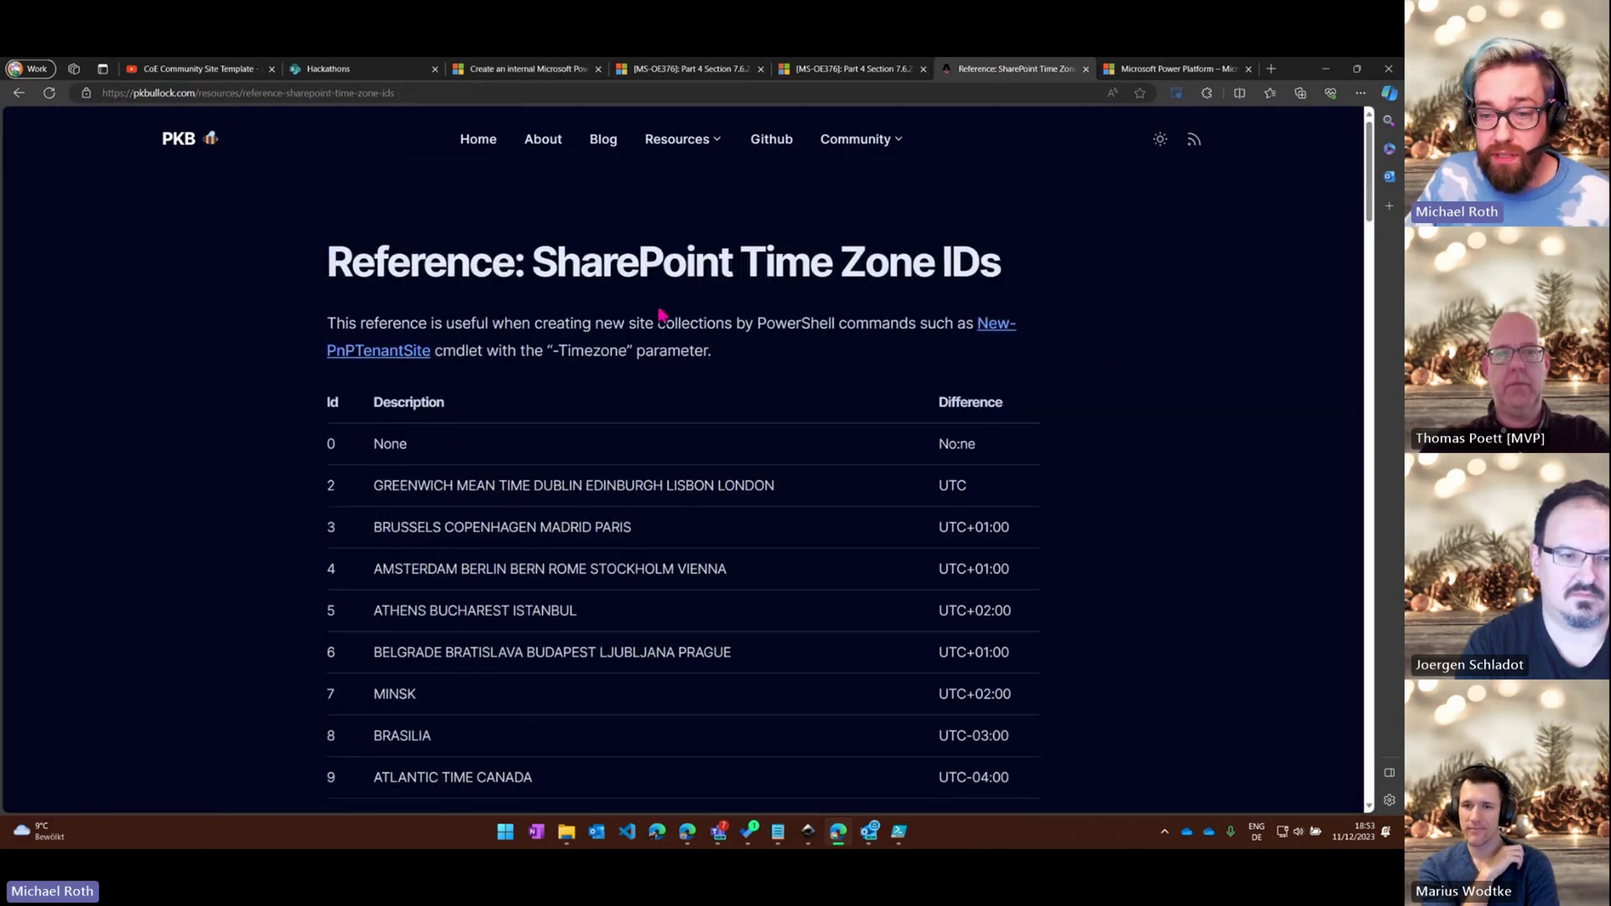
{"action": "scroll", "coordinate": [1068, 315], "scroll_direction": "down", "scroll_amount": 1}
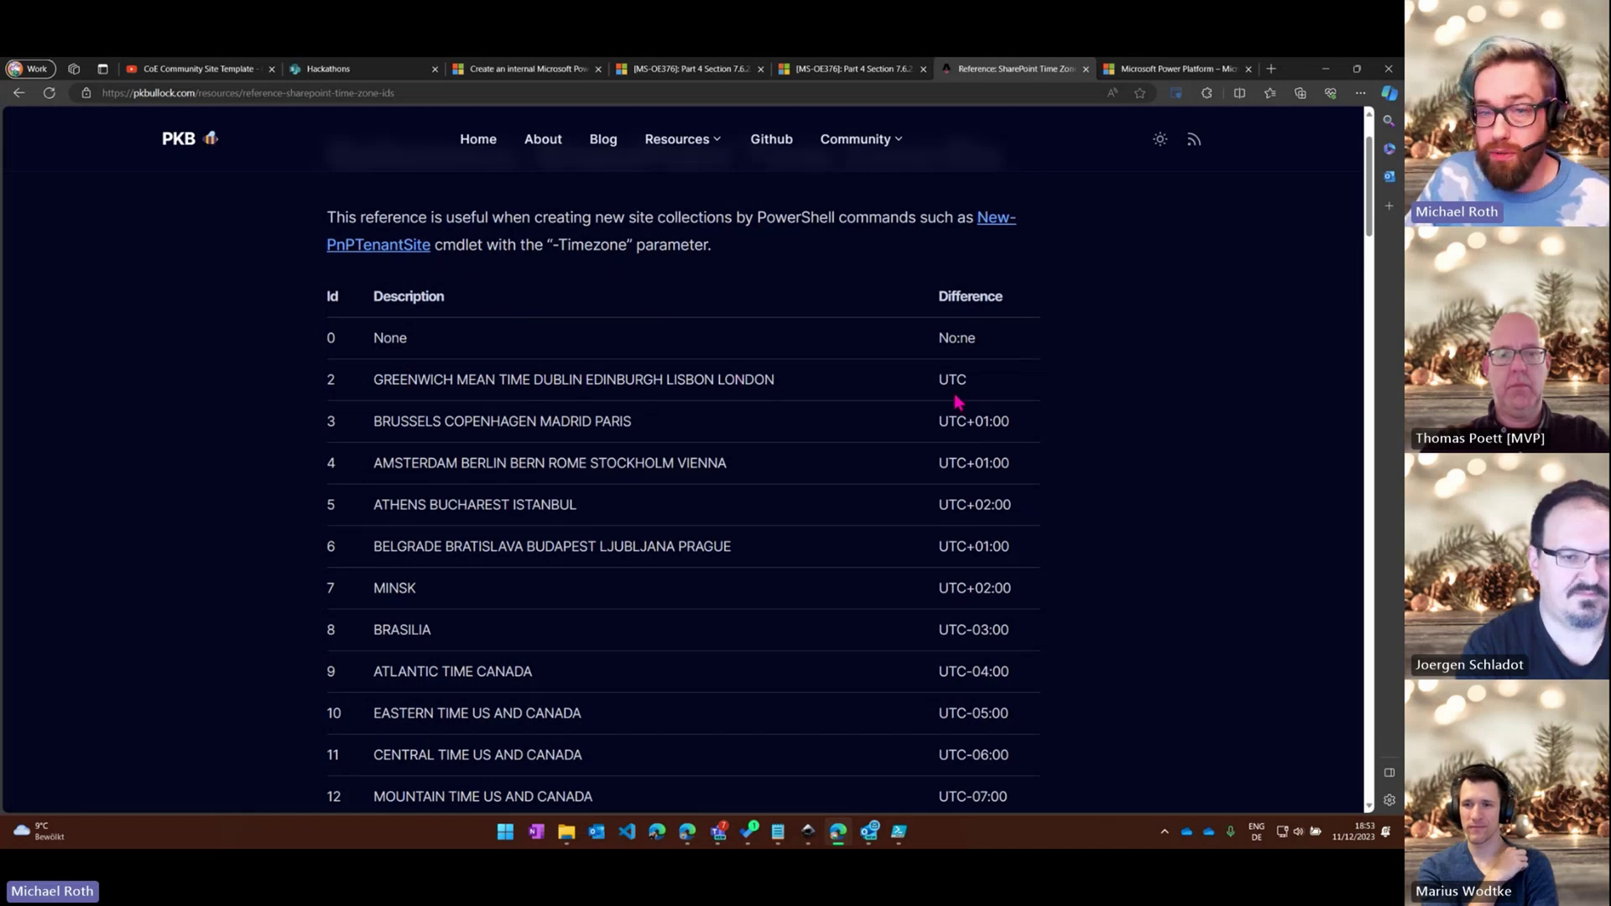
{"action": "left_click", "coordinate": [508, 72]}
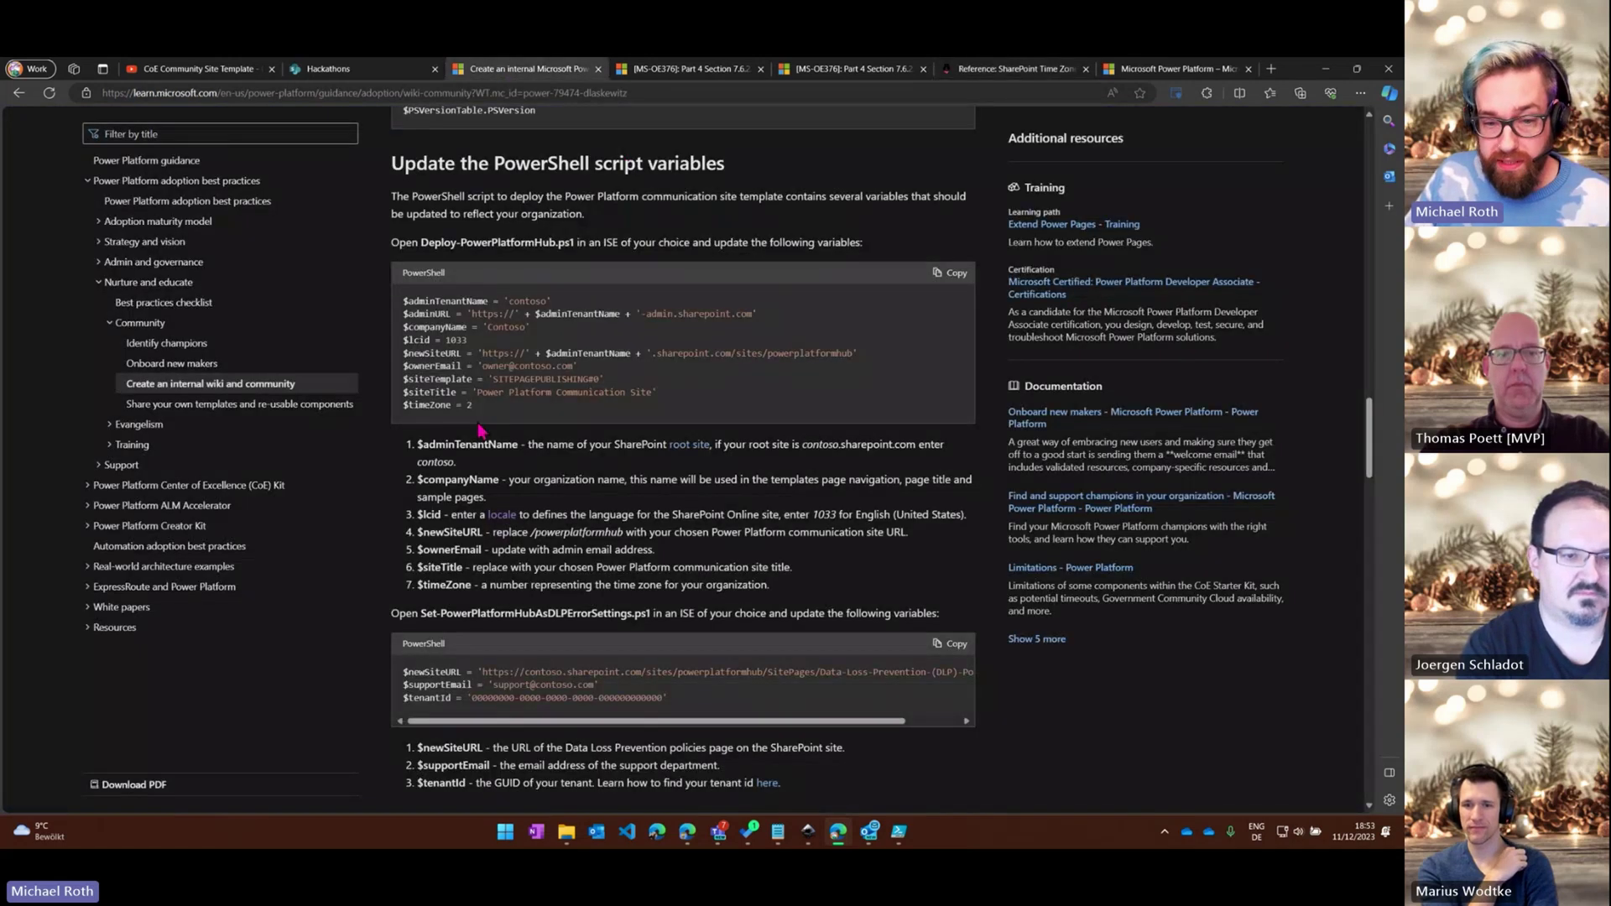
{"action": "left_click", "coordinate": [1035, 75]}
{"action": "scroll", "coordinate": [780, 458], "scroll_direction": "down", "scroll_amount": 5}
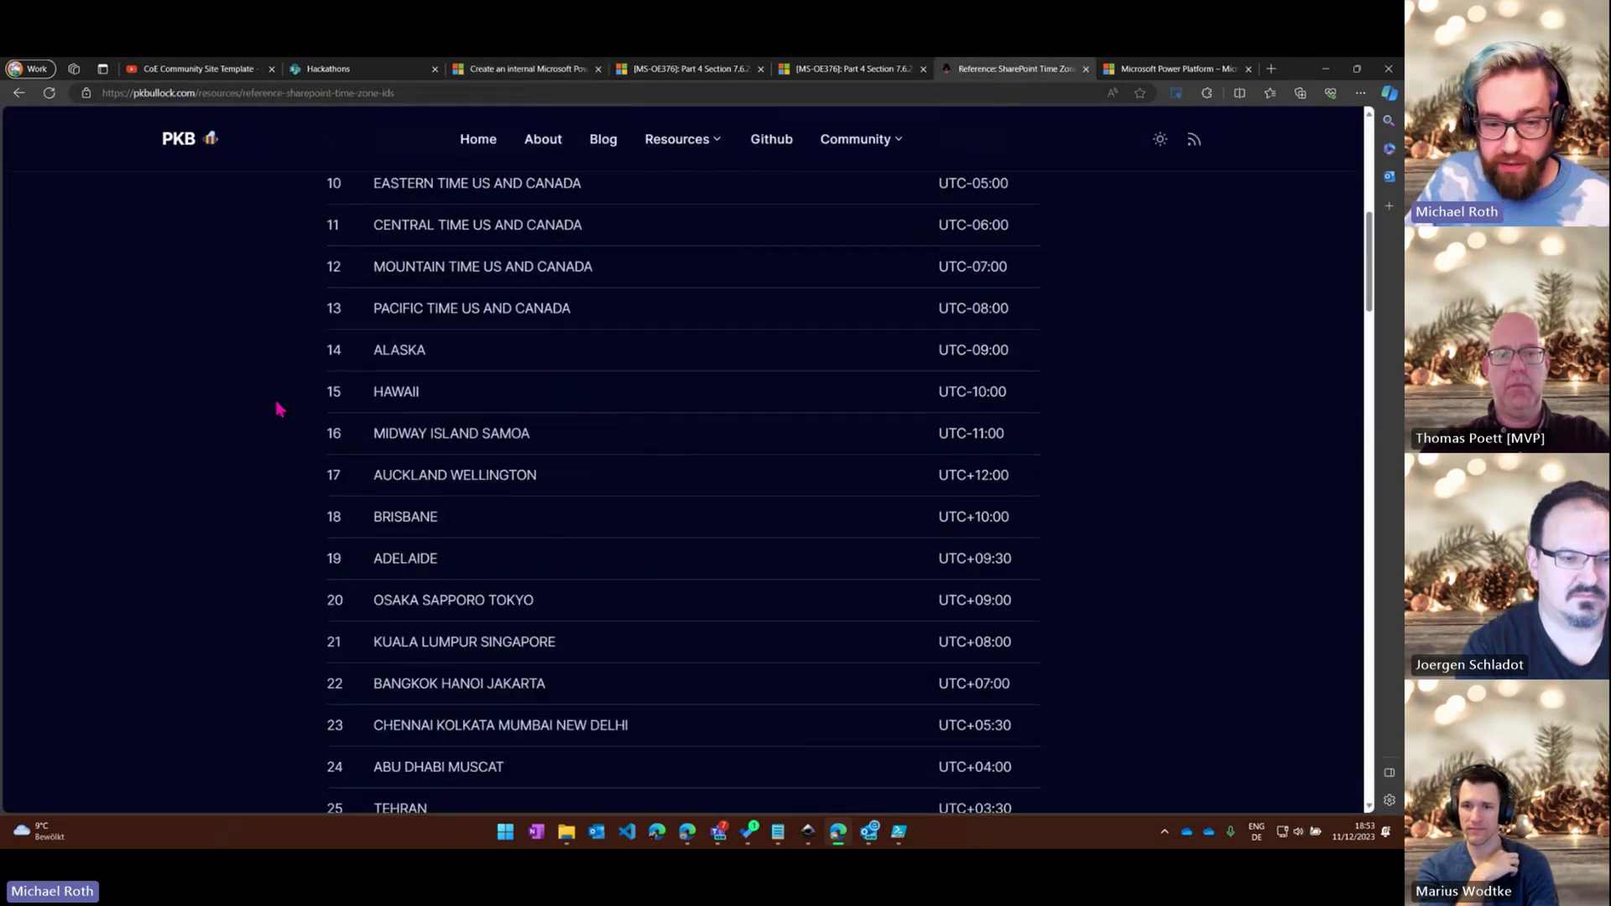
{"action": "left_click", "coordinate": [515, 74]}
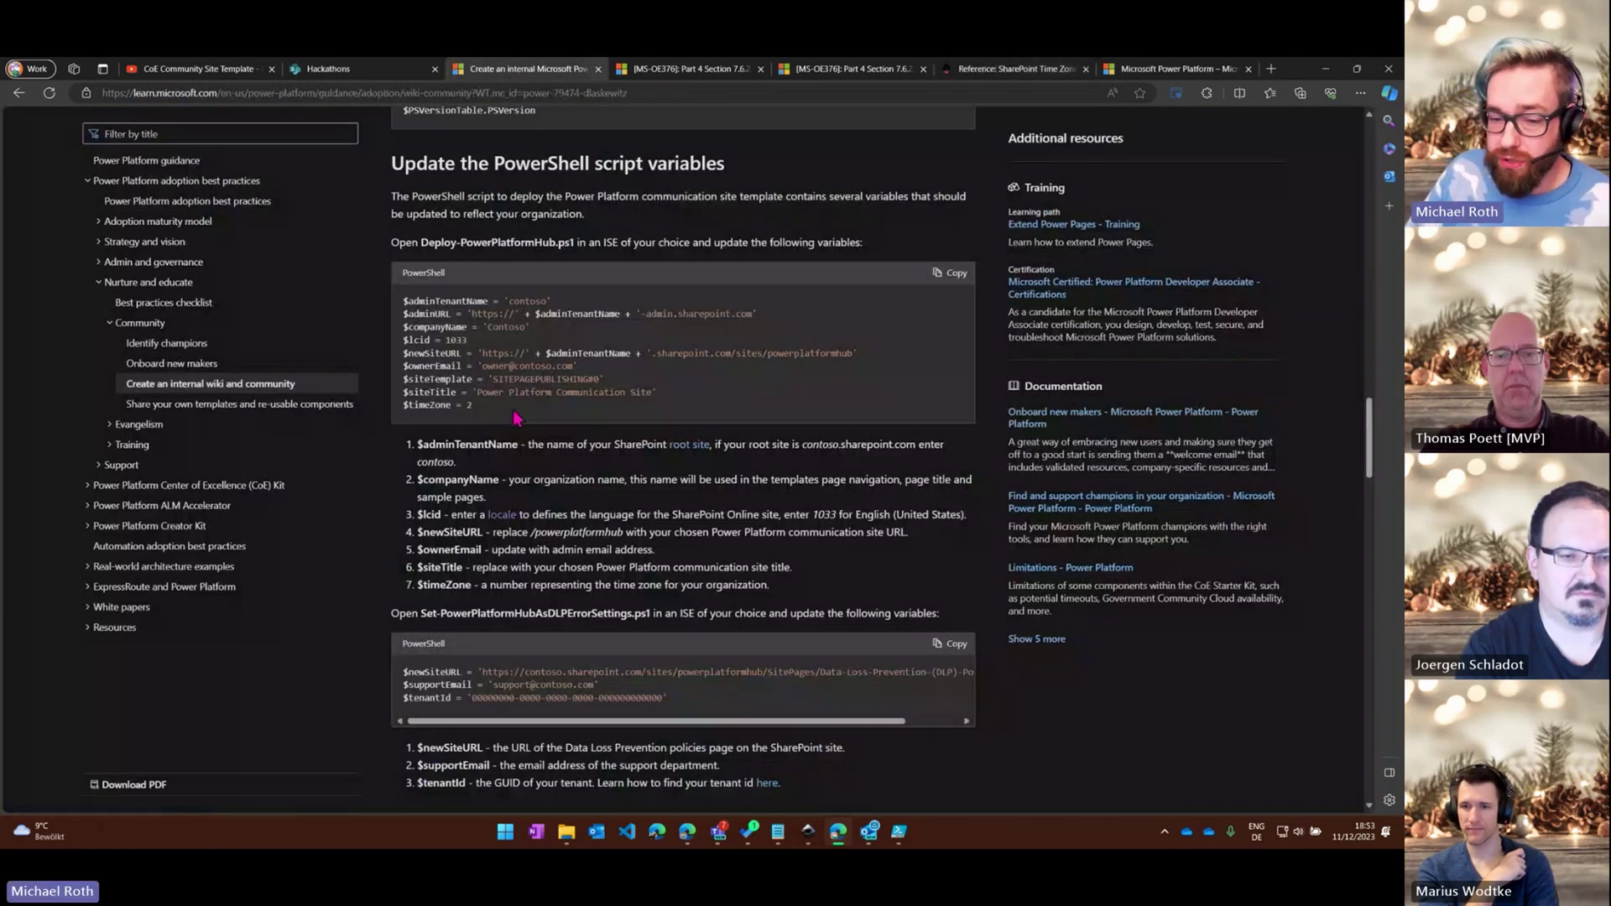
View the home page of the deployed Power Platform Hub site, then return to the Microsoft Learn article
{"action": "scroll", "coordinate": [529, 411], "scroll_direction": "down", "scroll_amount": 1}
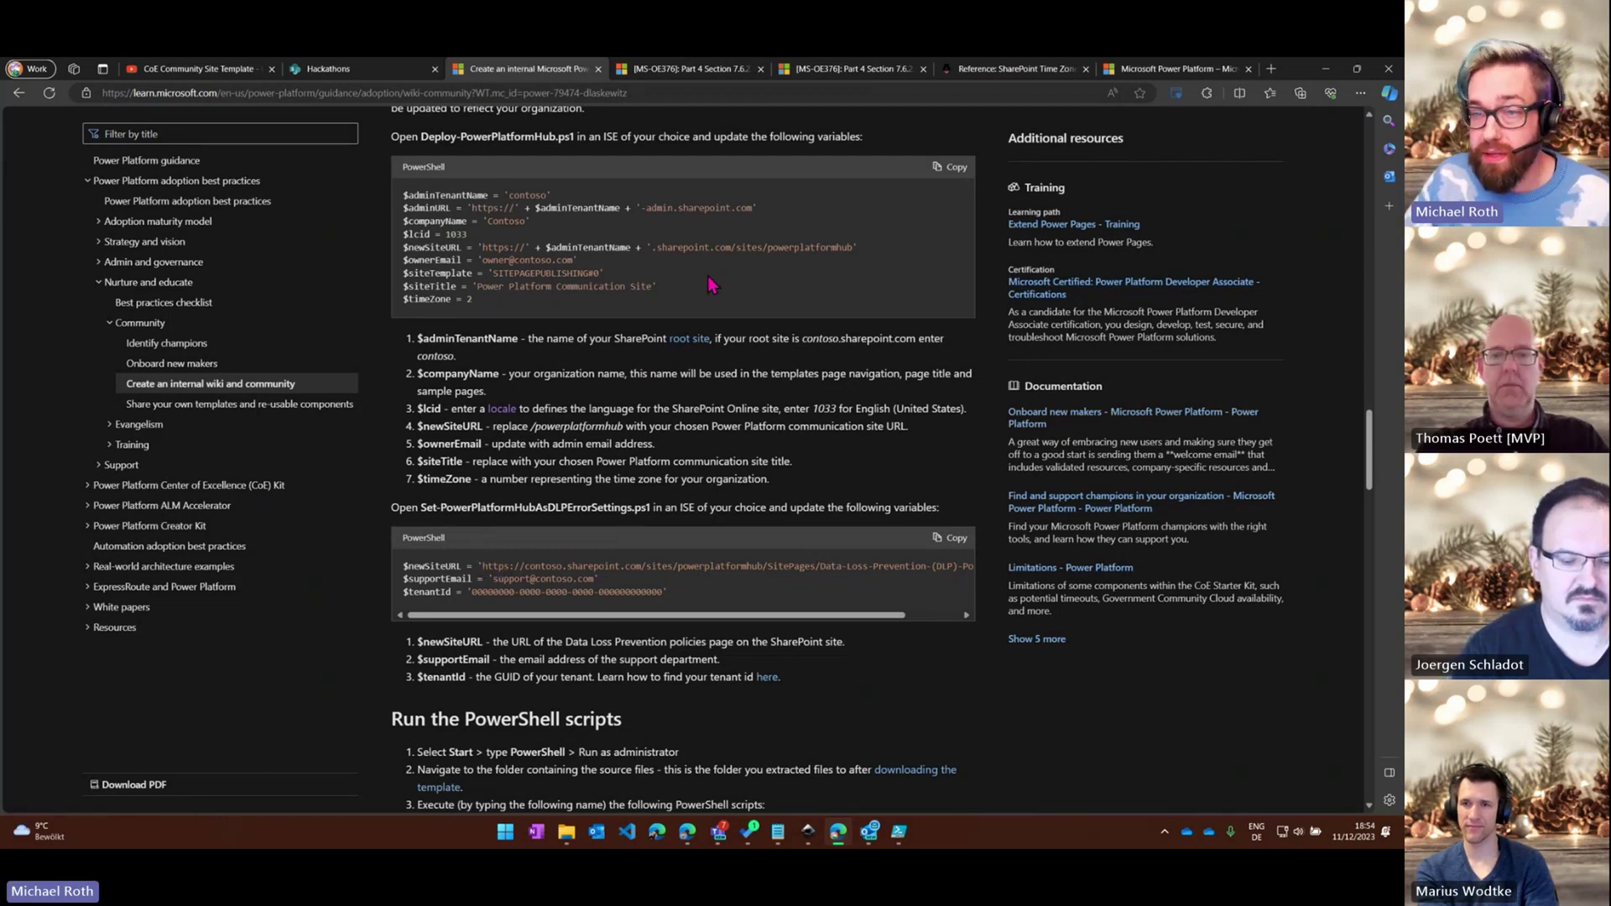
{"action": "left_click", "coordinate": [335, 74]}
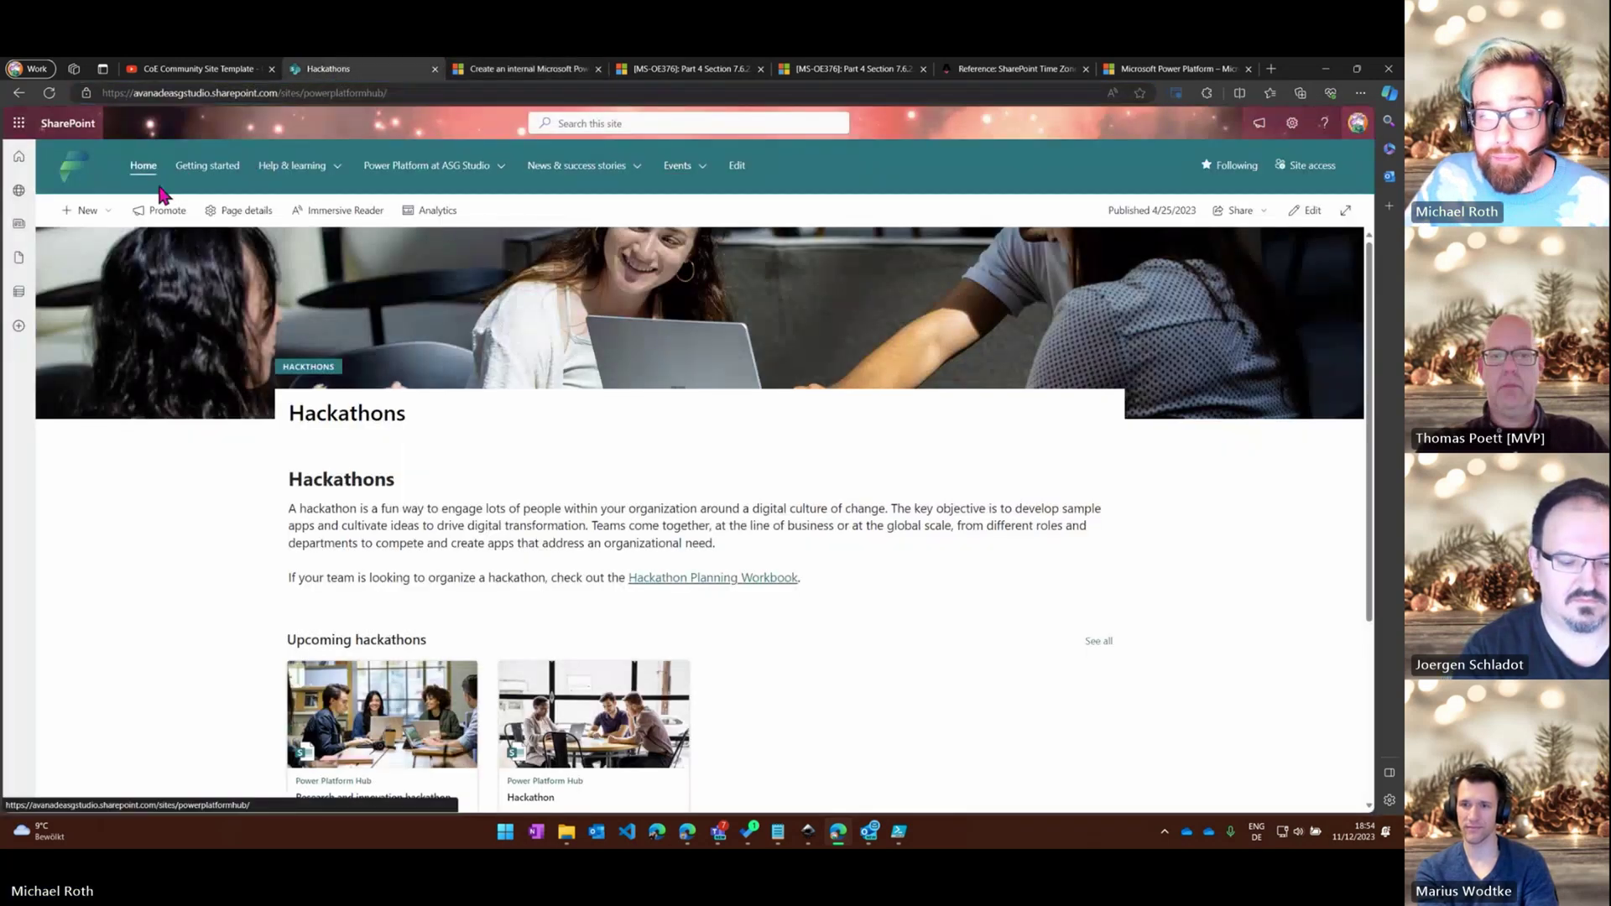
{"action": "left_click", "coordinate": [145, 168]}
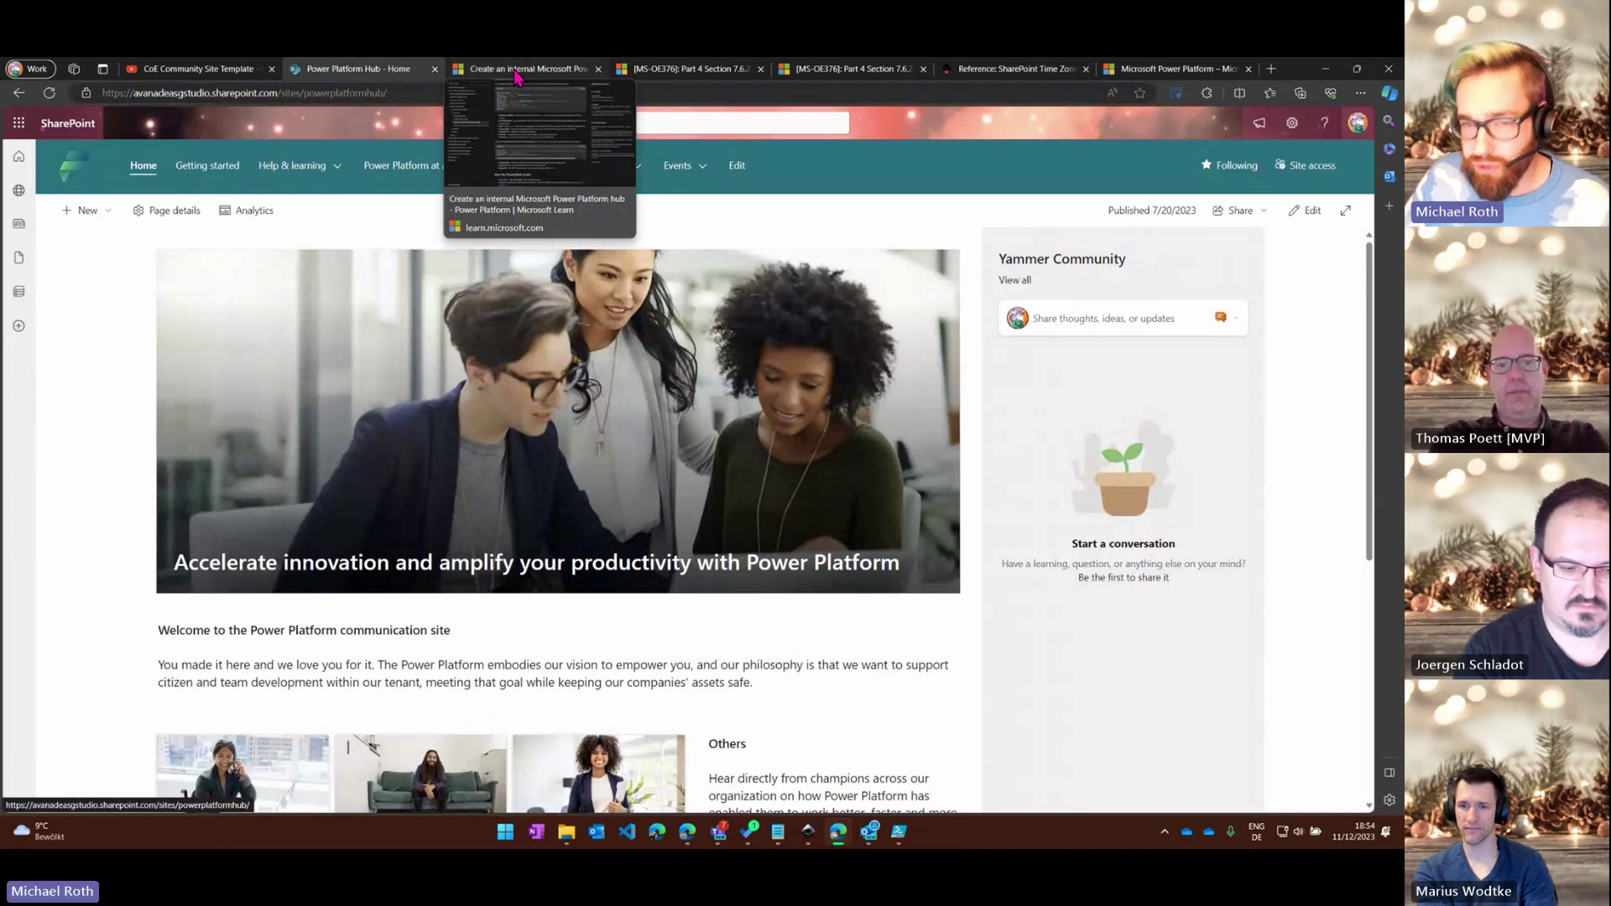
{"action": "left_click", "coordinate": [517, 74]}
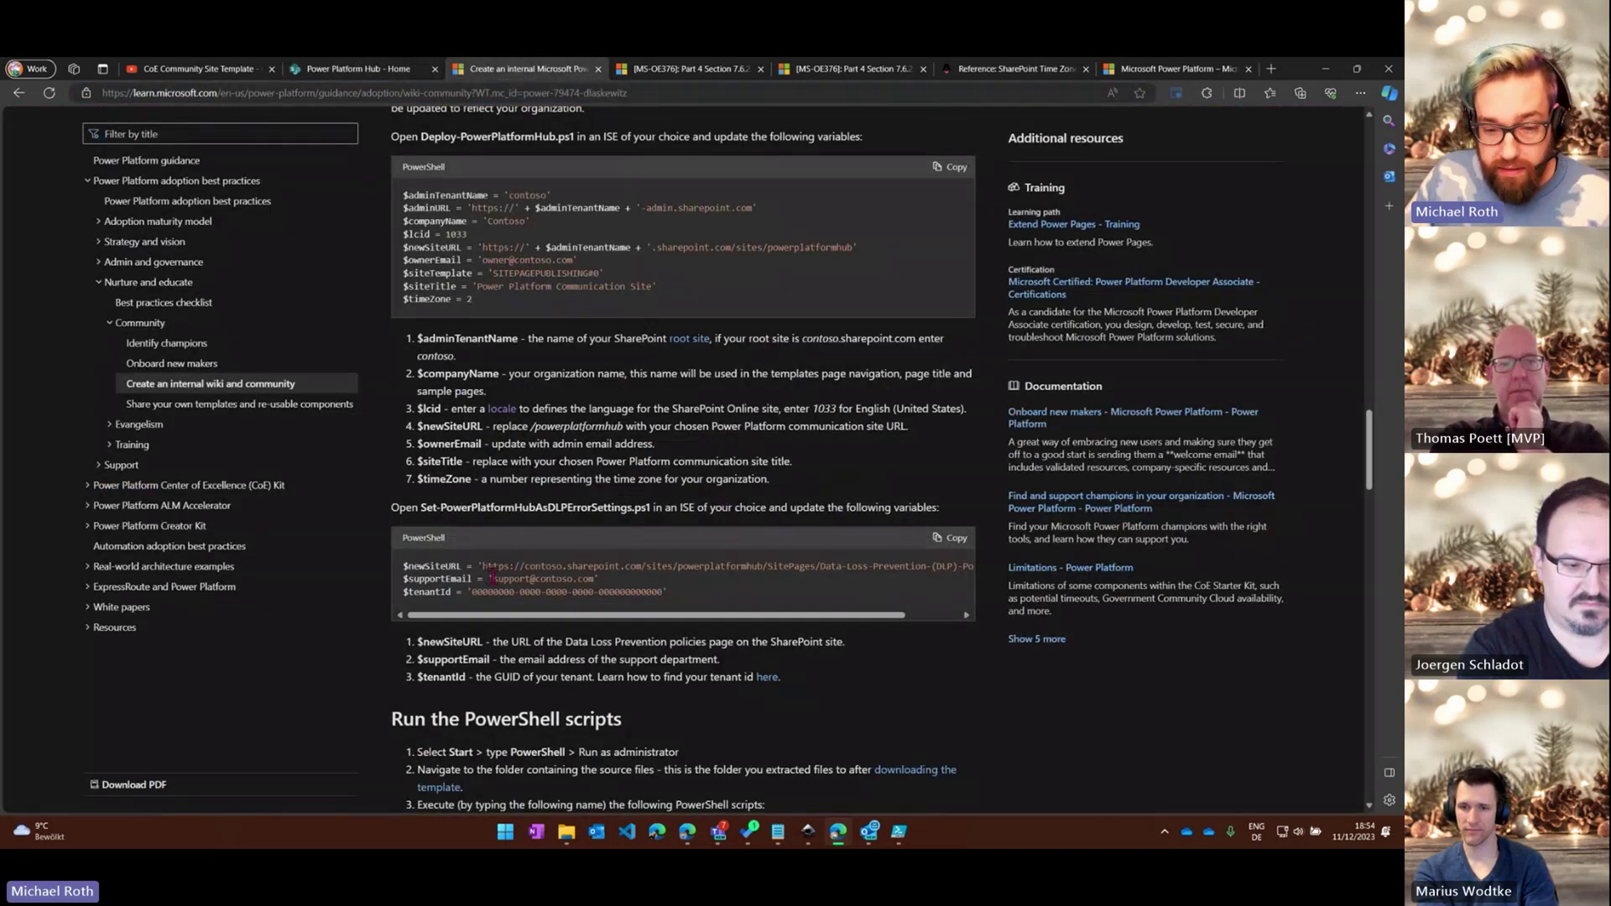
Review the $supportEmail and $tenantId variables for Set-PowerPlatformHubAsDLPErrorSettings.ps1 in the article
{"action": "left_click_drag", "start_coordinate": [492, 578], "coordinate": [594, 579]}
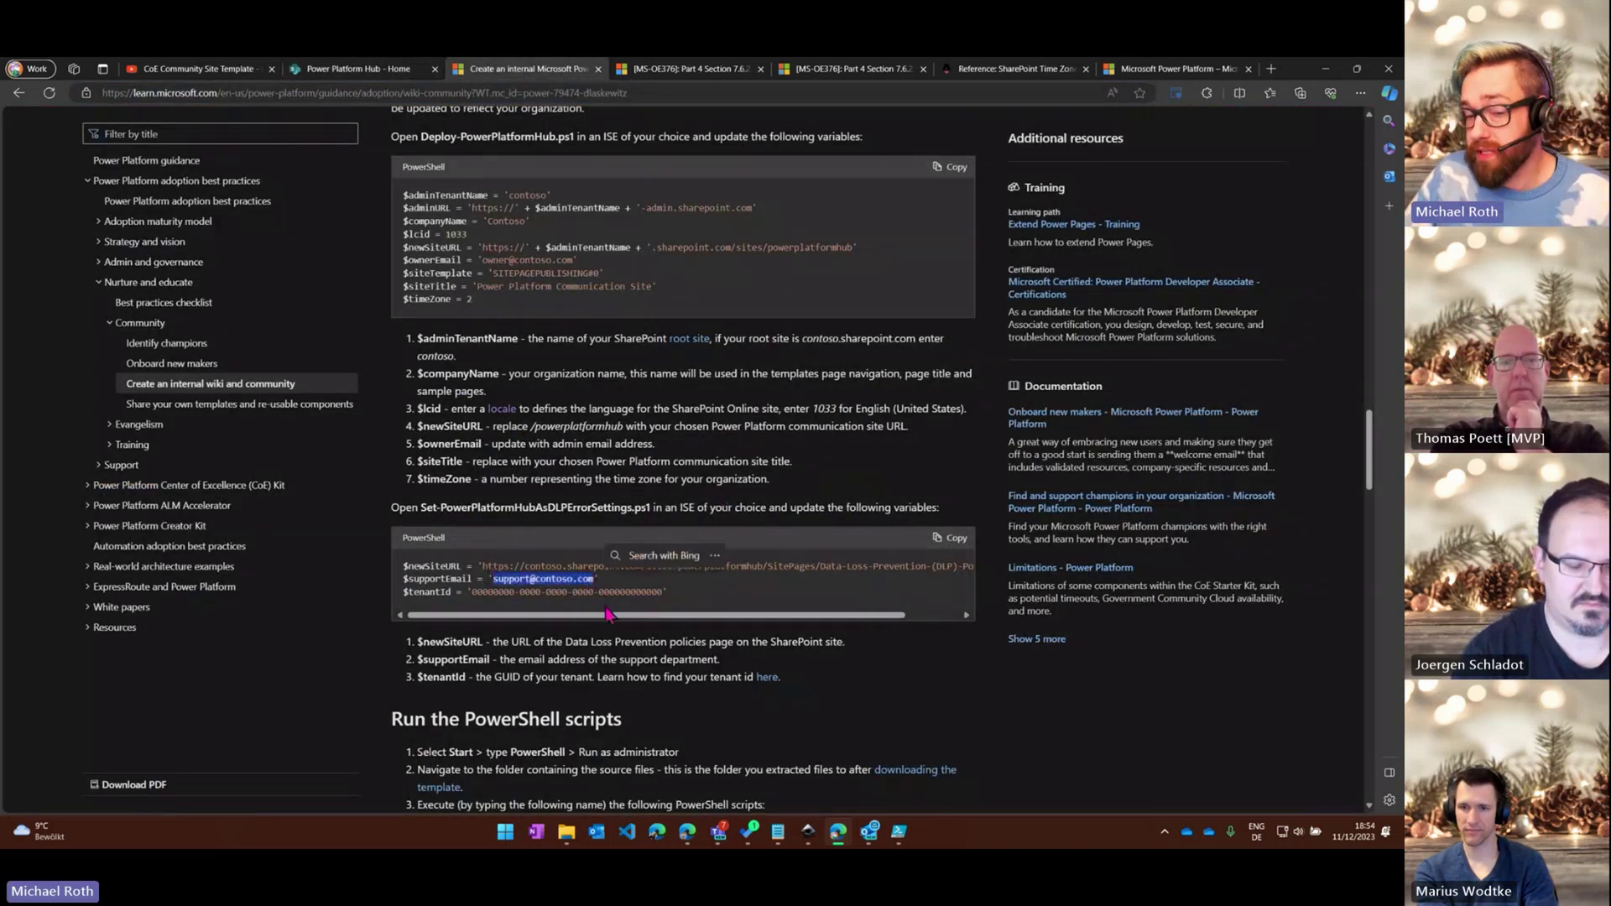
{"action": "left_click", "coordinate": [676, 646]}
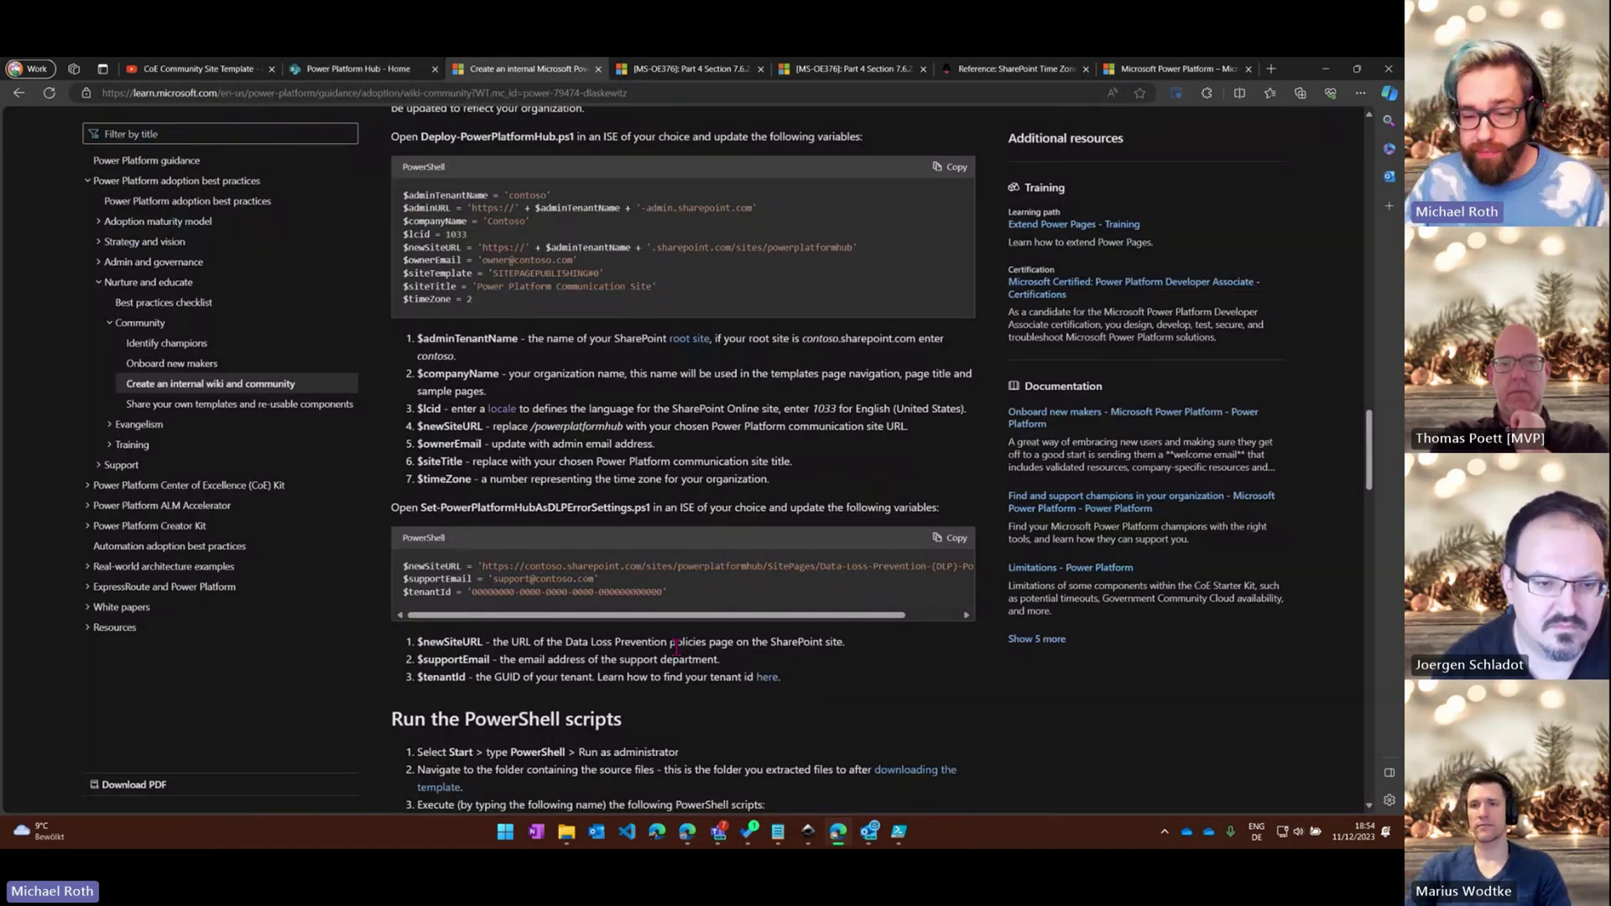
{"action": "left_click_drag", "start_coordinate": [471, 593], "coordinate": [663, 610]}
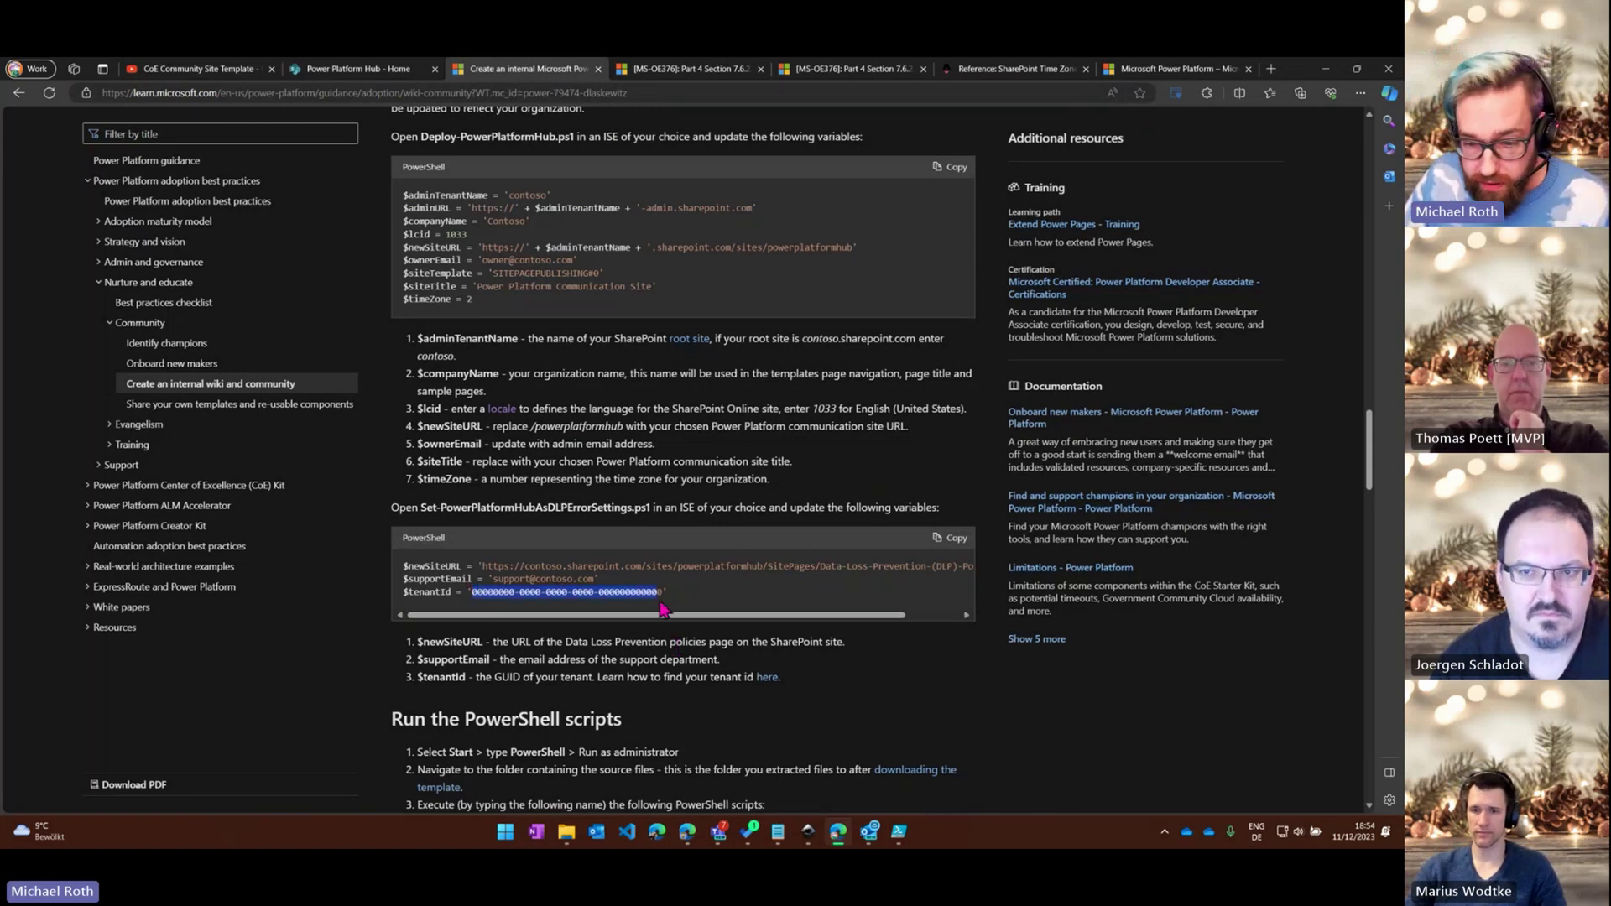
{"action": "left_click", "coordinate": [659, 658]}
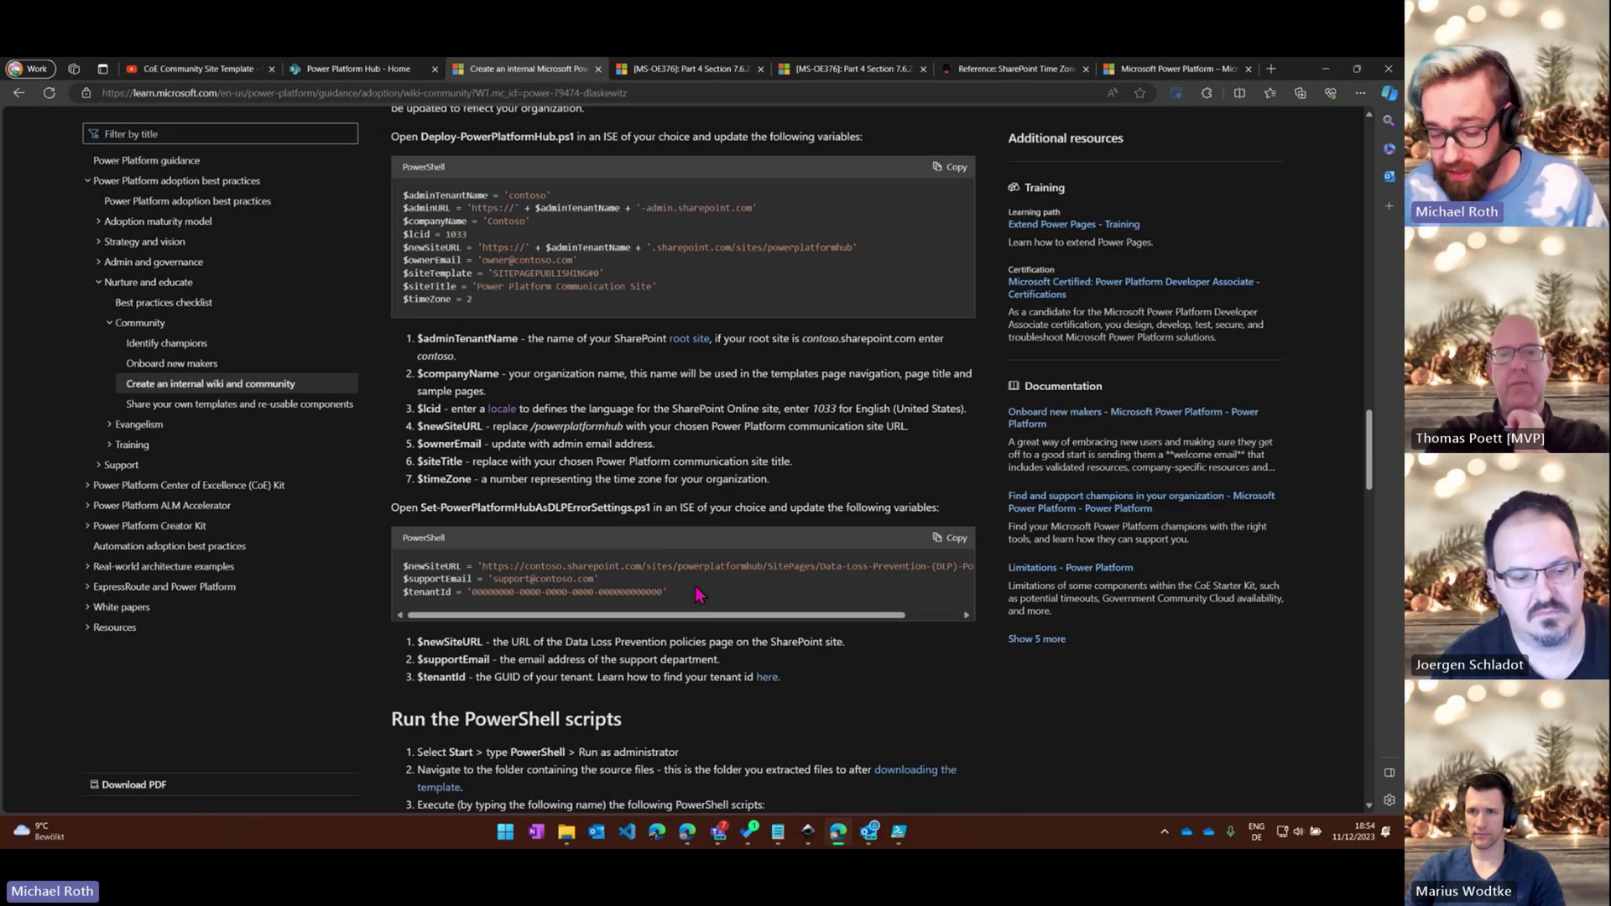
Read how to run the PowerShell scripts, checking Deploy-PowerPlatformHub.ps1 in PowerShell ISE and the hub site before returning to the article
{"action": "left_click", "coordinate": [687, 274]}
{"action": "scroll", "coordinate": [687, 273], "scroll_direction": "down", "scroll_amount": 3}
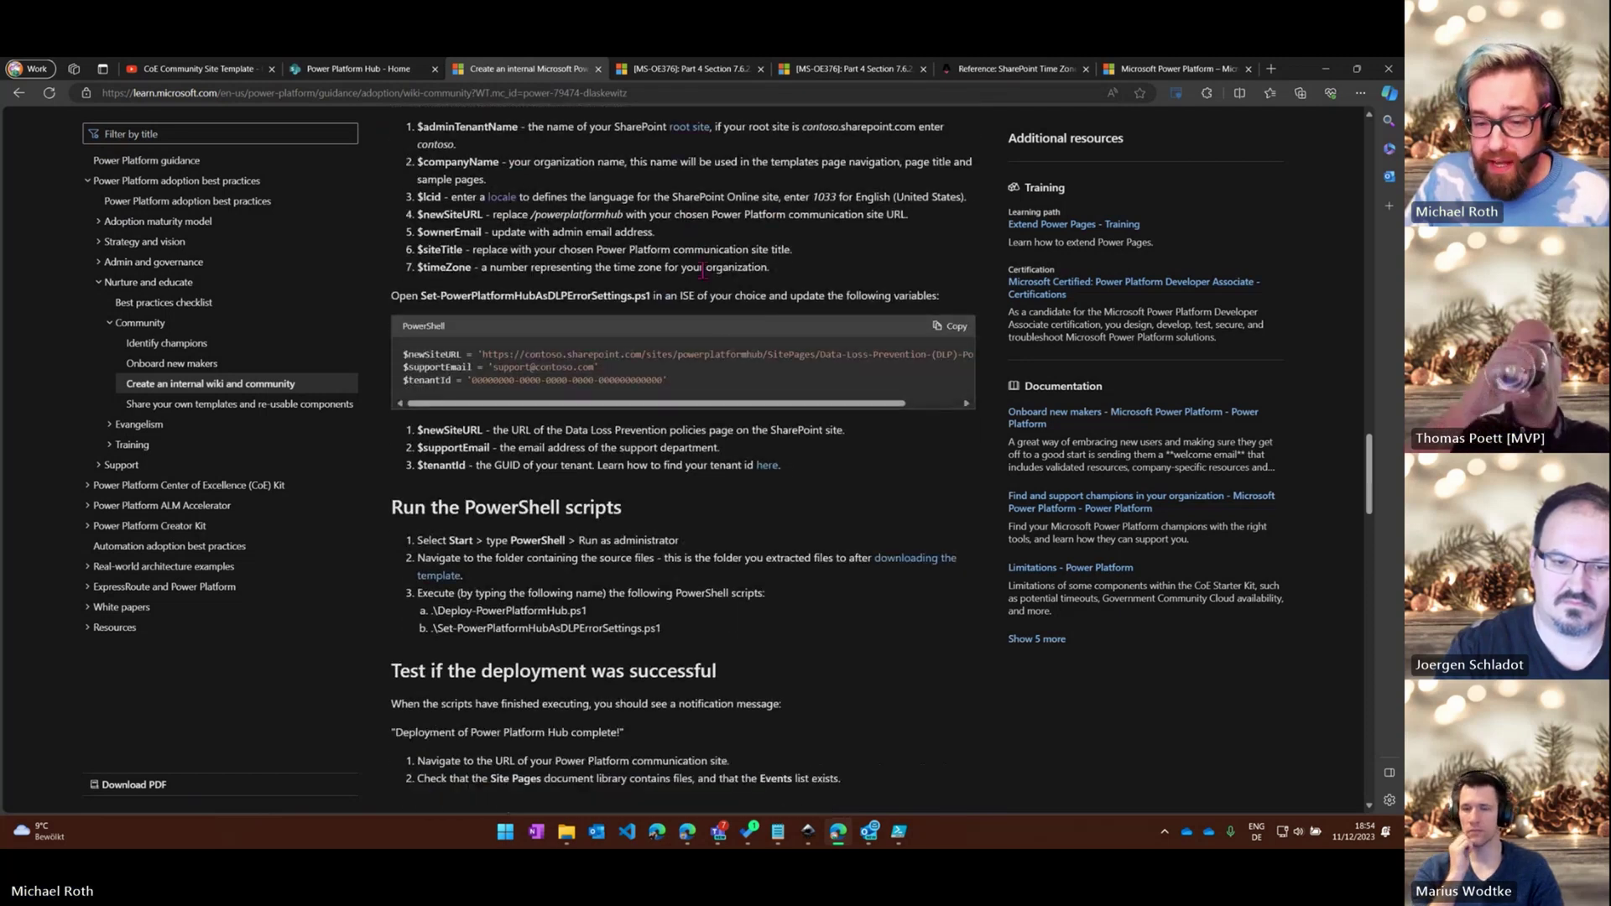
{"action": "left_click", "coordinate": [905, 835]}
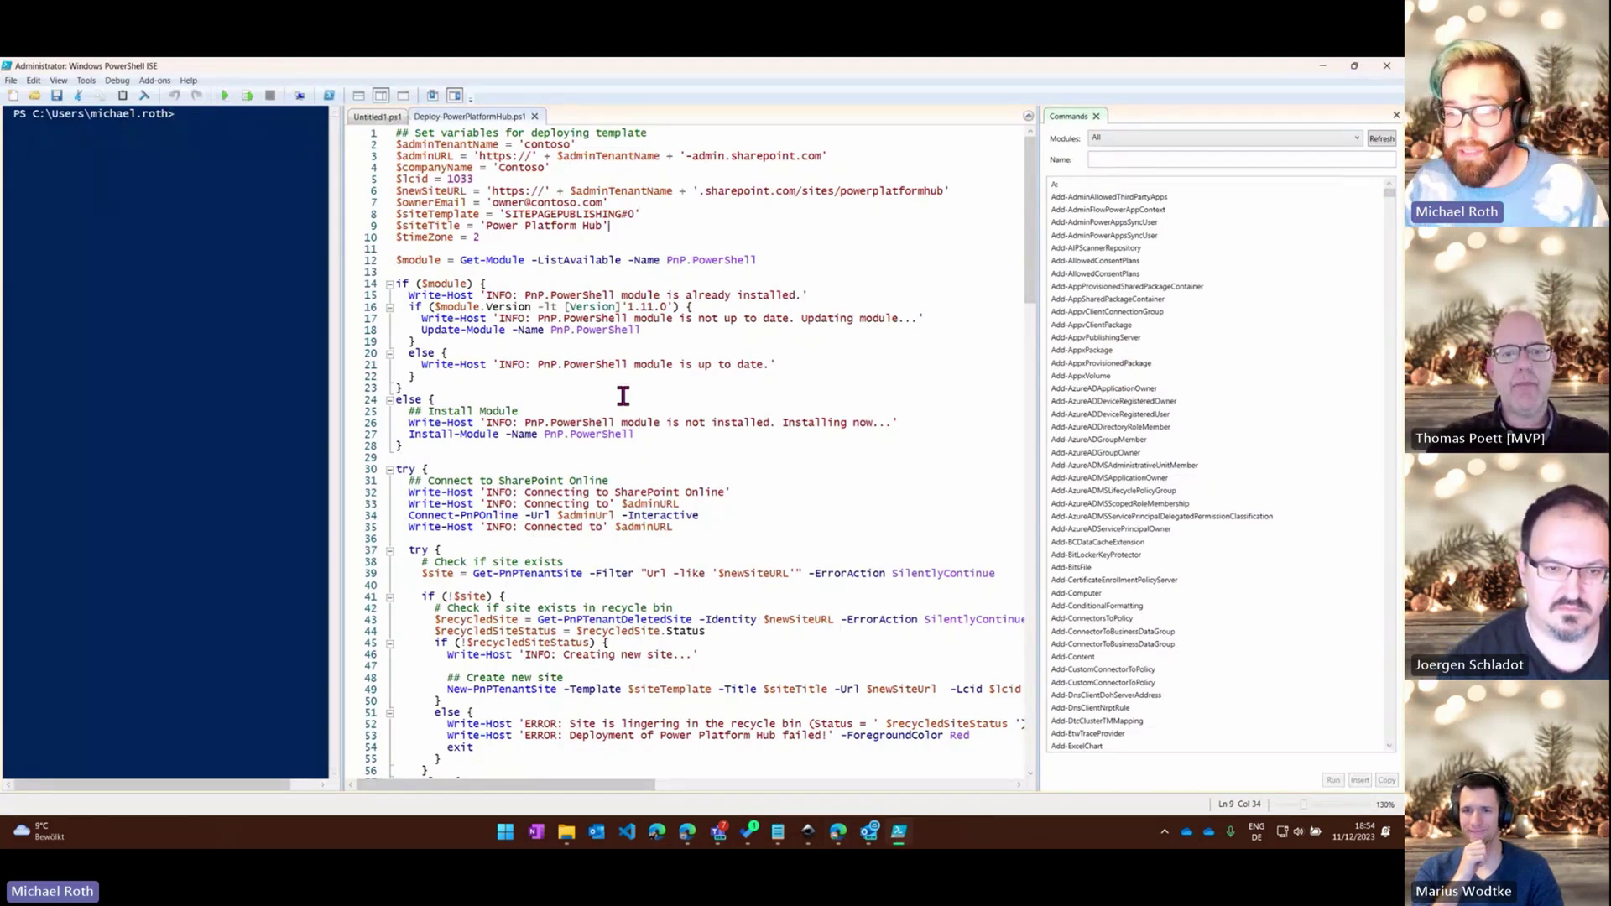
{"action": "left_click", "coordinate": [1321, 65]}
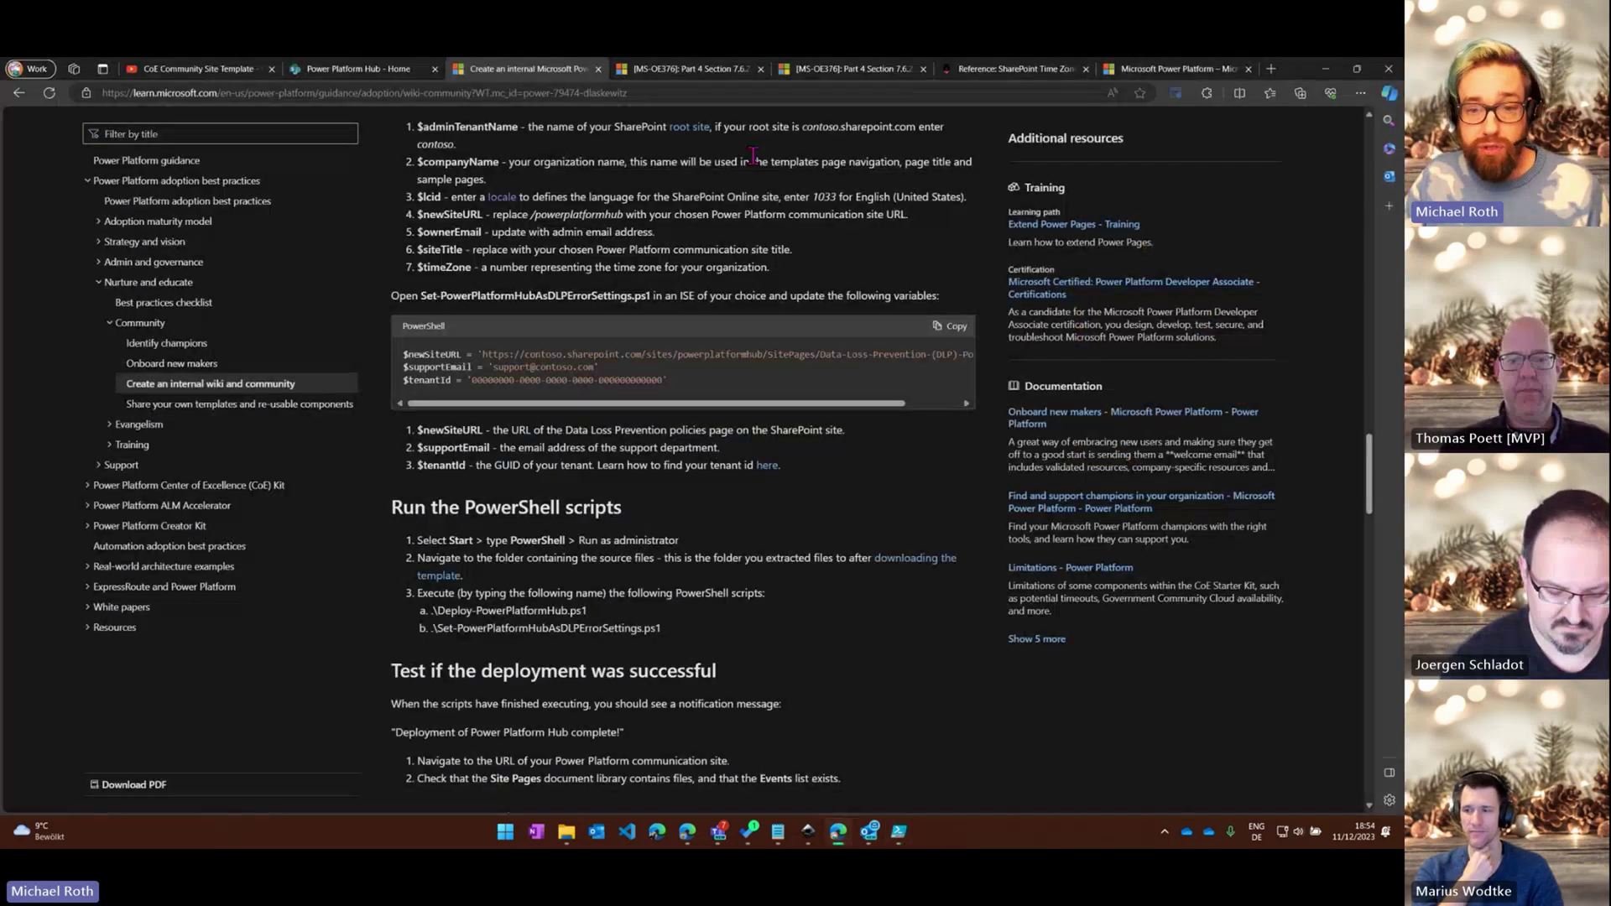
{"action": "left_click", "coordinate": [383, 70]}
{"action": "left_click", "coordinate": [523, 72]}
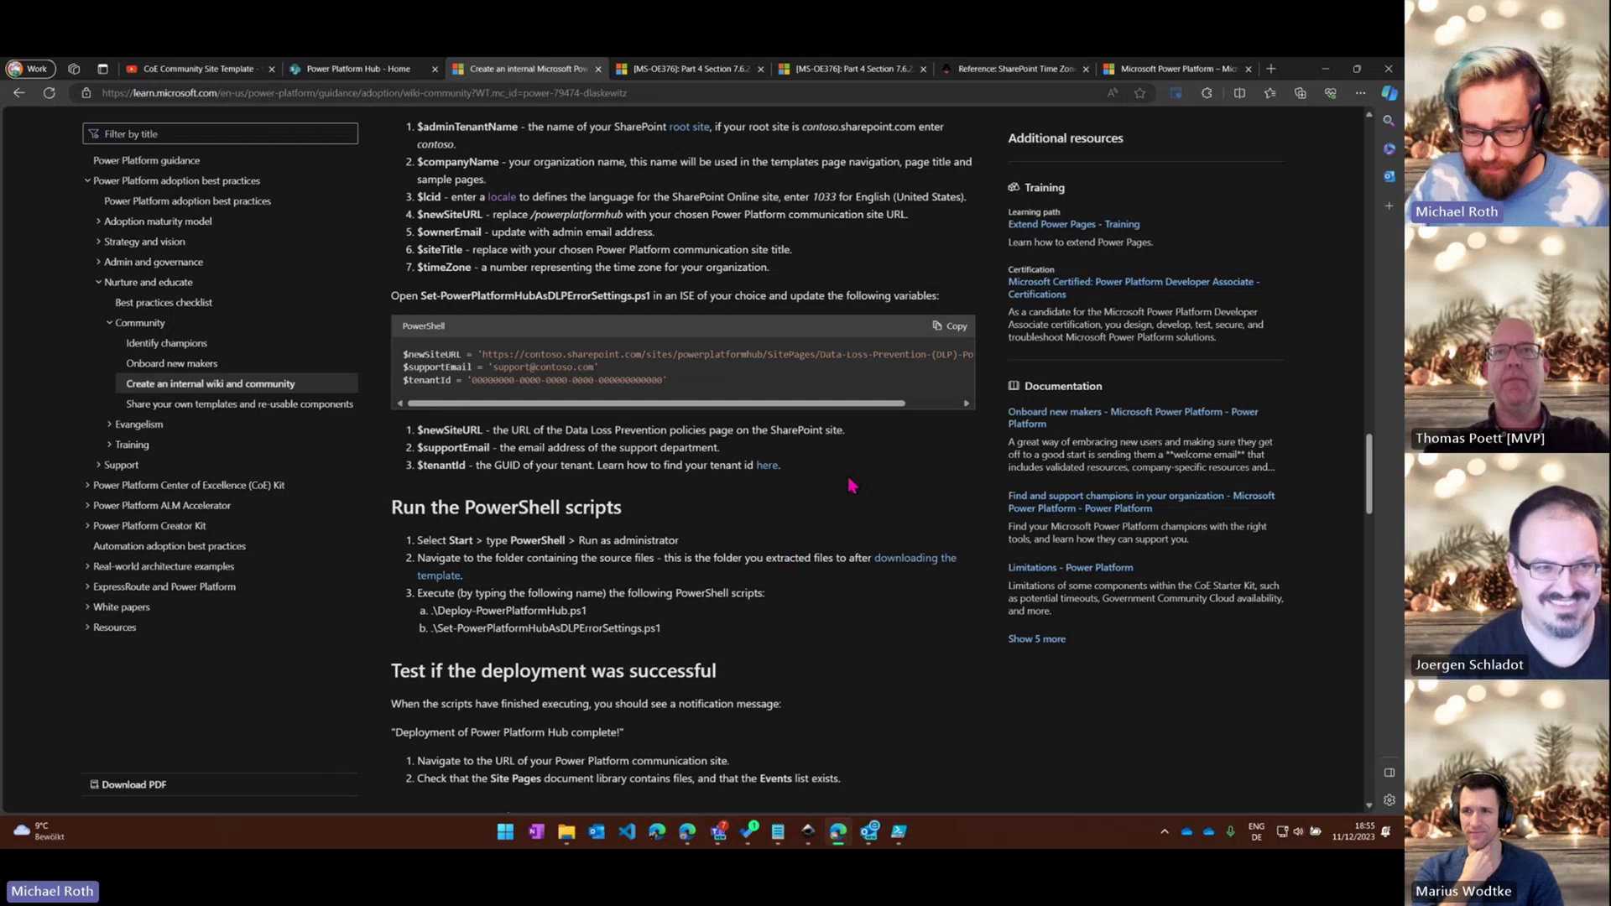
Read the article's deployment test, troubleshooting and configuration sections through to the end, then go back to Troubleshooting
{"action": "scroll", "coordinate": [851, 485], "scroll_direction": "down", "scroll_amount": 1}
{"action": "scroll", "coordinate": [856, 482], "scroll_direction": "down", "scroll_amount": 3}
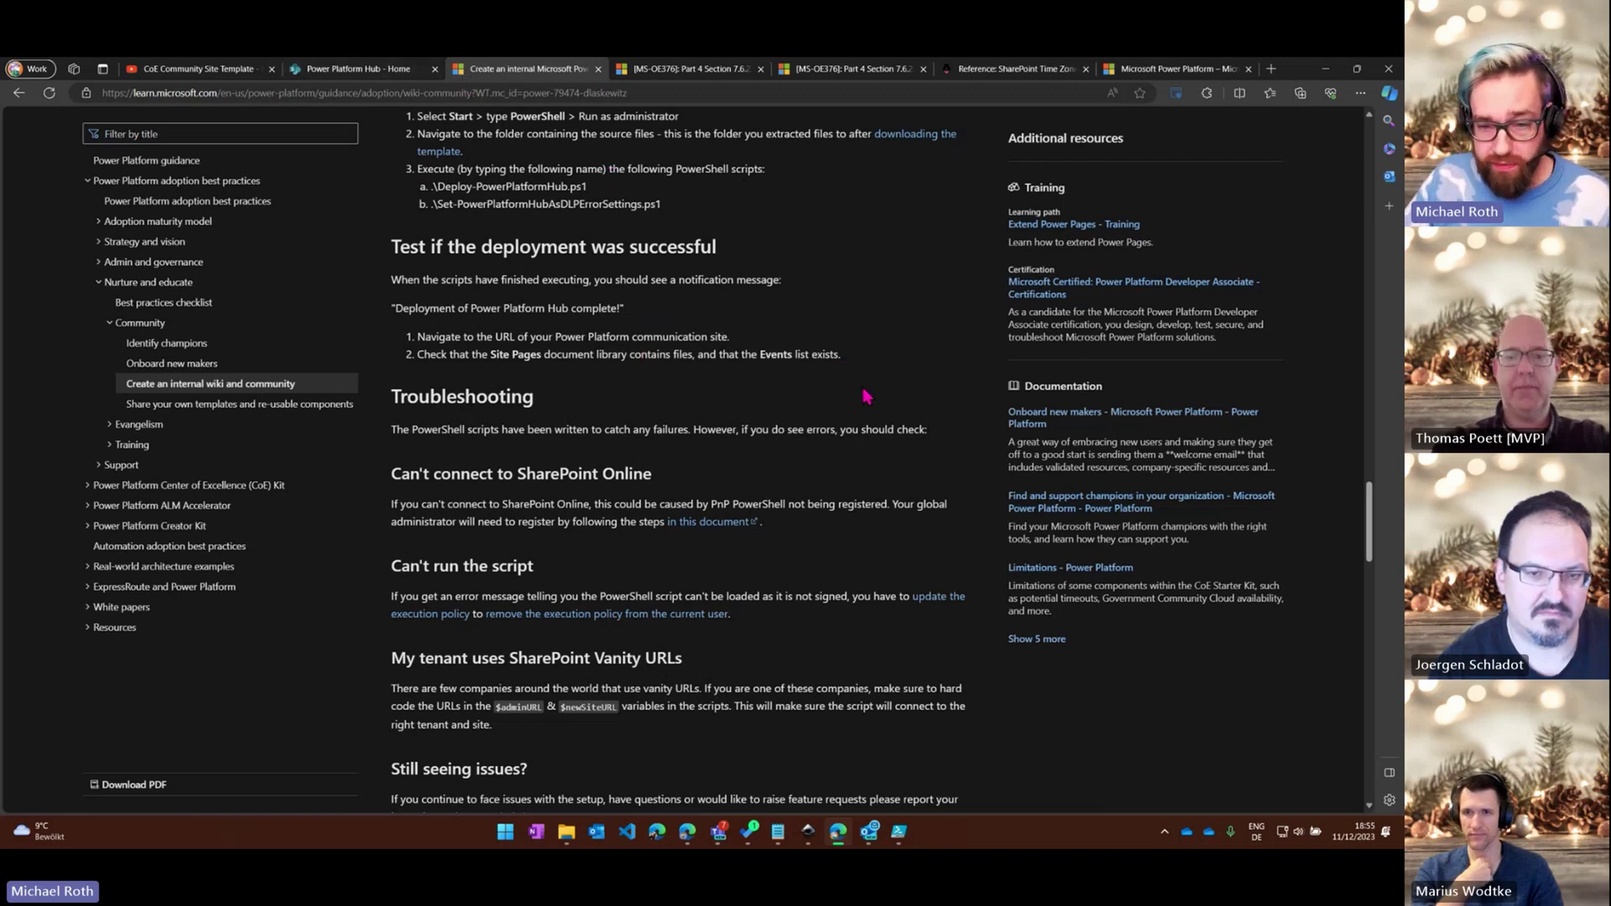
{"action": "scroll", "coordinate": [867, 395], "scroll_direction": "down", "scroll_amount": 1}
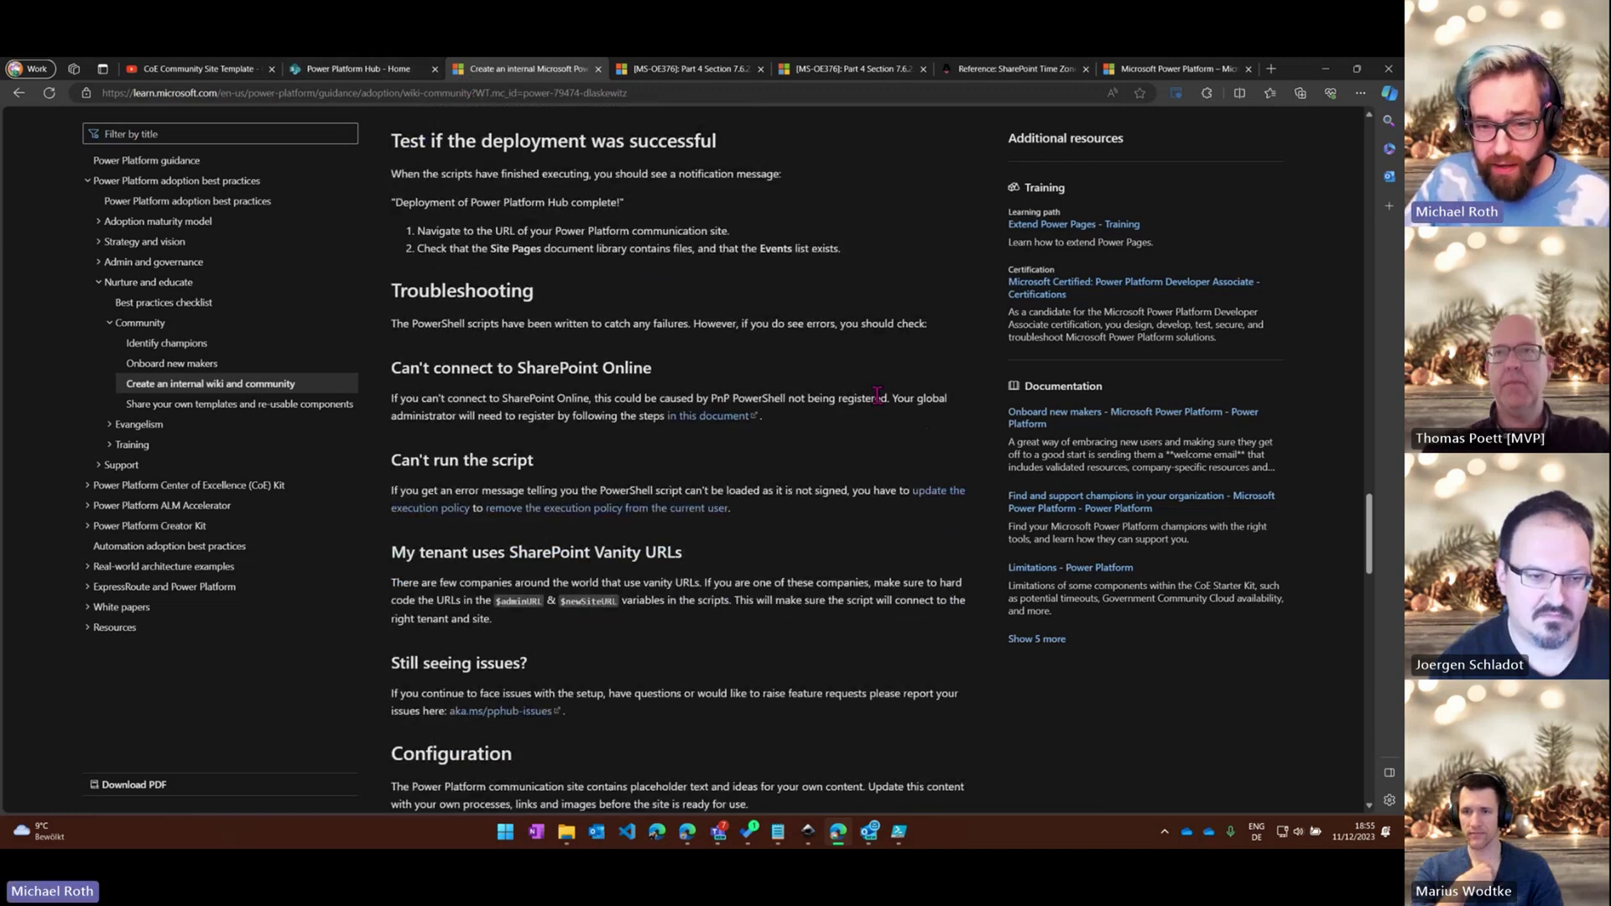
{"action": "scroll", "coordinate": [877, 394], "scroll_direction": "down", "scroll_amount": 1}
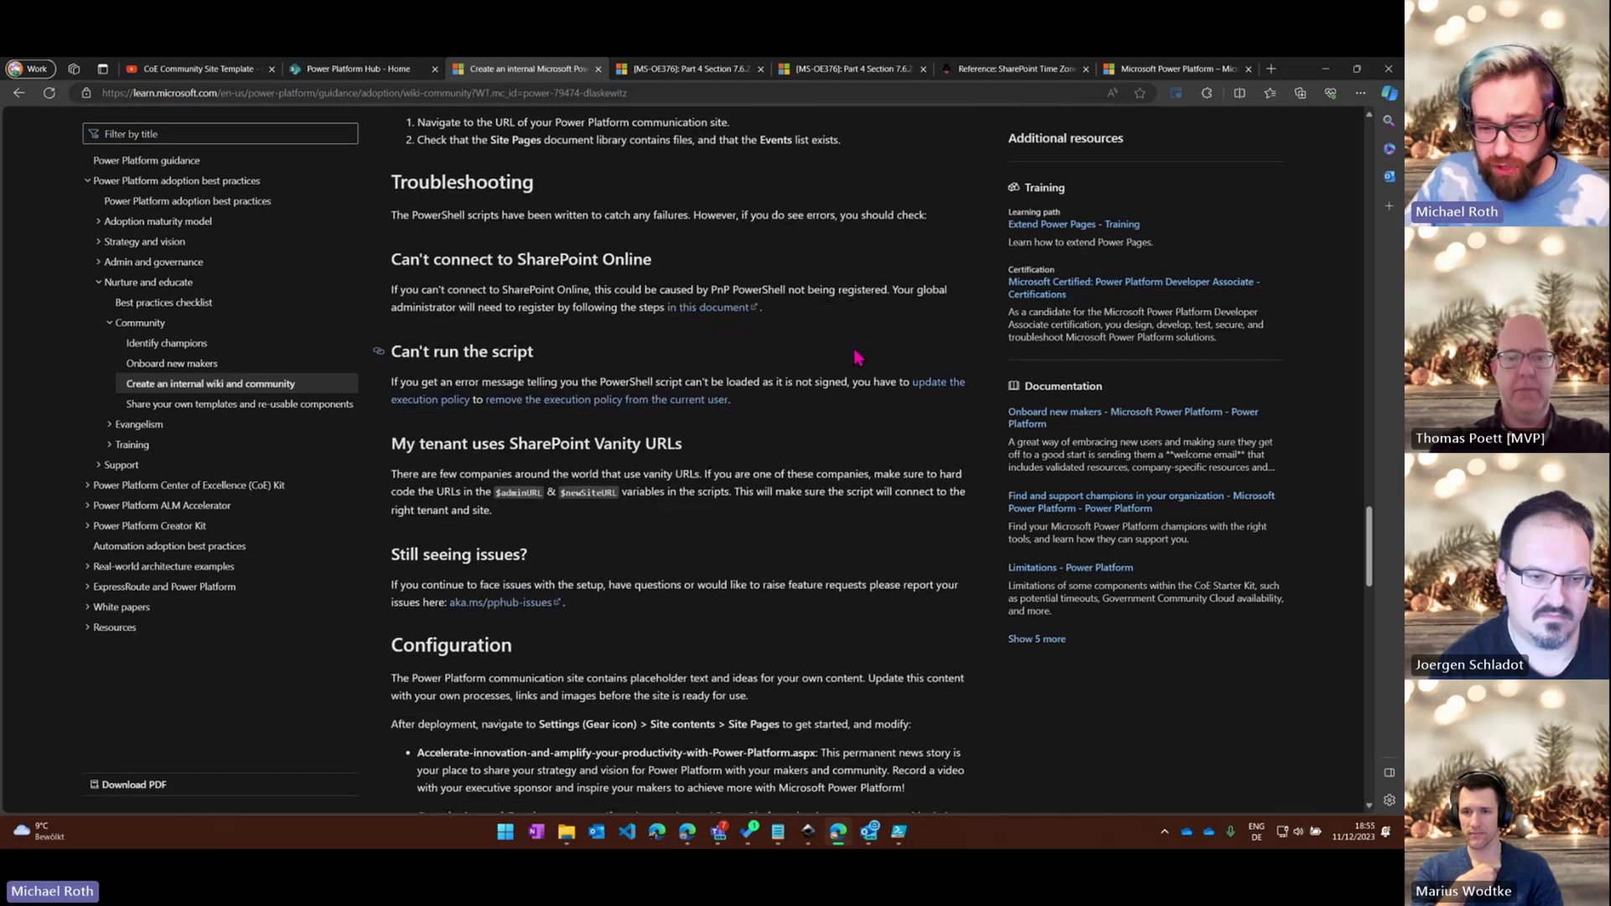
{"action": "scroll", "coordinate": [858, 357], "scroll_direction": "down", "scroll_amount": 2}
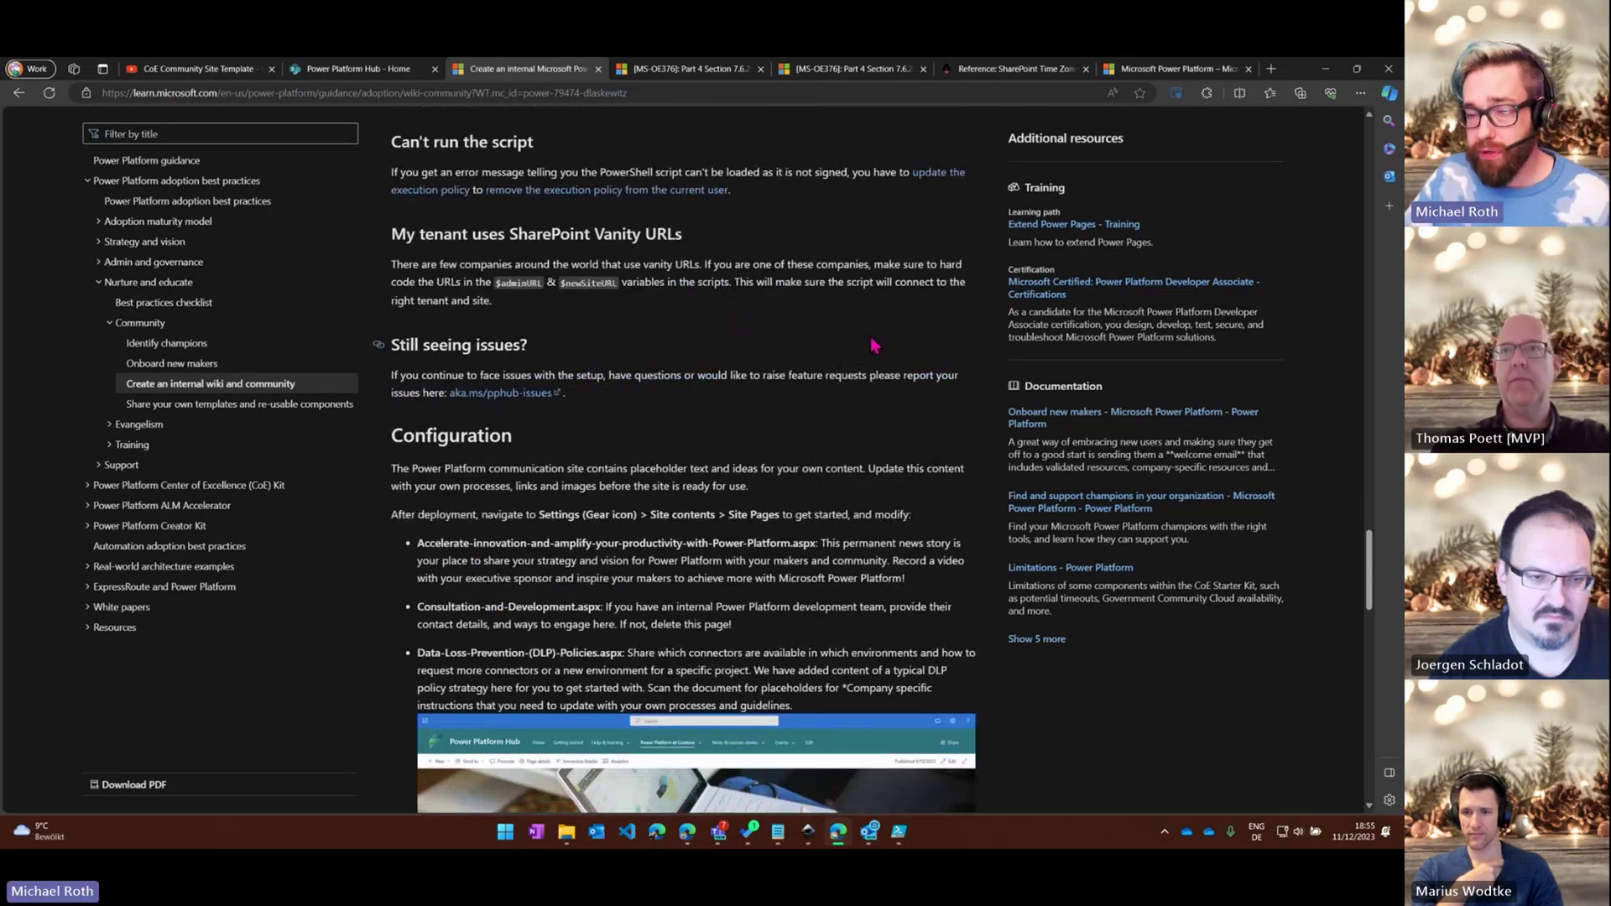
{"action": "scroll", "coordinate": [870, 345], "scroll_direction": "down", "scroll_amount": 7}
{"action": "scroll", "coordinate": [951, 340], "scroll_direction": "down", "scroll_amount": 4}
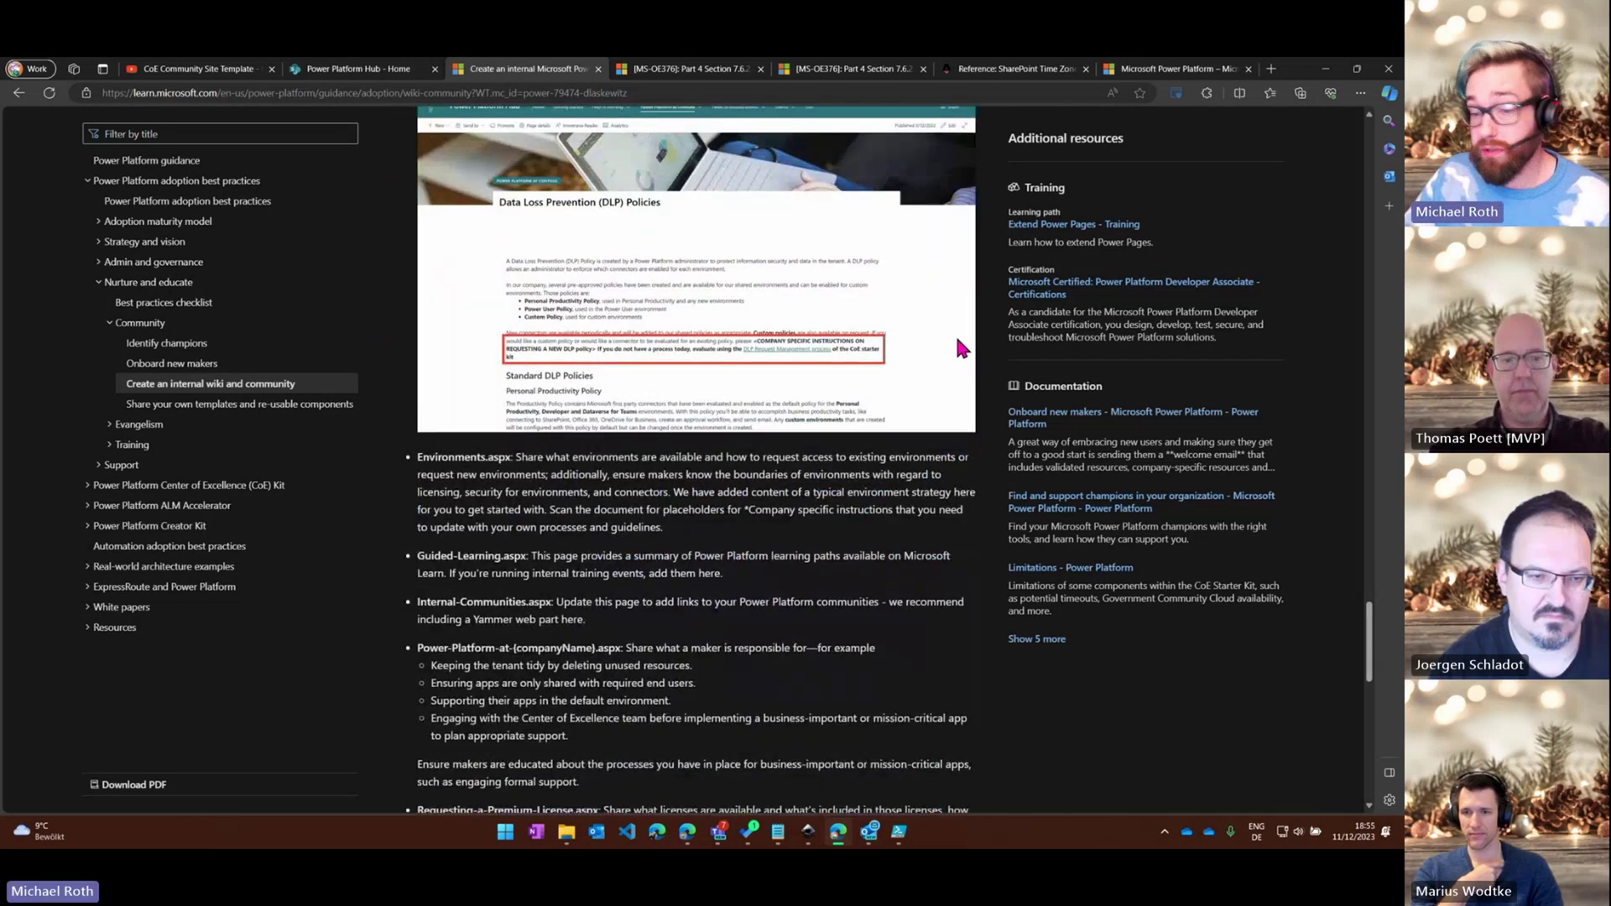
{"action": "scroll", "coordinate": [957, 340], "scroll_direction": "down", "scroll_amount": 5}
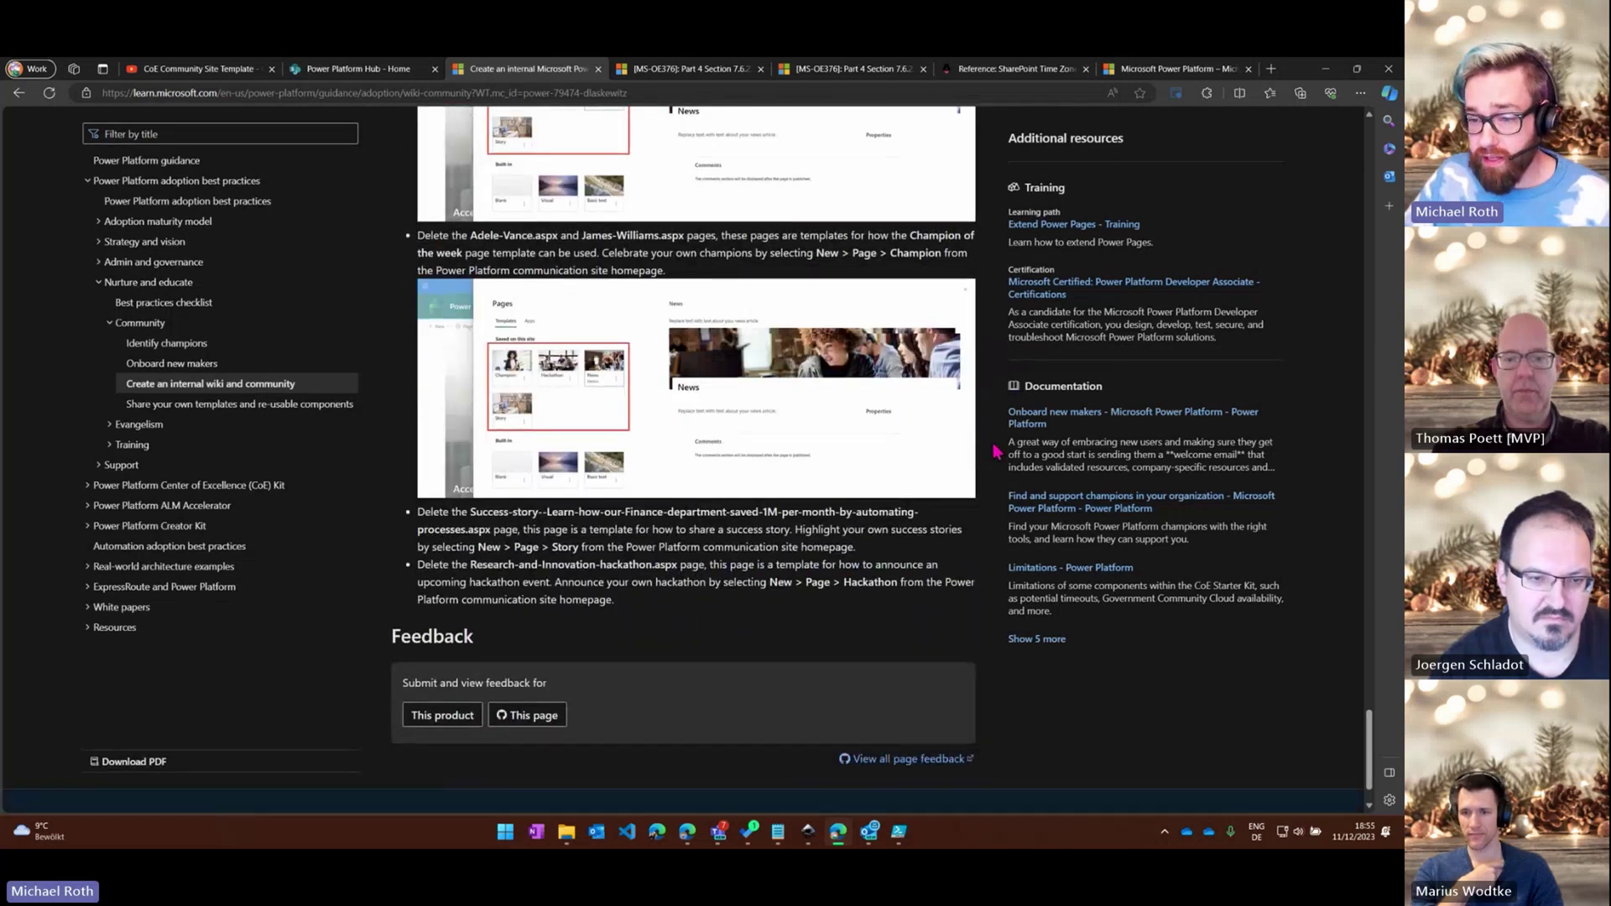
{"action": "scroll", "coordinate": [996, 451], "scroll_direction": "up", "scroll_amount": 10}
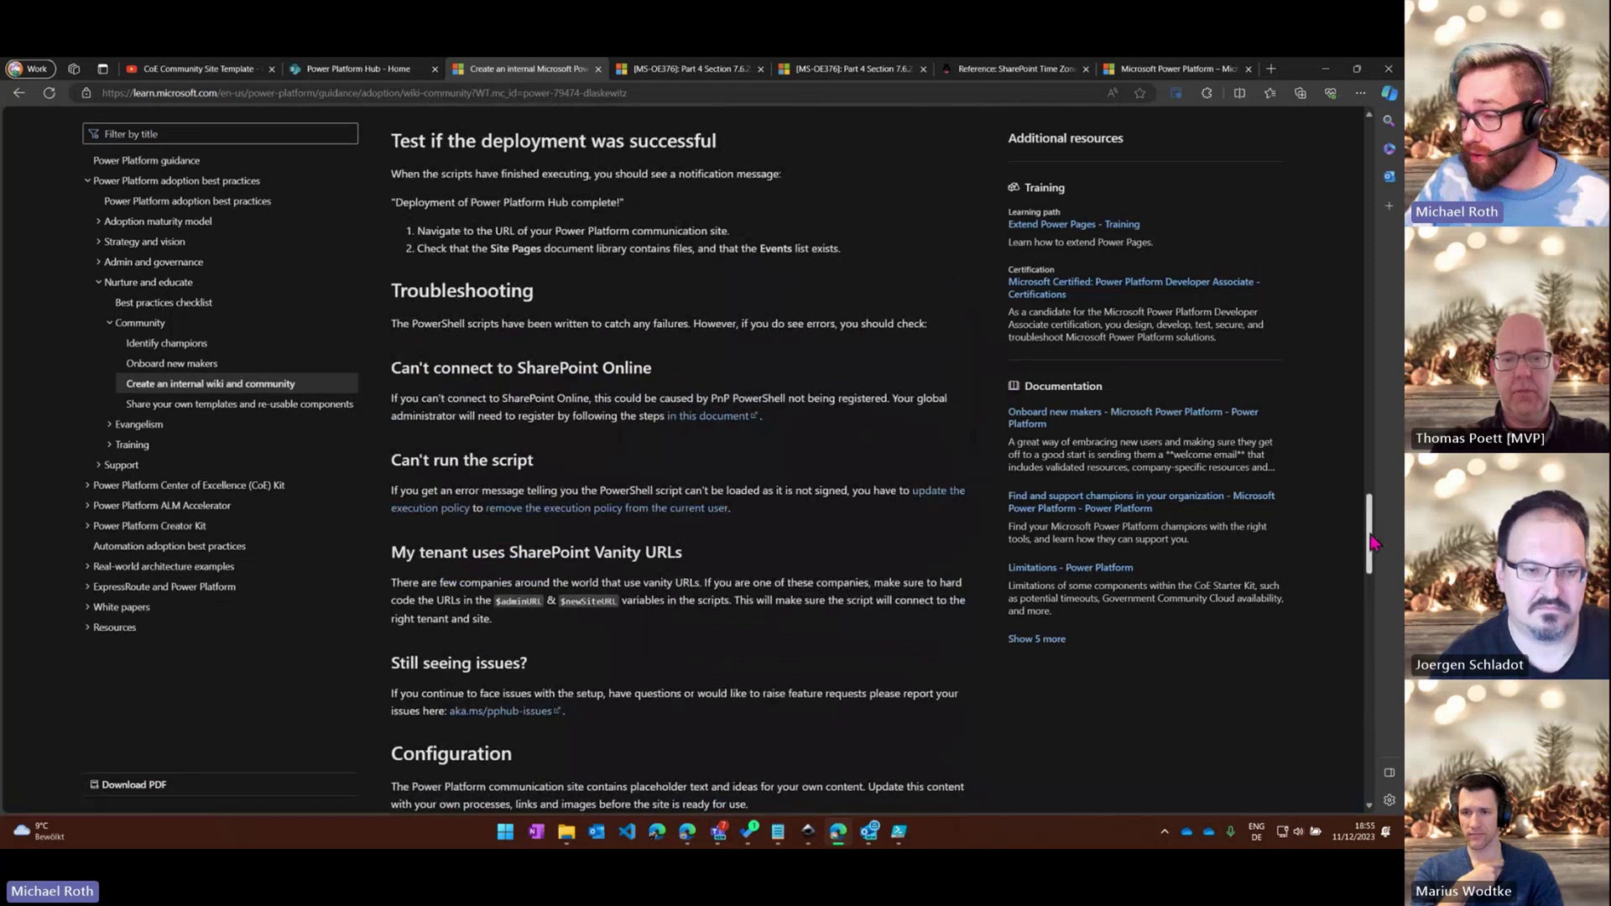
Open the adoption best practices documentation from the Microsoft Power Platform Adoption page and dismiss its Cloud Skills Challenge banner
{"action": "left_click_drag", "start_coordinate": [1368, 543], "coordinate": [1369, 159]}
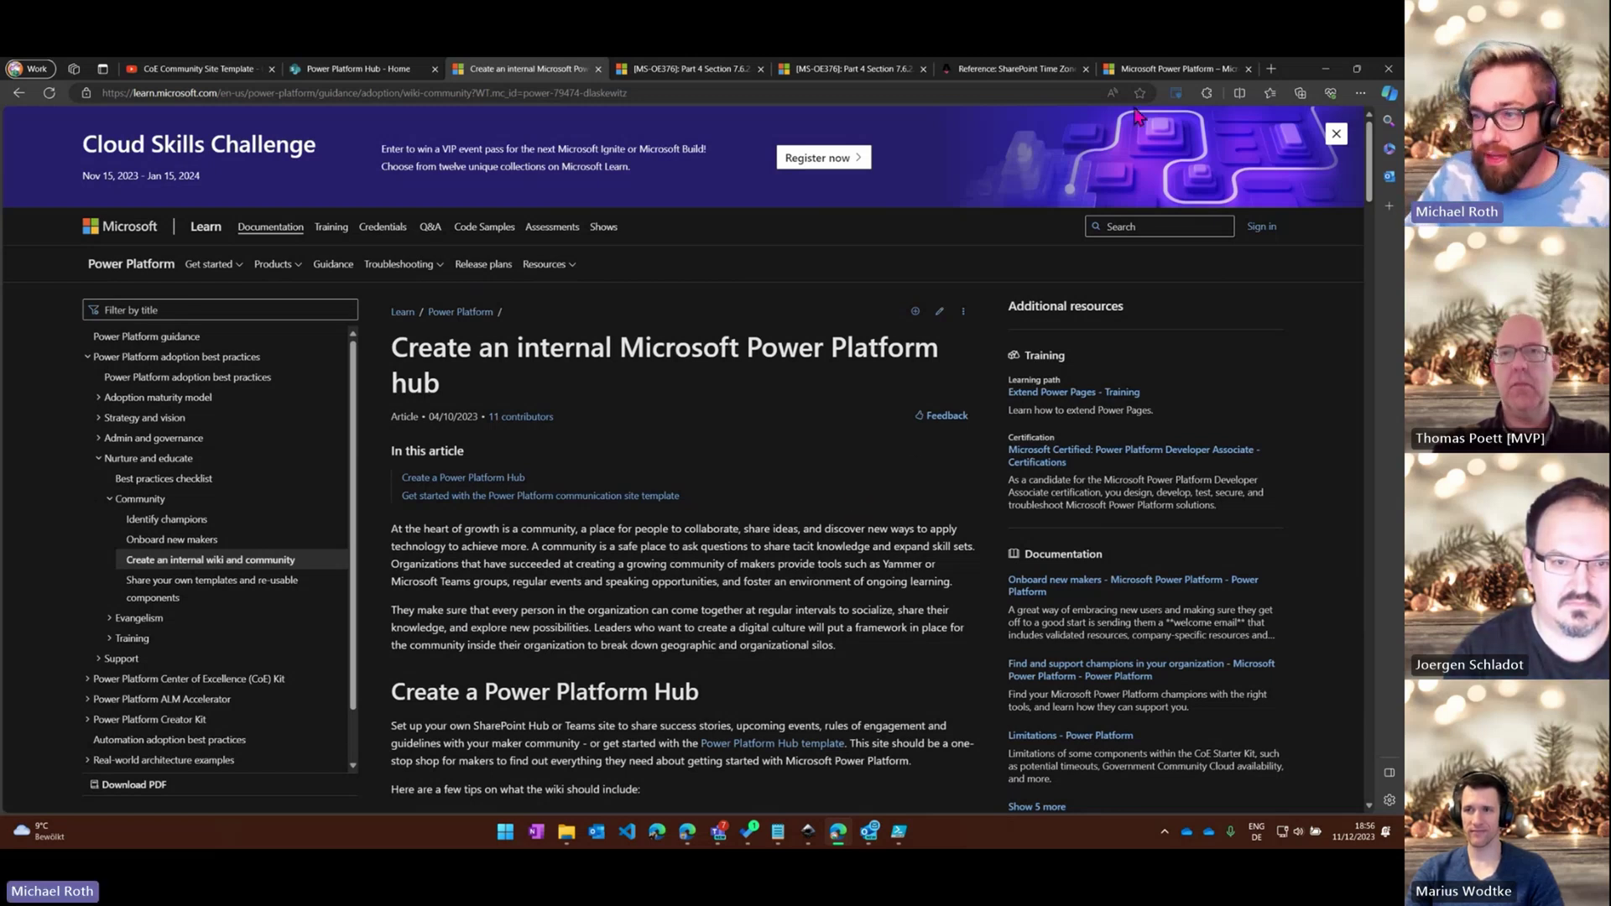
{"action": "left_click", "coordinate": [1175, 69]}
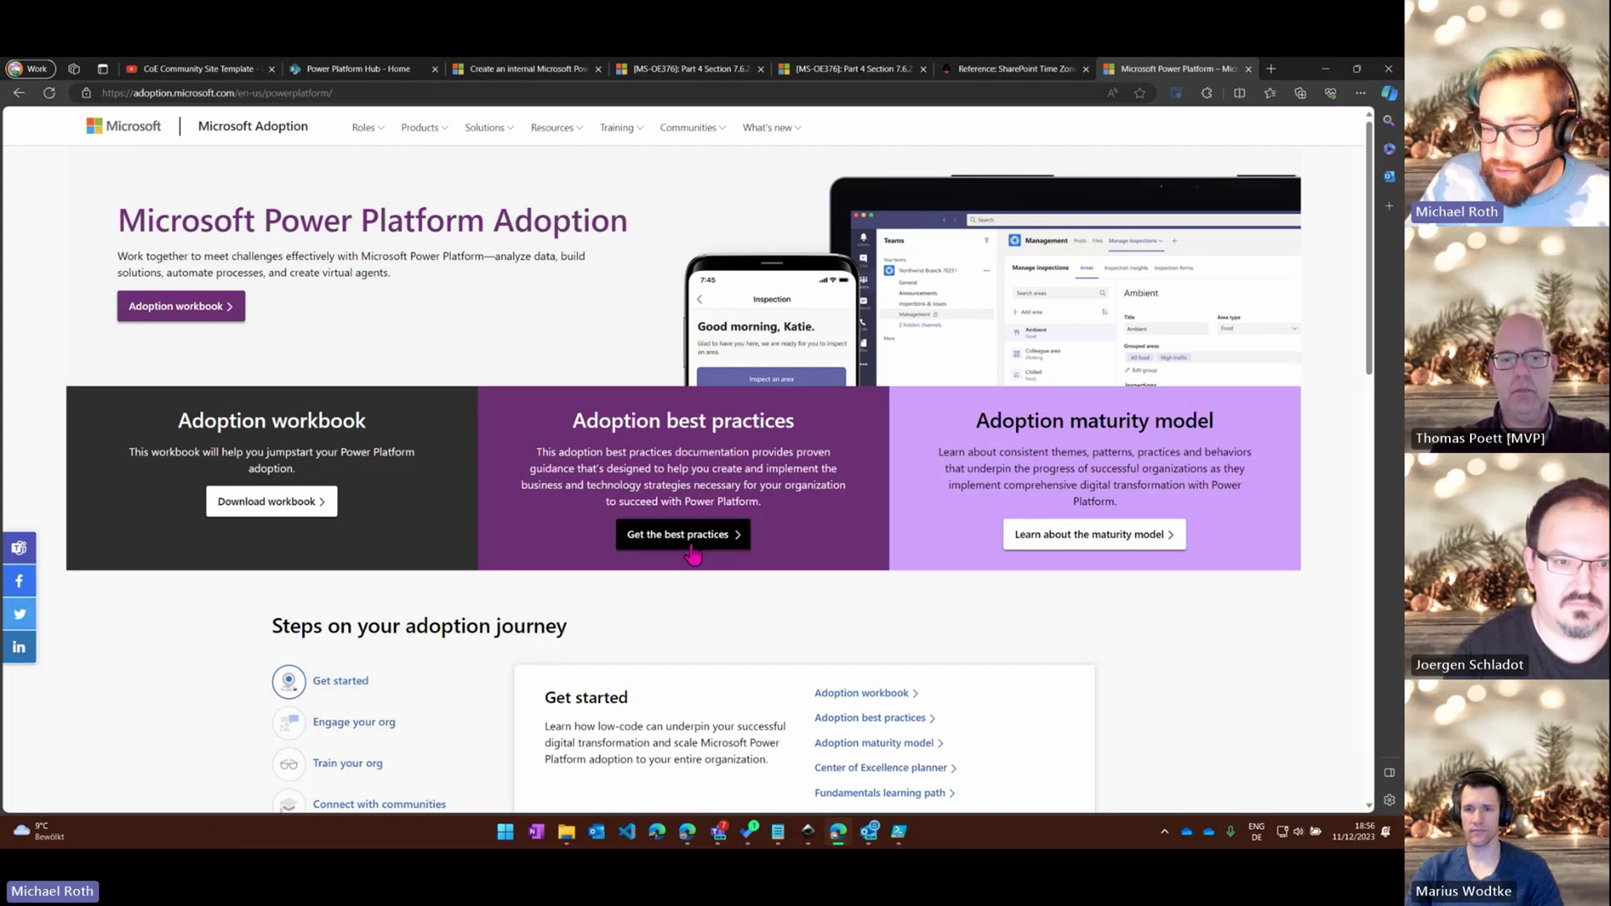
{"action": "left_click", "coordinate": [692, 541]}
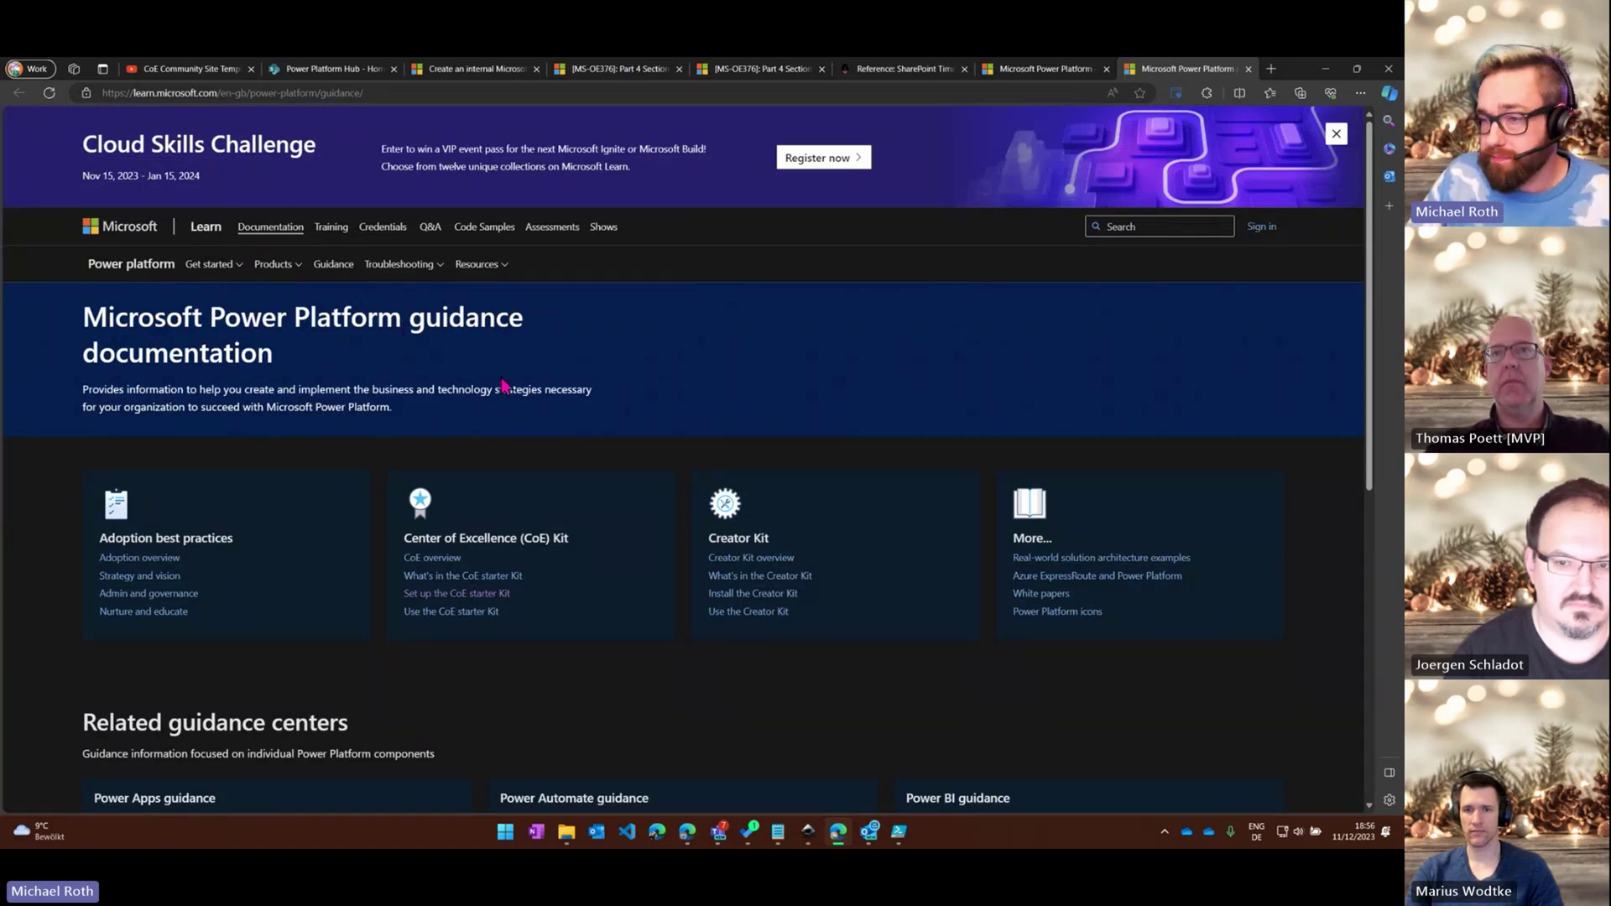
{"action": "left_click", "coordinate": [1336, 134]}
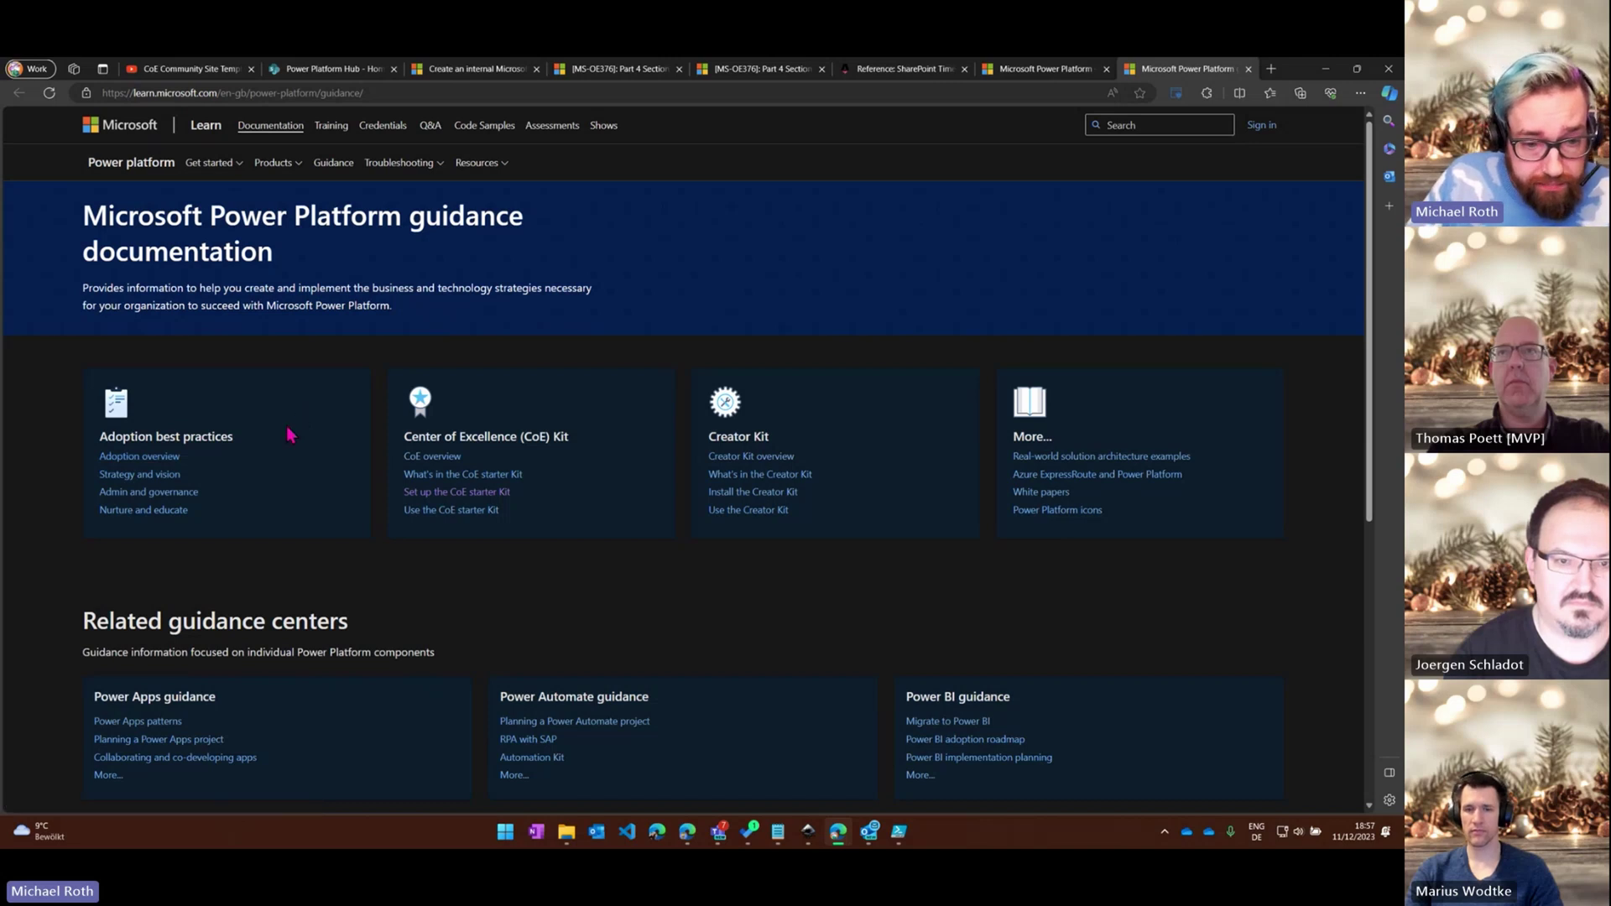
Open the Power Apps patterns guidance and review its approvals, asset management, calculation and communication patterns with their example use cases
{"action": "scroll", "coordinate": [327, 412], "scroll_direction": "down", "scroll_amount": 2}
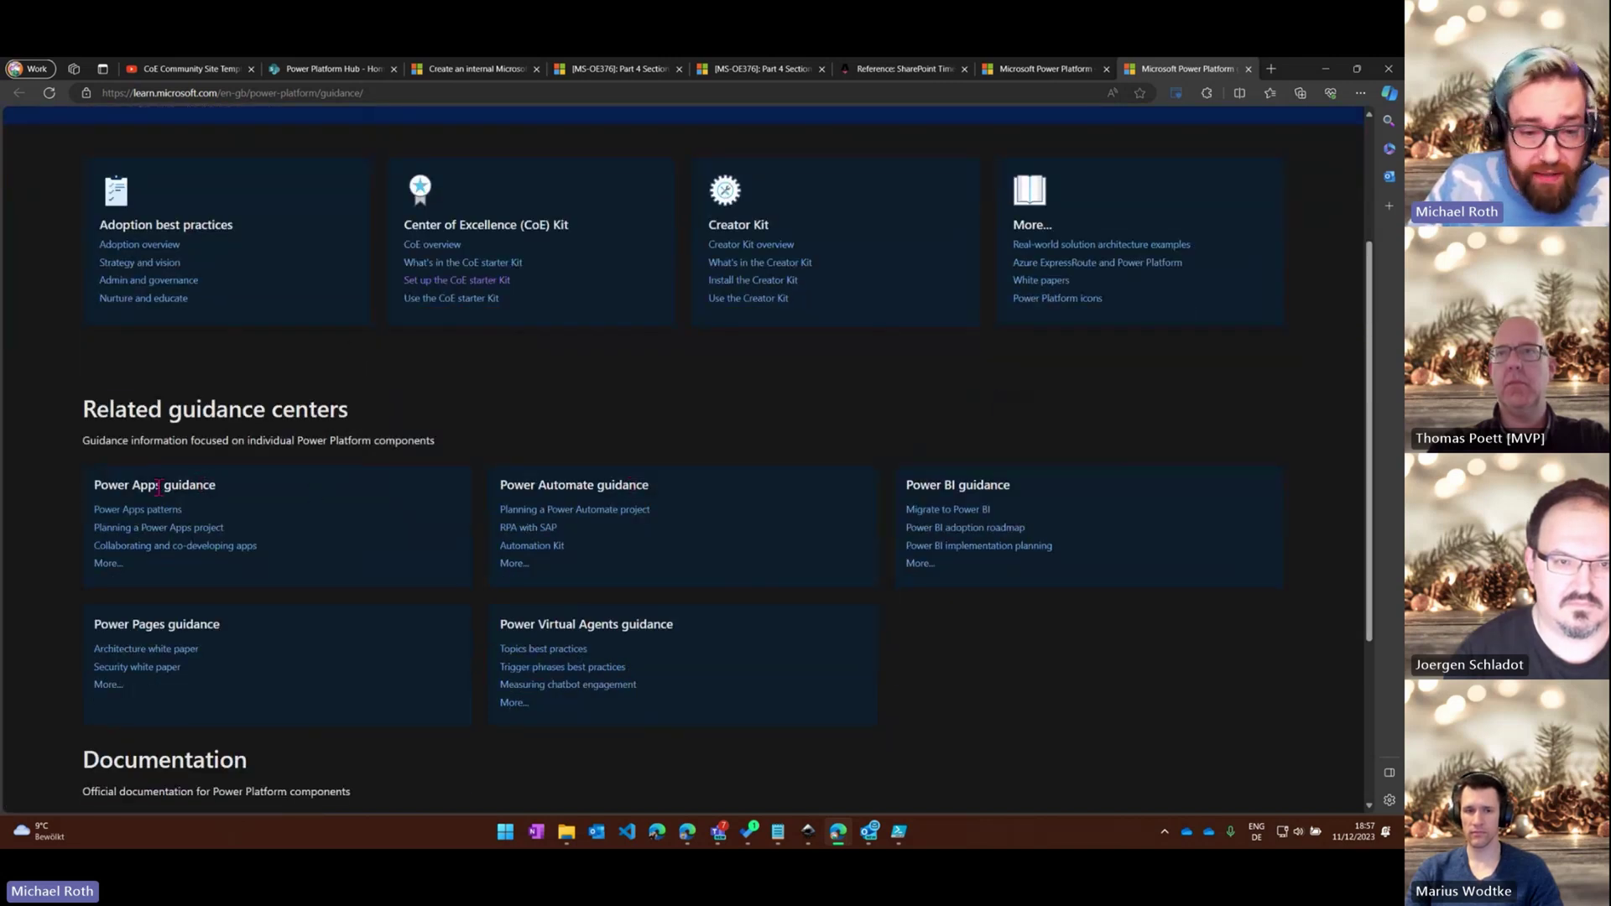
{"action": "left_click", "coordinate": [142, 512]}
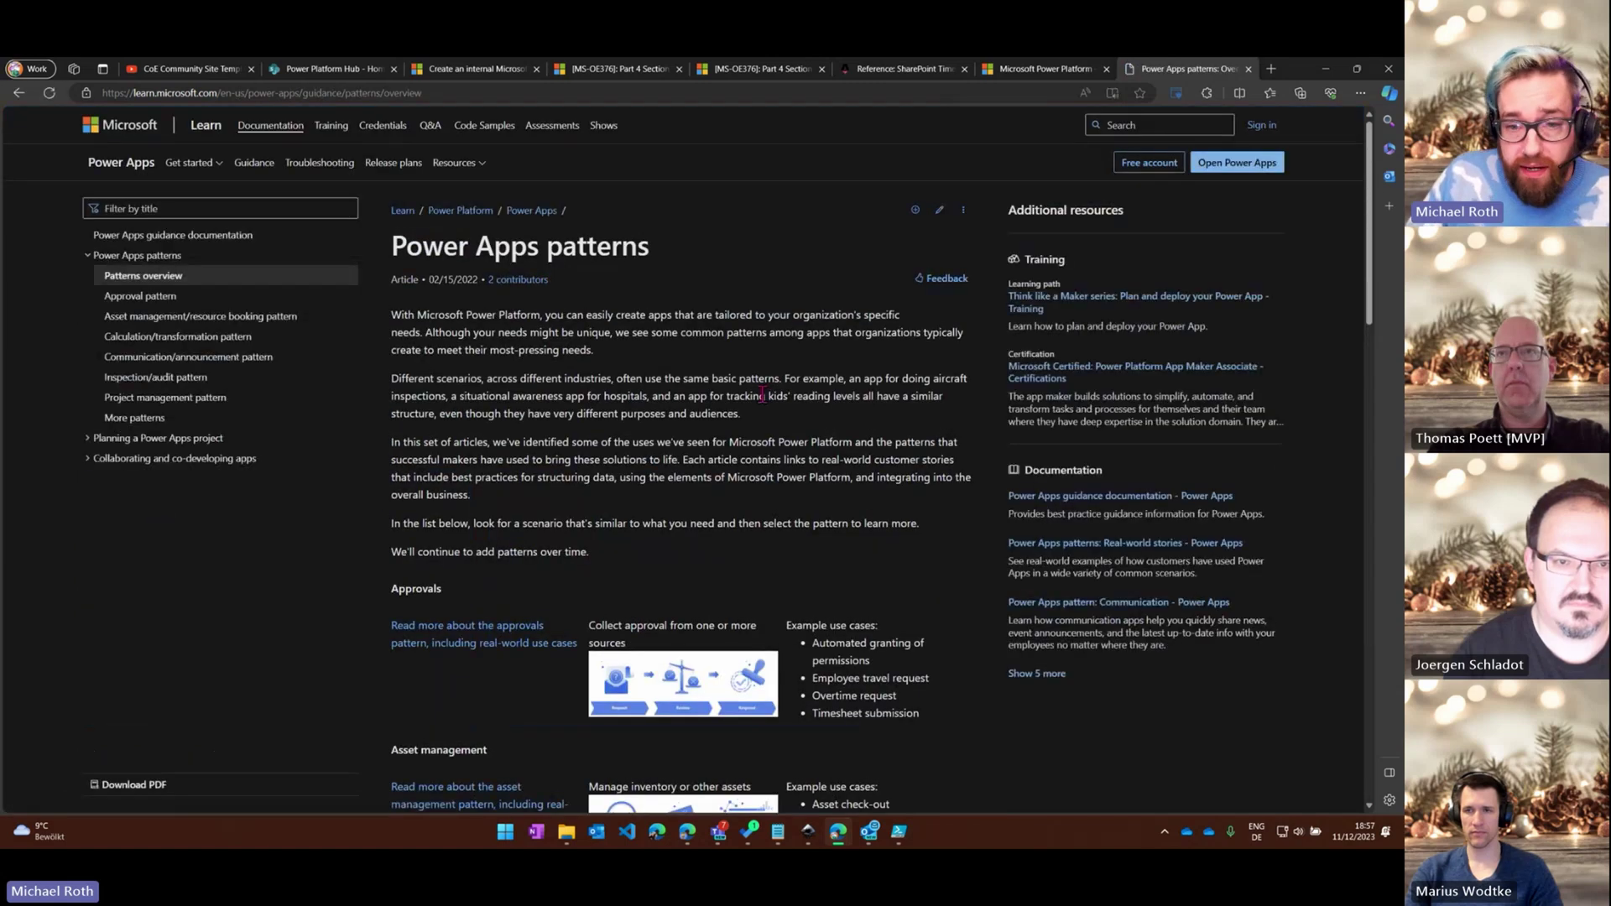
{"action": "scroll", "coordinate": [690, 334], "scroll_direction": "down", "scroll_amount": 3}
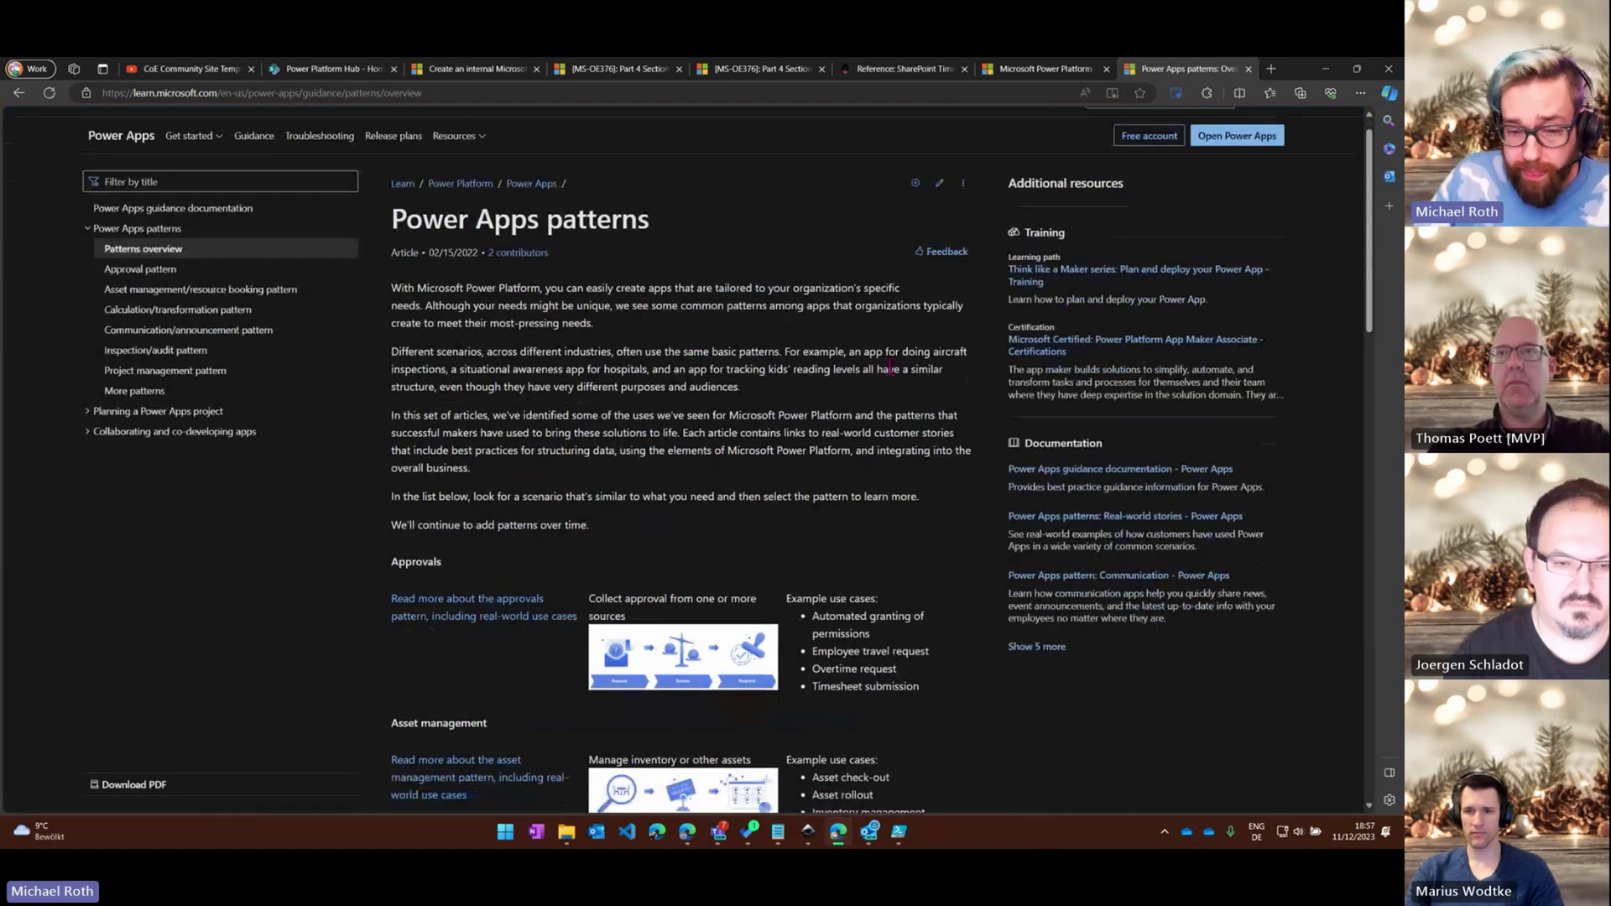
{"action": "scroll", "coordinate": [923, 348], "scroll_direction": "up", "scroll_amount": 3}
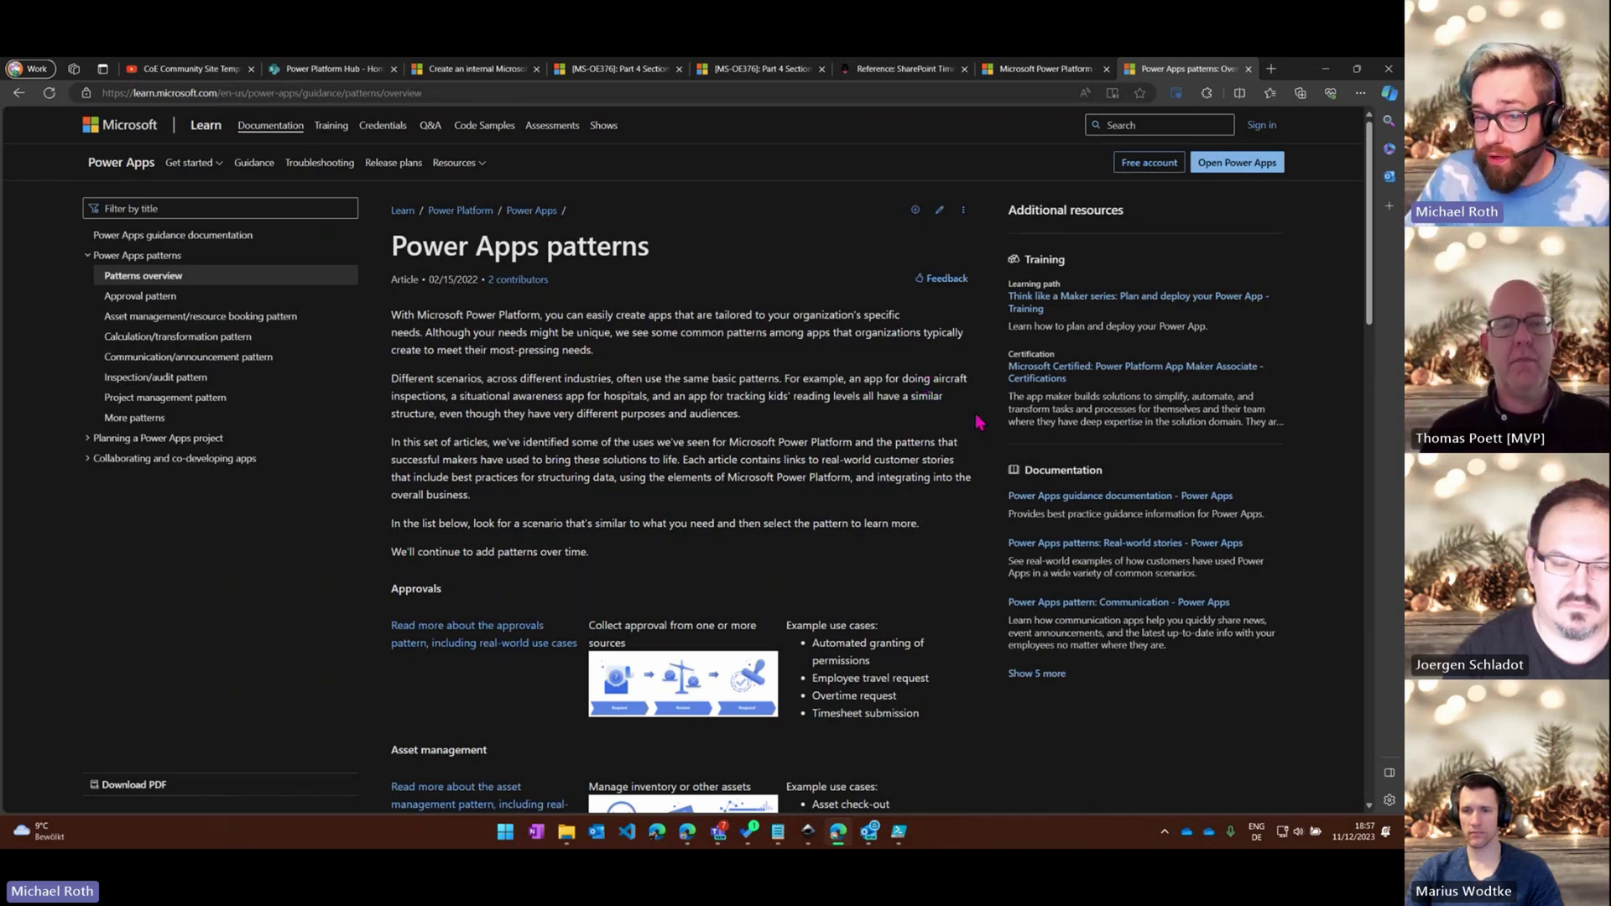
{"action": "scroll", "coordinate": [977, 421], "scroll_direction": "down", "scroll_amount": 3}
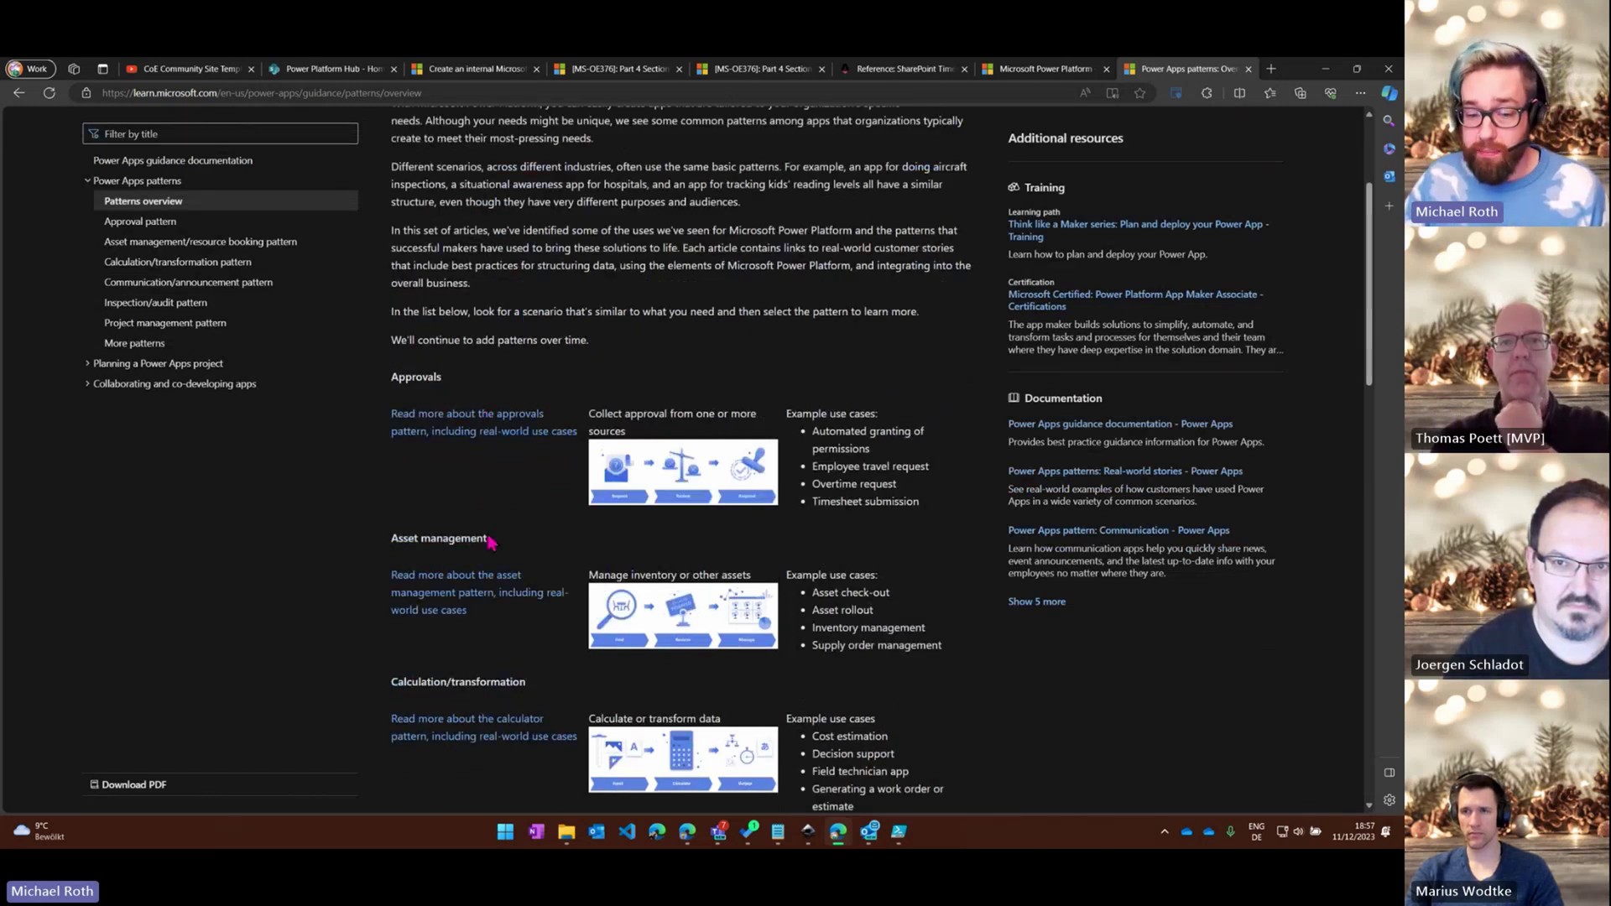
{"action": "scroll", "coordinate": [485, 544], "scroll_direction": "down", "scroll_amount": 4}
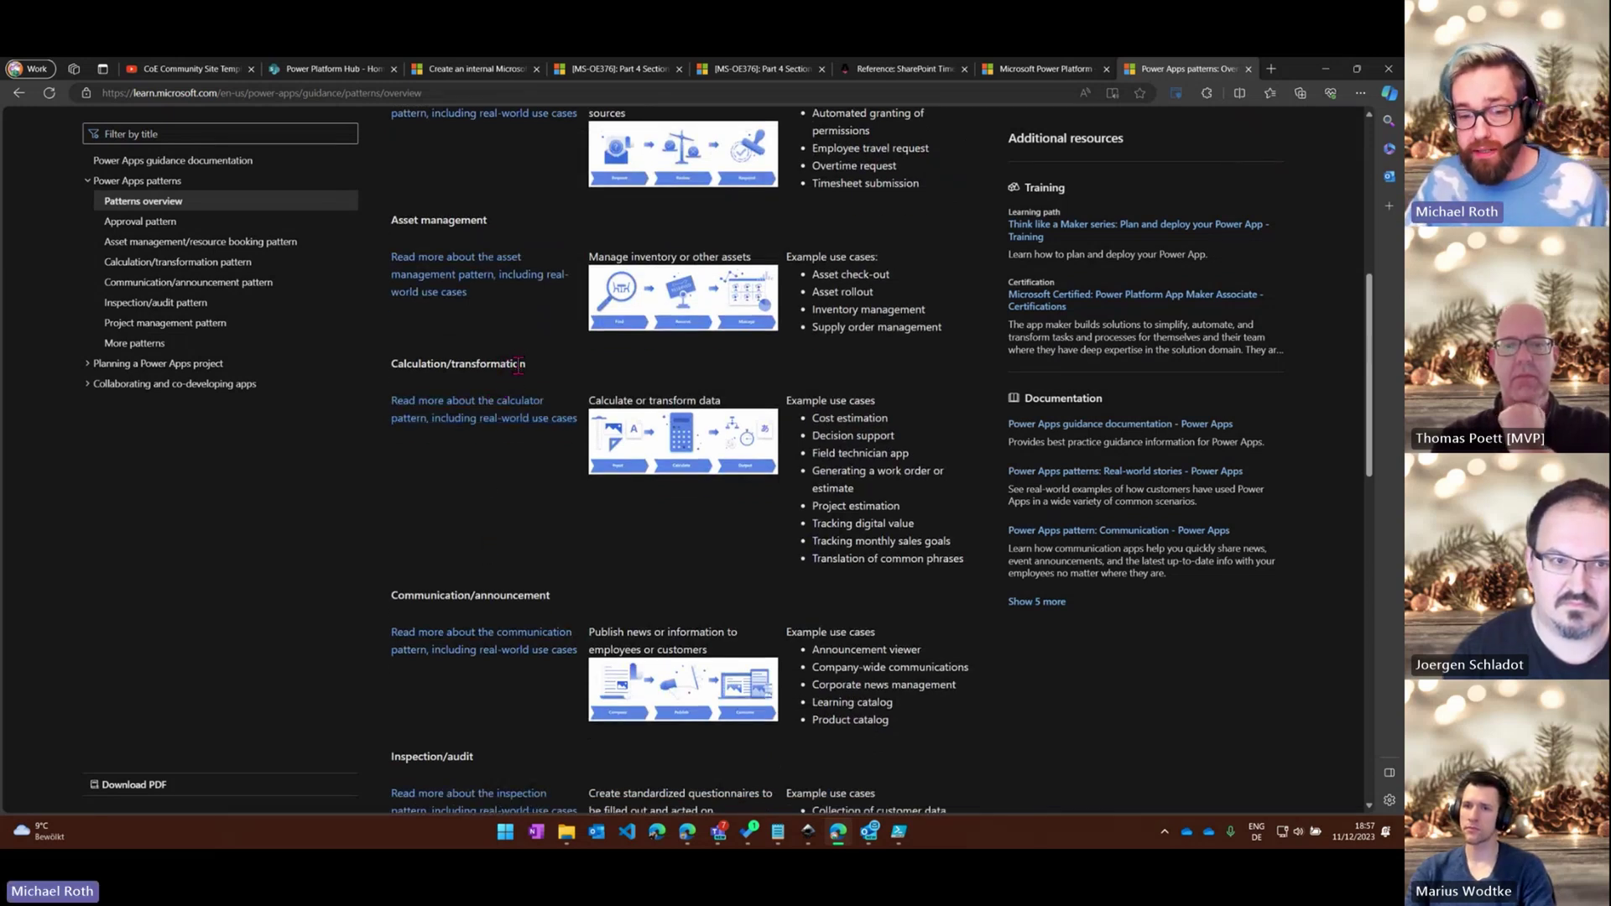
{"action": "scroll", "coordinate": [521, 387], "scroll_direction": "down", "scroll_amount": 1}
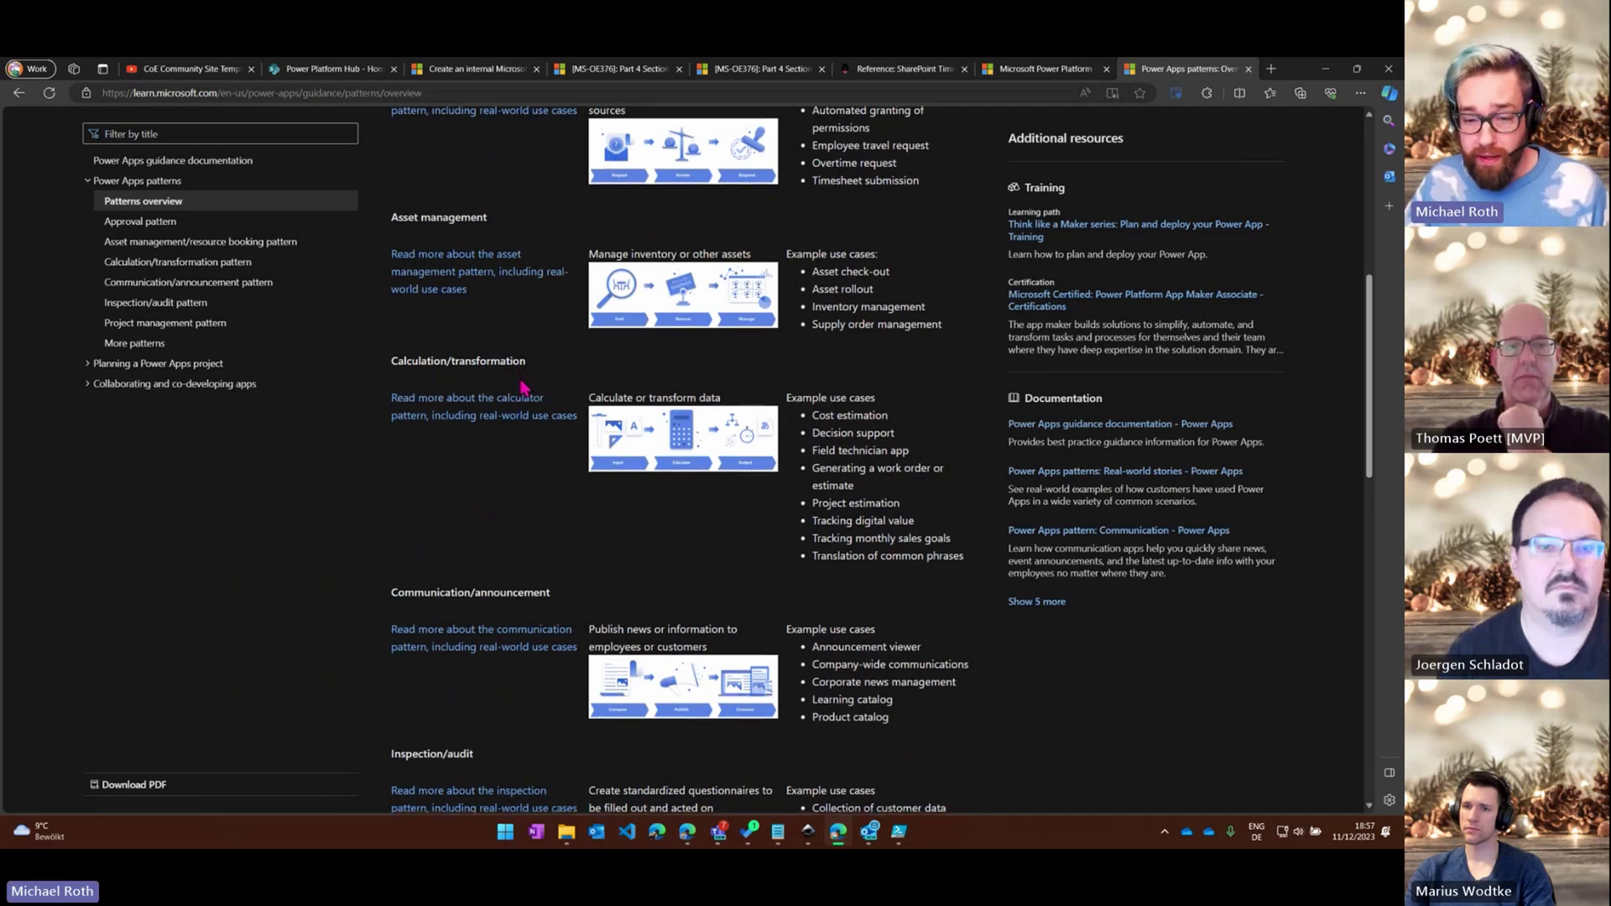
{"action": "scroll", "coordinate": [521, 387], "scroll_direction": "up", "scroll_amount": 2}
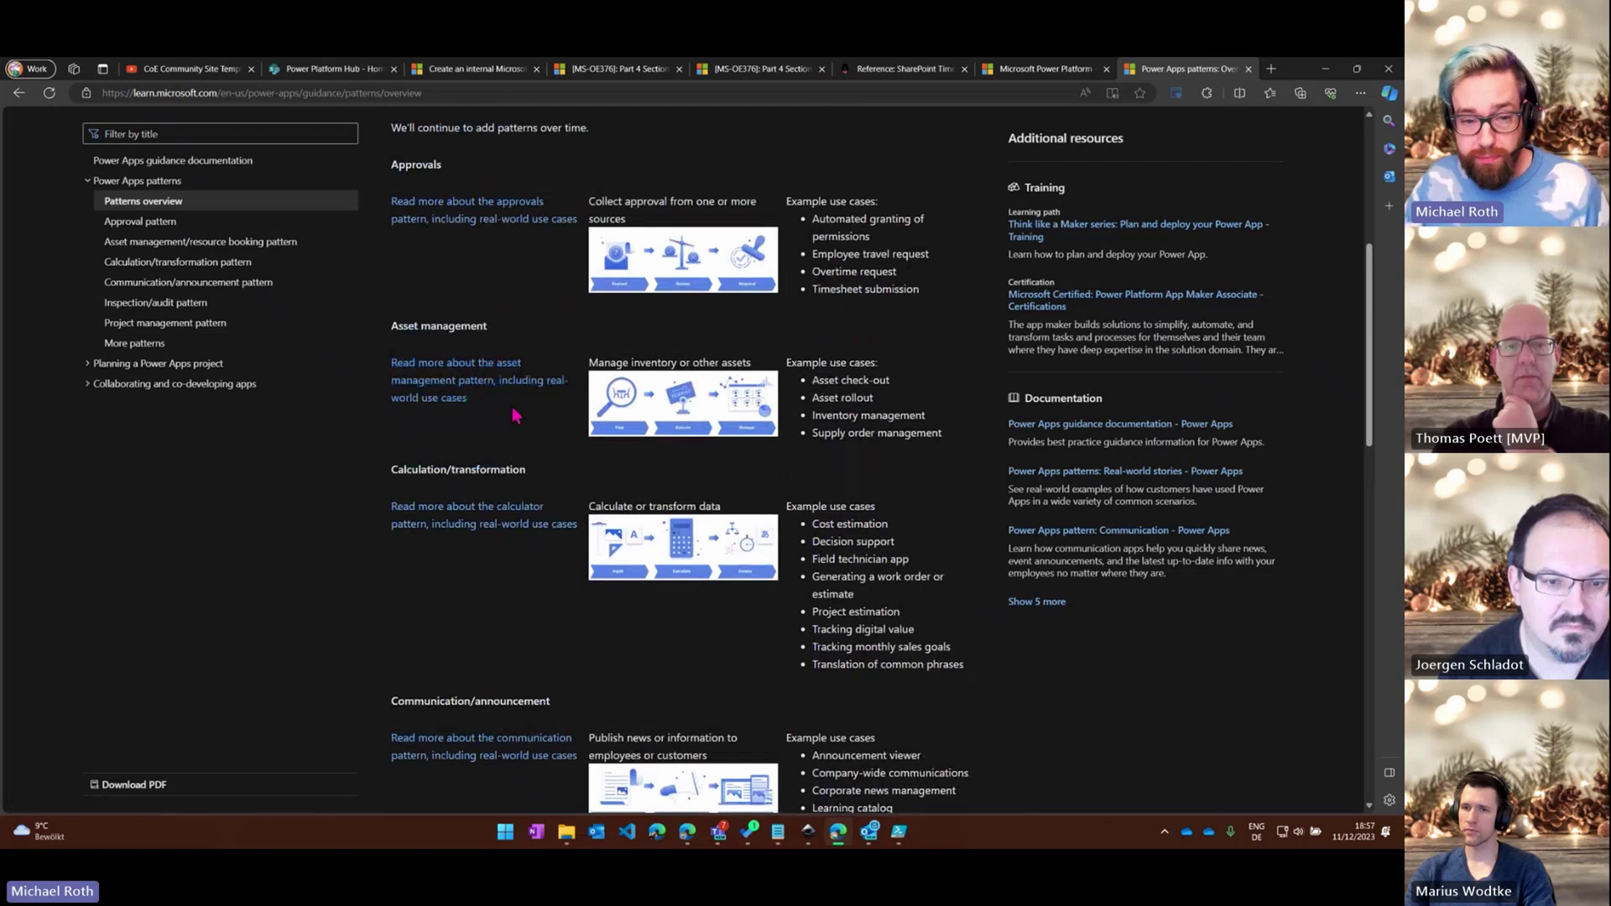
Open the calculation pattern article and read how to recognize the pattern and the Reliable Electric customer example
{"action": "left_click", "coordinate": [491, 516]}
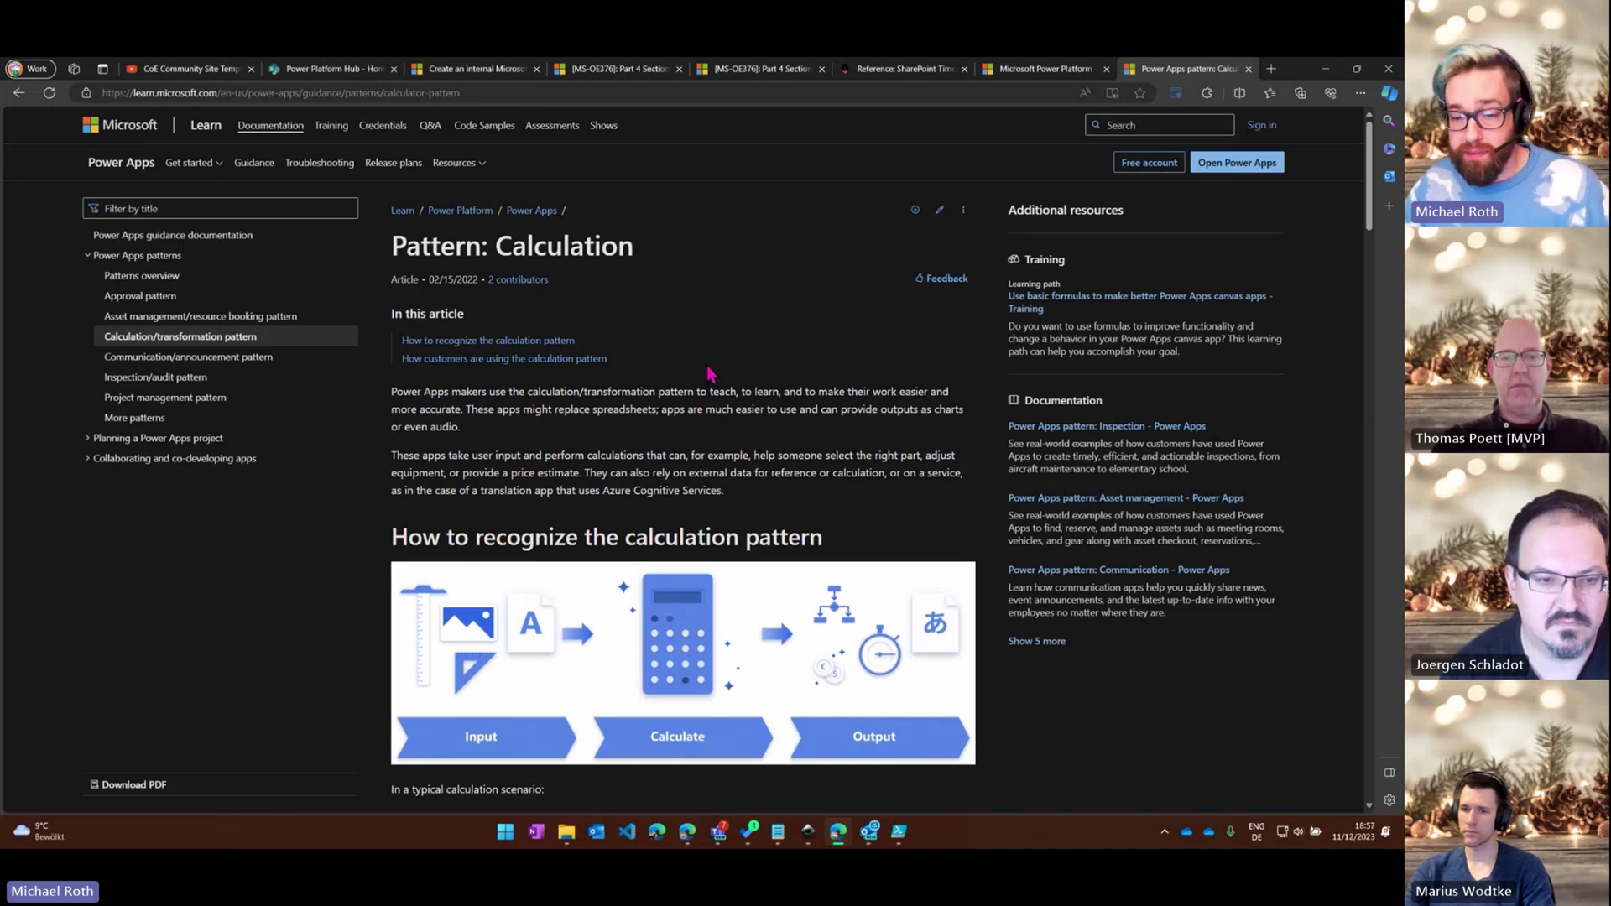
{"action": "scroll", "coordinate": [709, 376], "scroll_direction": "down", "scroll_amount": 8}
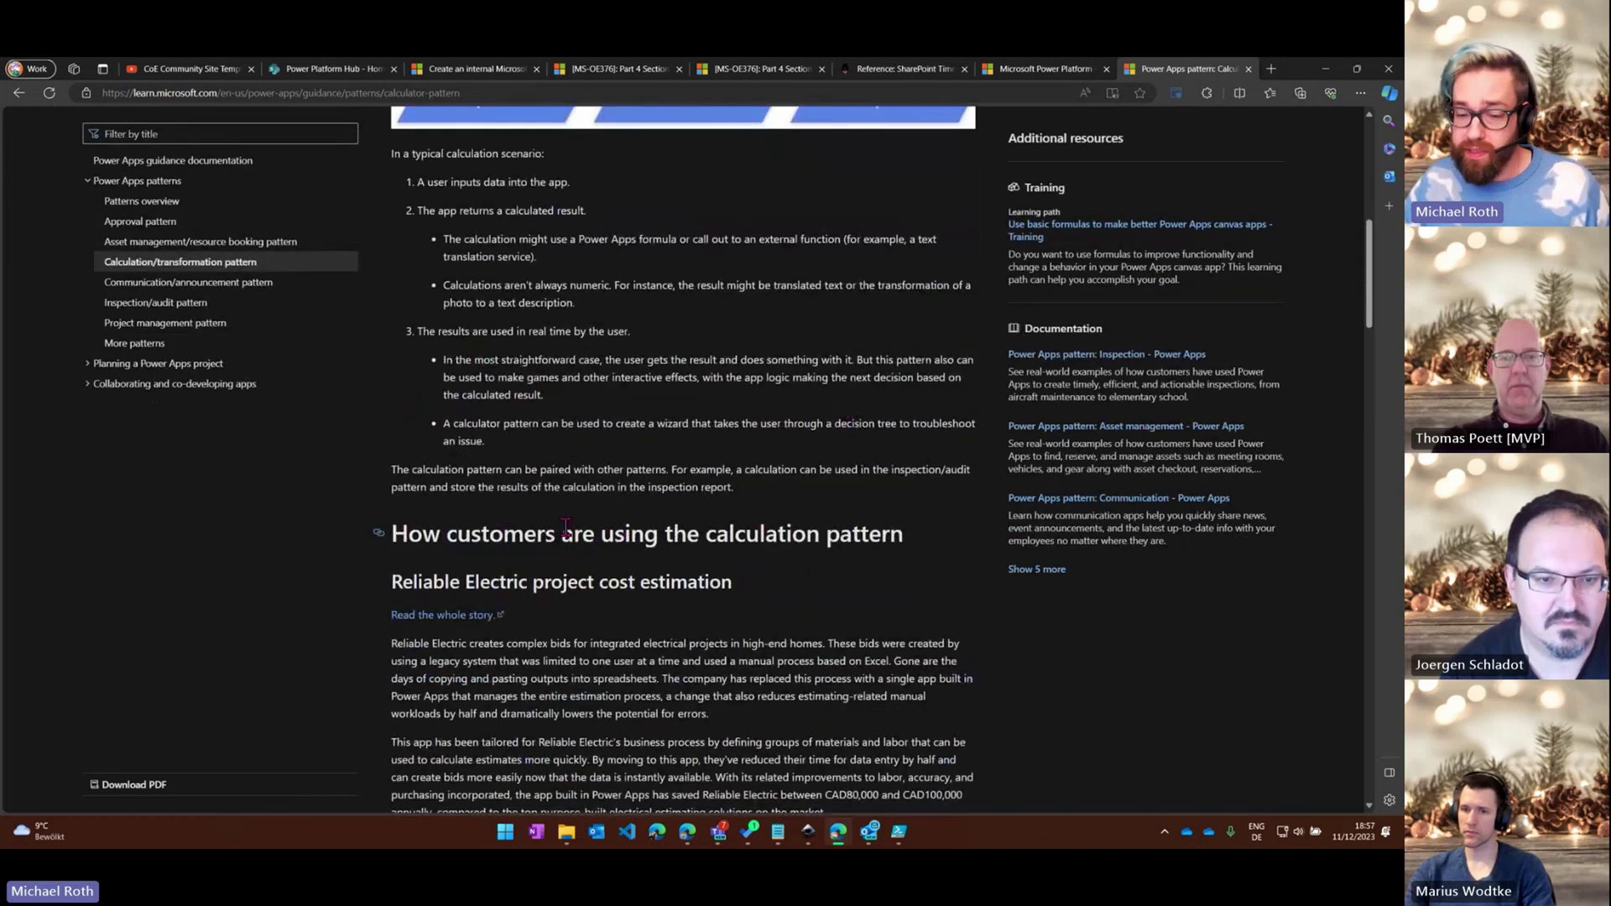
{"action": "scroll", "coordinate": [858, 524], "scroll_direction": "down", "scroll_amount": 4}
{"action": "scroll", "coordinate": [857, 325], "scroll_direction": "down", "scroll_amount": 1}
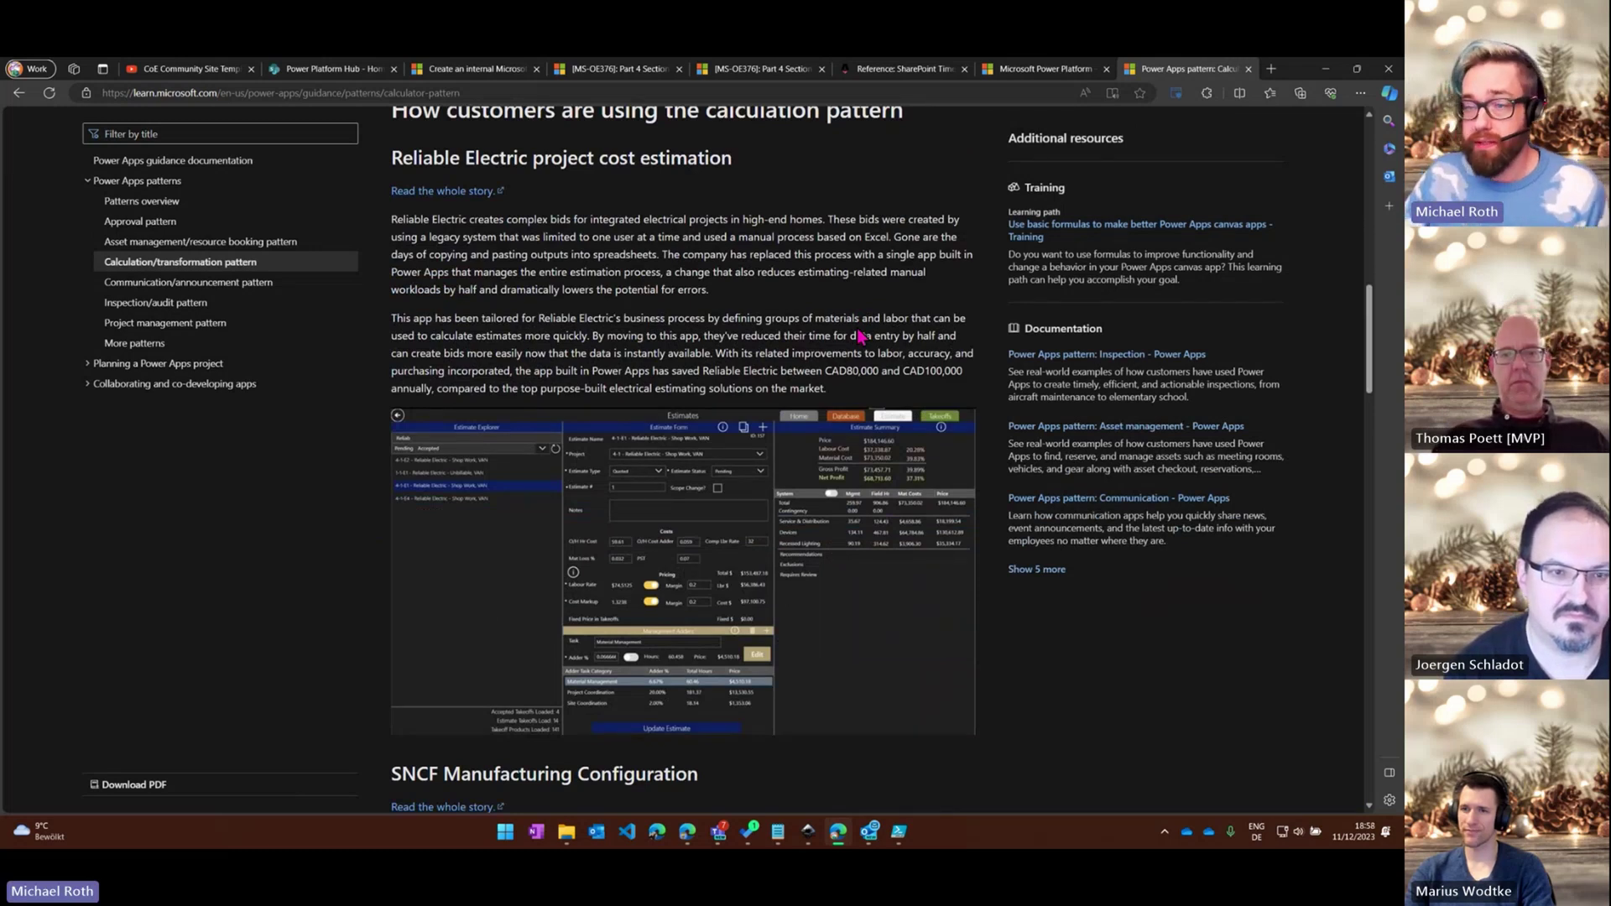
{"action": "scroll", "coordinate": [859, 335], "scroll_direction": "up", "scroll_amount": 7}
{"action": "scroll", "coordinate": [827, 302], "scroll_direction": "up", "scroll_amount": 3}
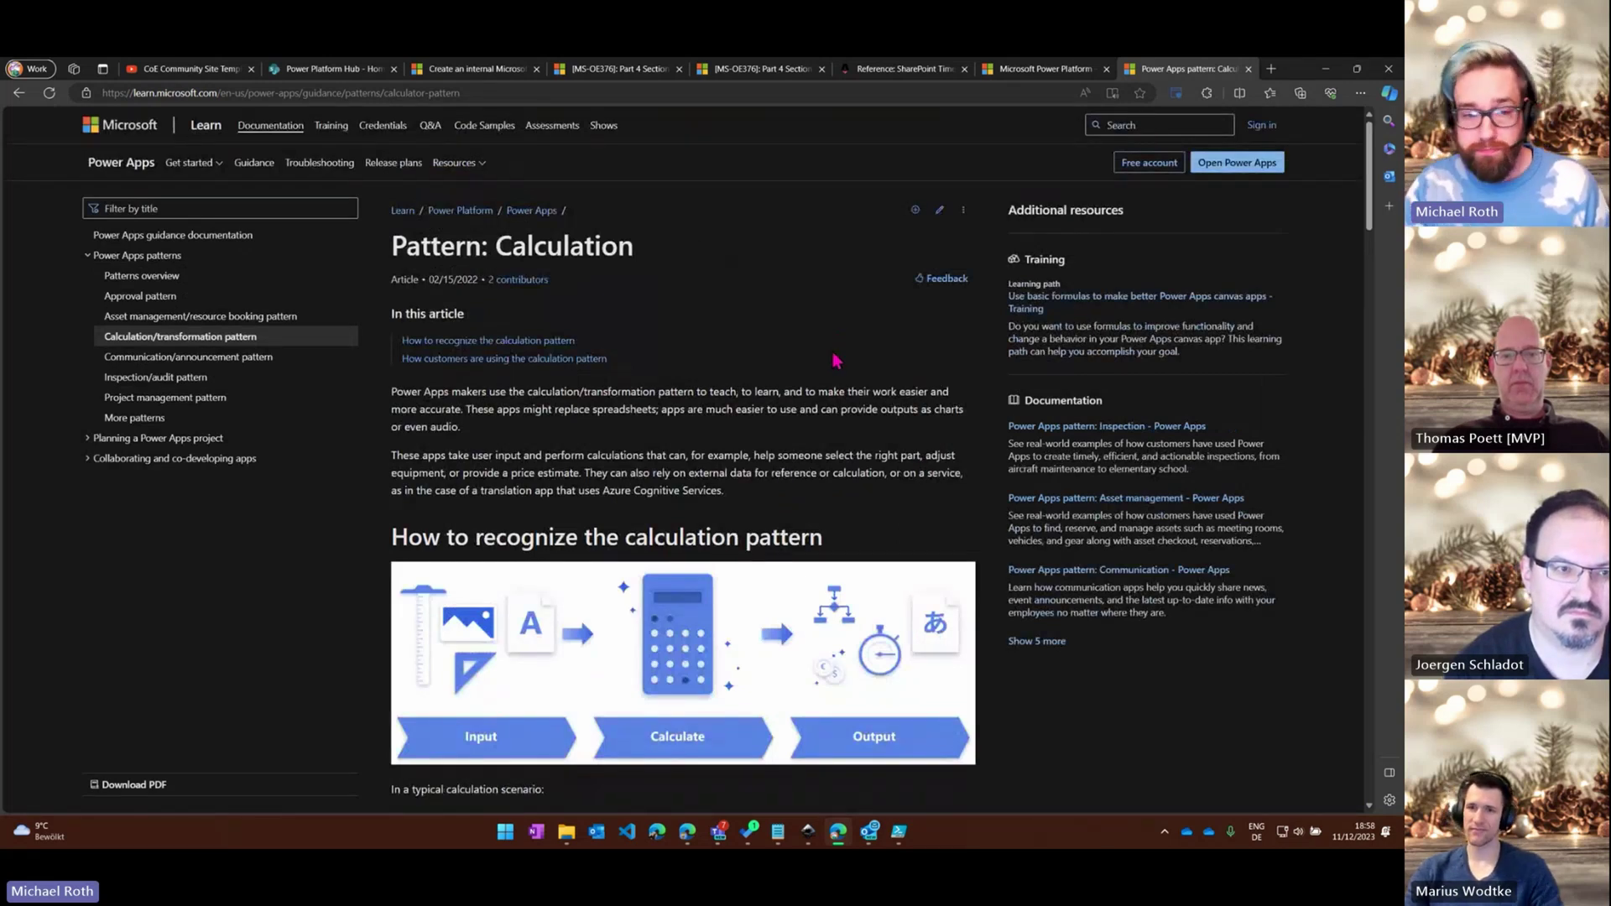
Look through the article topics under Planning a Power Apps project and Collaborating and co-developing apps, collapsing the patterns and planning groups
{"action": "left_click", "coordinate": [88, 440]}
{"action": "left_click", "coordinate": [87, 618]}
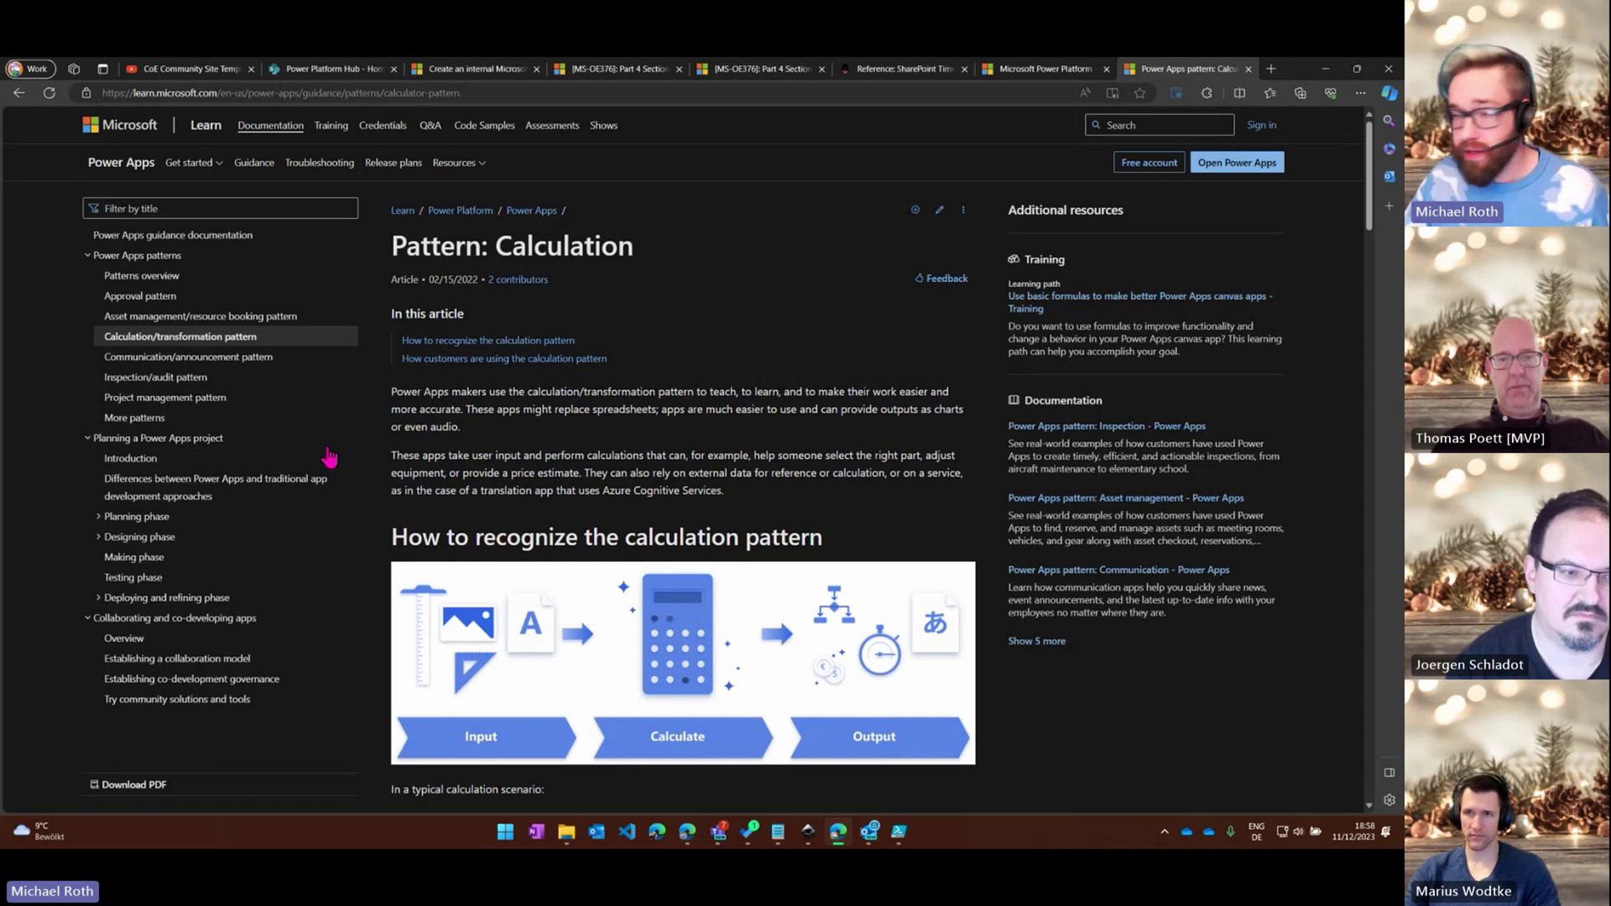
{"action": "left_click", "coordinate": [86, 257]}
{"action": "left_click", "coordinate": [88, 275]}
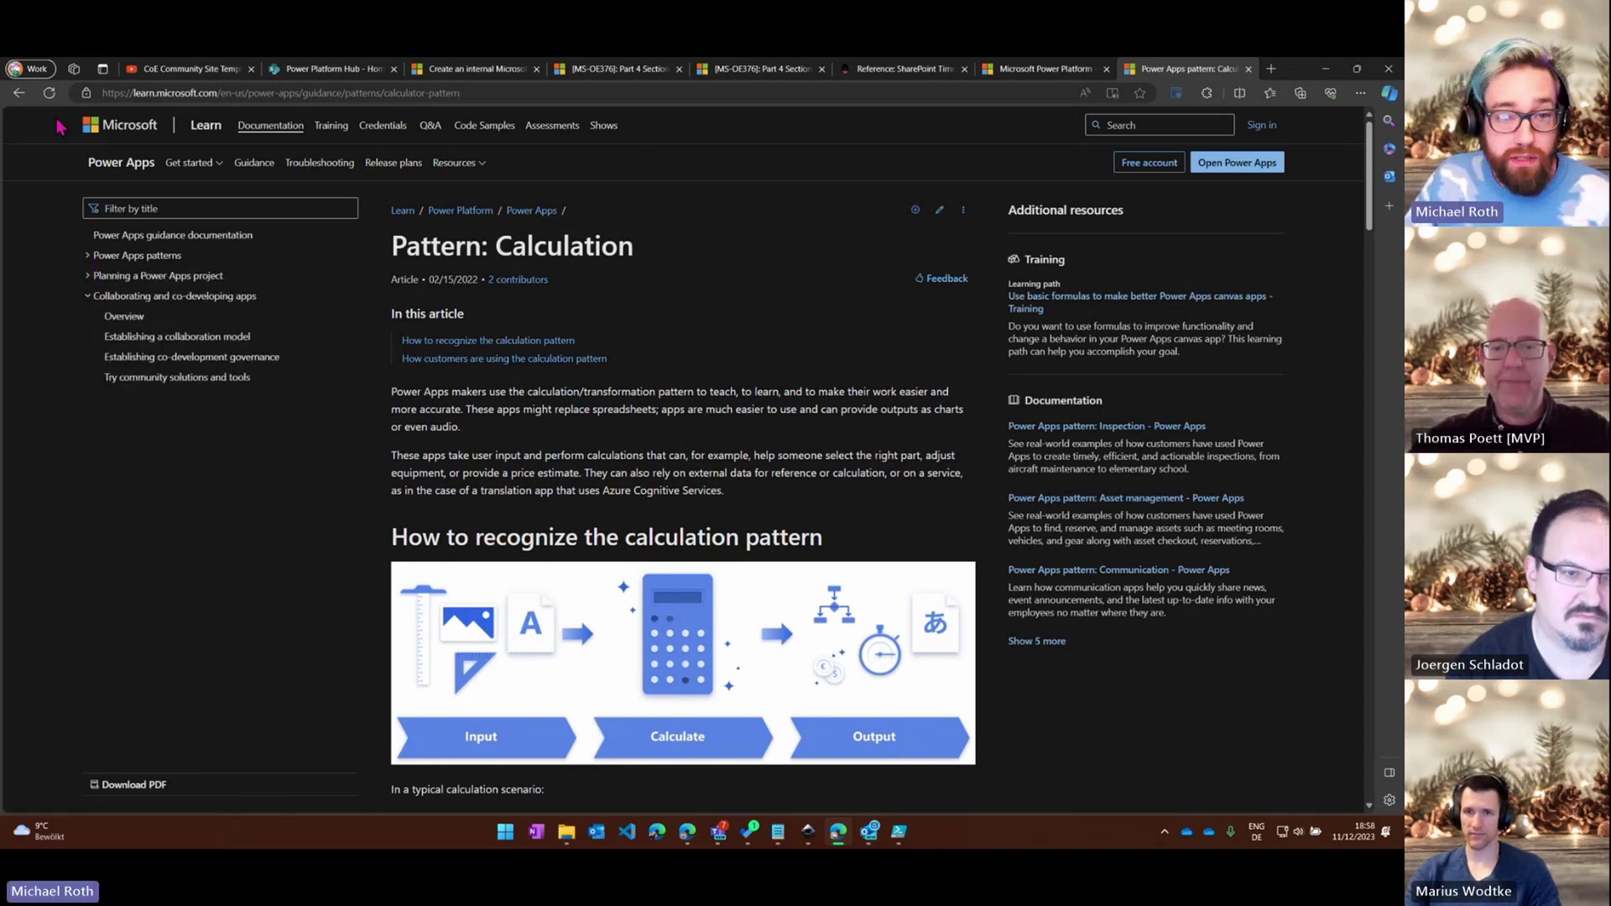
Return to the Microsoft Power Platform guidance documentation overview and look over its guidance categories
{"action": "key", "text": "alt+Left"}
{"action": "key", "text": "alt+Left"}
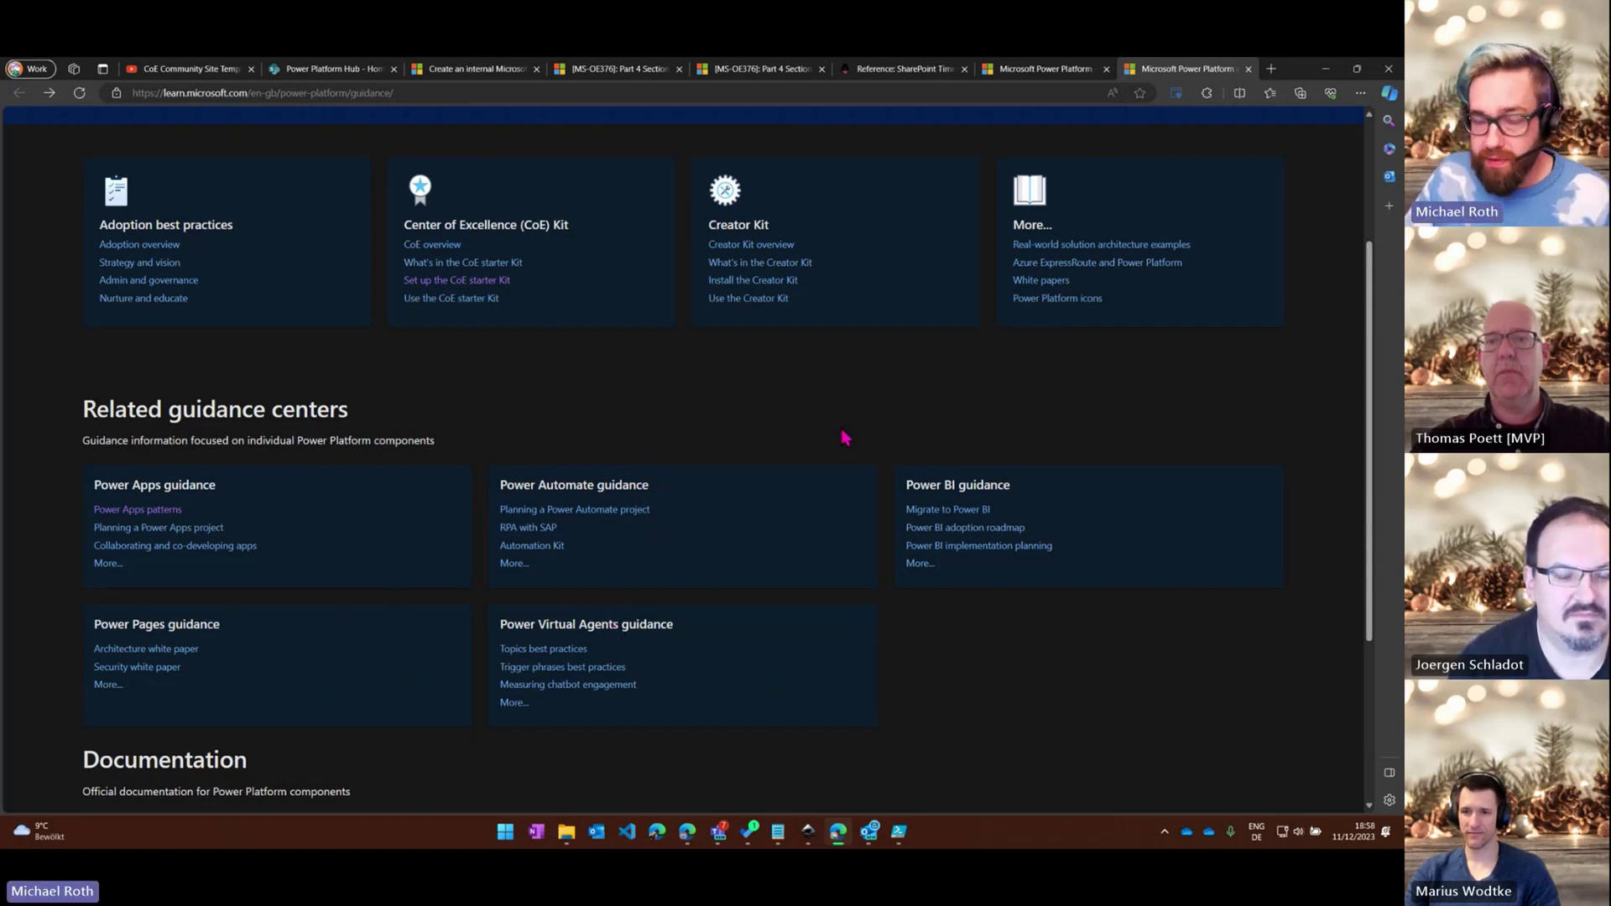
{"action": "scroll", "coordinate": [1030, 399], "scroll_direction": "up", "scroll_amount": 1}
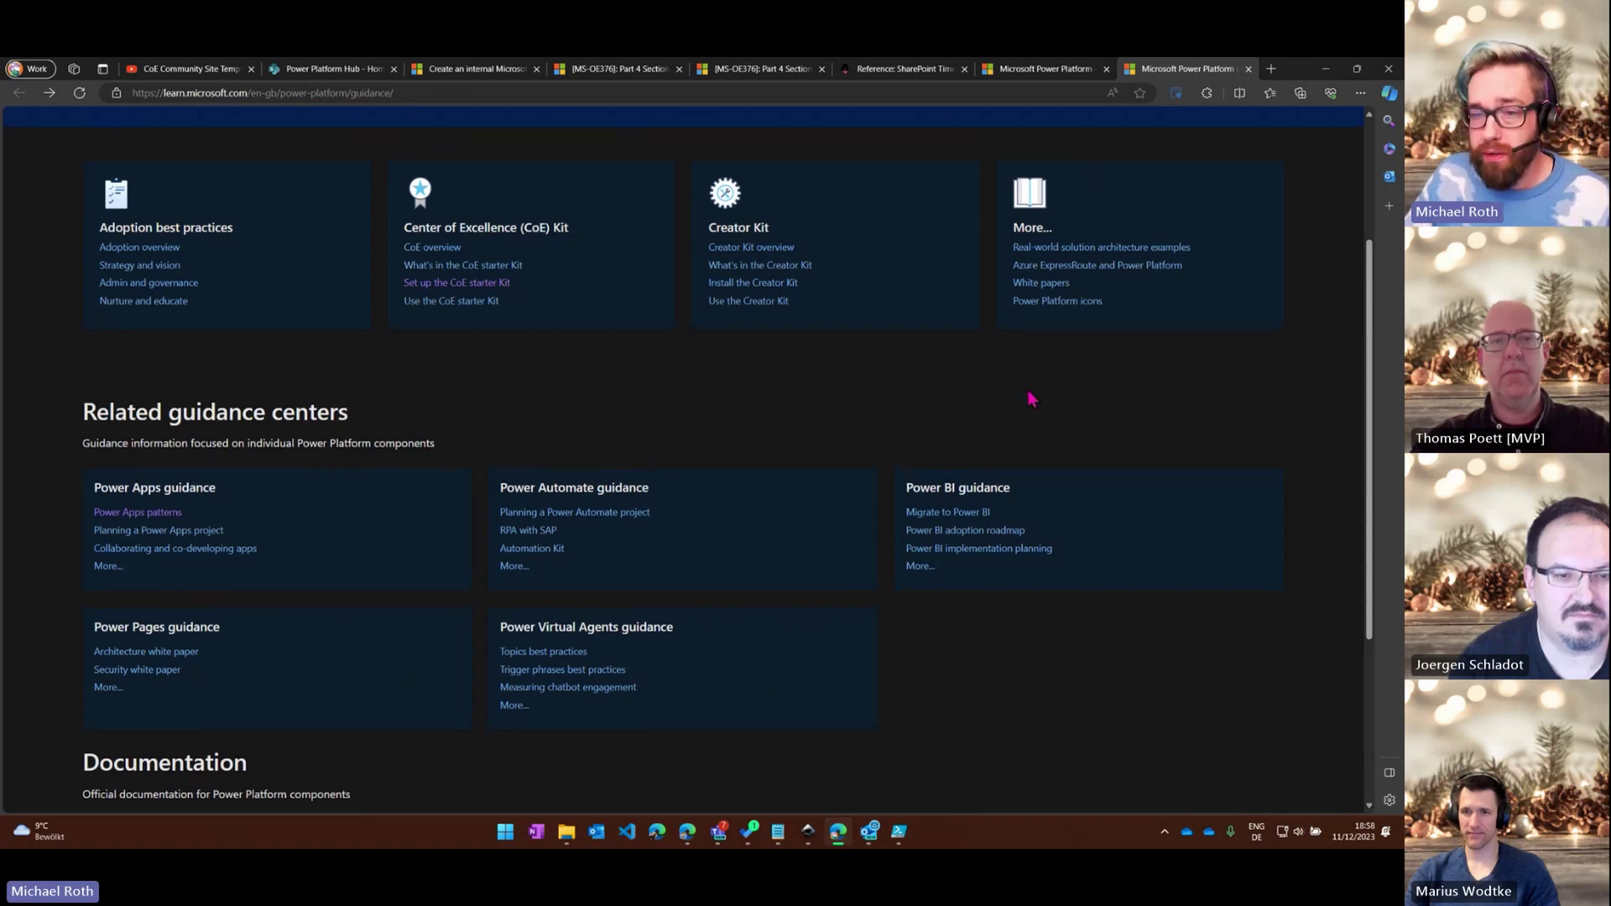
{"action": "scroll", "coordinate": [960, 466], "scroll_direction": "up", "scroll_amount": 1}
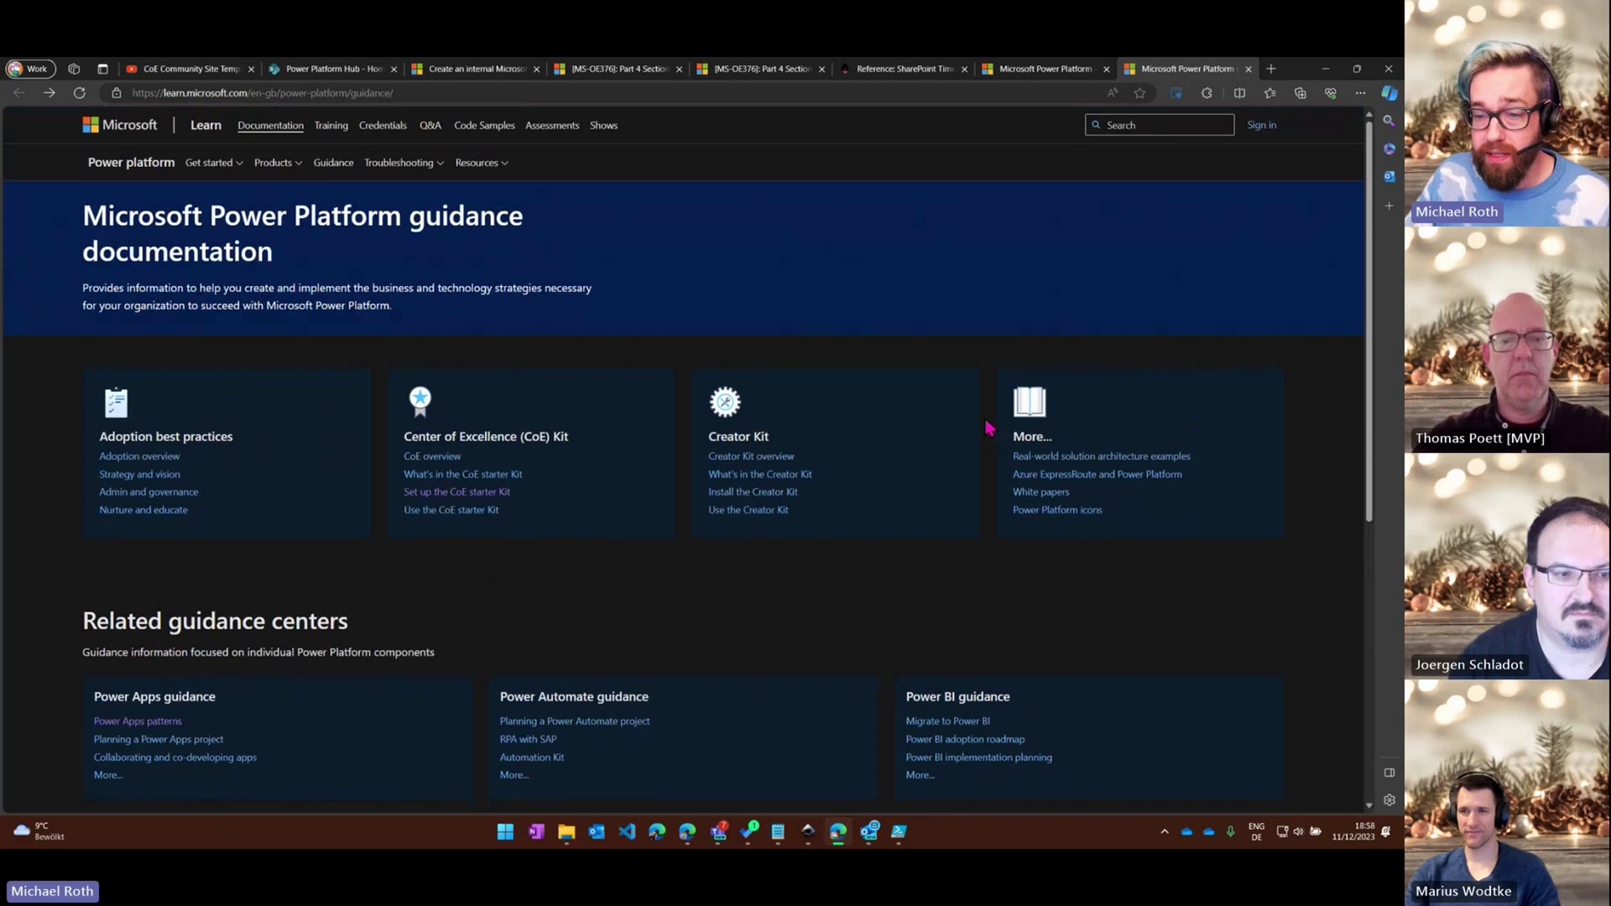
Review the steps of the adoption journey and the community resources on the Microsoft Power Platform Adoption page
{"action": "left_click", "coordinate": [1040, 70]}
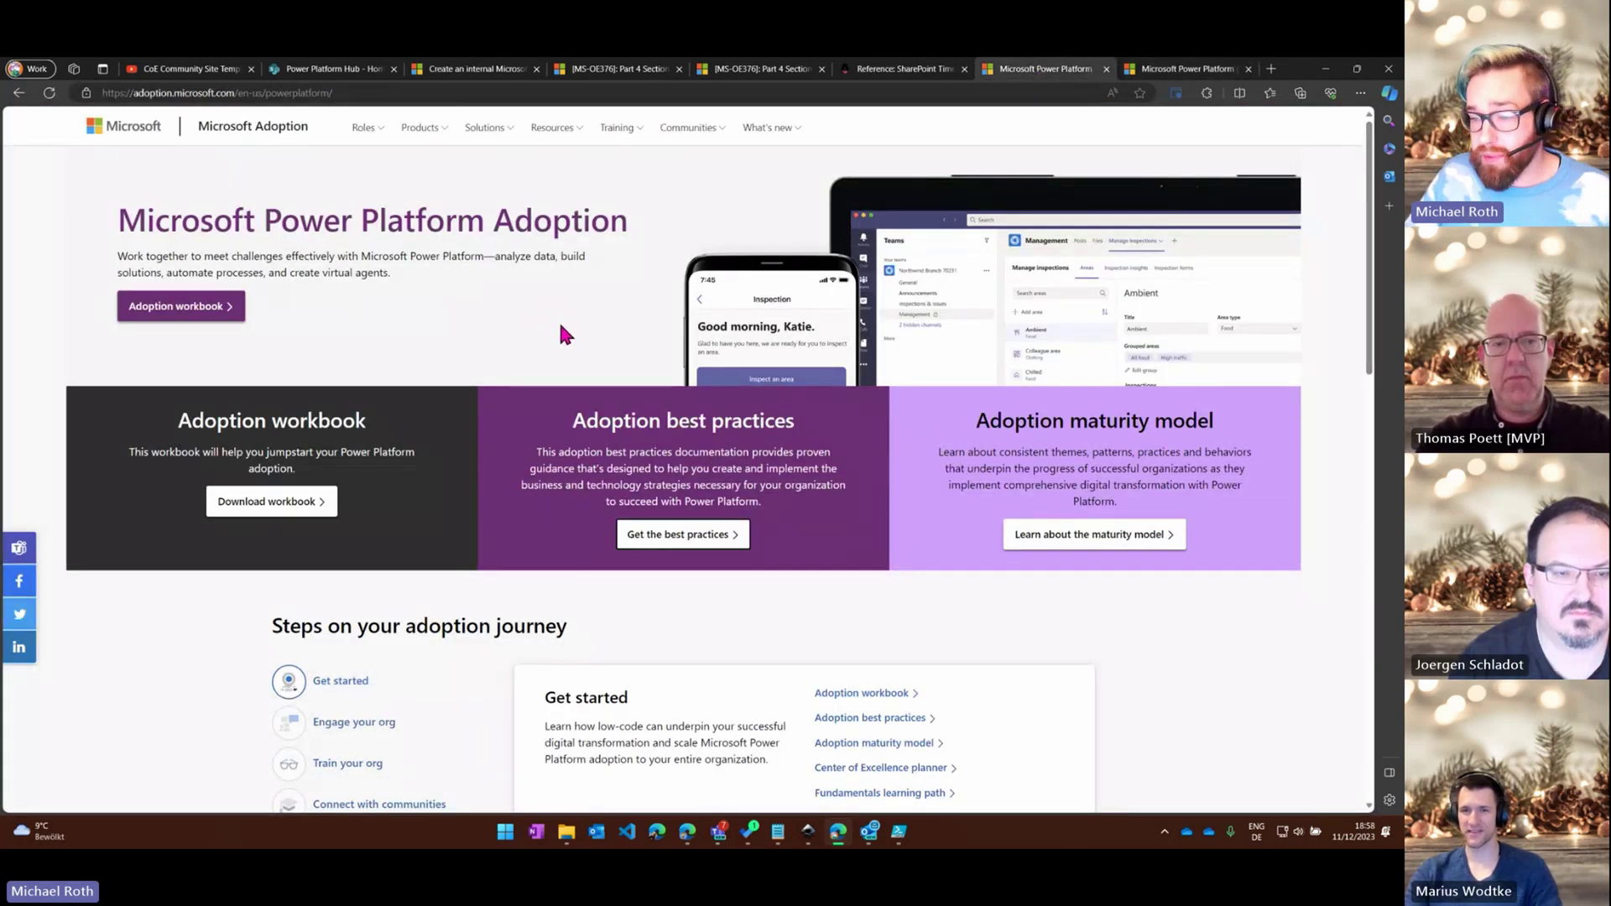
{"action": "scroll", "coordinate": [1318, 428], "scroll_direction": "down", "scroll_amount": 1}
{"action": "scroll", "coordinate": [1317, 423], "scroll_direction": "down", "scroll_amount": 2}
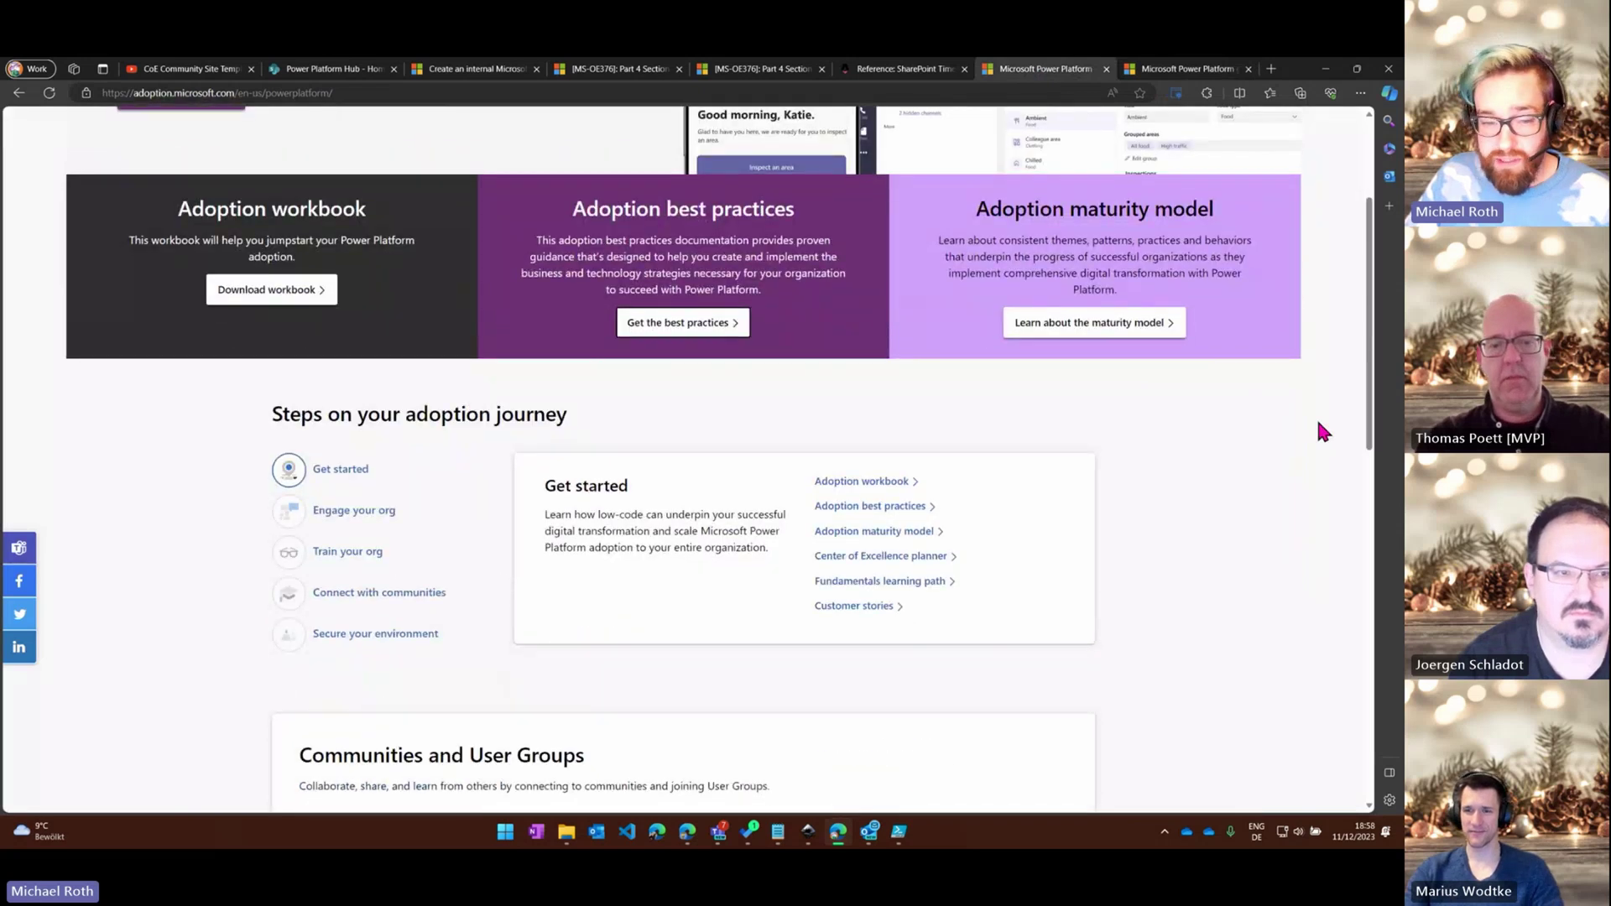
{"action": "scroll", "coordinate": [1317, 424], "scroll_direction": "down", "scroll_amount": 3}
{"action": "scroll", "coordinate": [1317, 424], "scroll_direction": "up", "scroll_amount": 5}
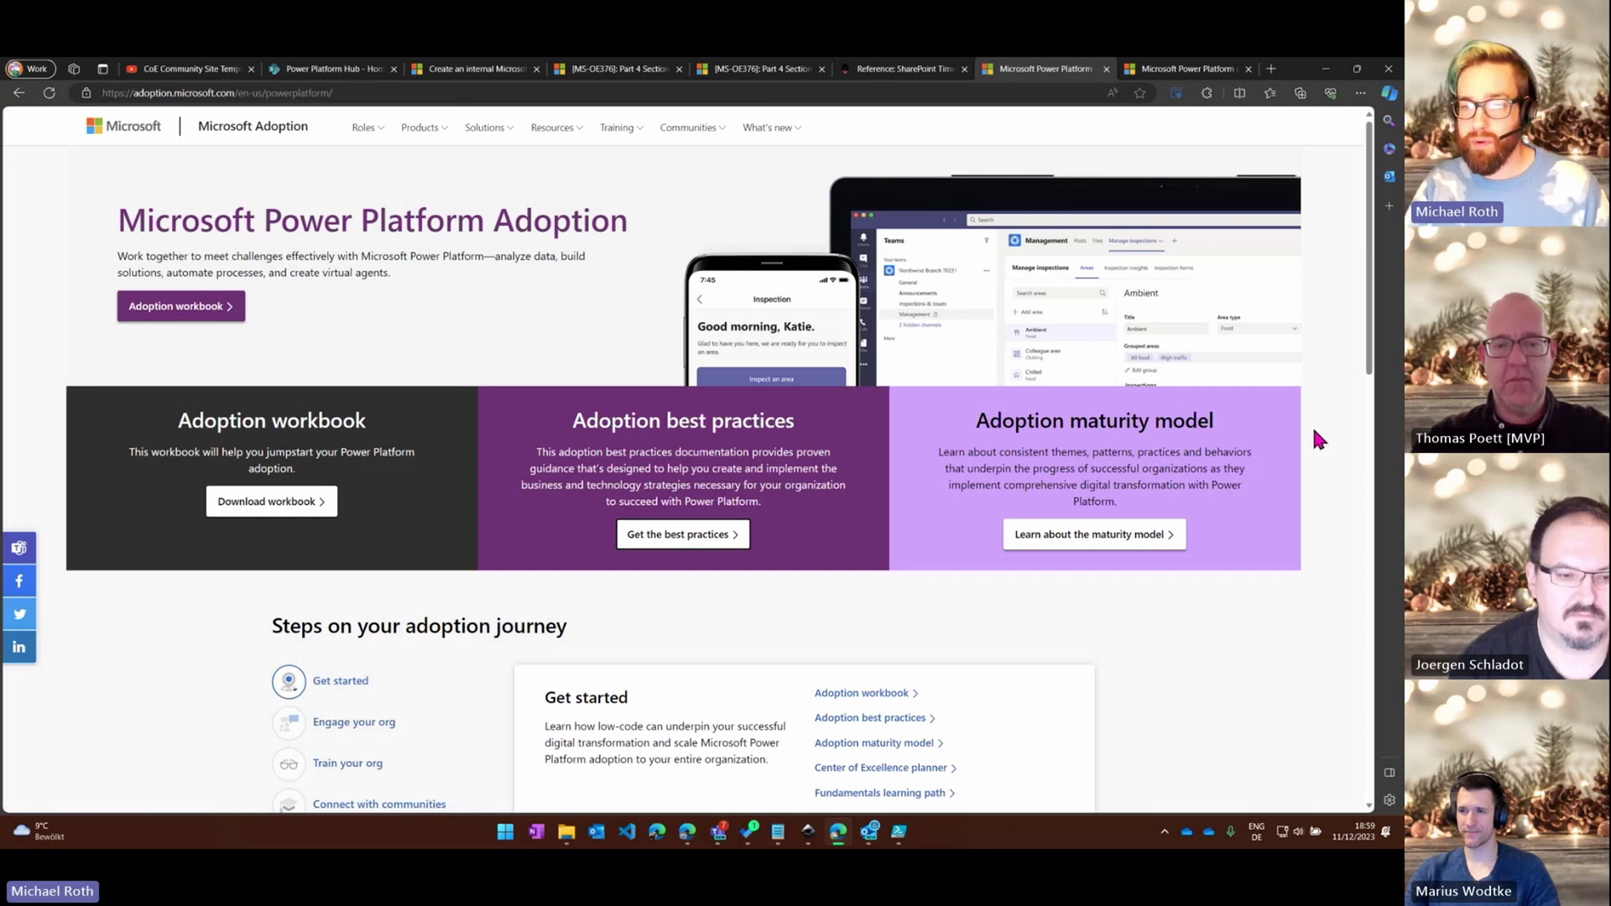
Revisit the Power Platform Hub home page and the adoption page, ending on the CoE Community Site Template video on YouTube
{"action": "left_click", "coordinate": [356, 71]}
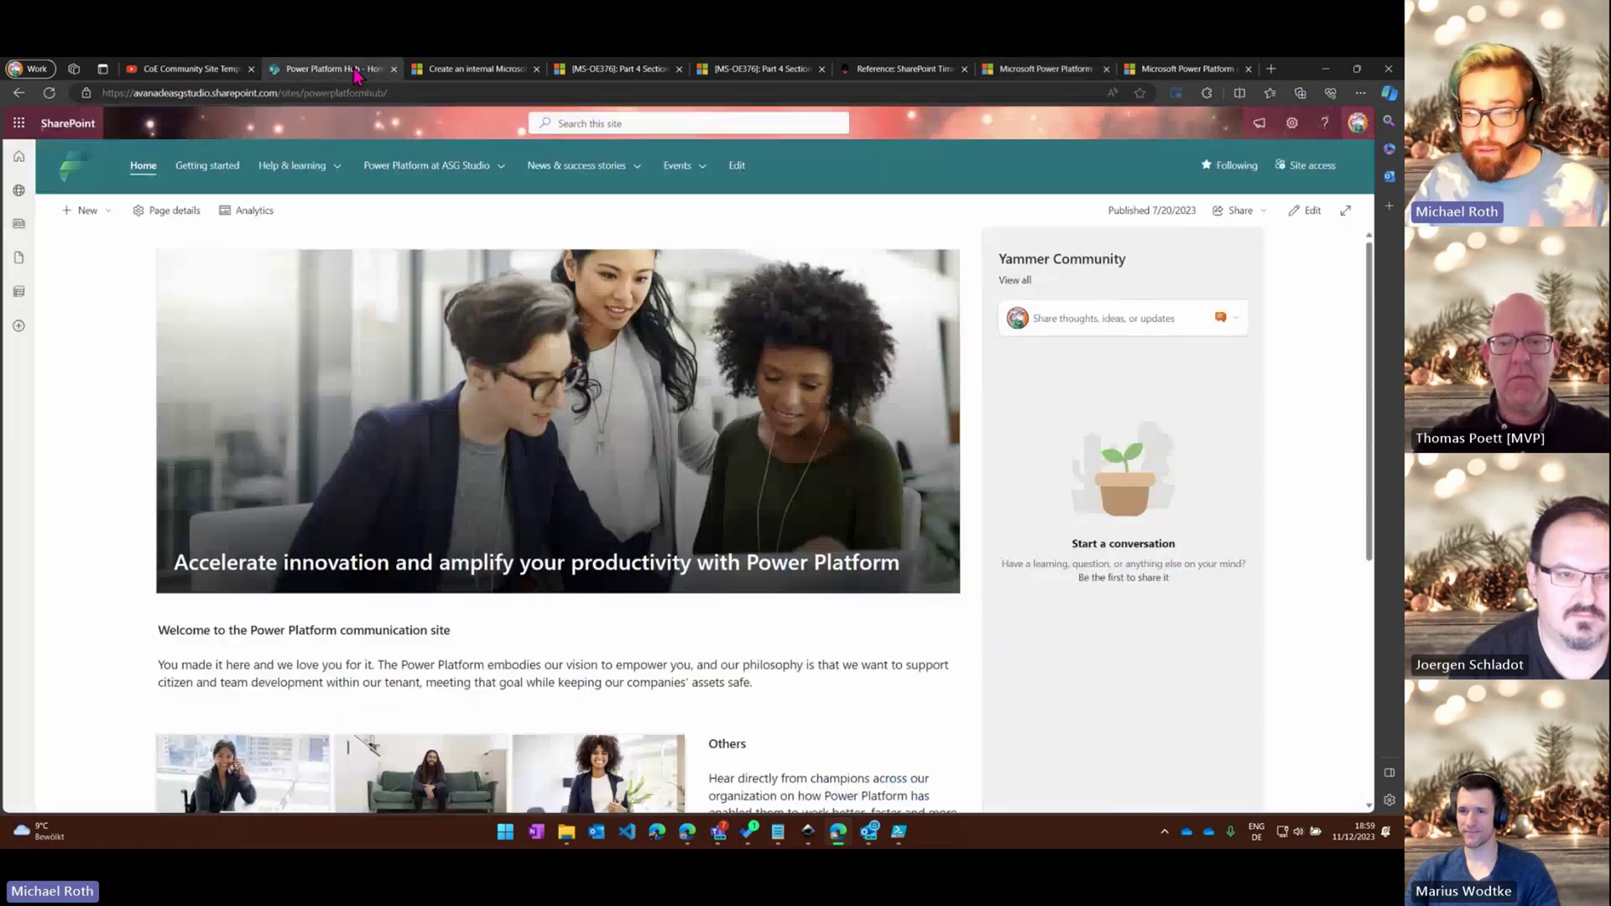
{"action": "left_click", "coordinate": [1026, 71]}
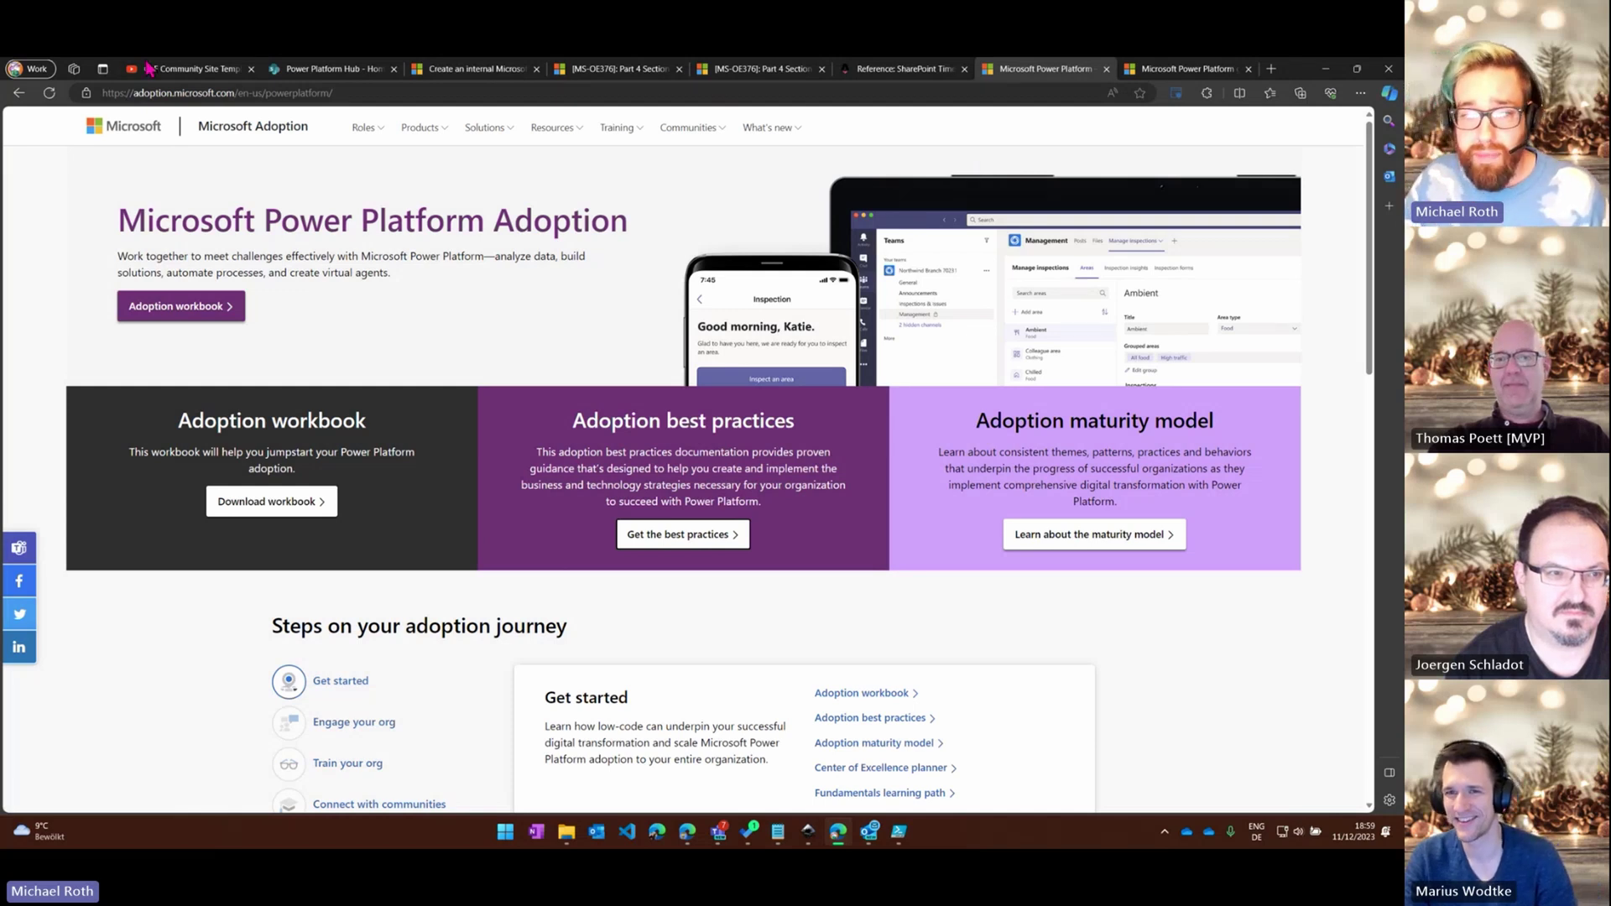
{"action": "left_click", "coordinate": [191, 70]}
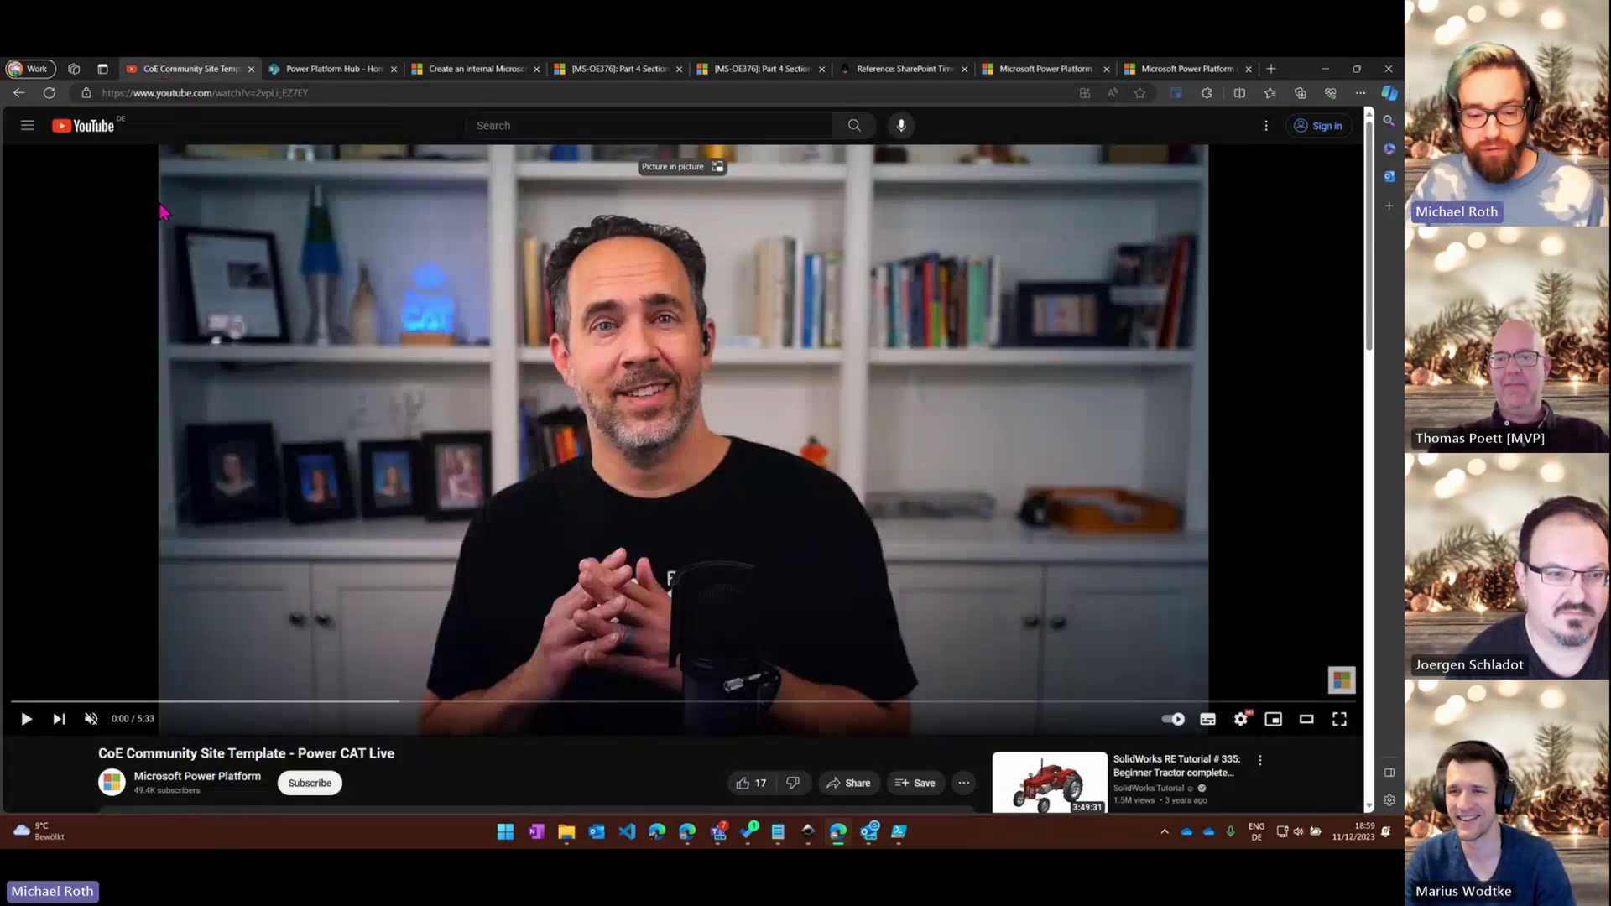